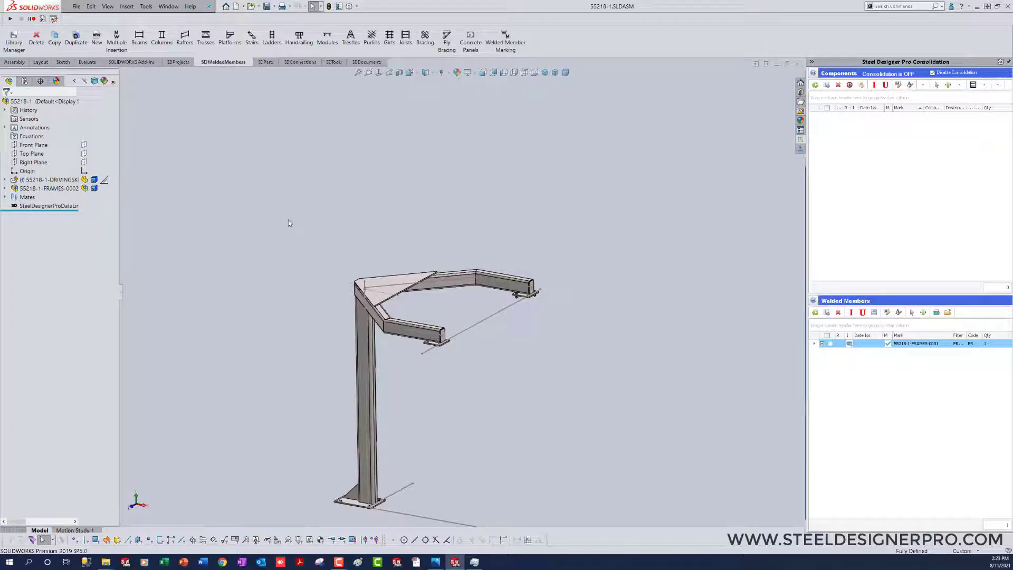
Start inserting a beam welded member on the sketch line running between the frame's two arm-end plates
left_click(266, 62)
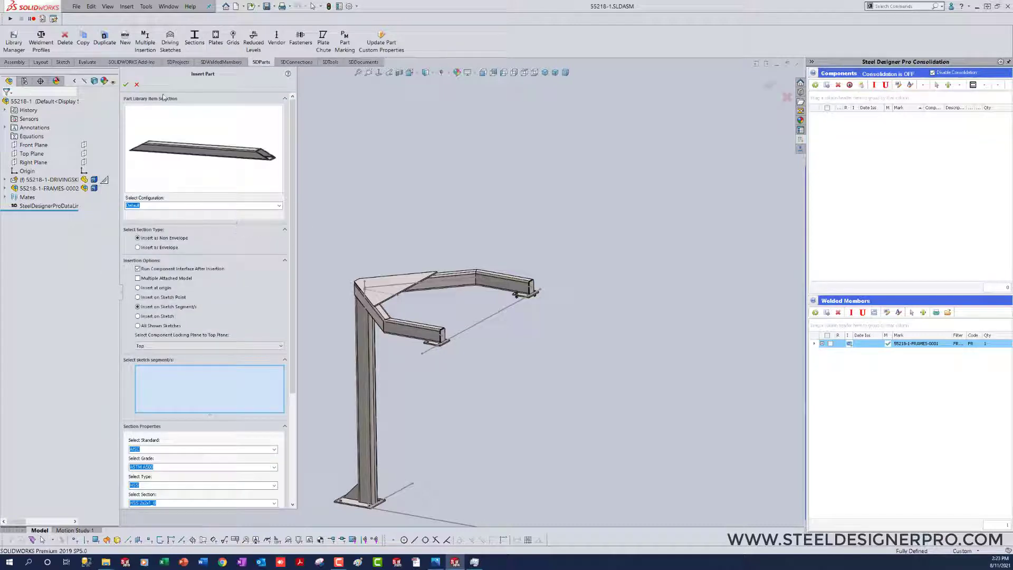
left_click(137, 85)
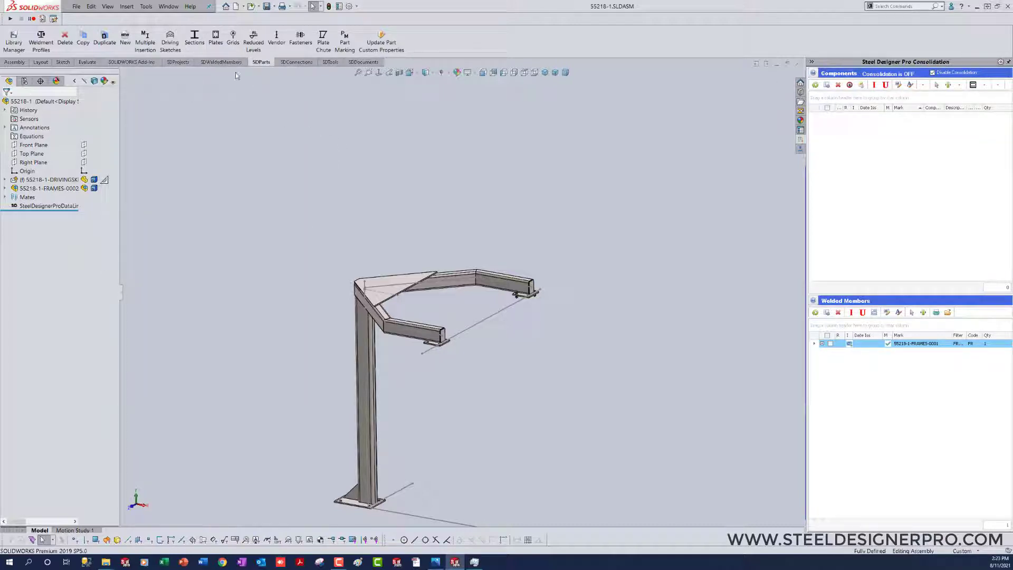
left_click(223, 61)
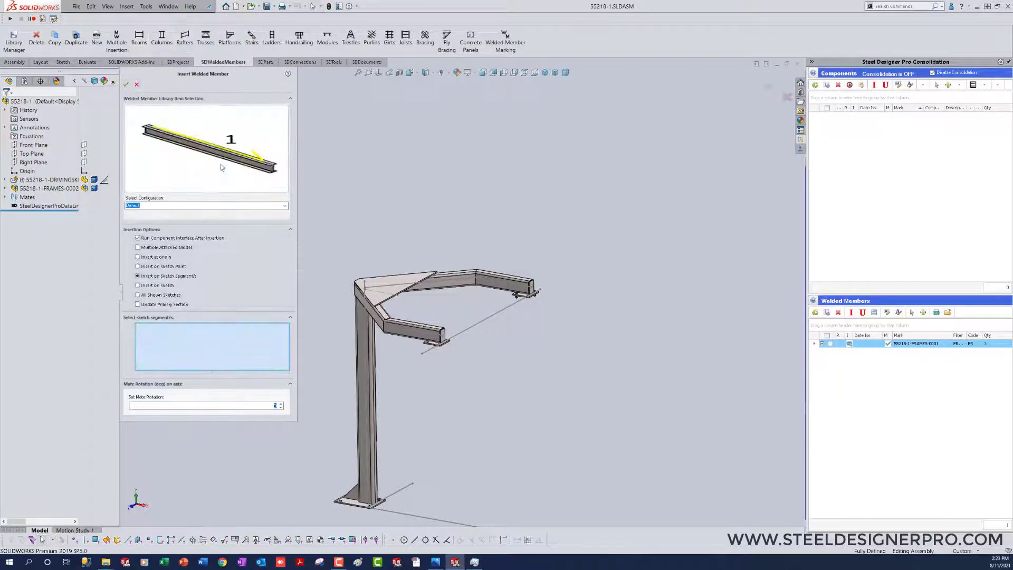
middle_click_drag(461, 166, 569, 384)
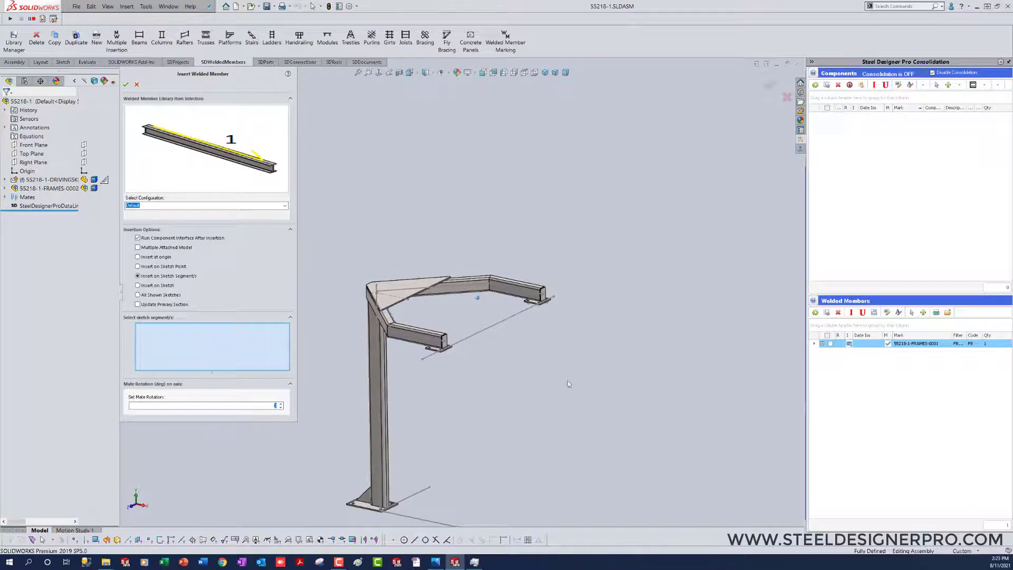
left_click(496, 329)
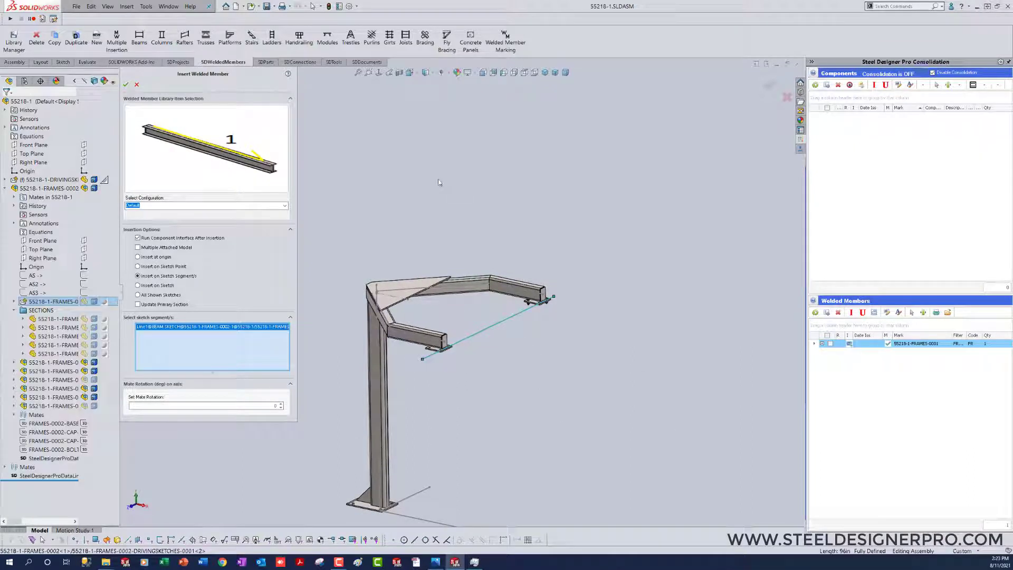
Enable updating of the primary section, set it to W6x12, and insert the beam
left_click(138, 305)
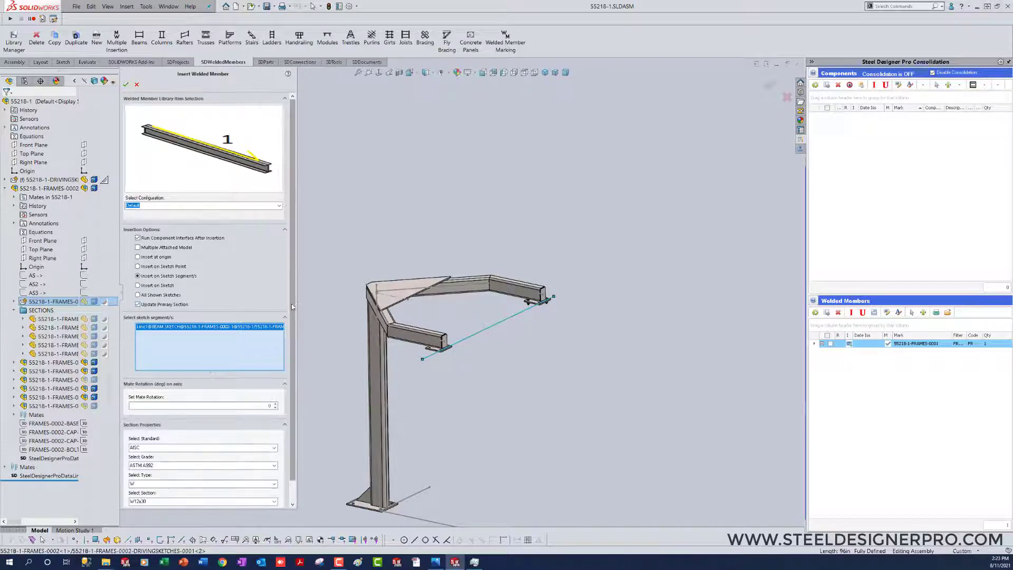
scroll(293, 316, "down", 1)
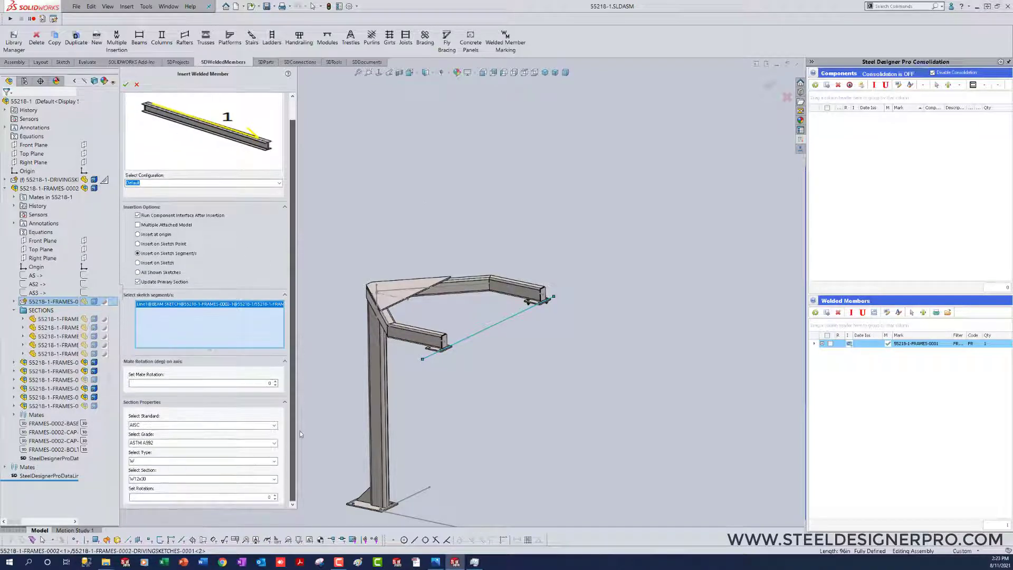
left_click(275, 479)
scroll(277, 482, "down", 20)
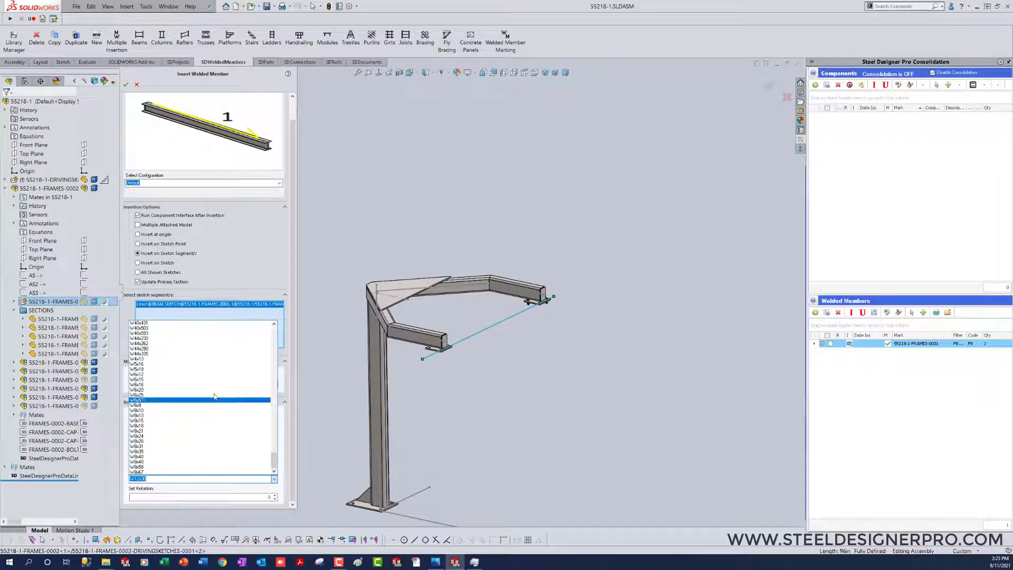
left_click(216, 375)
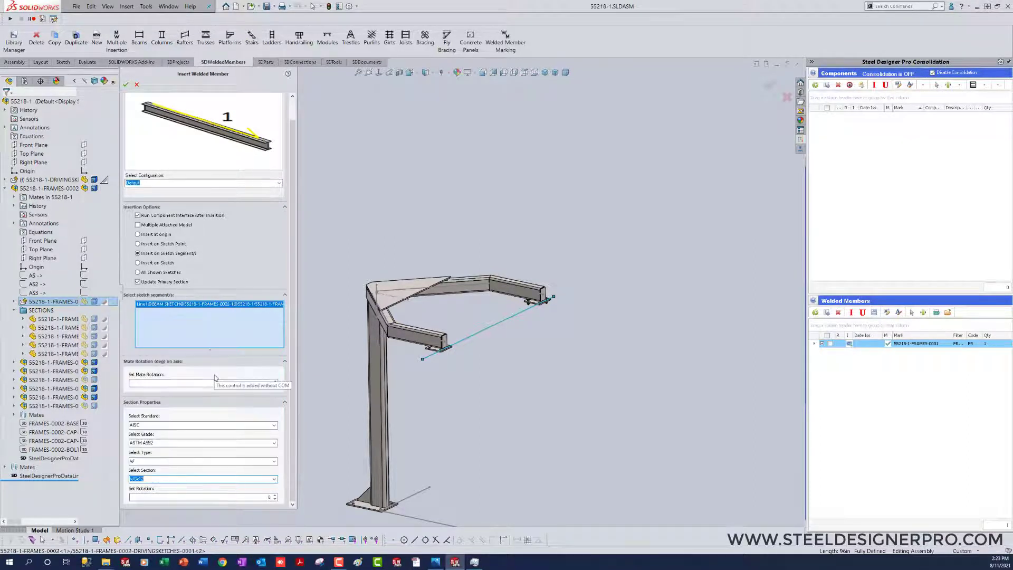
left_click(126, 85)
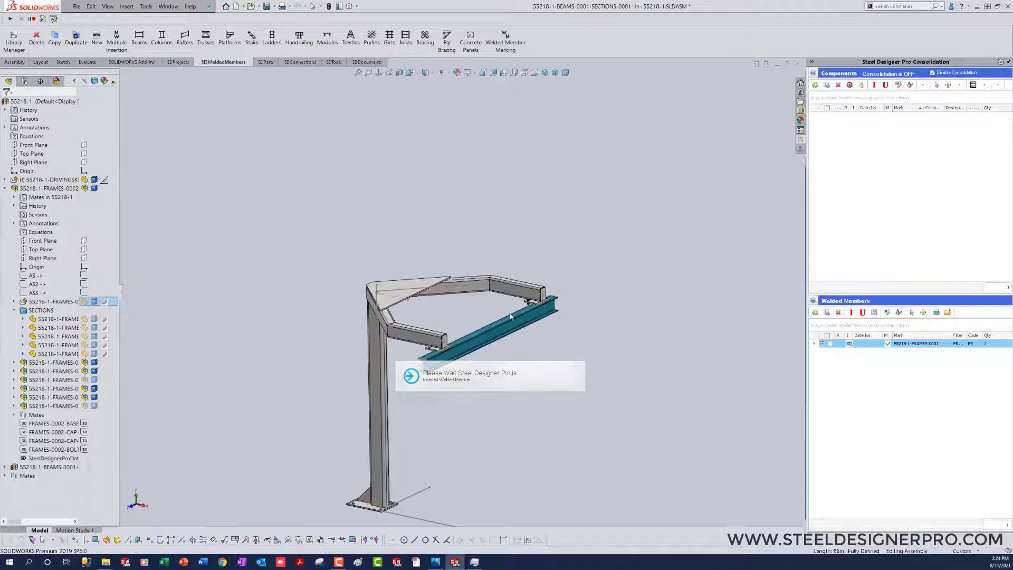
Hide the sketch at the beam's near end and save the assembly
left_click(510, 427)
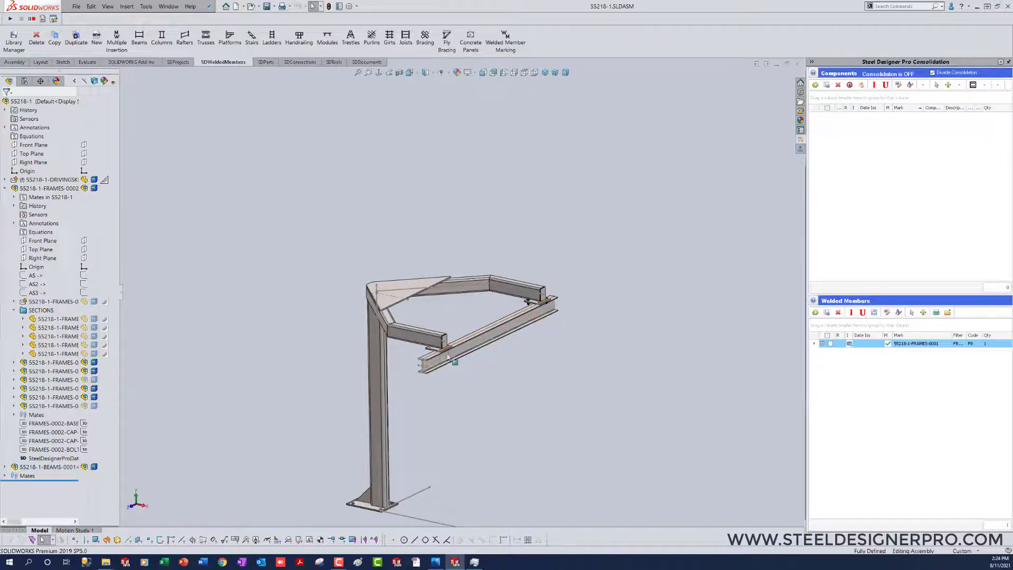
scroll(437, 355, "down", 5)
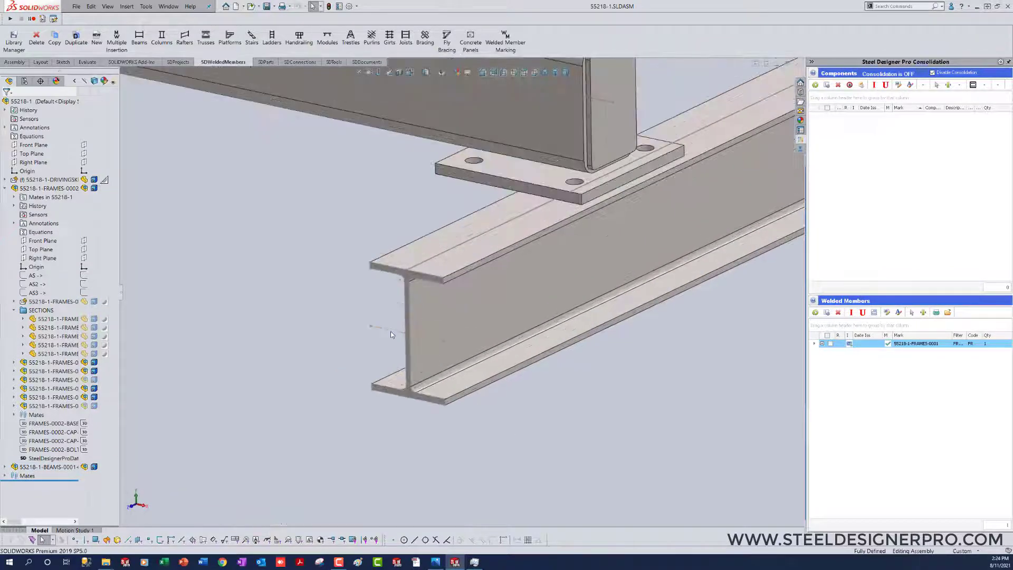
right_click(390, 330)
left_click(409, 318)
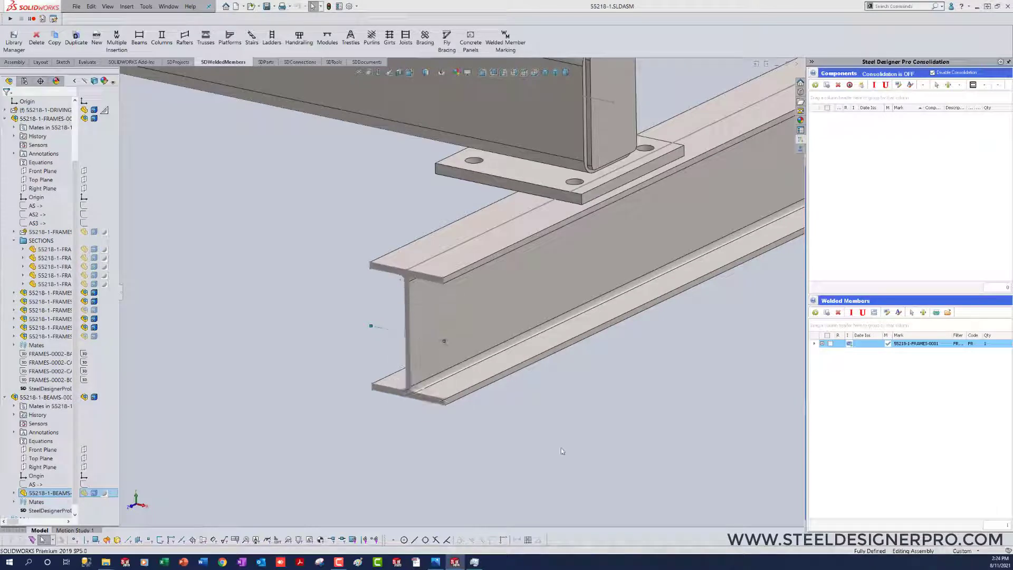
scroll(561, 450, "up", 4)
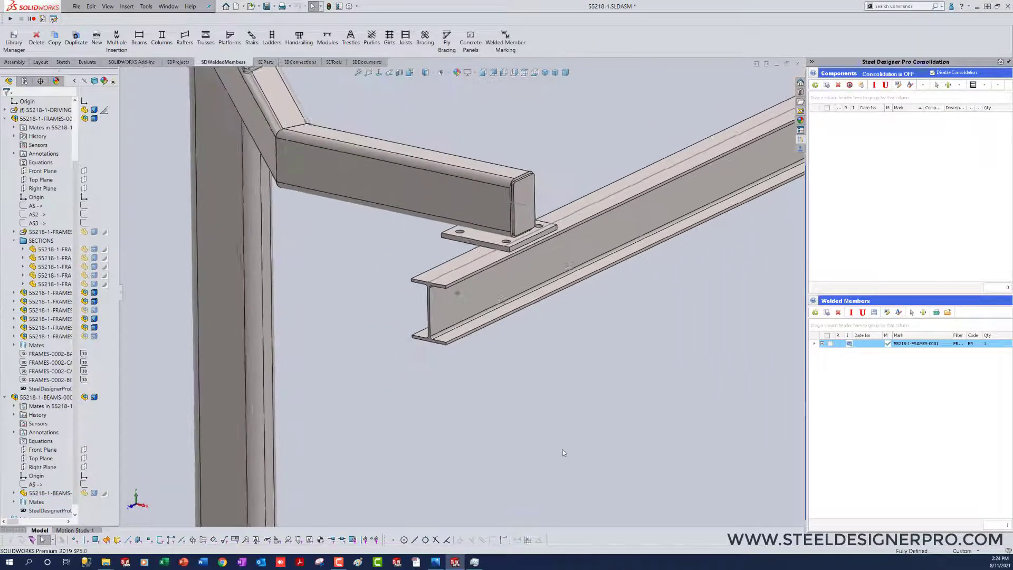
scroll(563, 450, "up", 5)
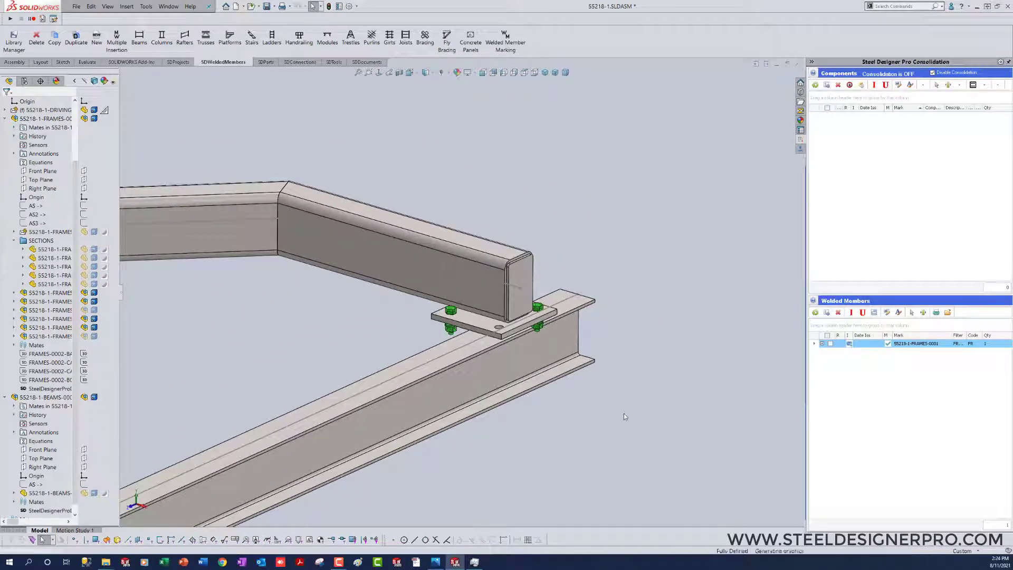
key("ctrl+s")
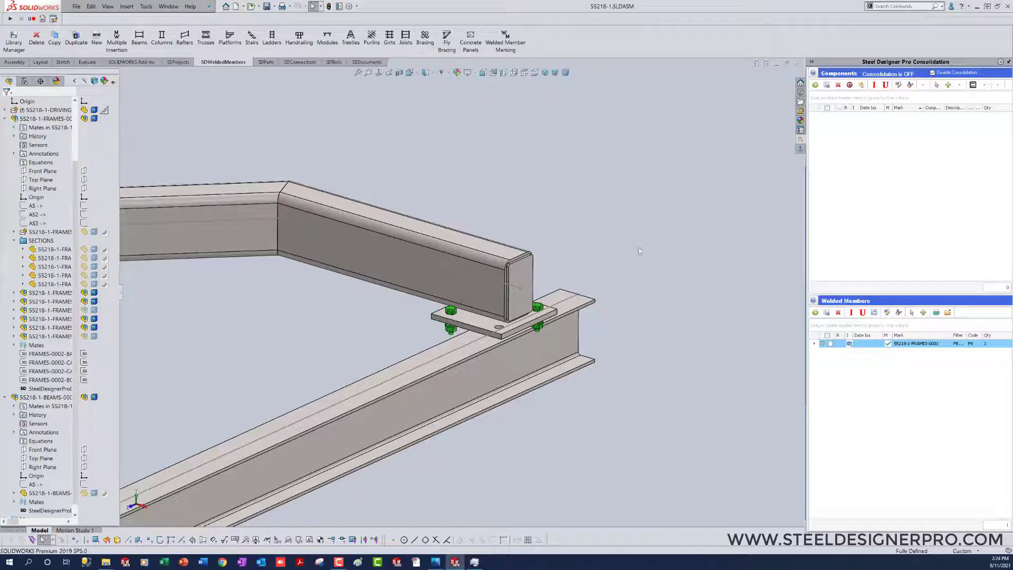
Copy the bolted connection from the frame arm's end plate to the beam sketch point, with the new beam as the welded-to member
left_click(298, 62)
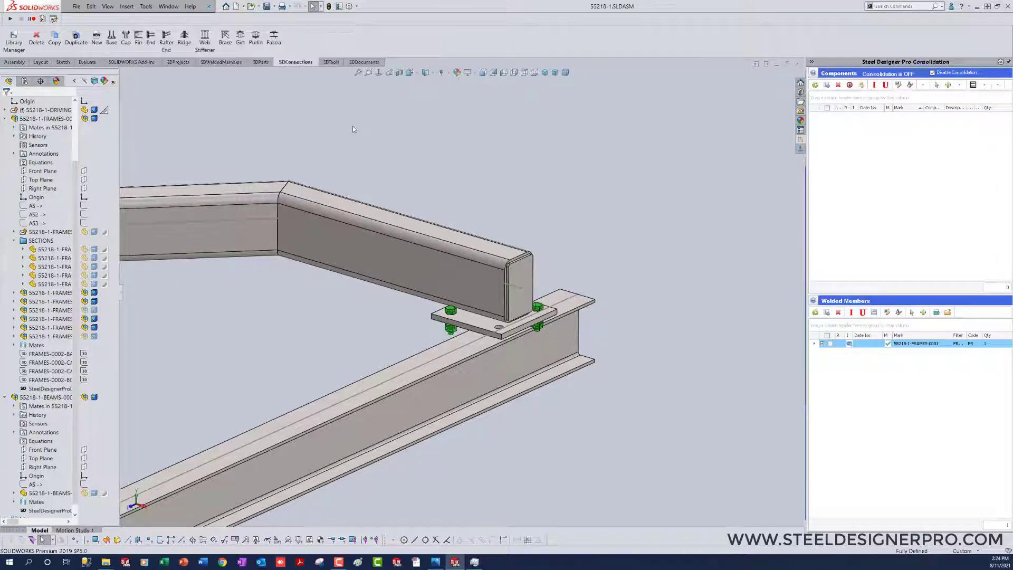
left_click(54, 38)
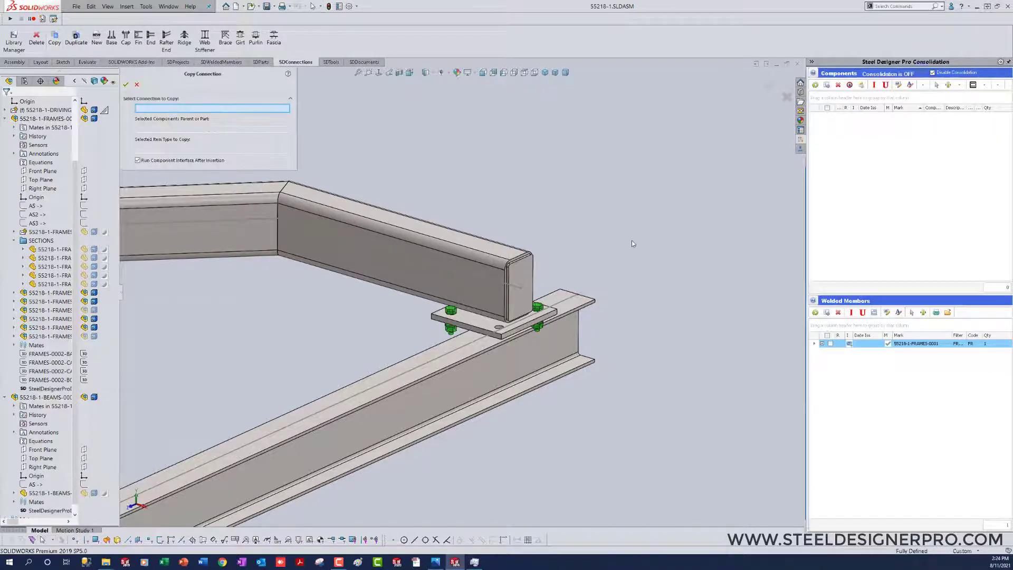
left_click(500, 325)
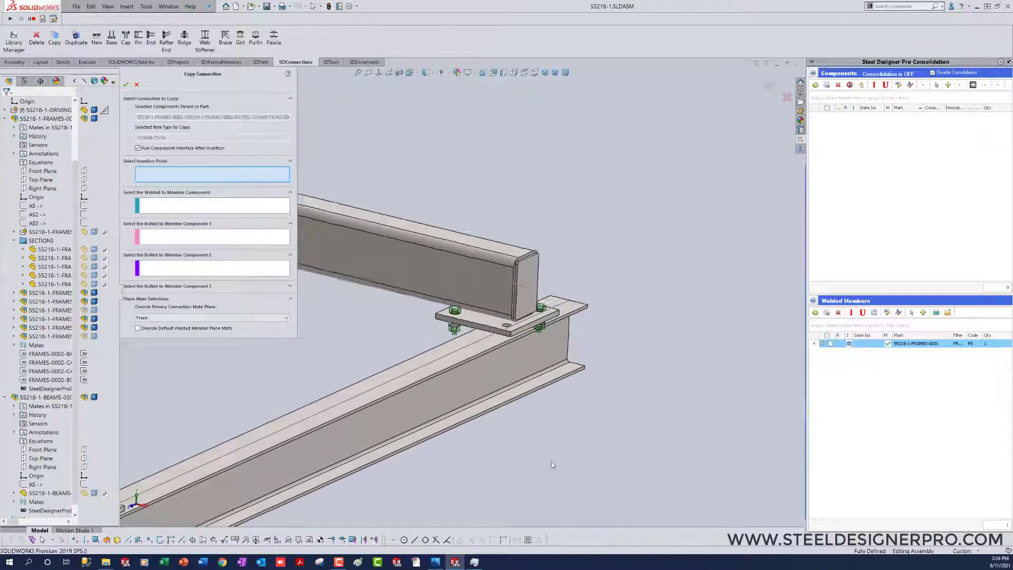
middle_click_drag(552, 462, 541, 429)
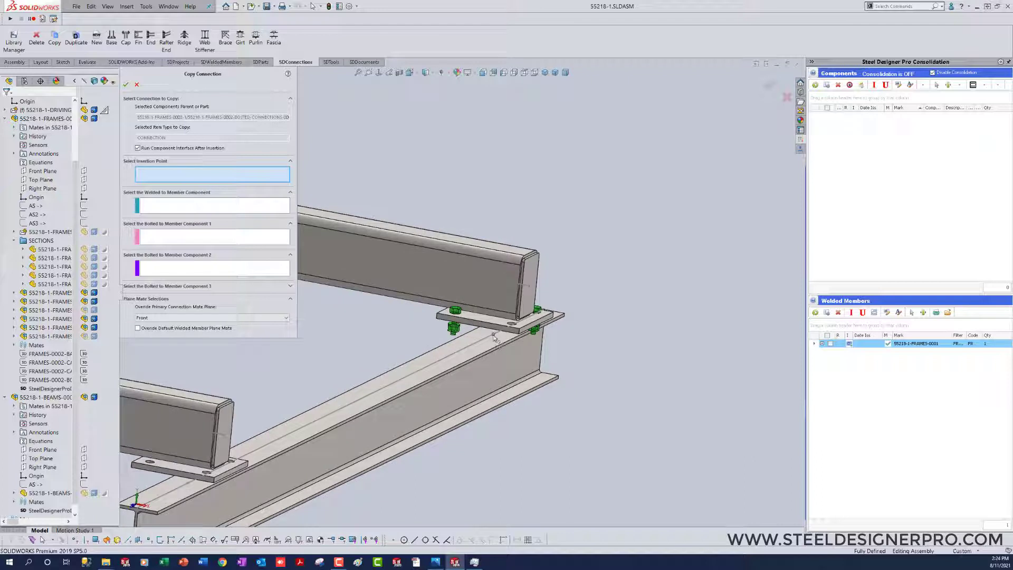
left_click(494, 336)
left_click(494, 353)
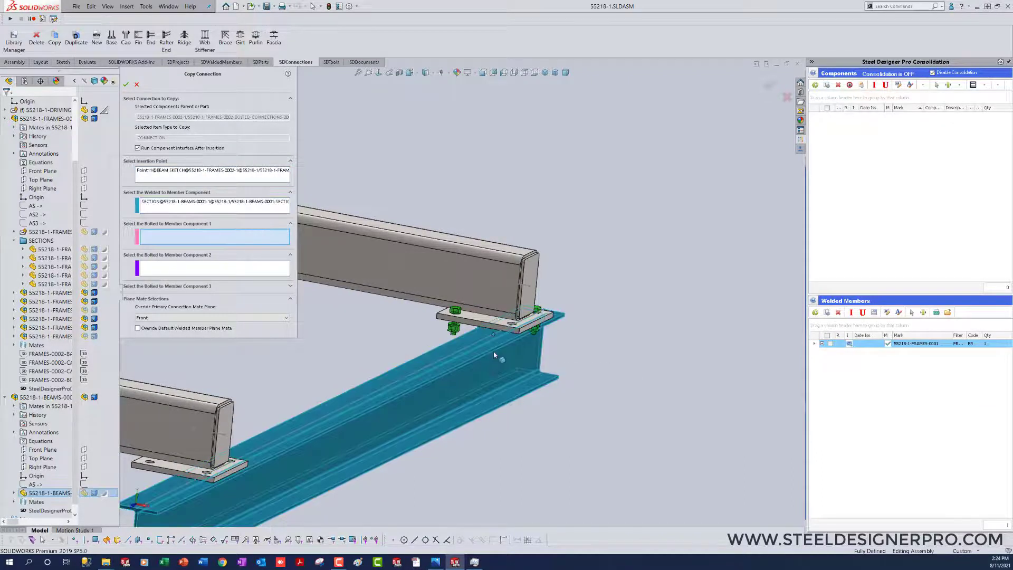
left_click(127, 84)
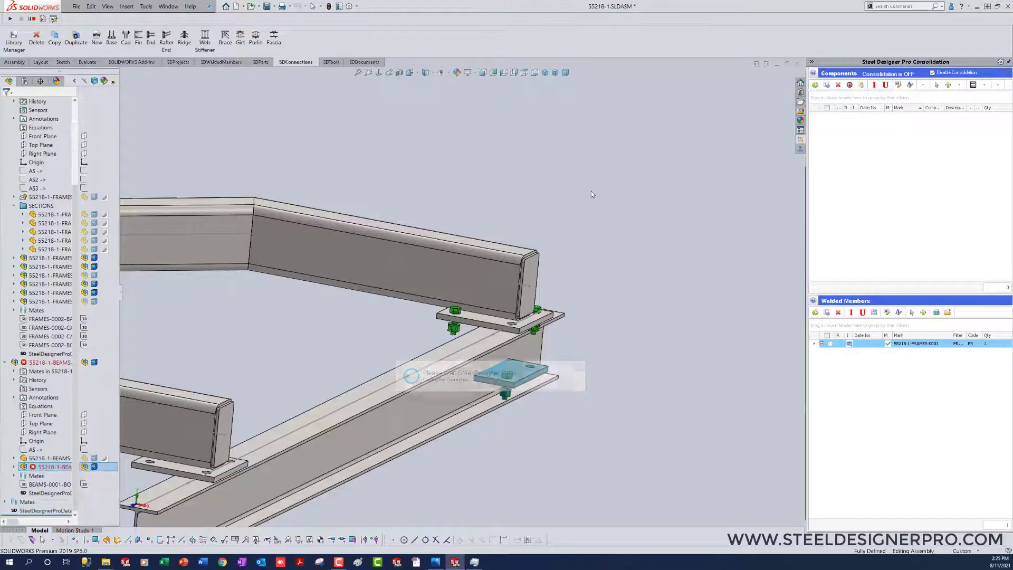
Show the reference section component inside the copied bolted connection
middle_click_drag(576, 462, 560, 449)
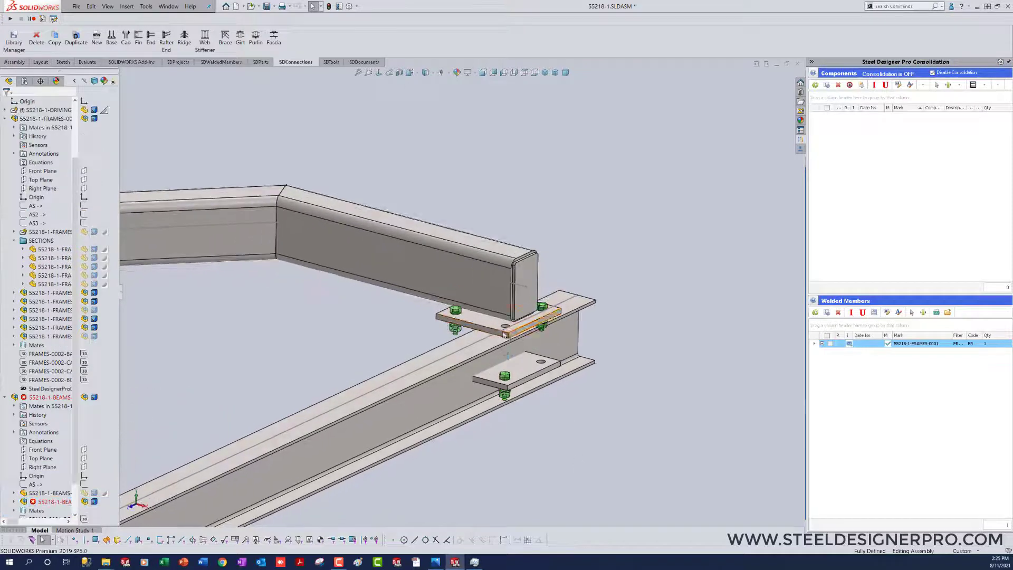
left_click(510, 368)
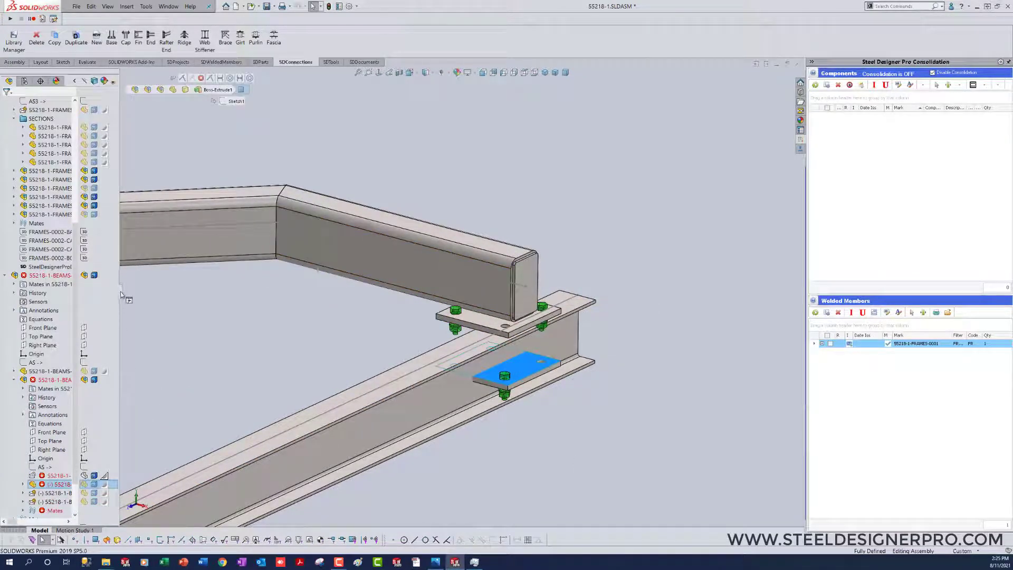
left_click_drag(120, 291, 180, 296)
left_click(199, 478)
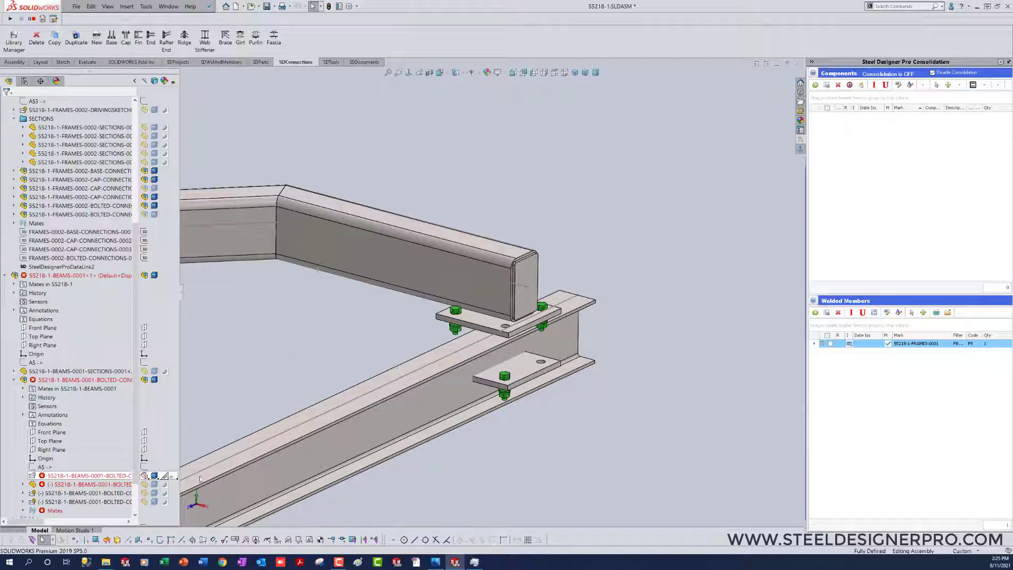
left_click(616, 453)
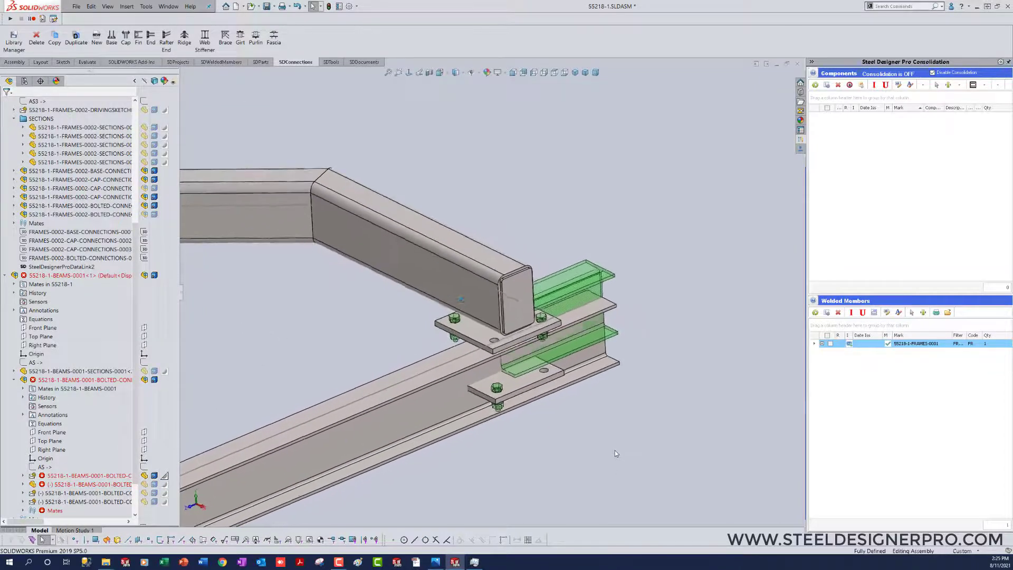
Modify the beam section and the connection's reference section together, setting their alignment point to top centre (TC)
right_click(435, 407)
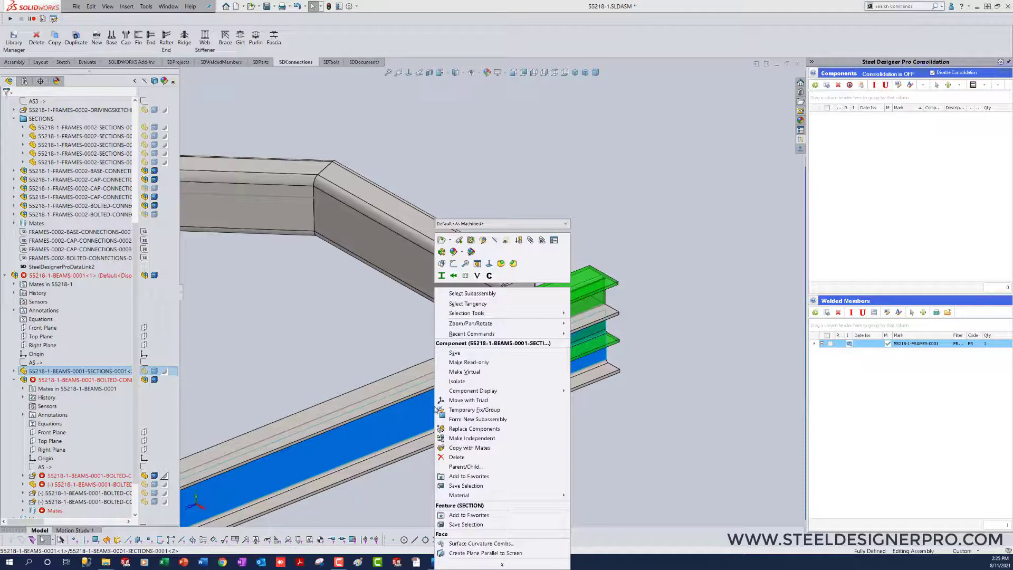
left_click(442, 276)
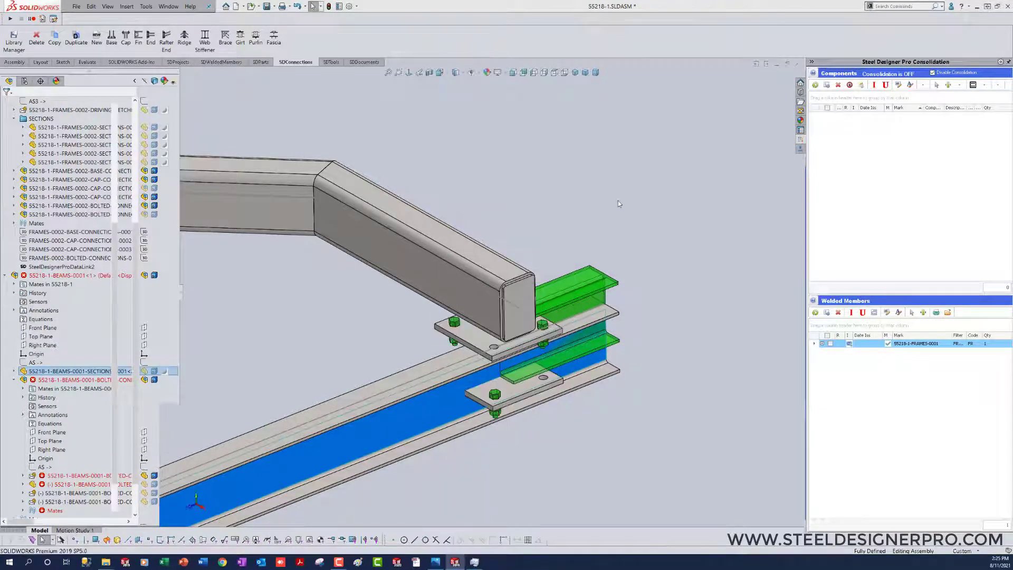
left_click(589, 292)
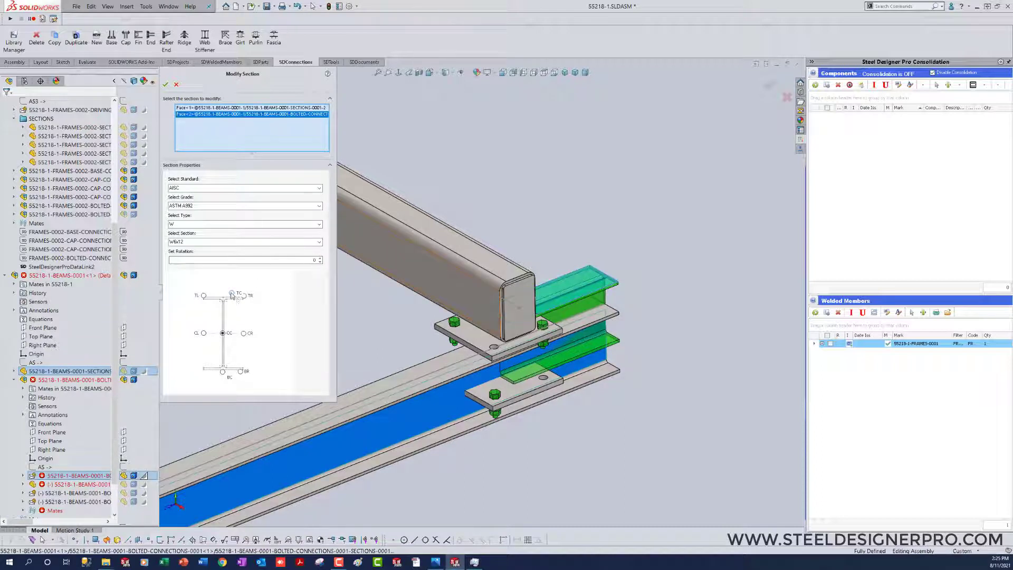
left_click(232, 293)
left_click(165, 84)
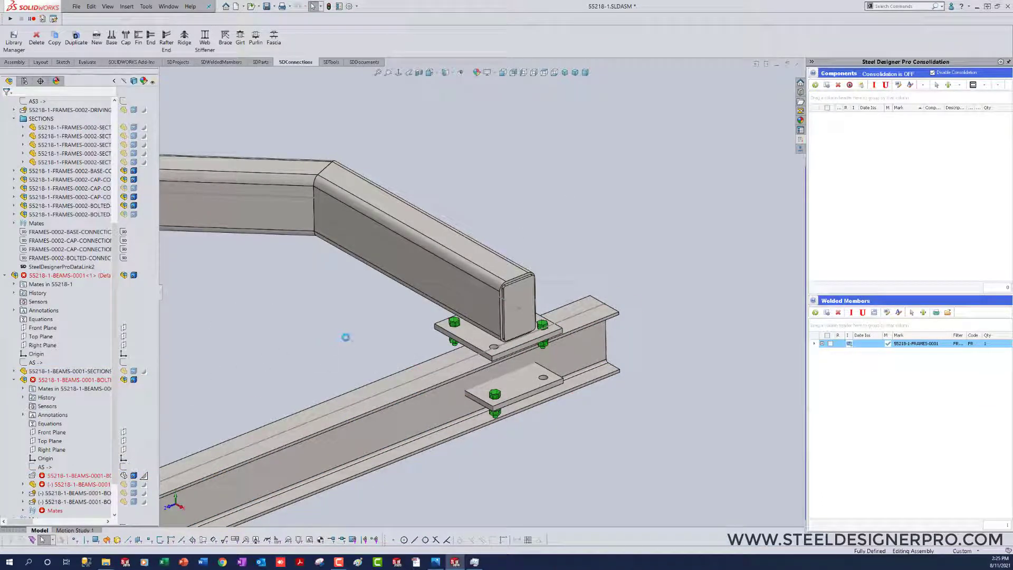
Open the beam's bolted-connection subassembly in dimetric view and expand the plate's mates
left_click(70, 380)
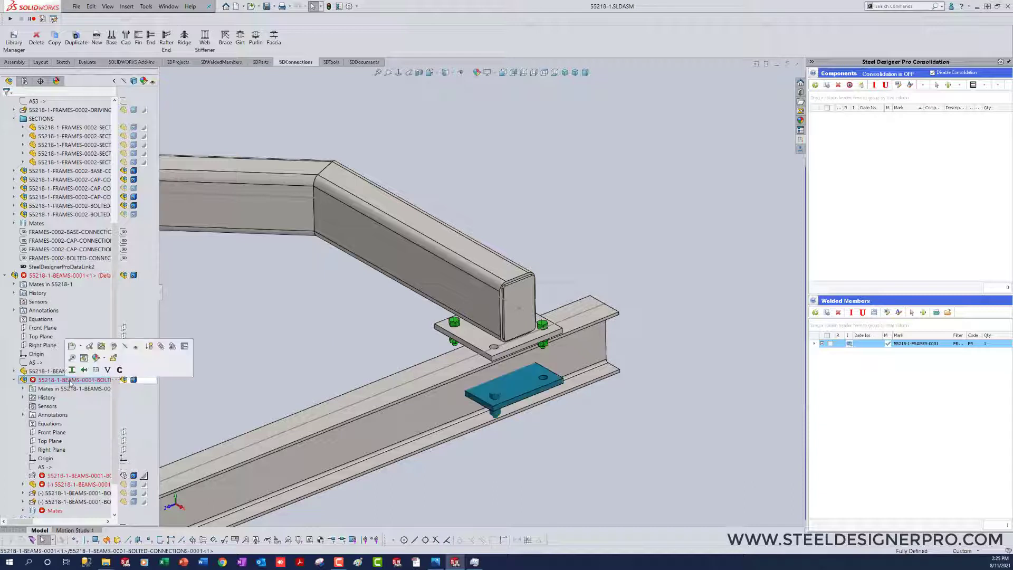
left_click(73, 346)
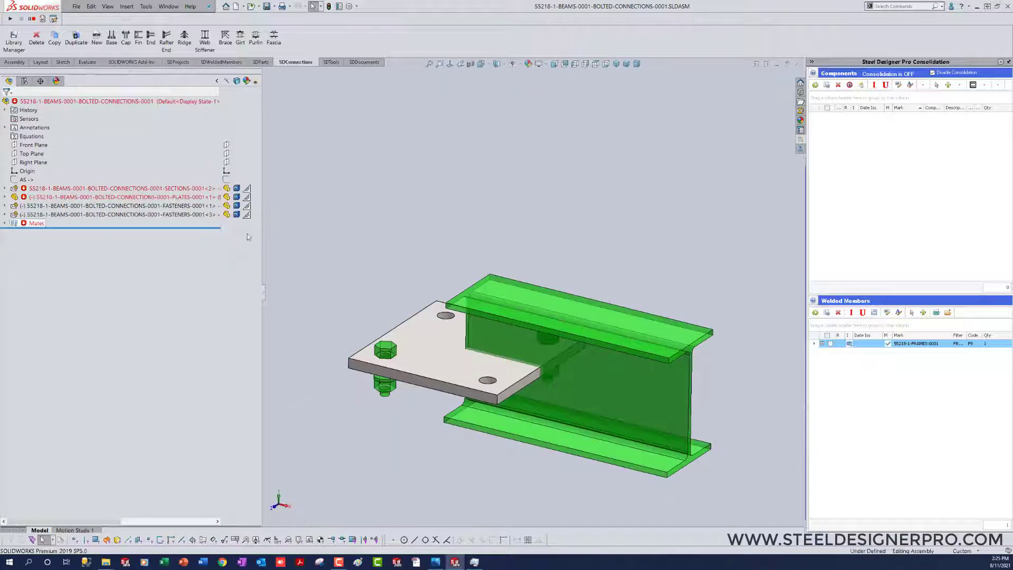
scroll(438, 205, "down", 3)
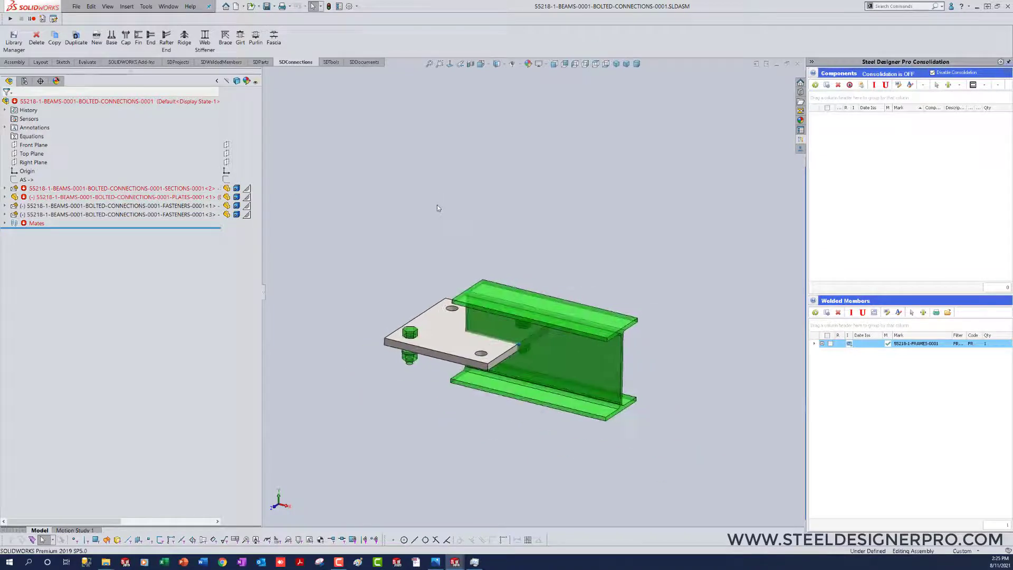
left_click(637, 63)
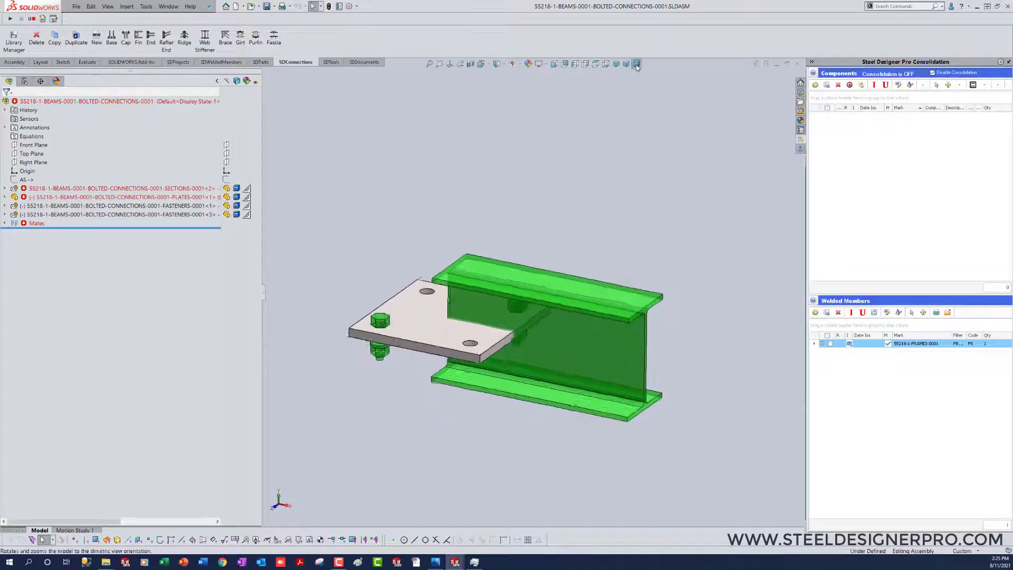
left_click(5, 197)
left_click(14, 206)
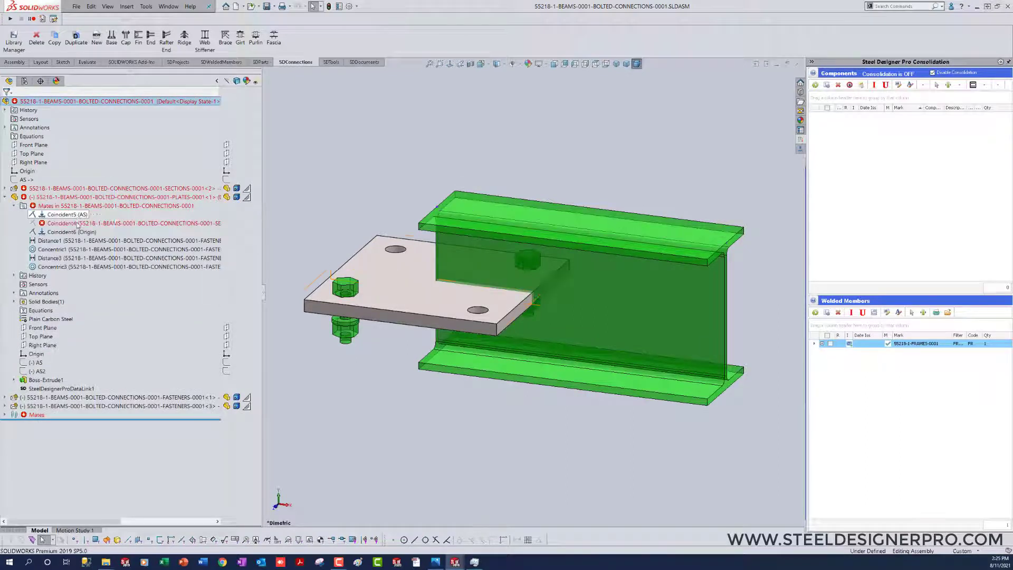
Repair the plate's Coincident4 mate by replacing its missing reference with the section's top flange face, flip the mate alignment, and accept it
mouse_move(77, 226)
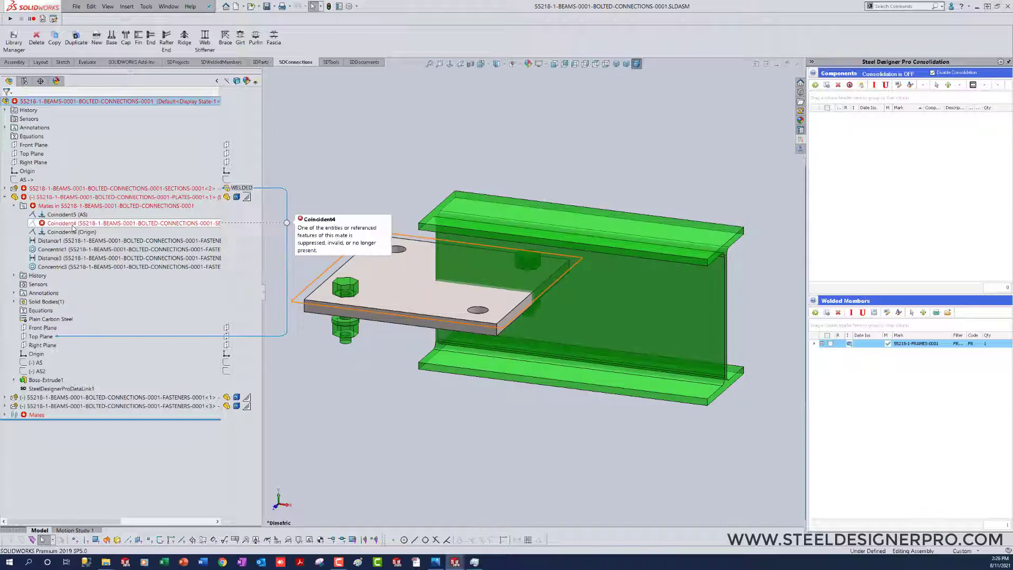
right_click(72, 226)
left_click(77, 159)
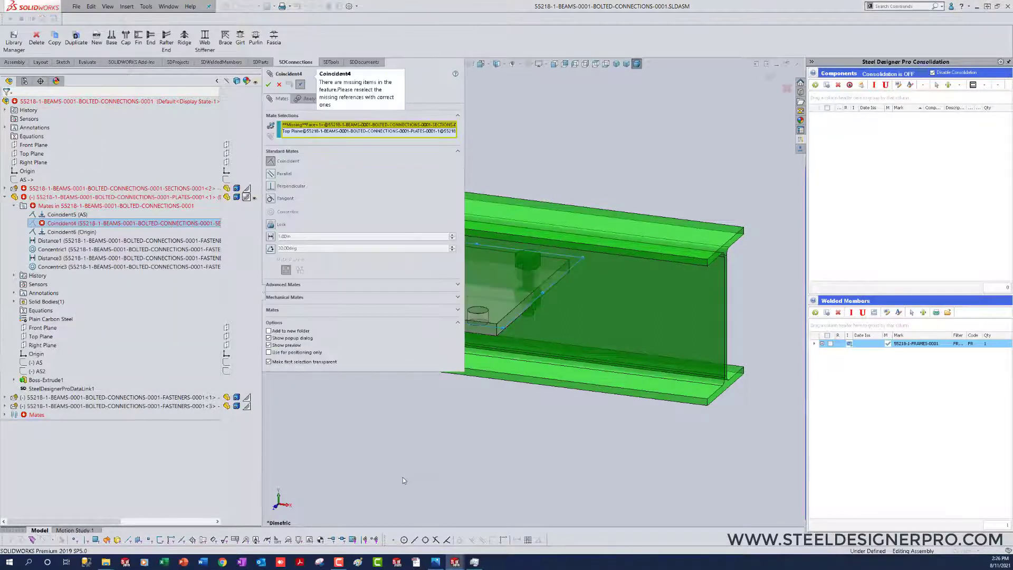
left_click(421, 126)
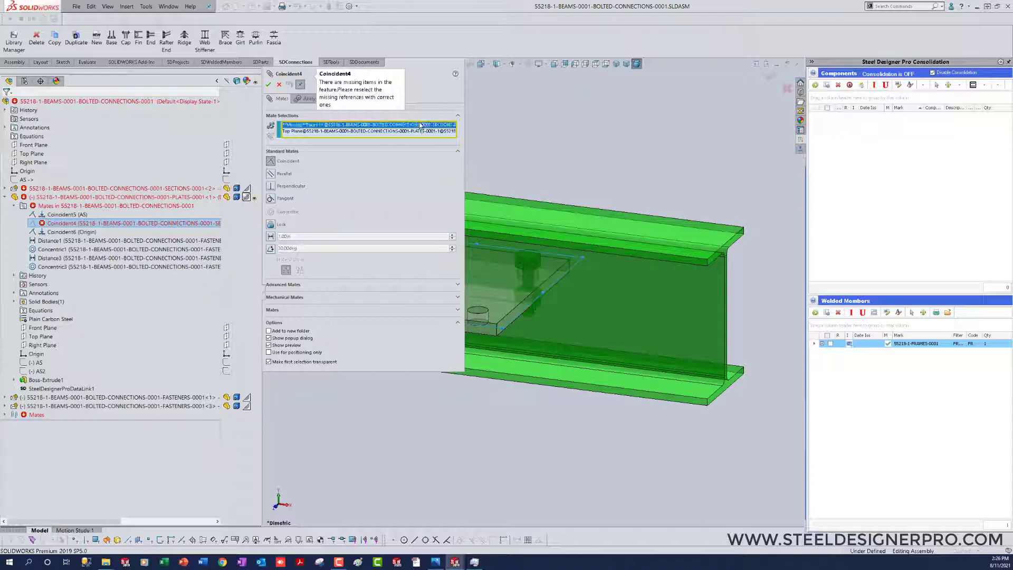
left_click(516, 210)
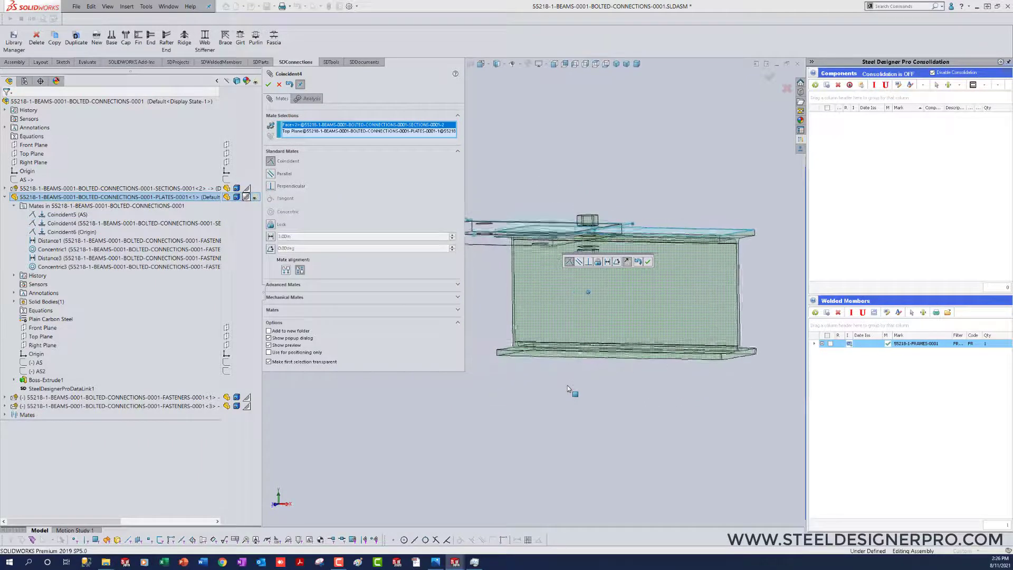
left_click(286, 270)
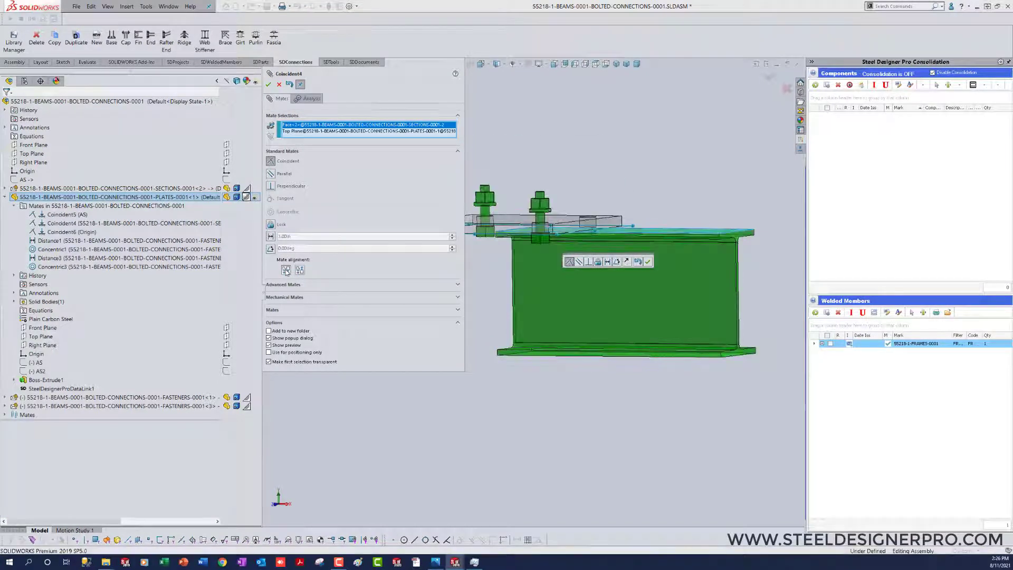
left_click(268, 85)
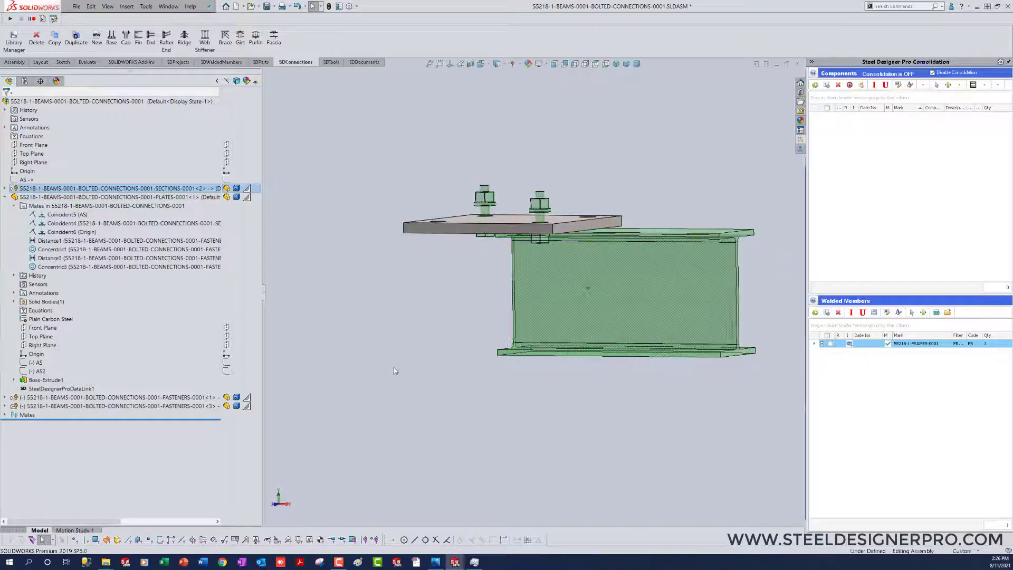
Save the bolted-connection subassembly and return to the 55218-1 assembly
middle_click_drag(396, 369, 420, 372)
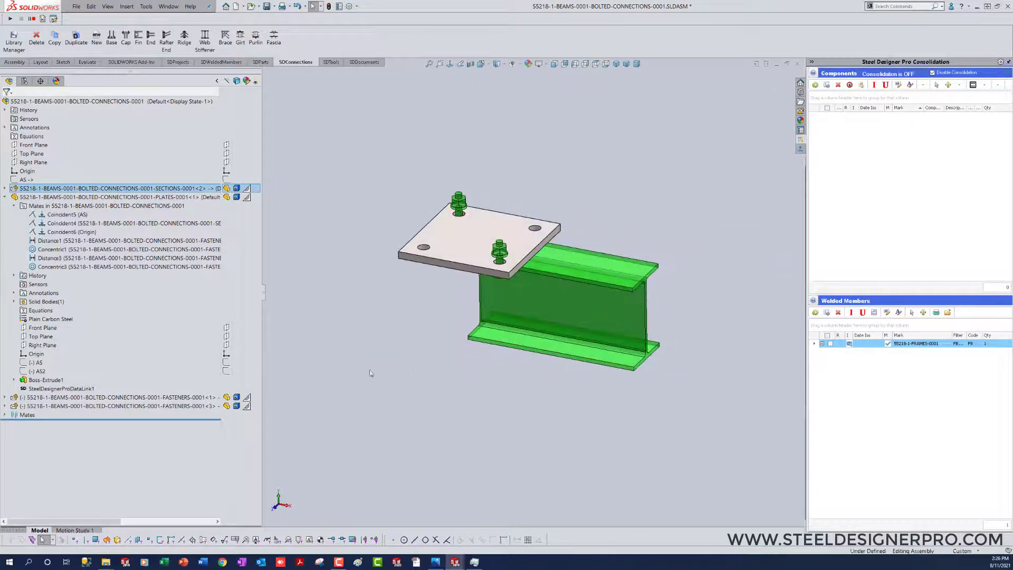
left_click(349, 372)
key("ctrl+s")
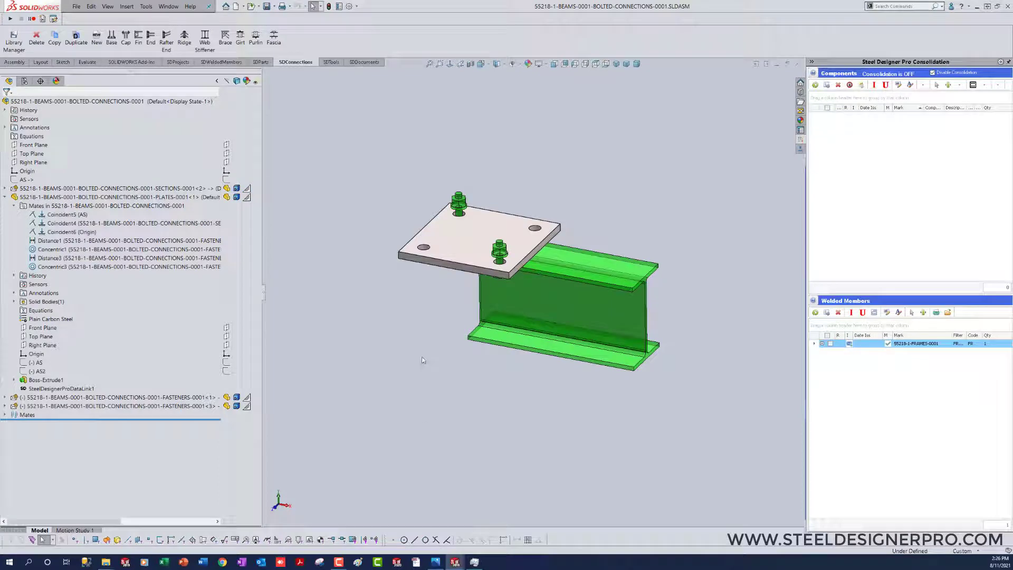
right_click_drag(422, 358, 415, 421)
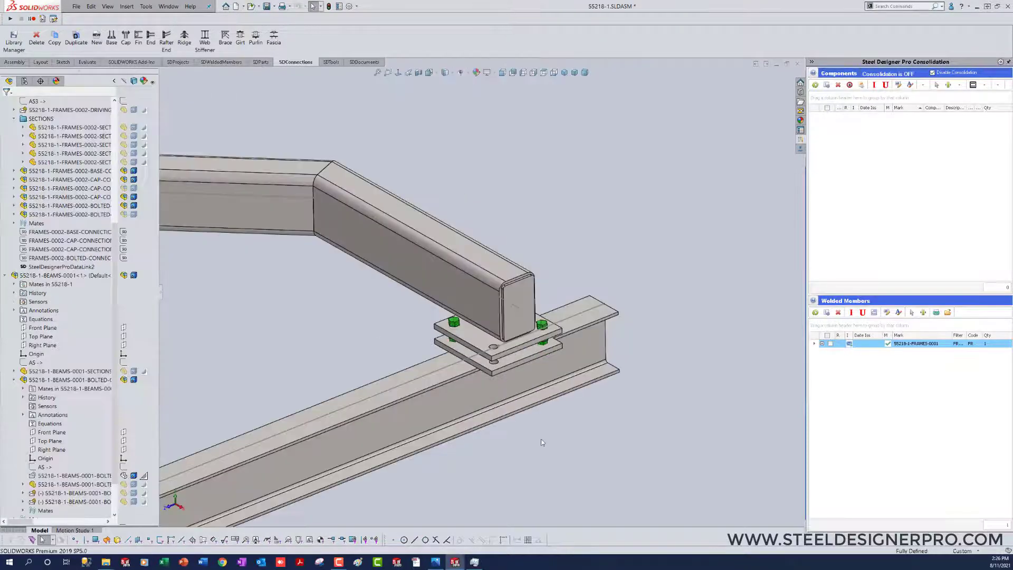
Measure the gap between the bottom edge of the frame arm's plate and the top edge of the beam's connection plate
middle_click_drag(542, 441, 559, 442)
scroll(504, 359, "down", 4)
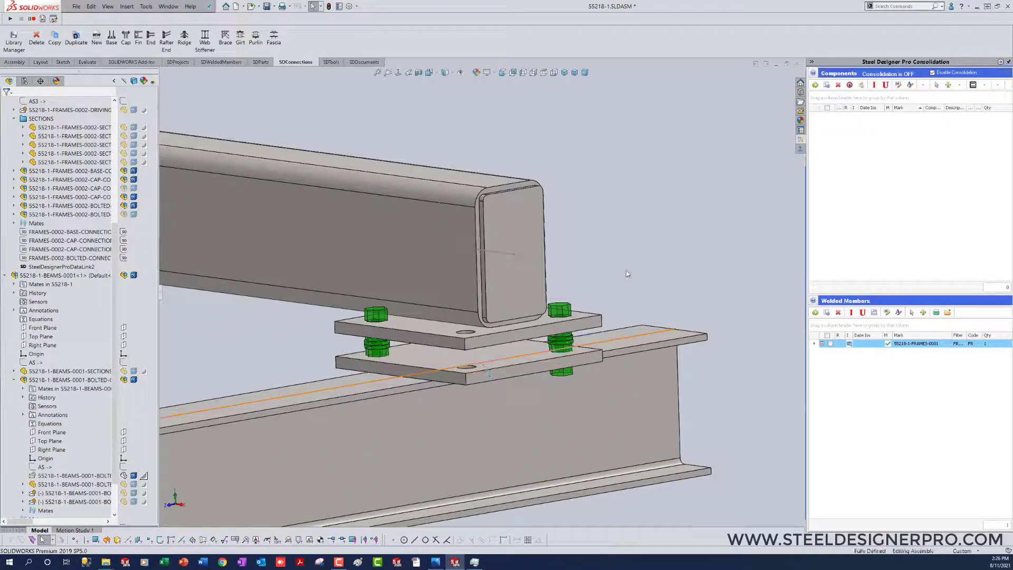
scroll(624, 289, "up", 1)
right_click_drag(624, 179, 624, 162)
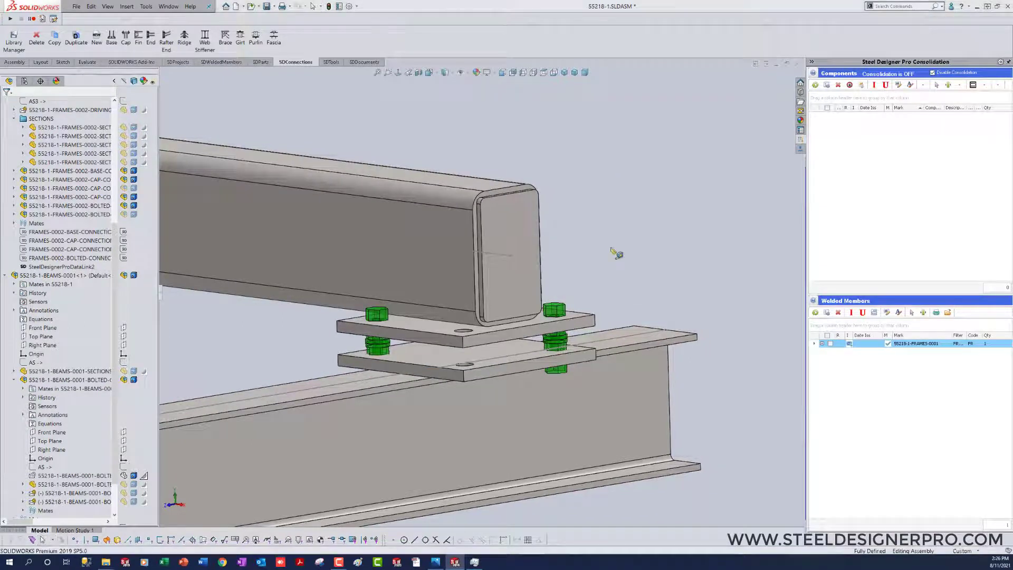
left_click(521, 338)
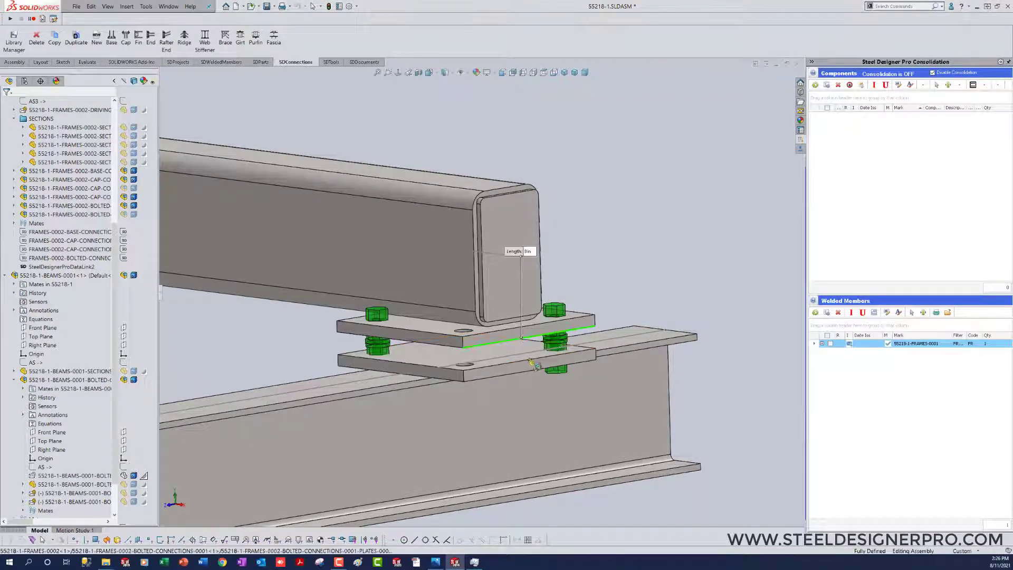
left_click(526, 362)
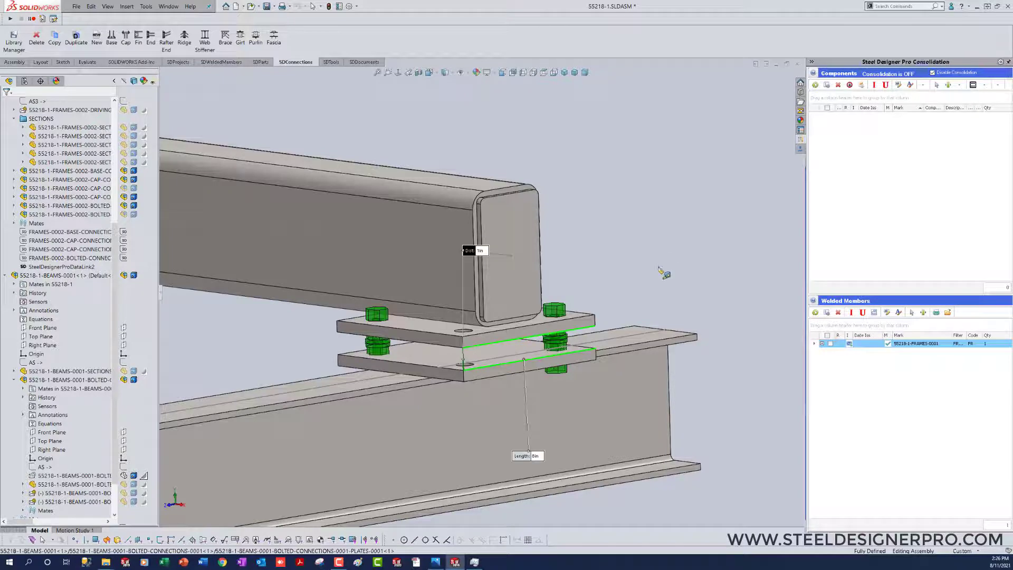
key("Escape")
key("Escape")
Change the DROP plane's offset in the frame's driving sketches to raise the beam until its connection plate meets the arm's plate
scroll(632, 214, "up", 5)
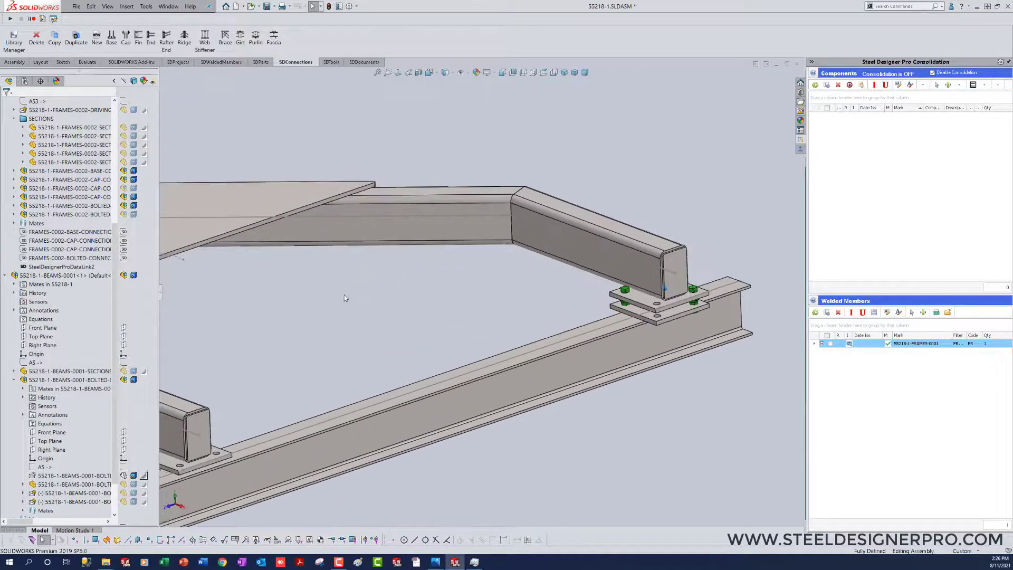
right_click(6, 140)
left_click(18, 150)
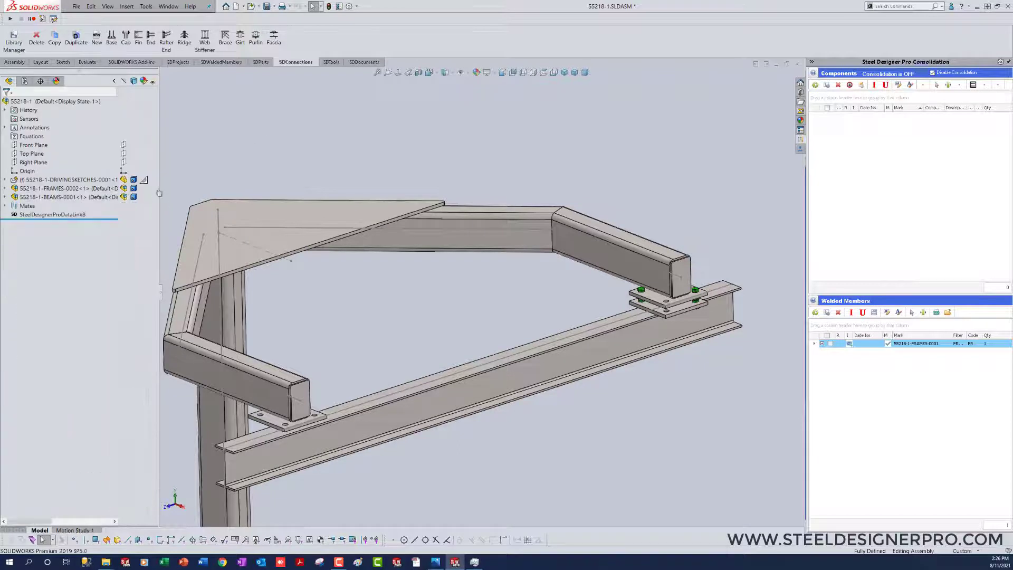
left_click(5, 189)
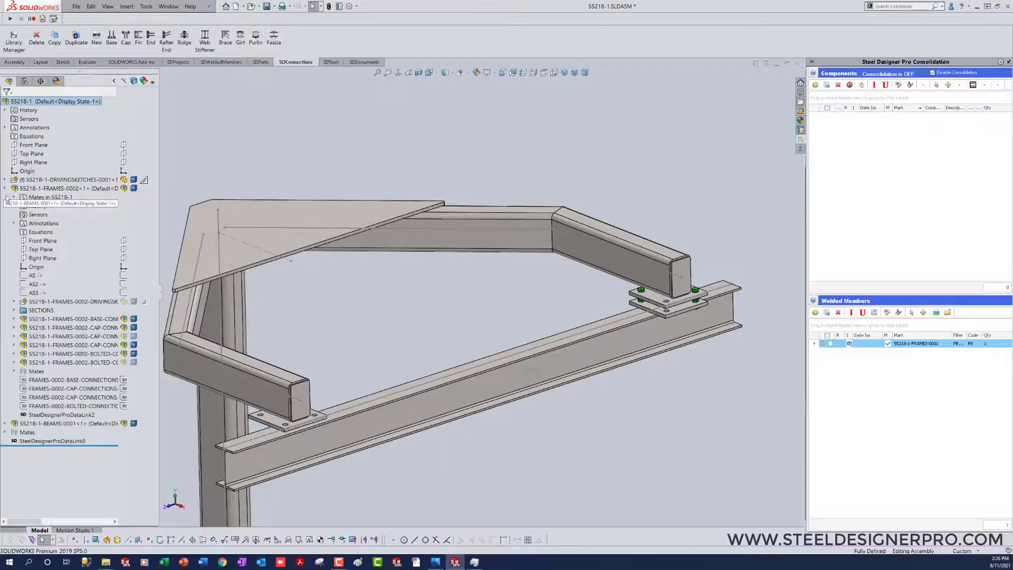
left_click(14, 303)
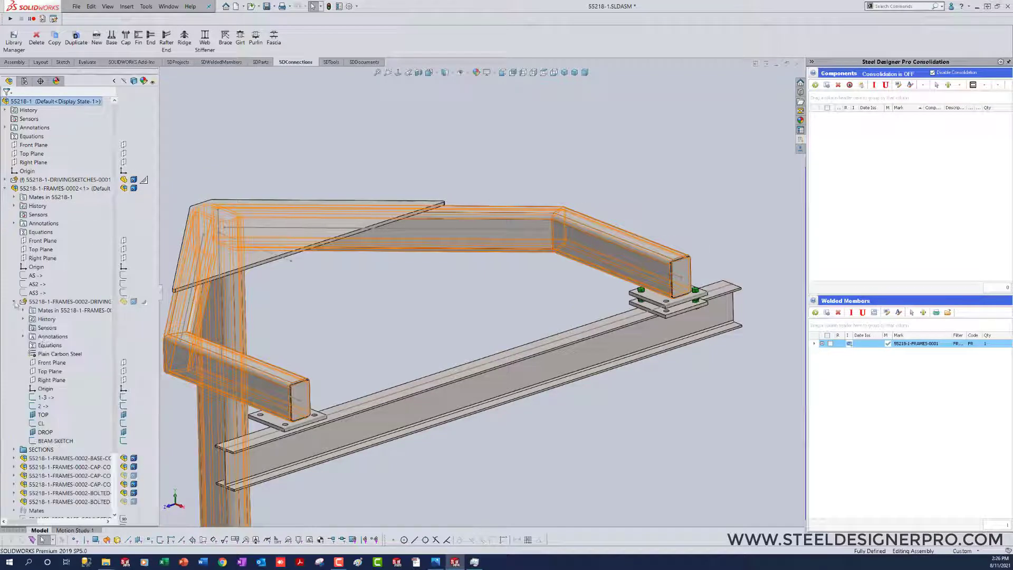
left_click(45, 432)
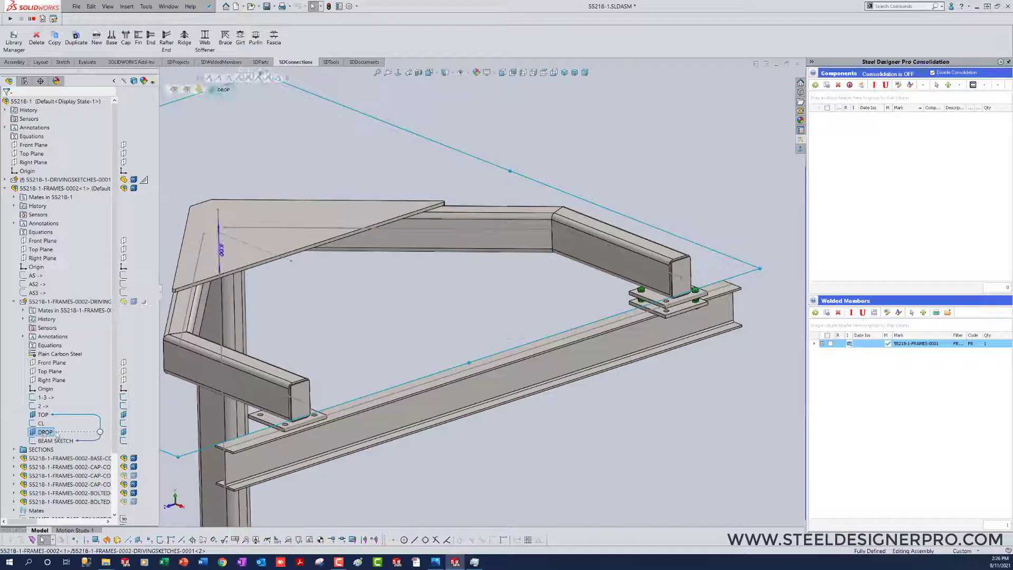
double_click(220, 250)
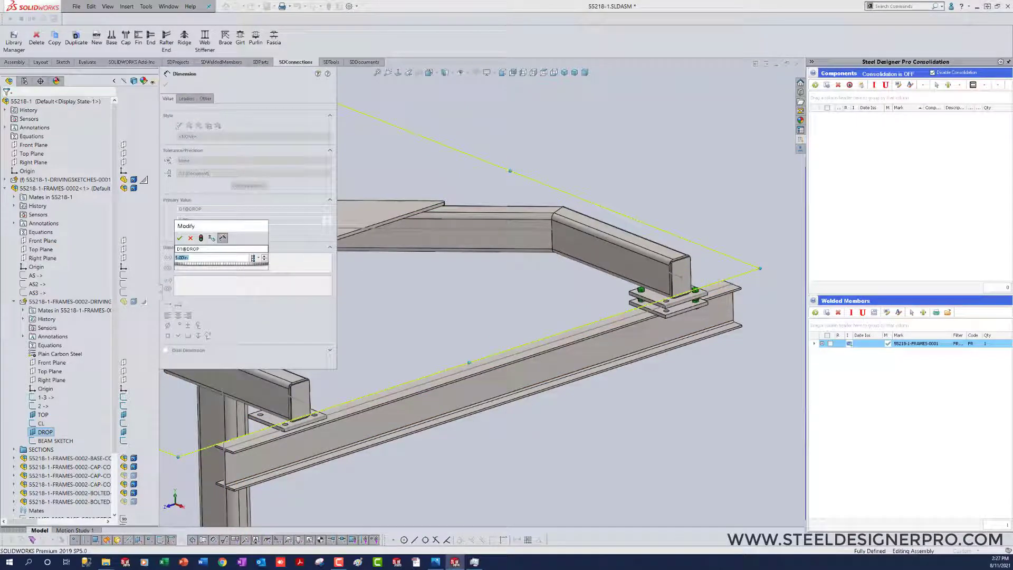
left_click(647, 435)
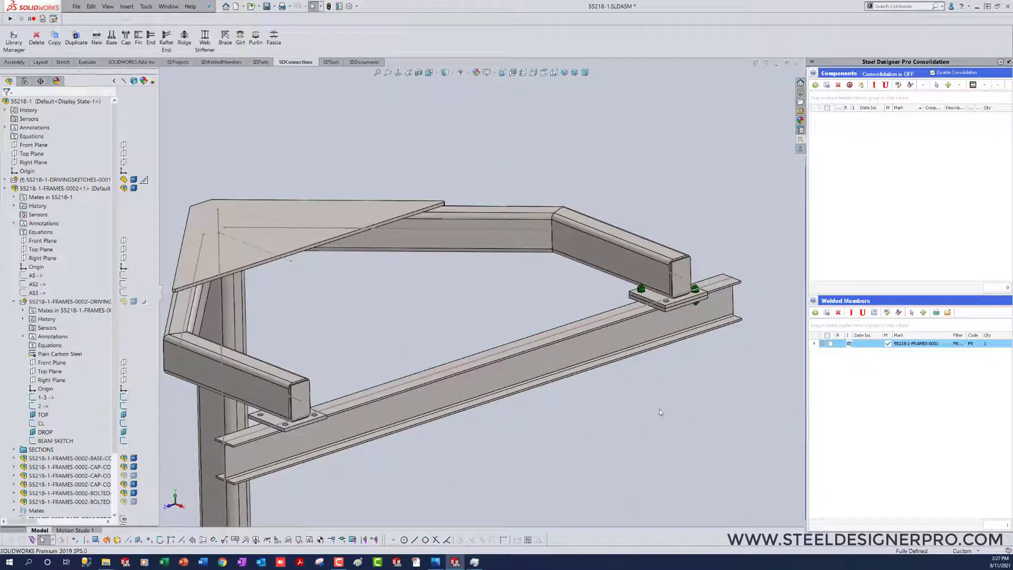
scroll(688, 276, "down", 5)
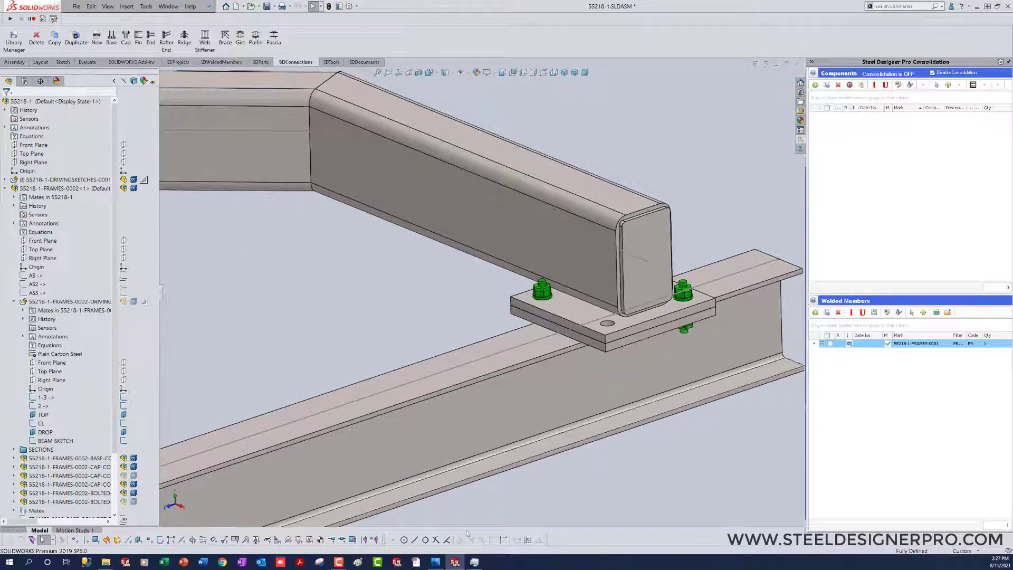
middle_click_drag(638, 357, 664, 351)
scroll(534, 344, "up", 5)
middle_click_drag(535, 344, 526, 460)
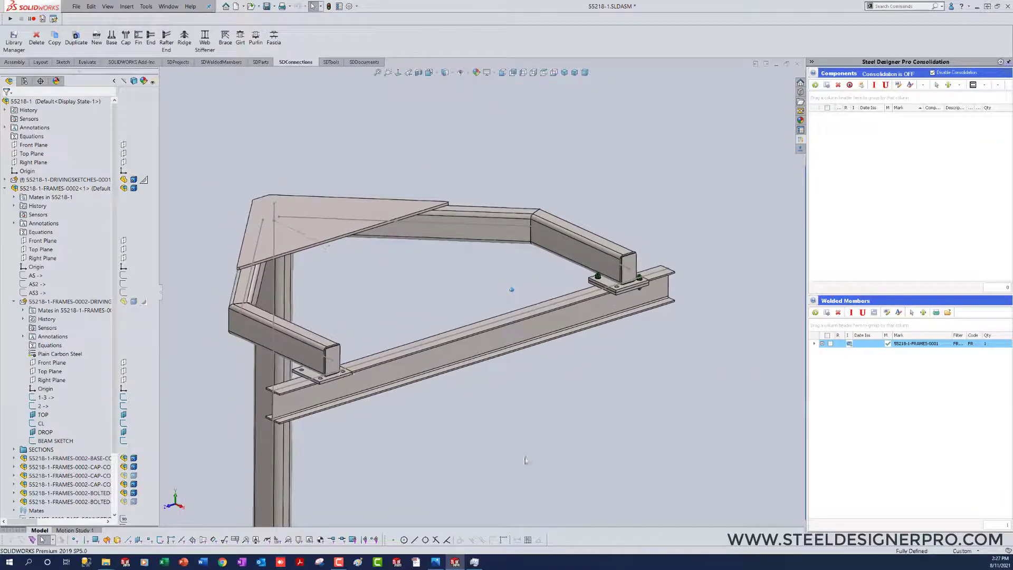
Edit the beam's bolted-connection 3D sketch, pick the driving-sketch point at the other arm's end plate, and exit the sketch
right_click(76, 252)
left_click(100, 269)
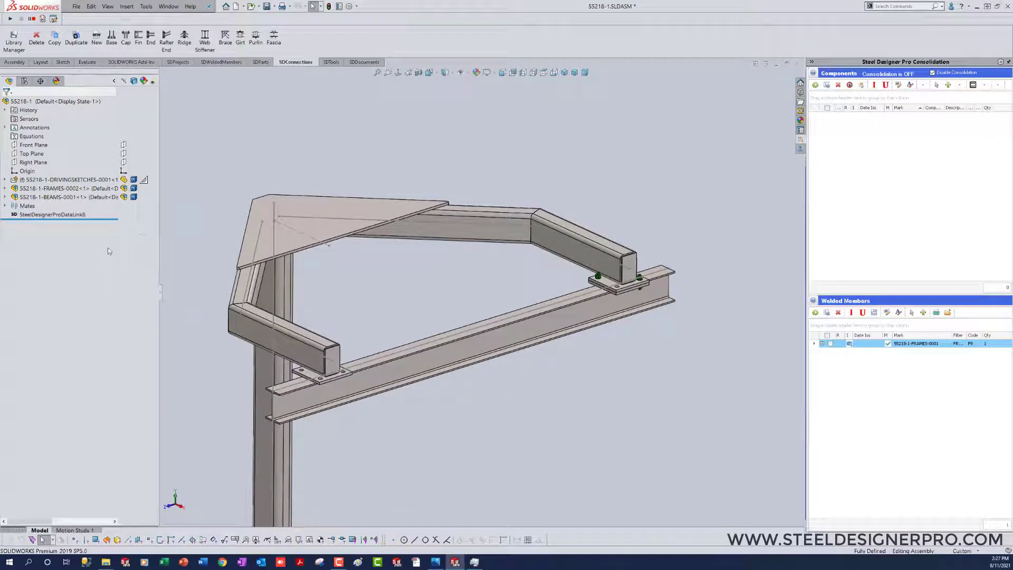
left_click(5, 197)
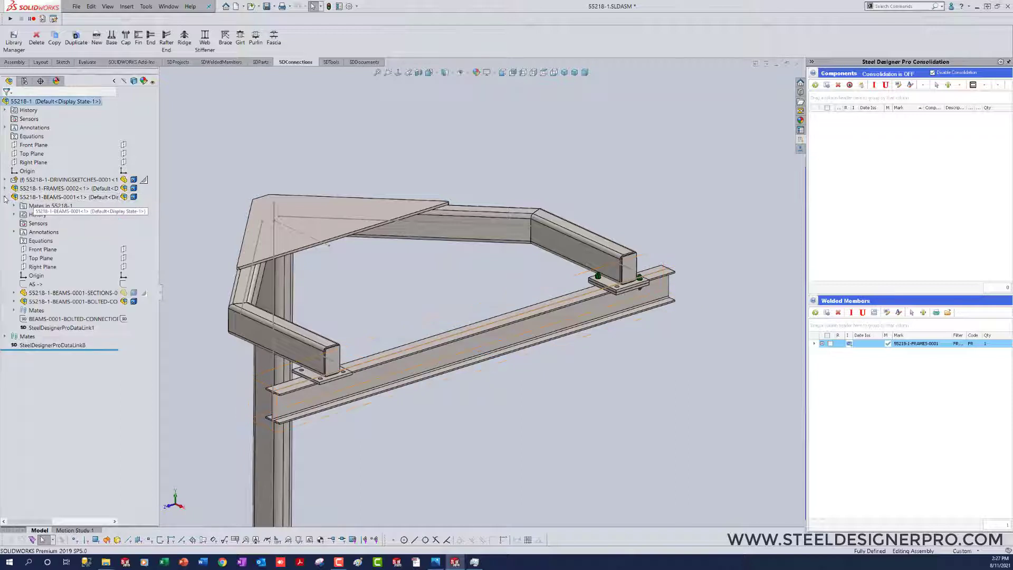
left_click(51, 319)
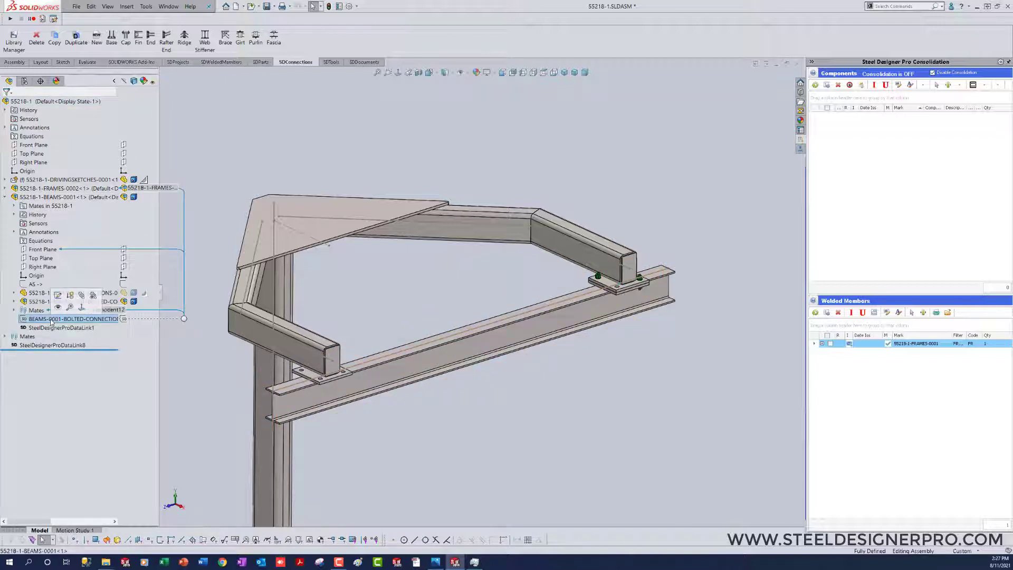
left_click(58, 296)
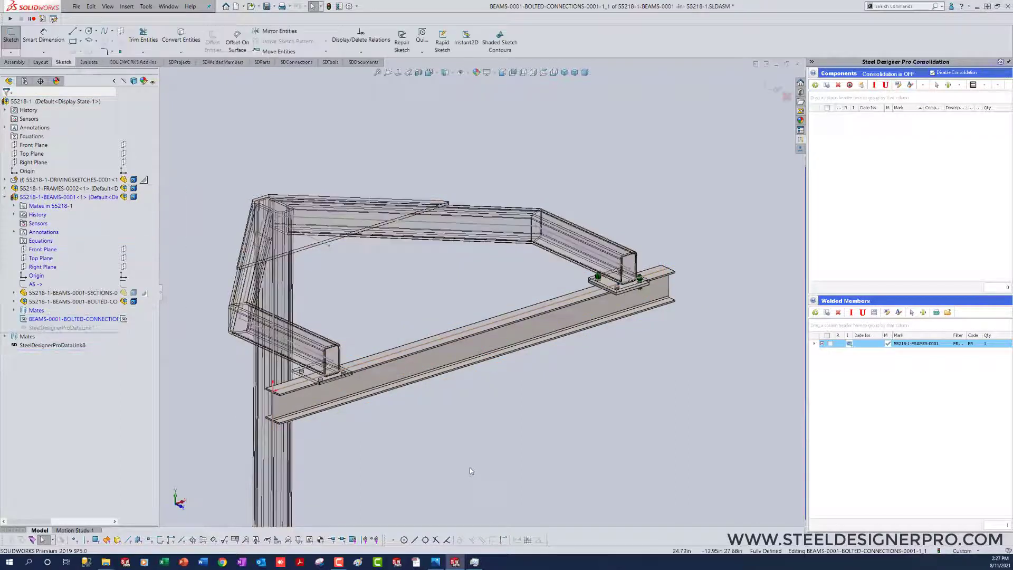
scroll(473, 445, "down", 5)
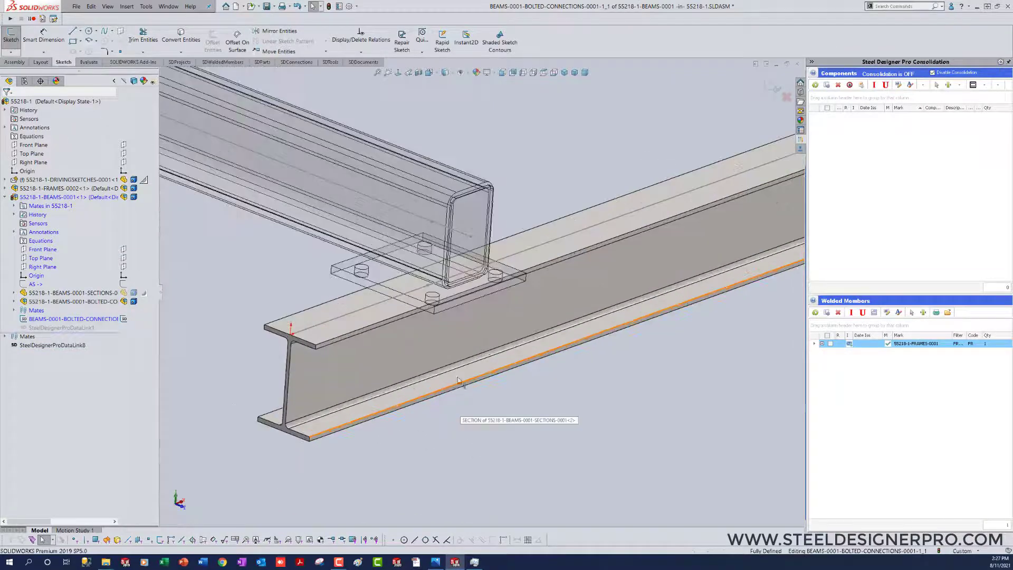
left_click(428, 286)
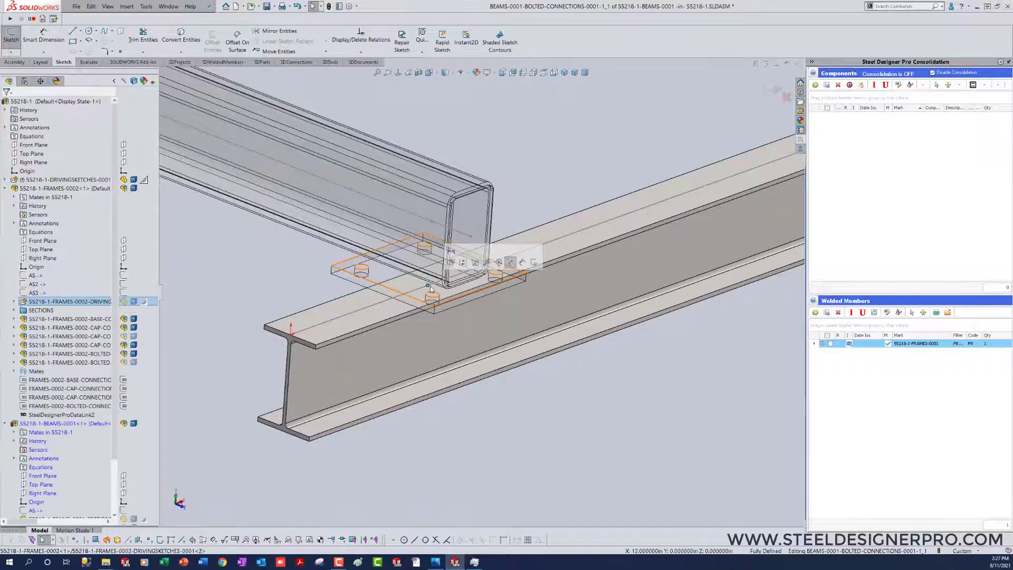
scroll(522, 424, "up", 3)
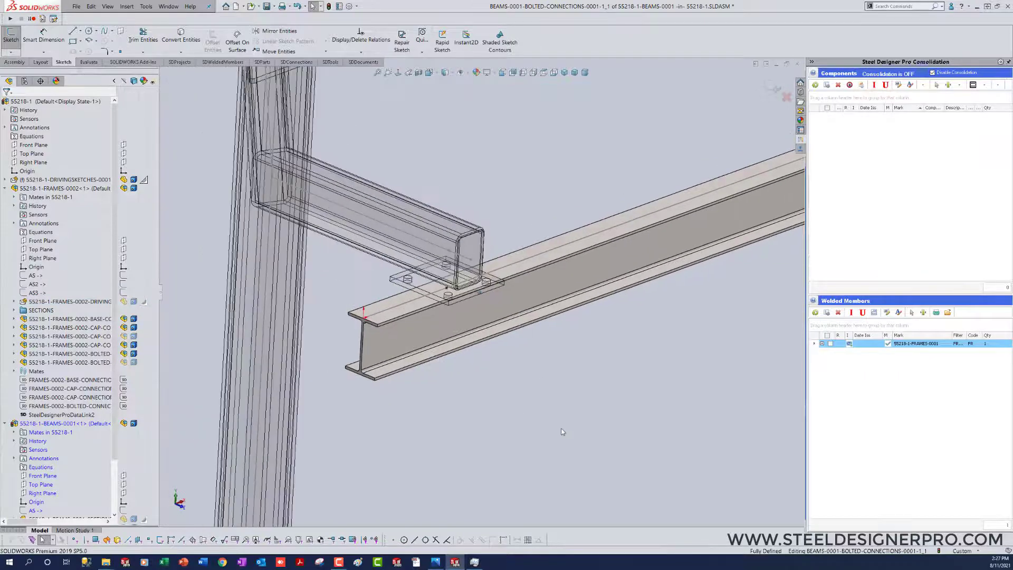
right_click_drag(562, 429, 482, 434)
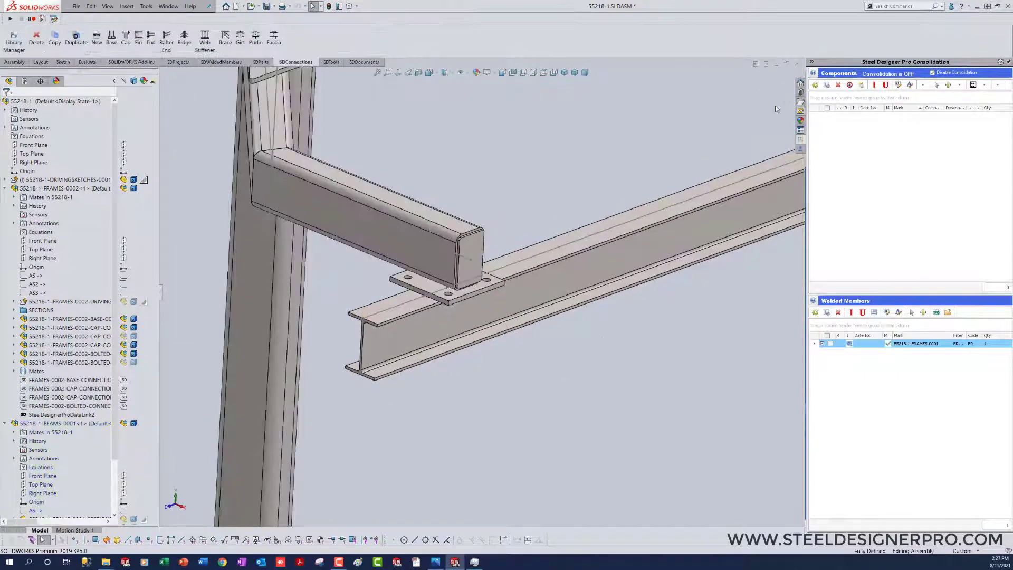
Open the 55218-1-BEAMS-0001 subassembly in its own window and show its feature tree
middle_click_drag(663, 301, 633, 320)
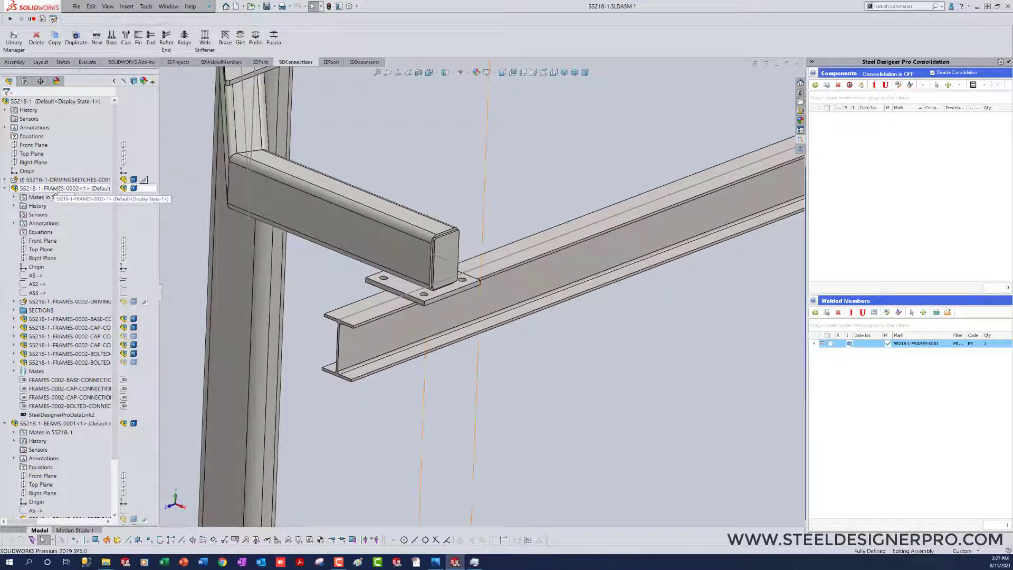
left_click(58, 423)
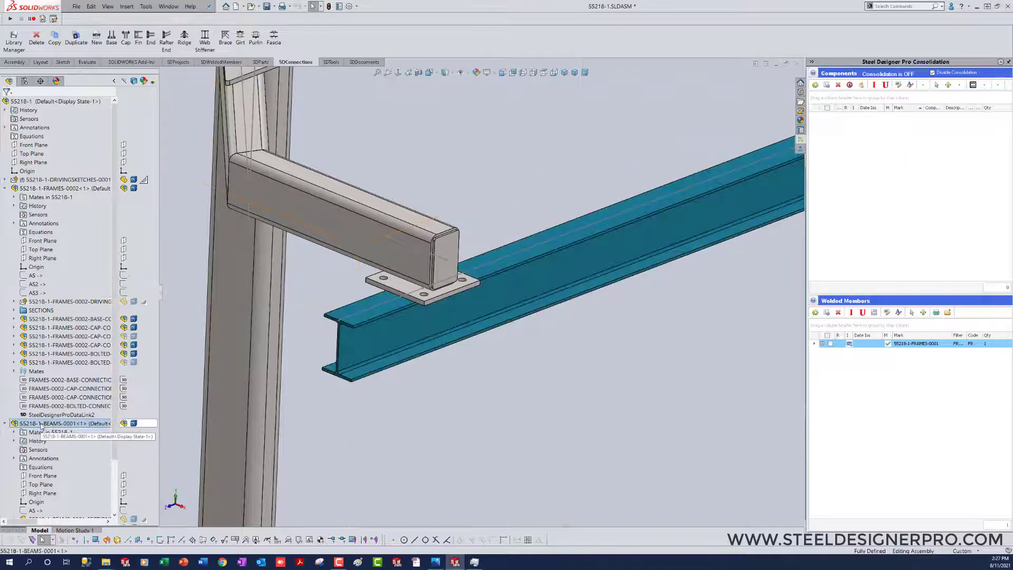
right_click(41, 423)
left_click(48, 198)
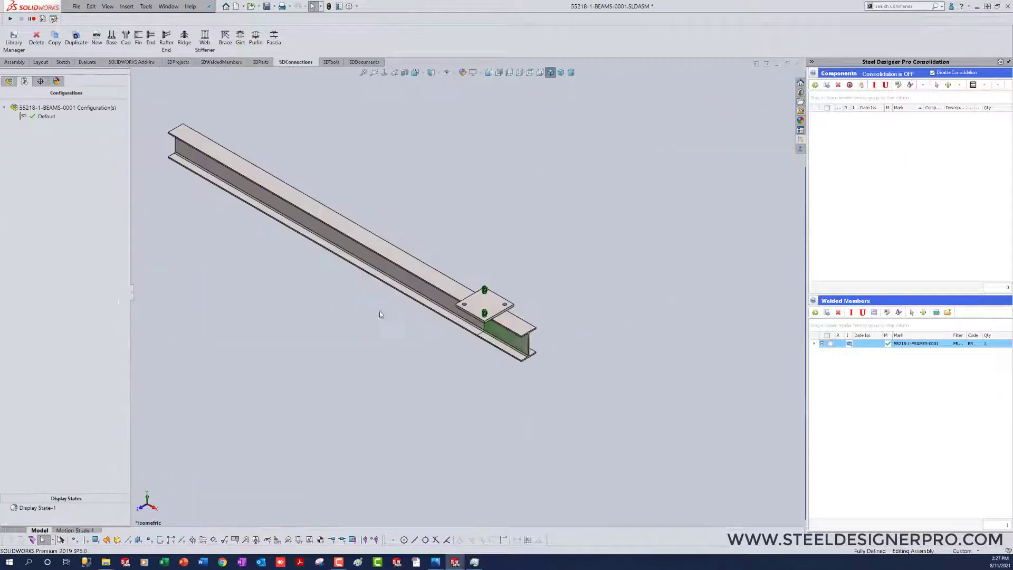
left_click(9, 80)
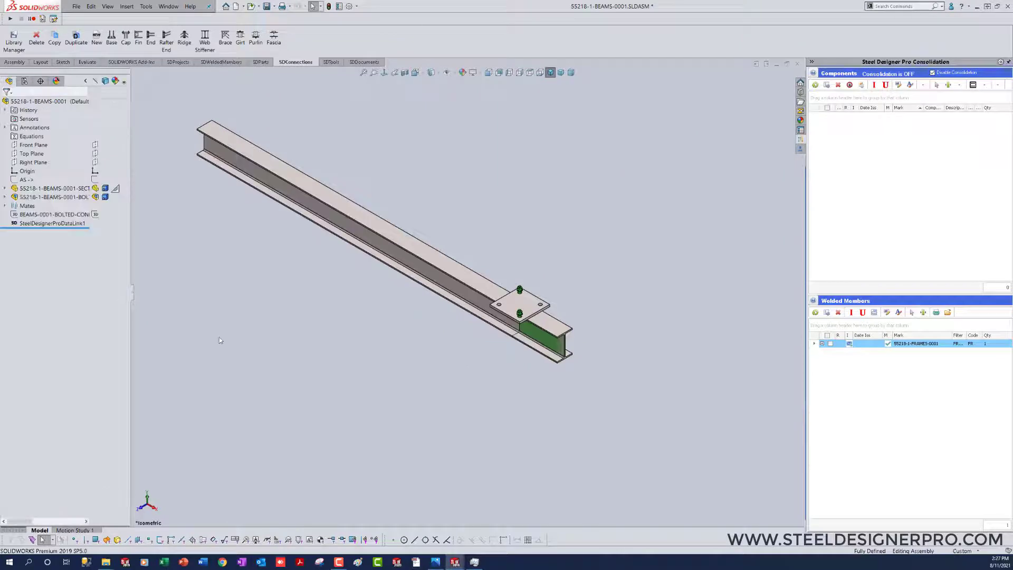
Copy the beam's bolted connection with mates onto the sketch point near the other end, repeating both parallel mate references
left_click(58, 196)
left_click(54, 38)
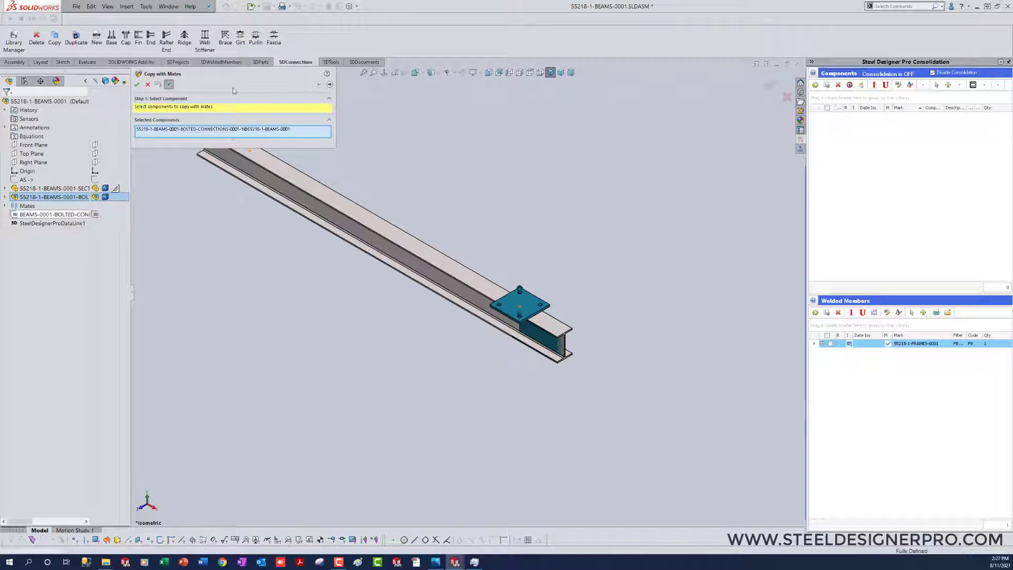
left_click(329, 85)
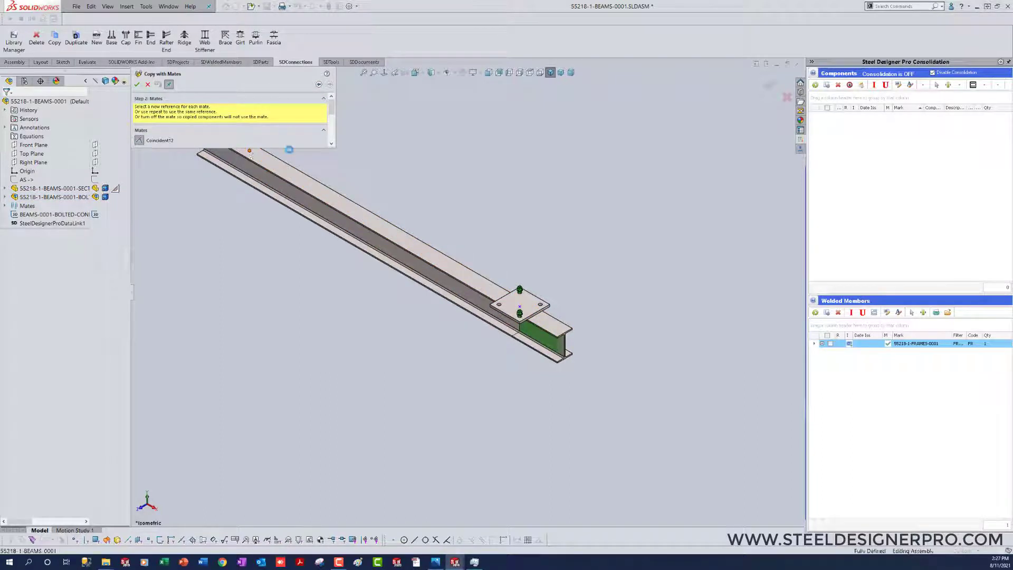
left_click(249, 152)
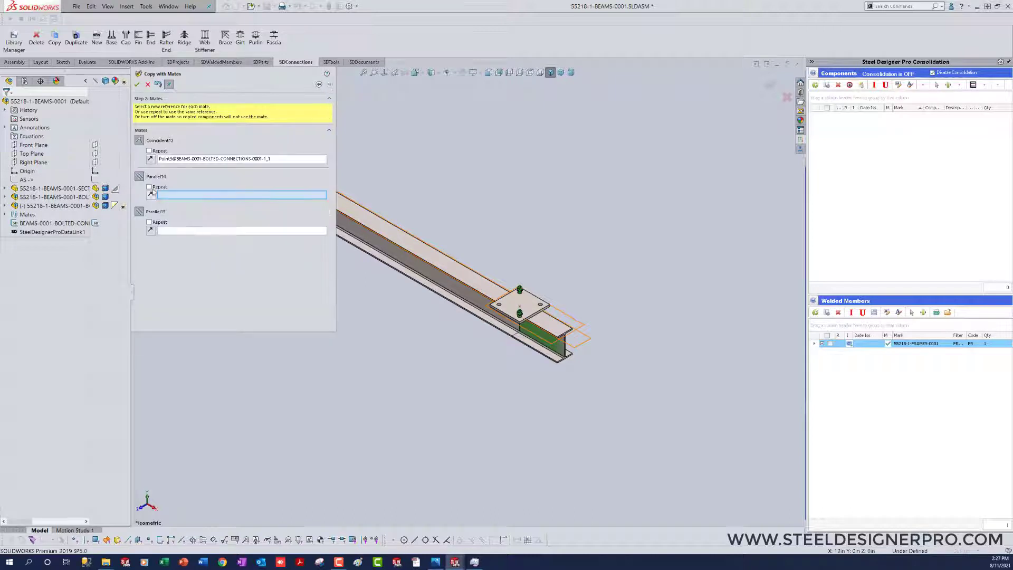
left_click(149, 186)
left_click(148, 221)
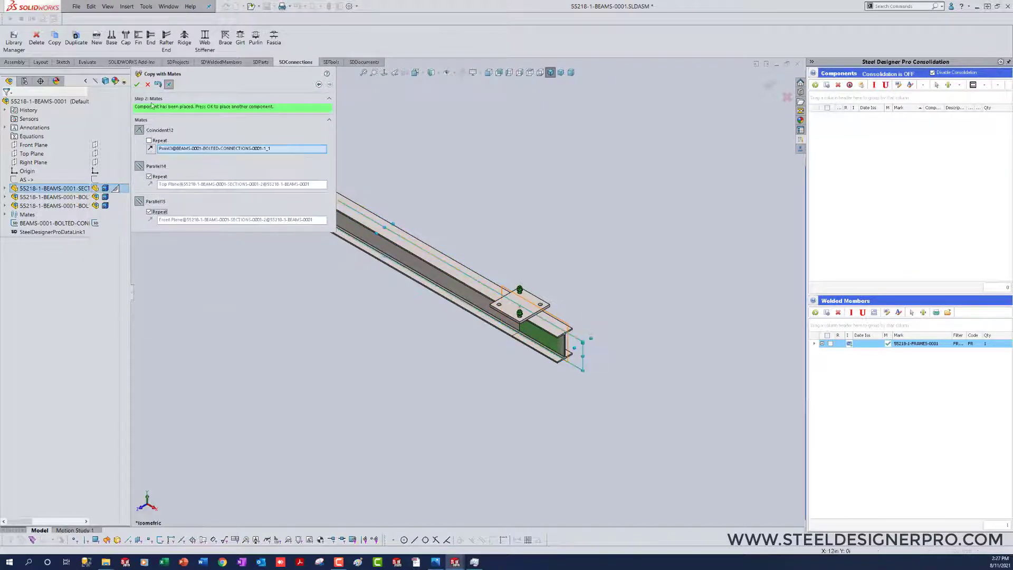
left_click(137, 86)
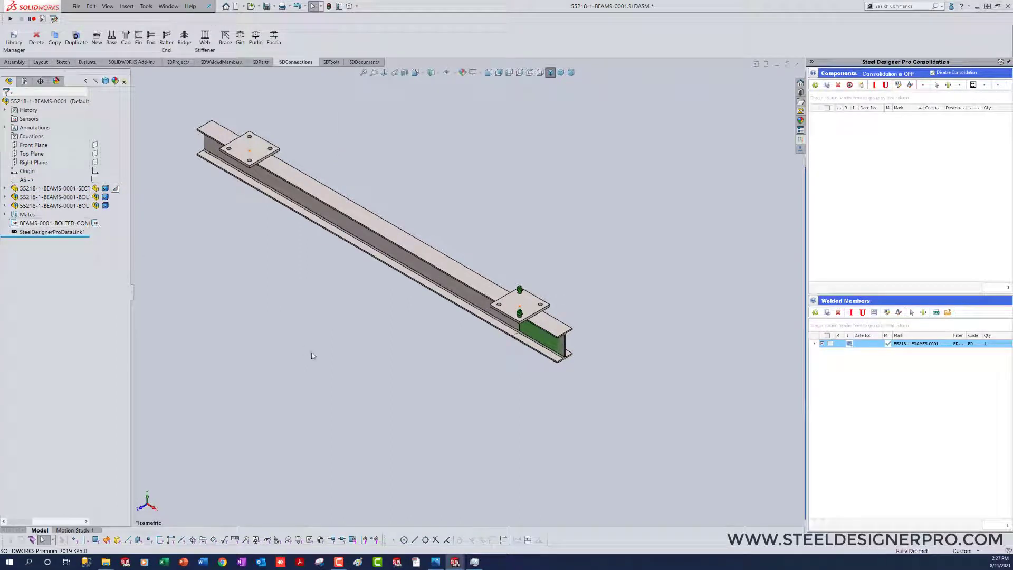
Return to the 55218-1 assembly and compare the frame and beam with the FRAME 2.JPG reference picture
right_click_drag(390, 364, 389, 415)
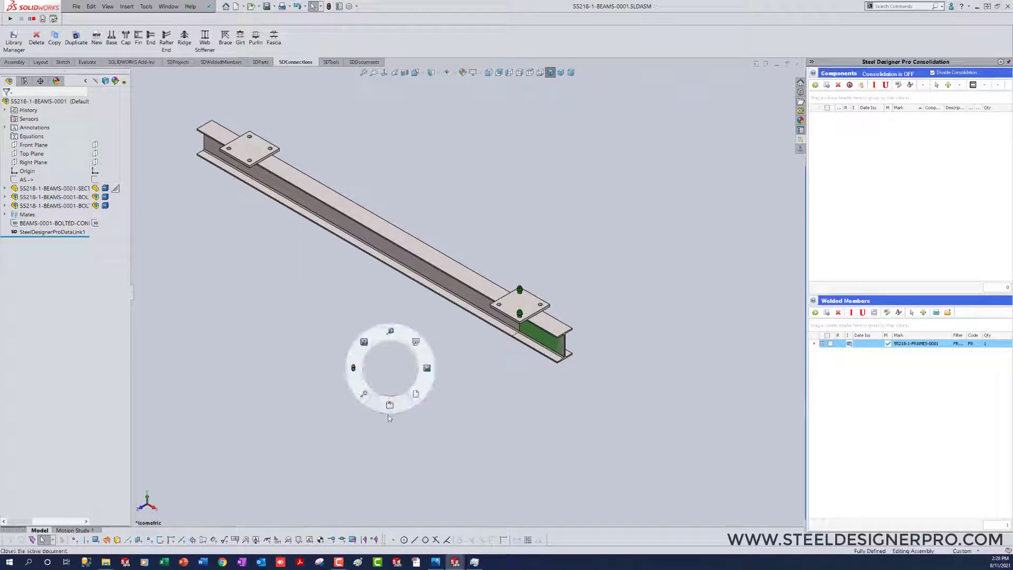
key("ctrl+Tab")
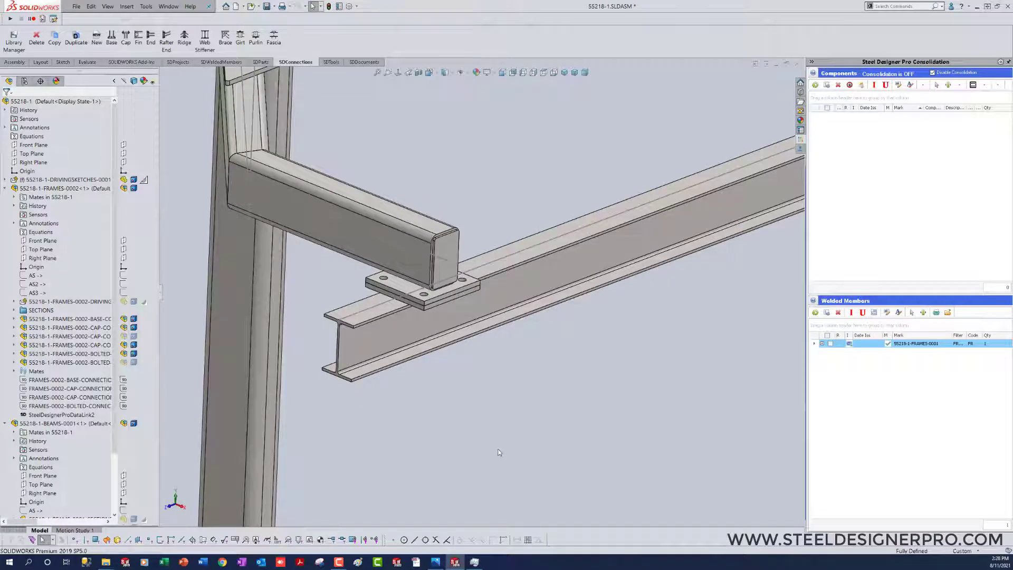
key("f")
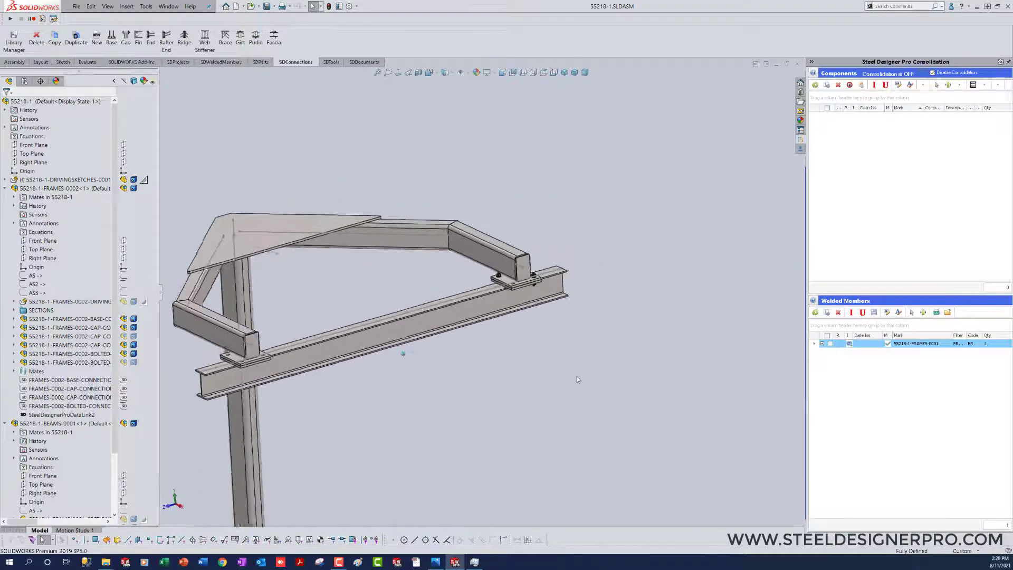
left_click(436, 562)
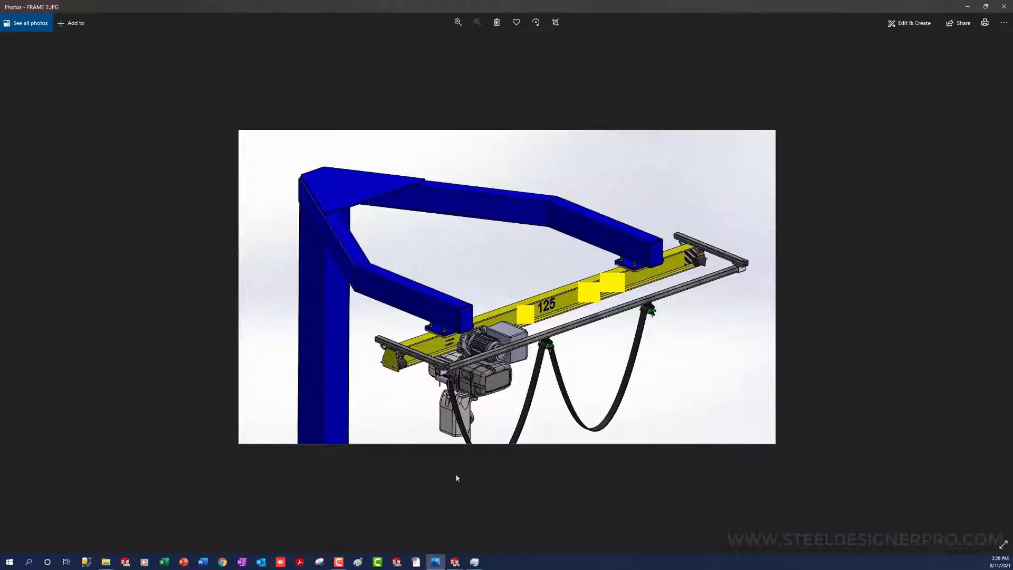
left_click(434, 564)
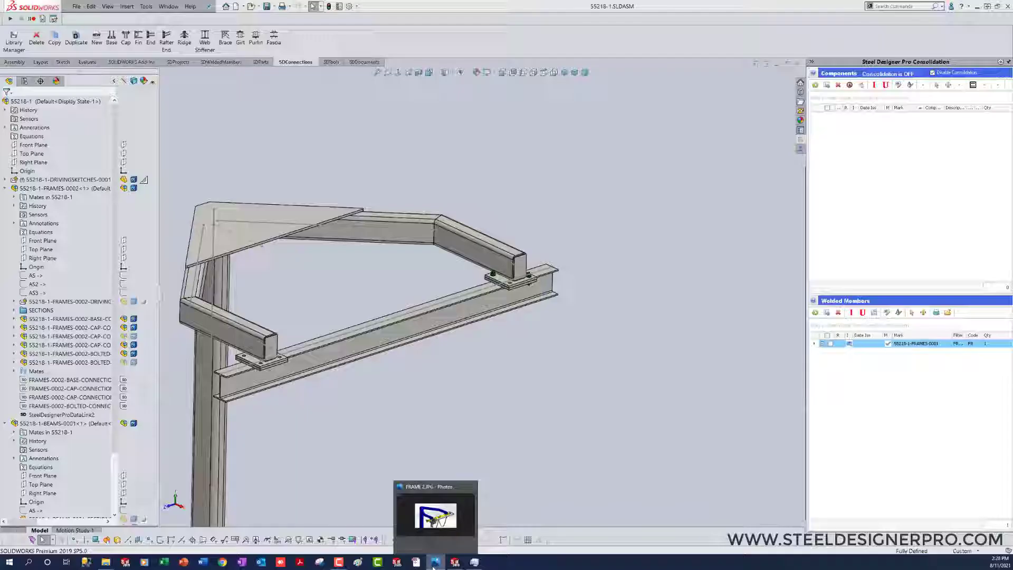
Copy the frame arm's cap connection to the end point of the beam sketch, with the beam as the welded-to member
scroll(473, 400, "down", 5)
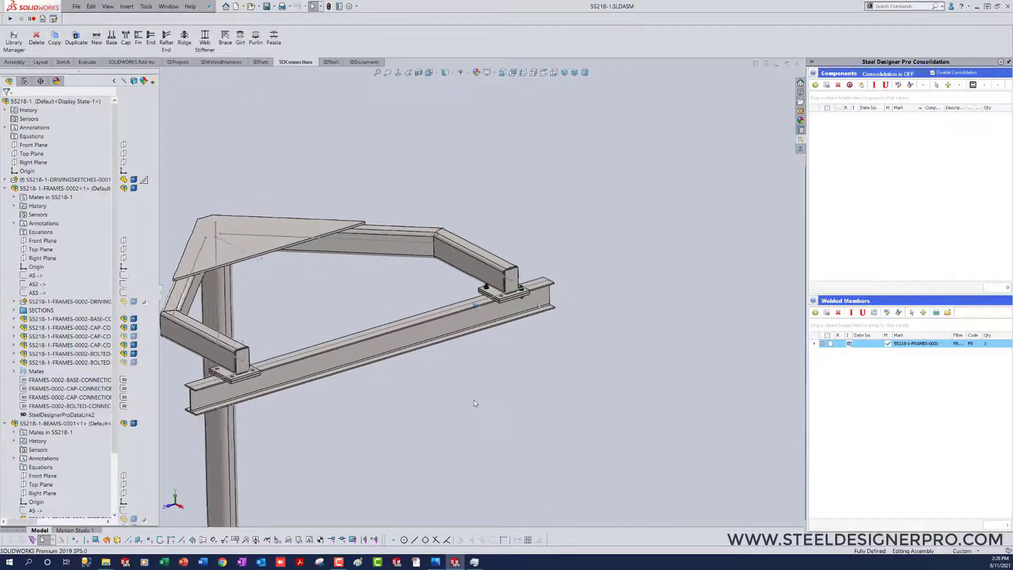
scroll(510, 326, "down", 5)
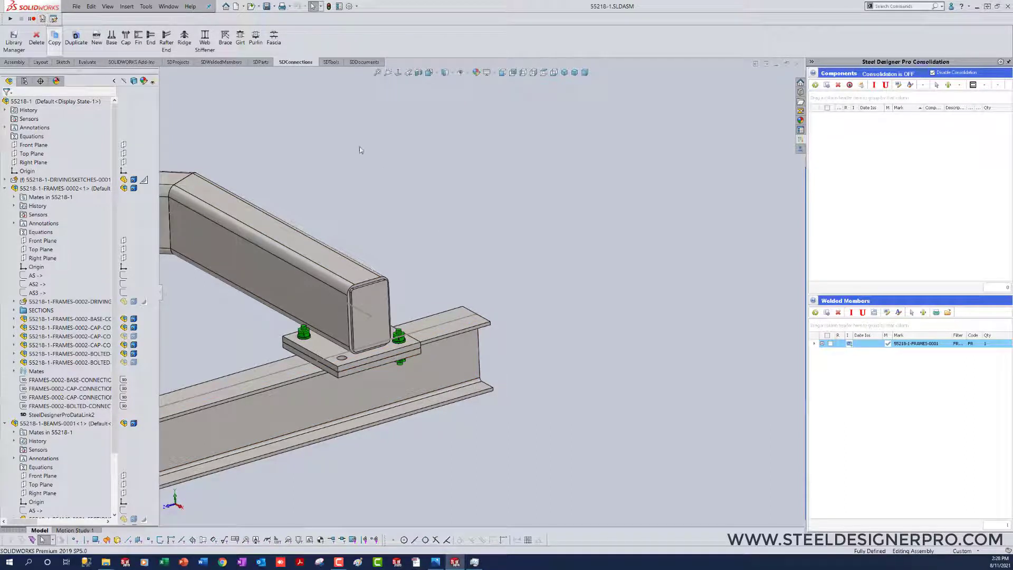
left_click(368, 299)
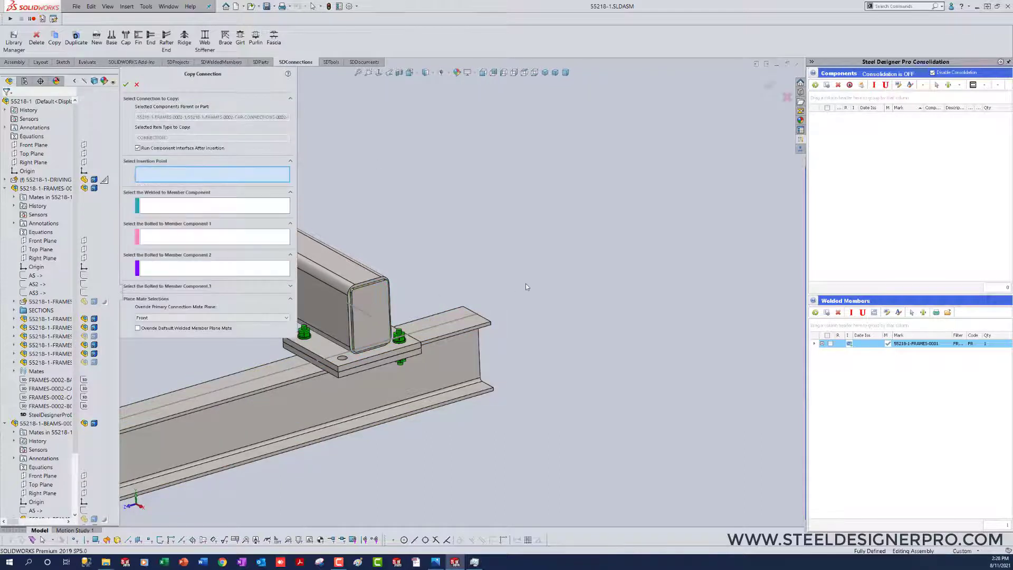
left_click(478, 316)
left_click(450, 380)
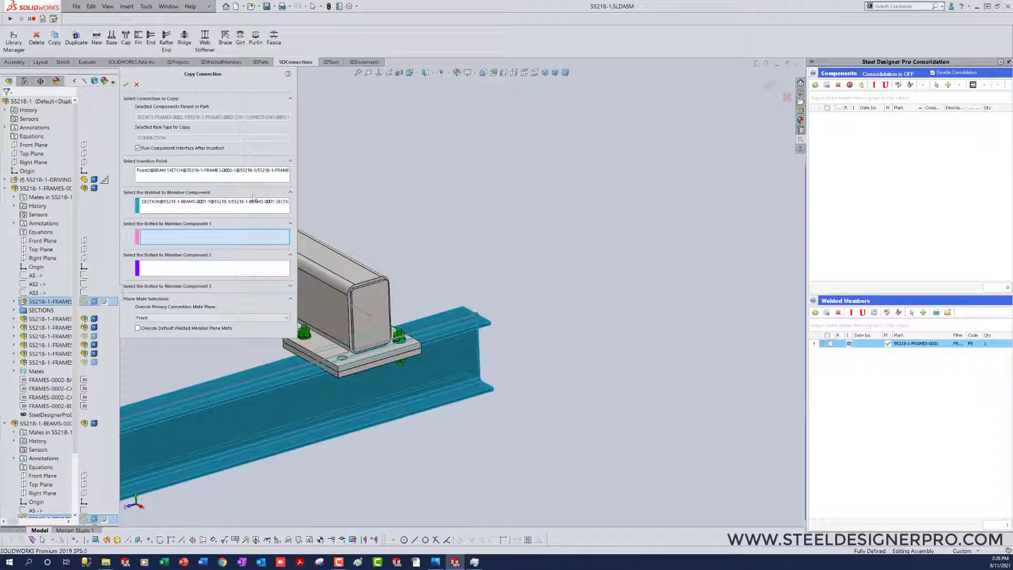
left_click(126, 84)
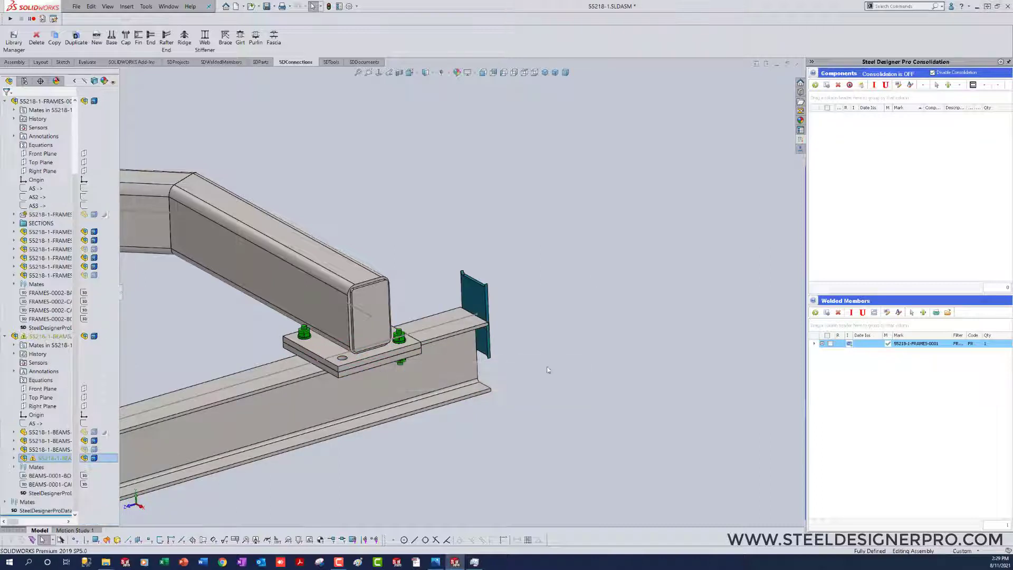
Show the hidden section component inside the beam's new cap connection
left_click(554, 379)
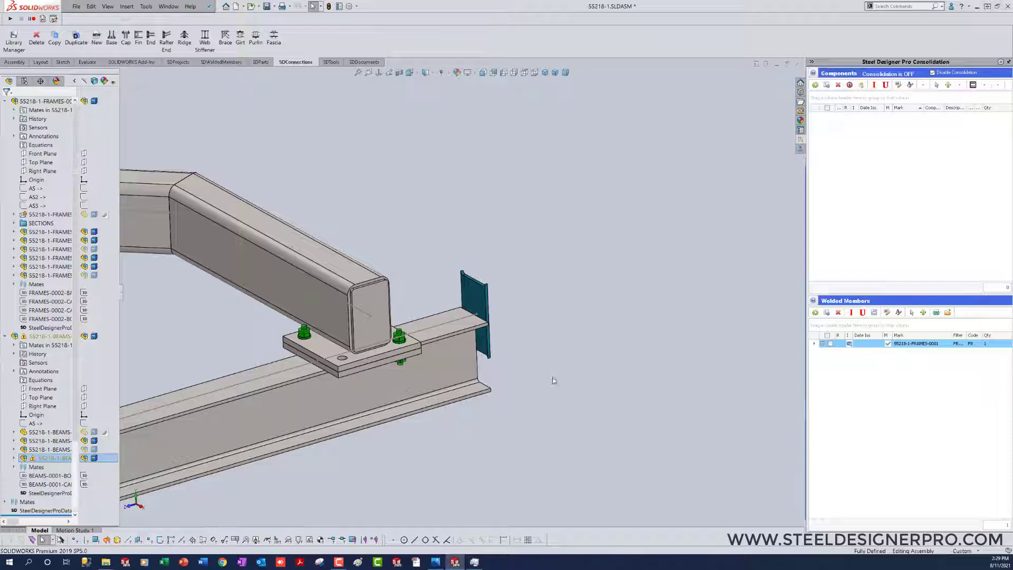
left_click(41, 425)
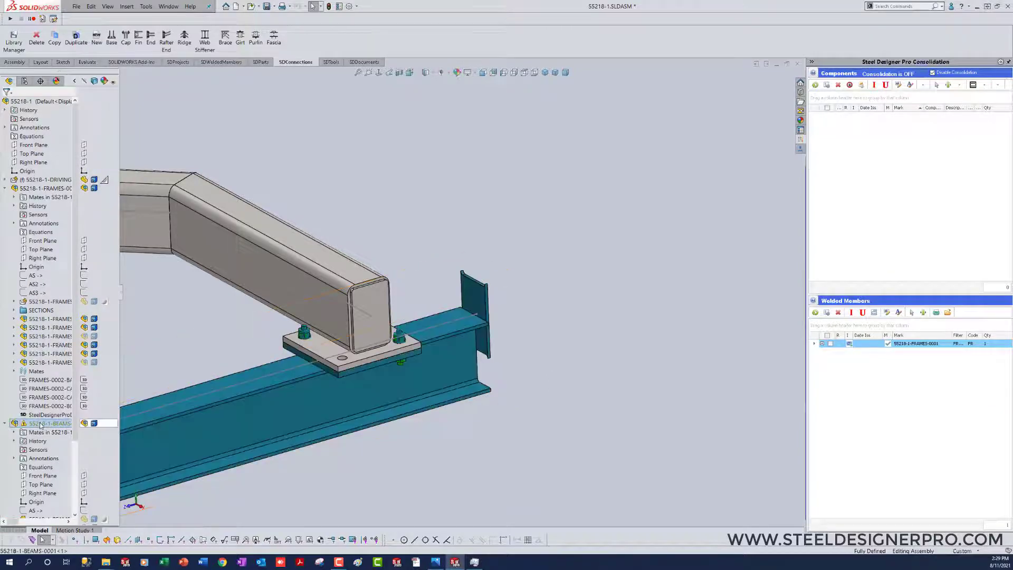
scroll(29, 459, "down", 3)
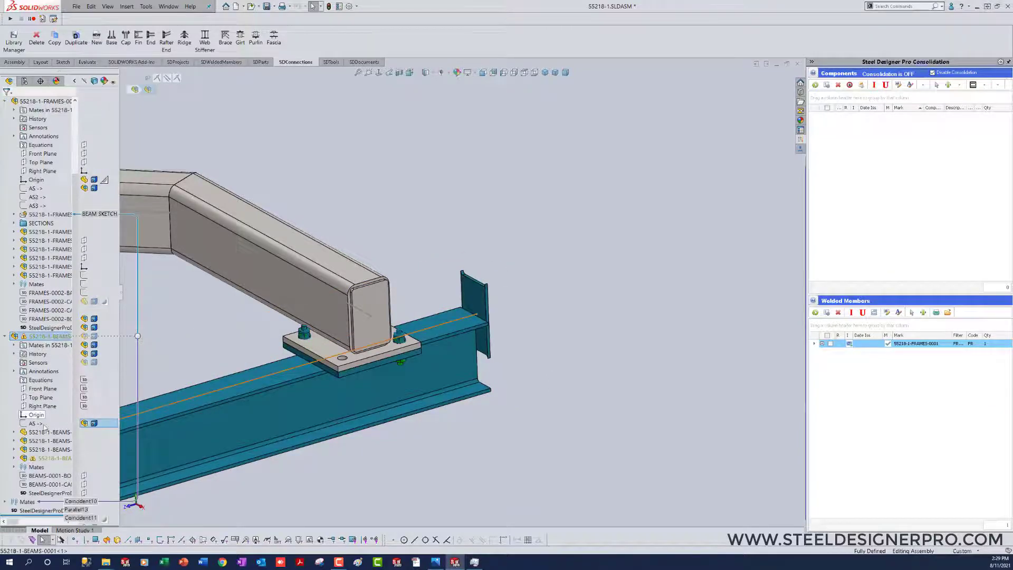
left_click(14, 458)
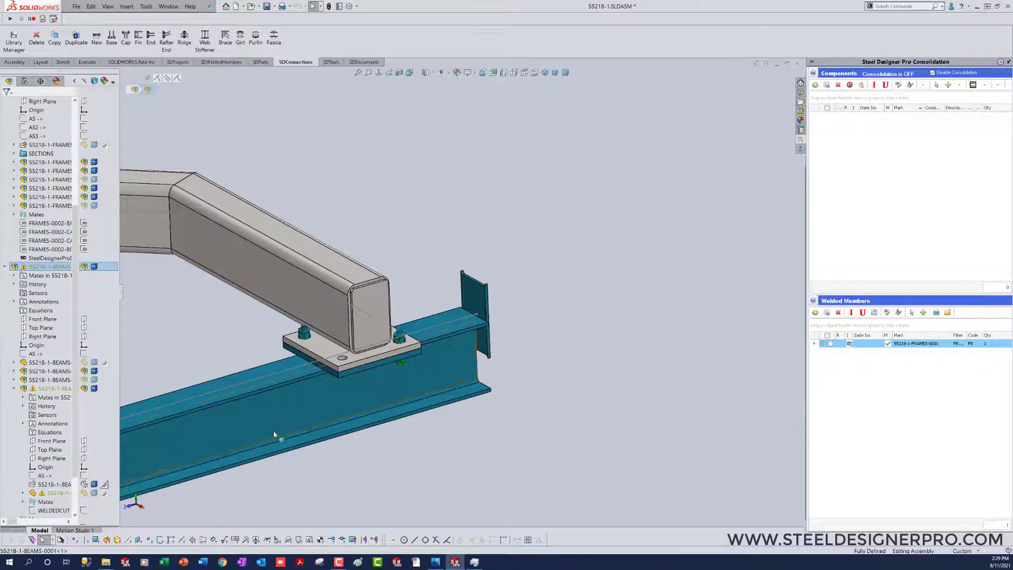
left_click(84, 484)
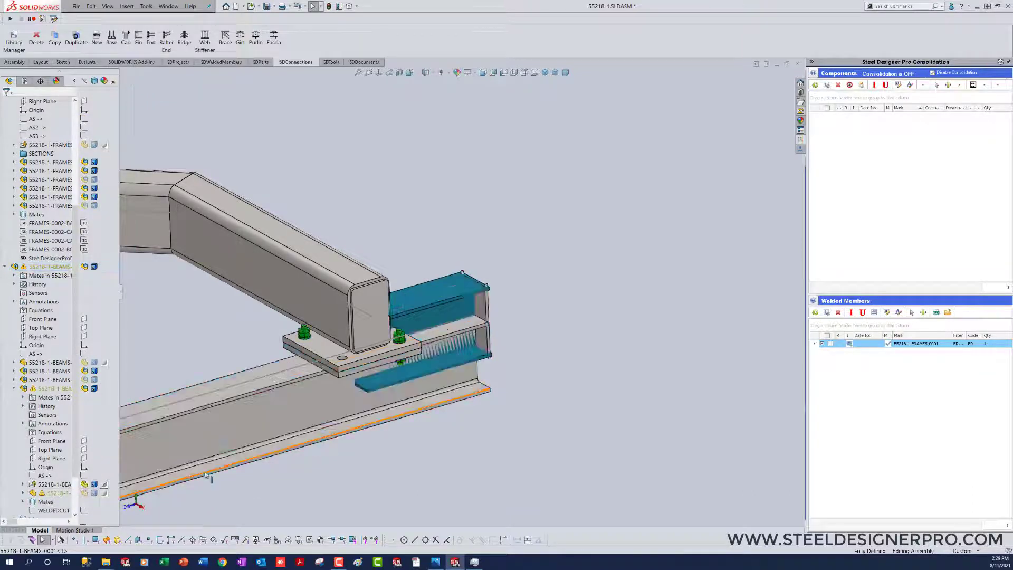
Modify the cap connection's section to match the beam: AISC, ASTM A992, W6x12, rotation 0, top-center insertion point
scroll(525, 429, "down", 2)
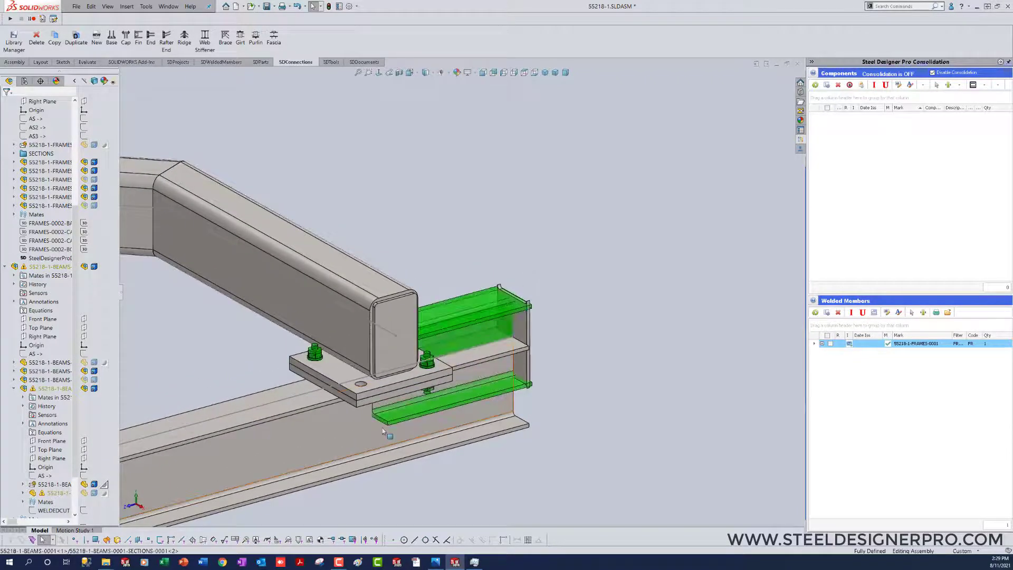
left_click(399, 438)
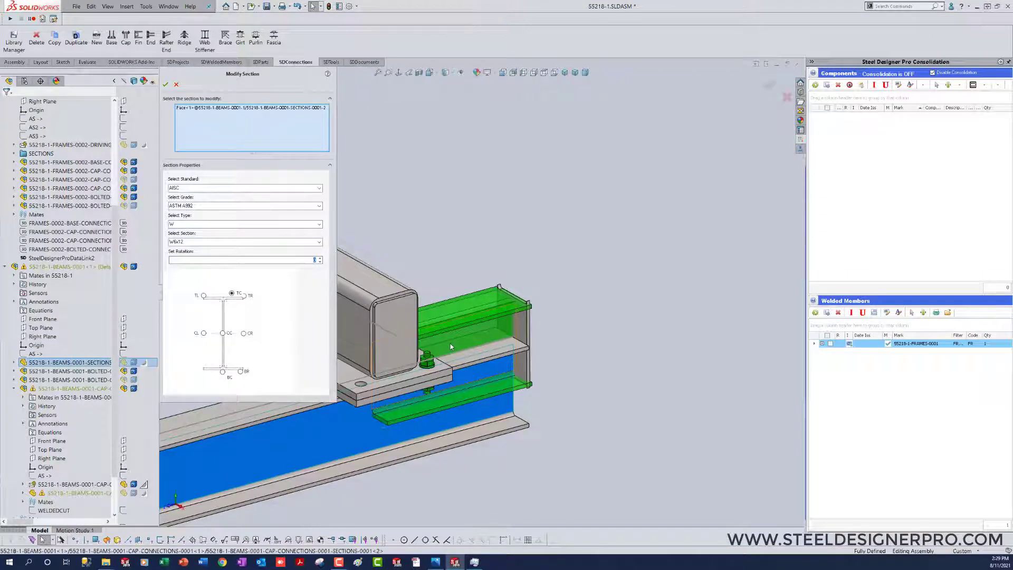
left_click(451, 343)
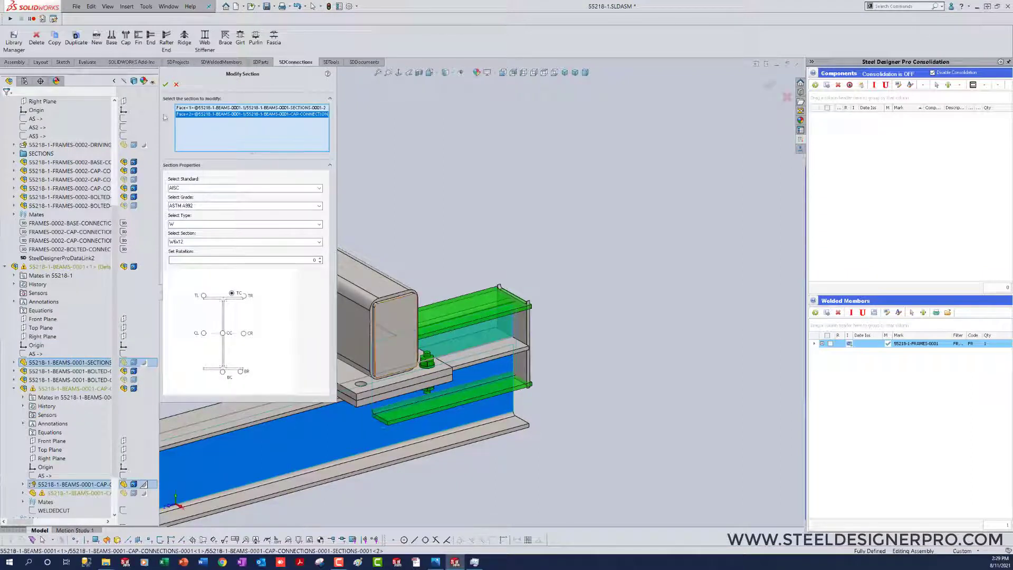
left_click(165, 85)
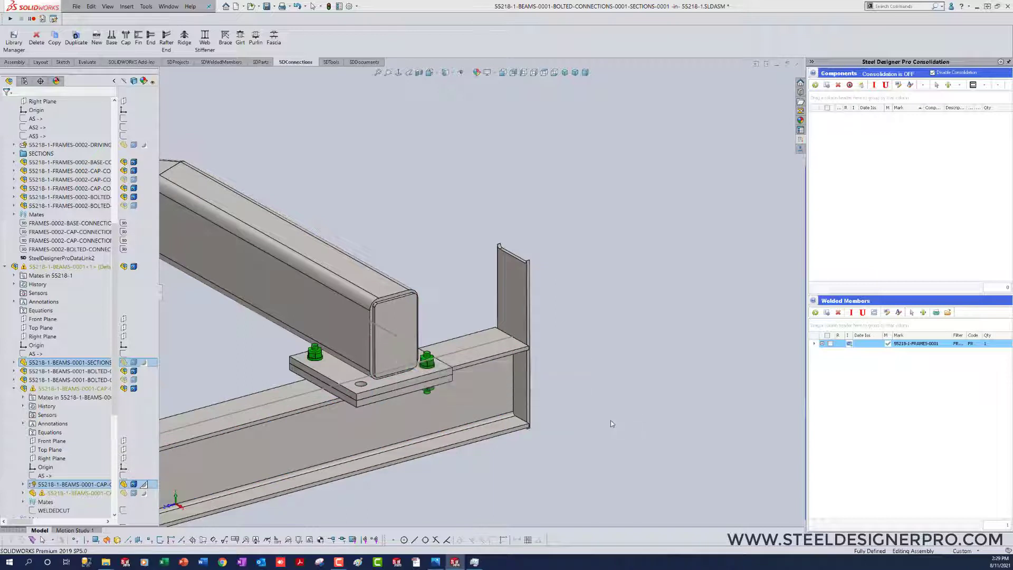
Open the beam's cap-connection subassembly in its own window and delete its WELDEDCUT feature
left_click_drag(511, 288, 205, 119)
left_click(205, 89)
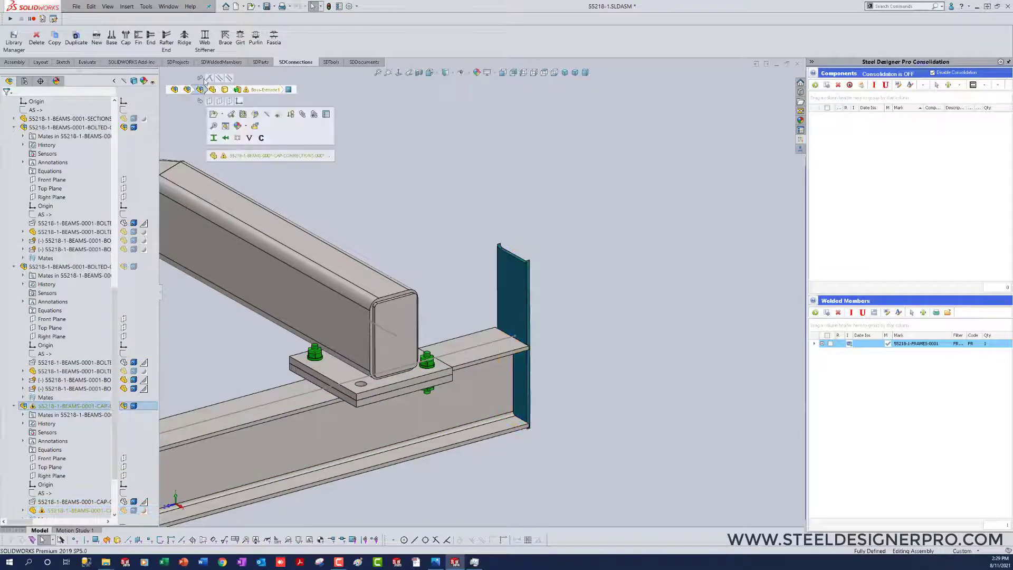
left_click(212, 114)
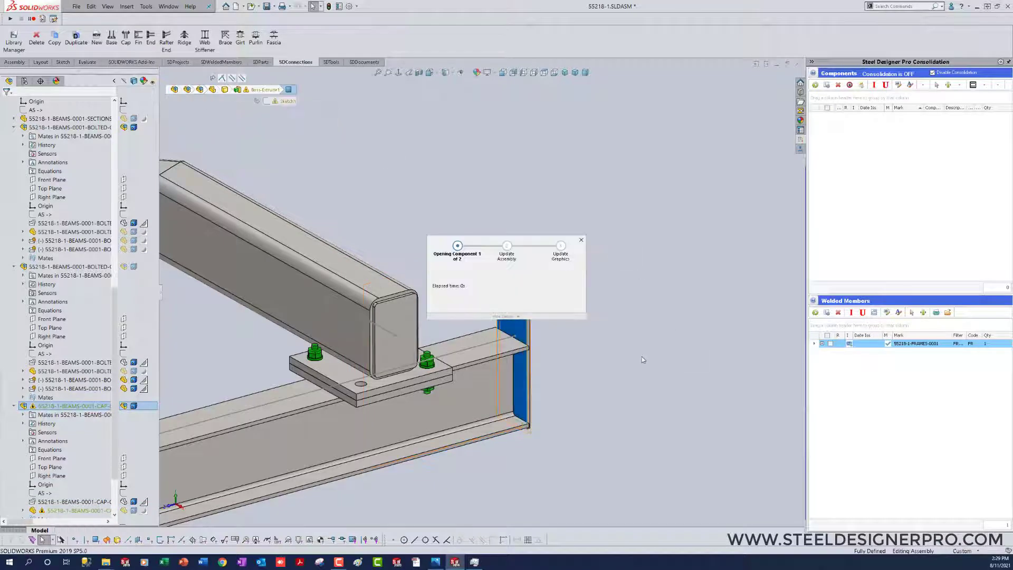
middle_click_drag(585, 447, 426, 452)
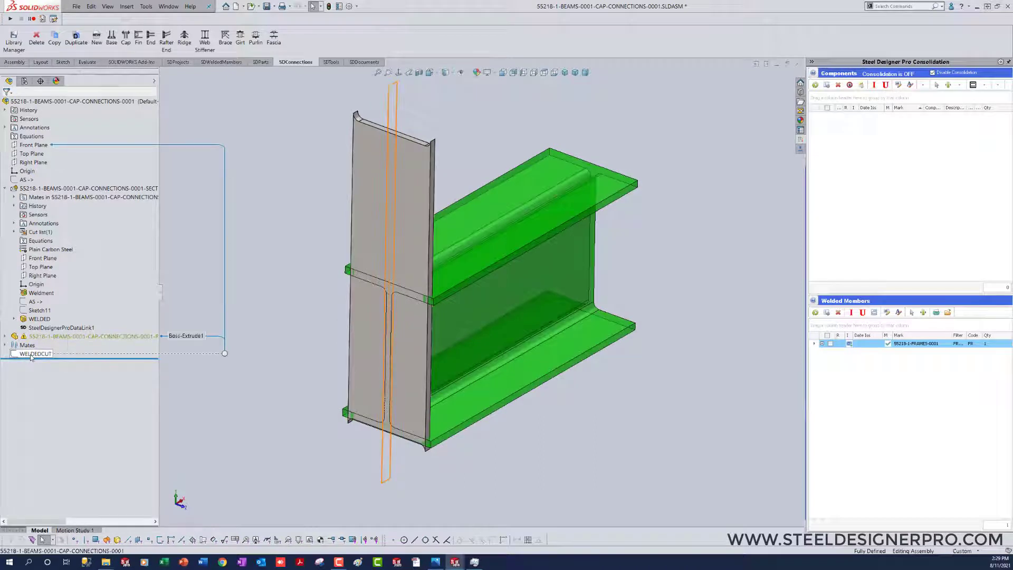
left_click(30, 355)
key("Delete")
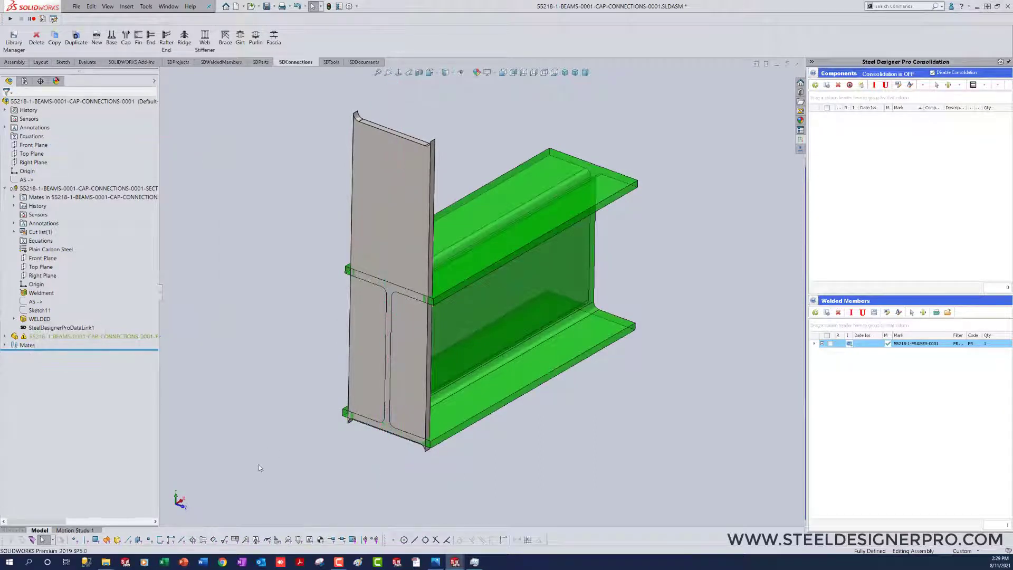
Edit the cap plate's Boss-Extrude1 feature: reverse its direction and set the depth to 1/2"
left_click(5, 337)
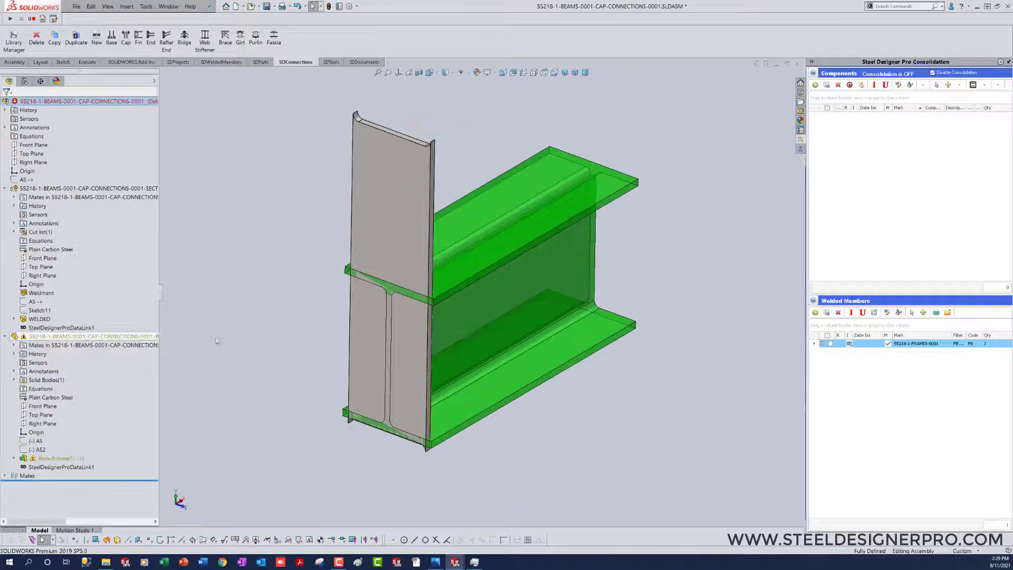
right_click(39, 458)
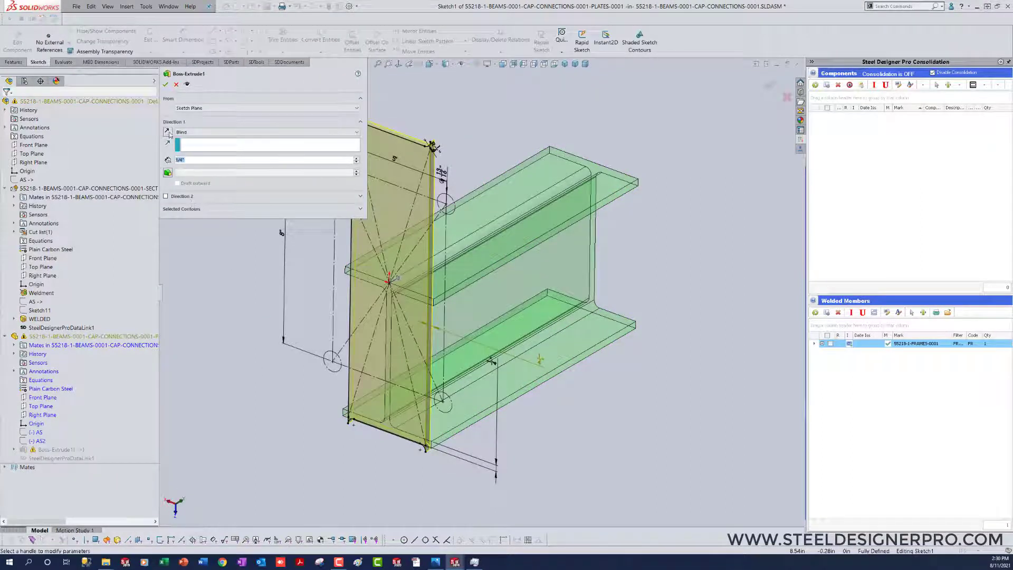
left_click(168, 132)
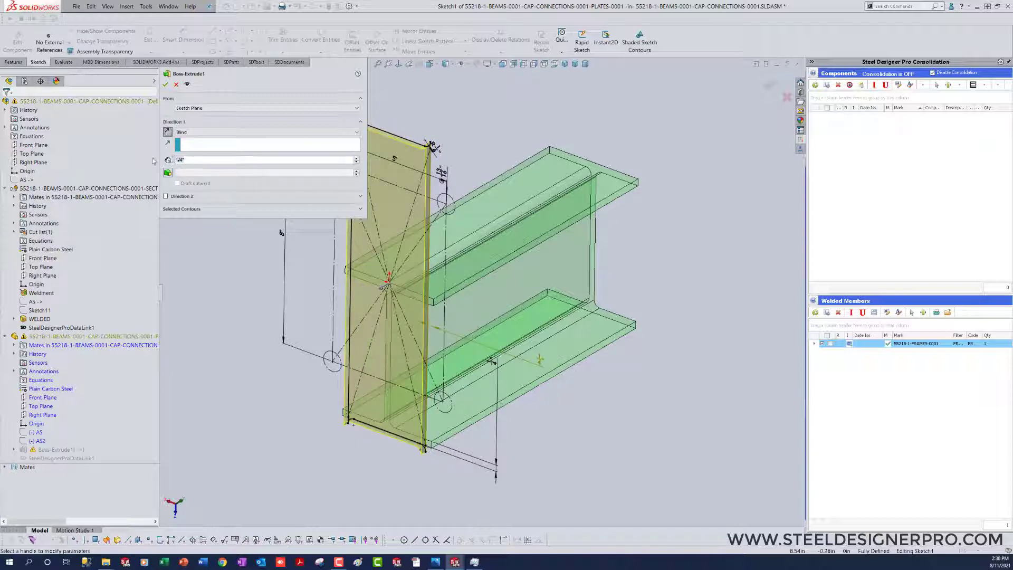
type("1/2\"")
key("Return")
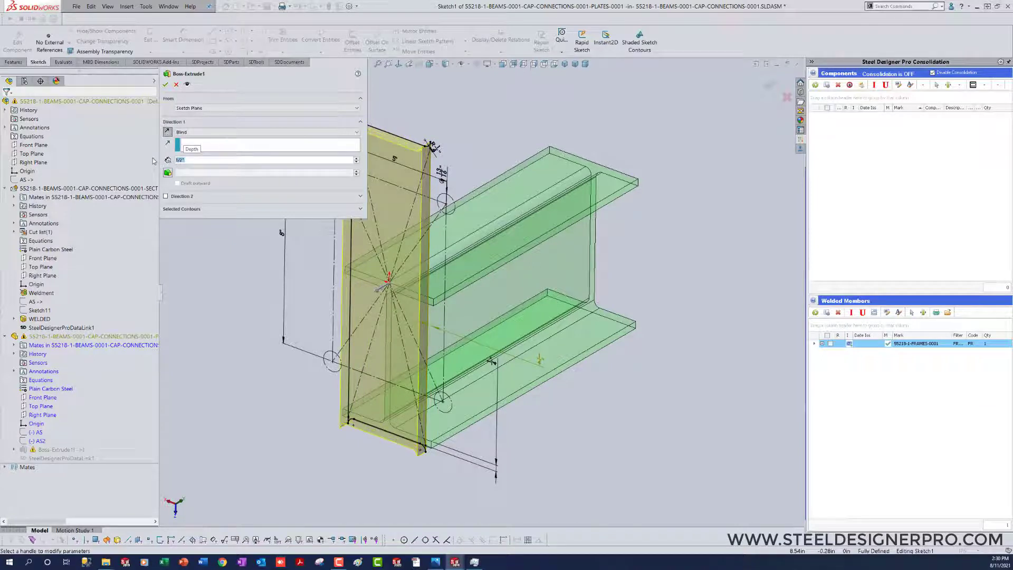
left_click(165, 85)
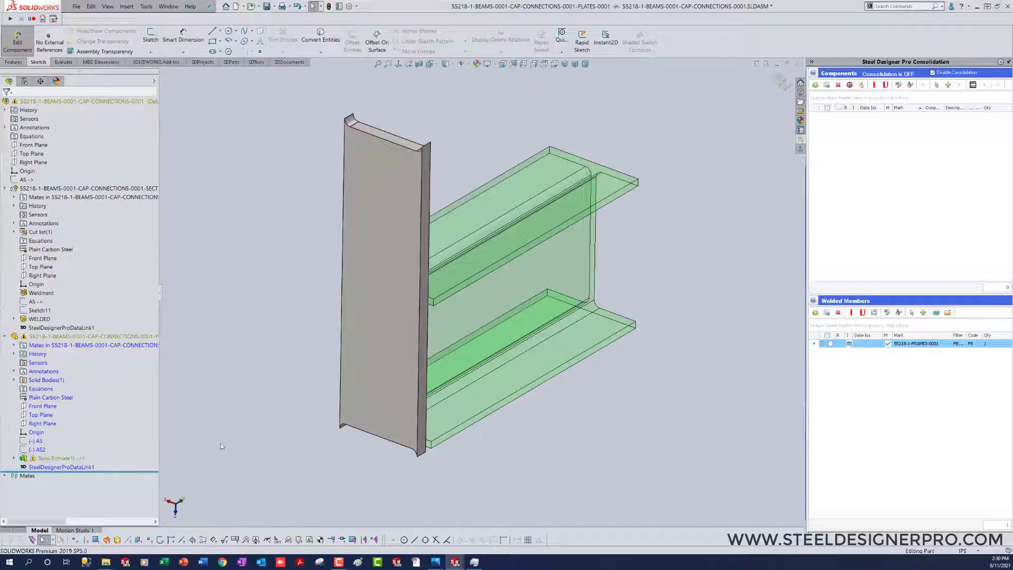
Open the sketch of the cap plate's extrusion for editing and view it straight on from the right
left_click(369, 286)
right_click(369, 284)
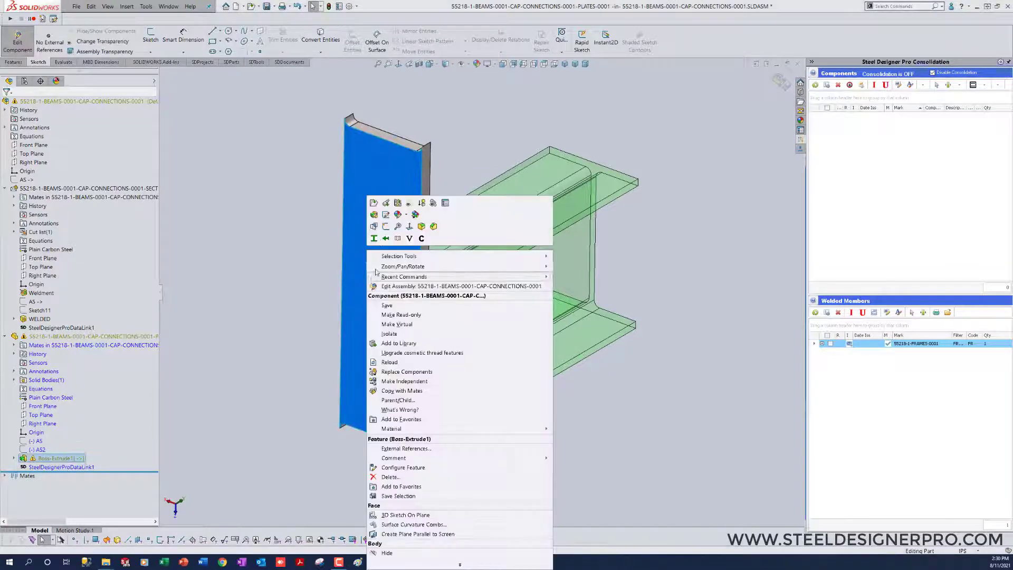
left_click(385, 216)
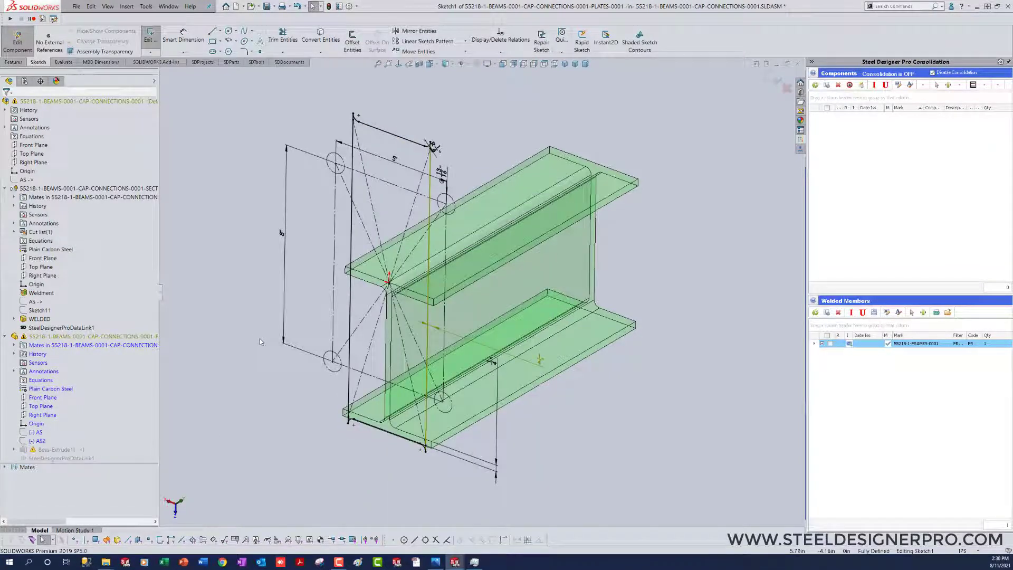
key("ctrl+4")
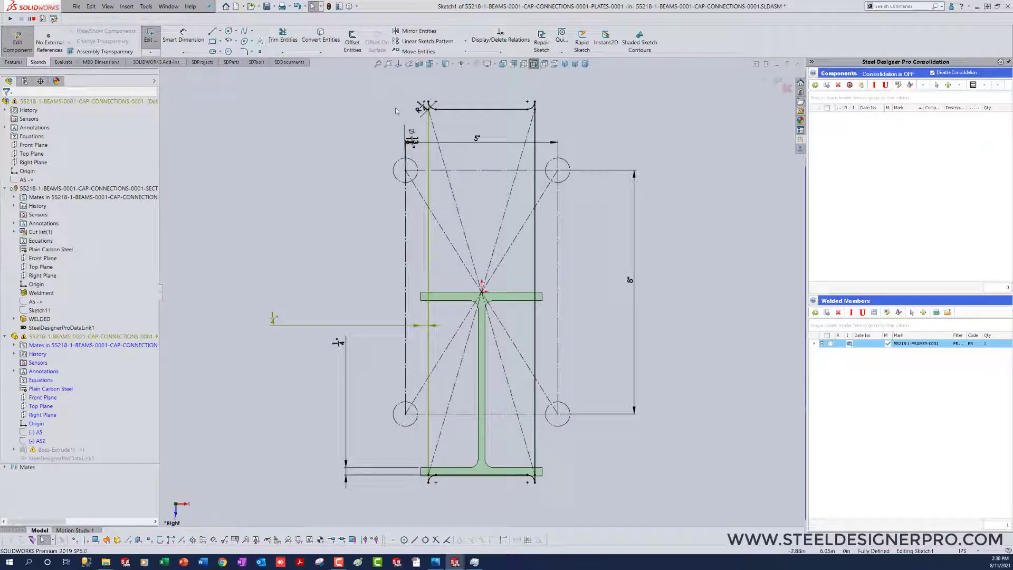
left_click_drag(396, 93, 454, 119)
left_click_drag(559, 123, 493, 79)
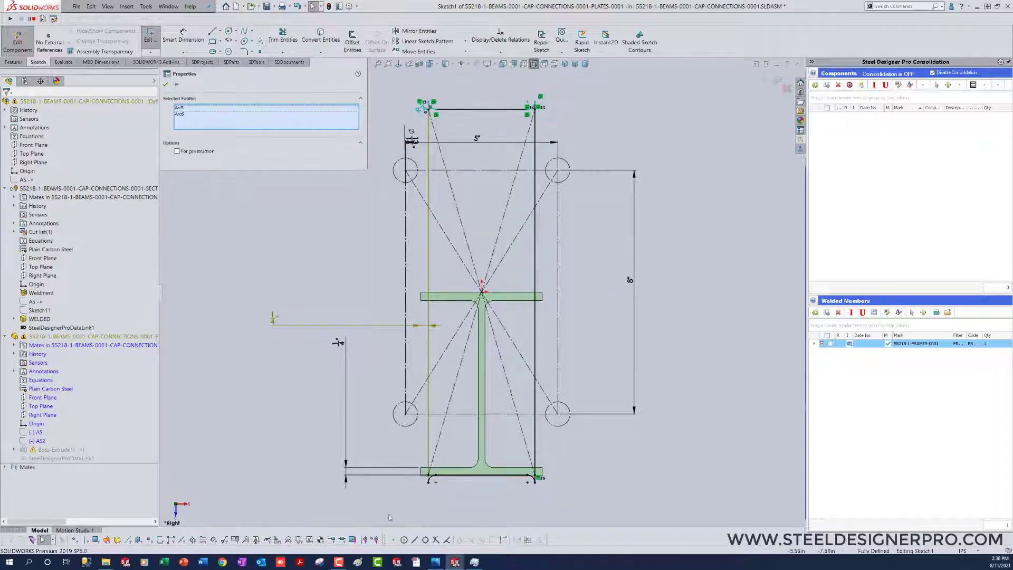
left_click_drag(407, 512, 442, 472)
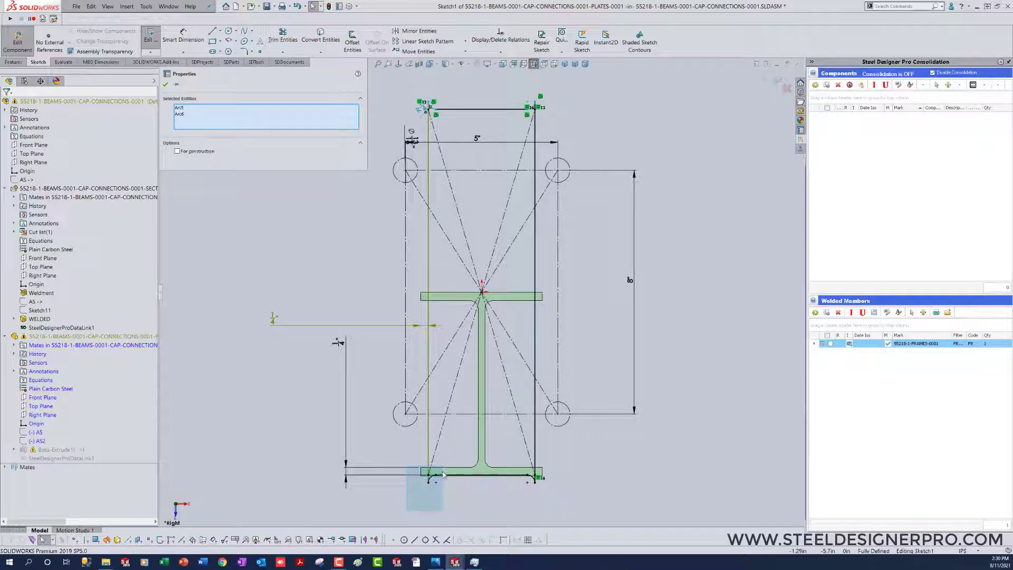
left_click_drag(443, 474, 415, 511)
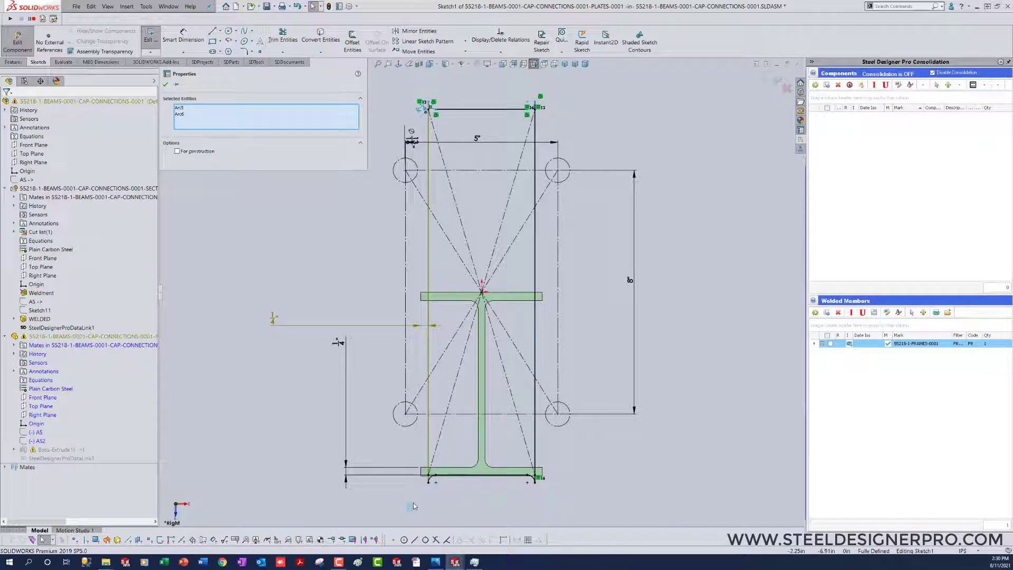
left_click(612, 464)
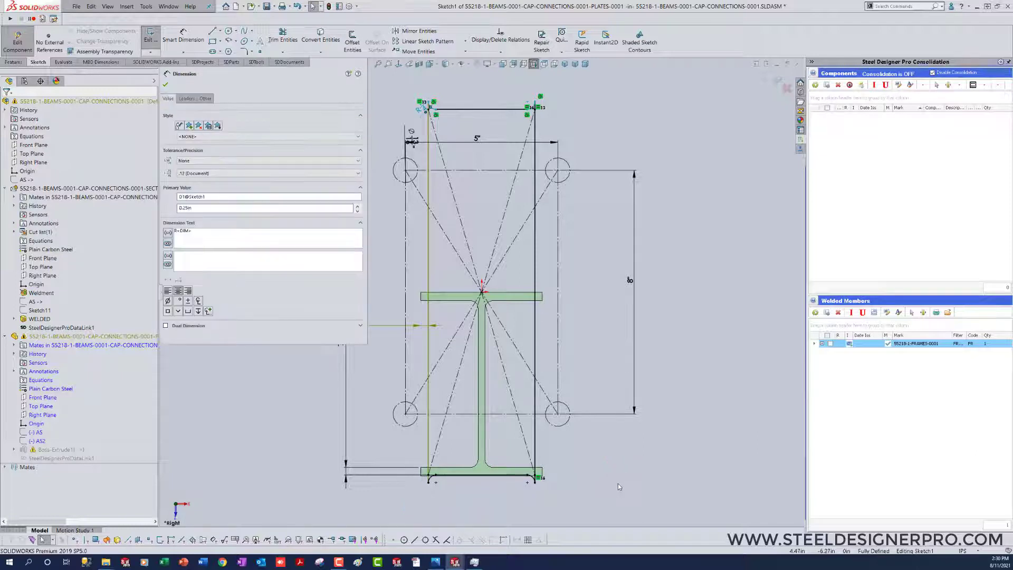
left_click(619, 462)
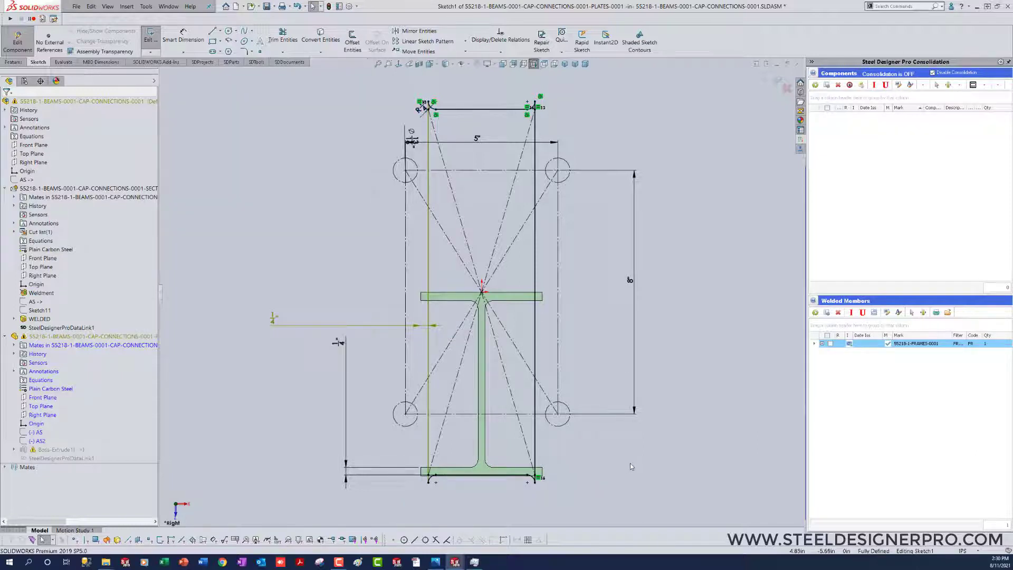
Delete the two 1/4" dimensions that offset the plate outline from the beam section's edges
left_click(273, 321)
key("Delete")
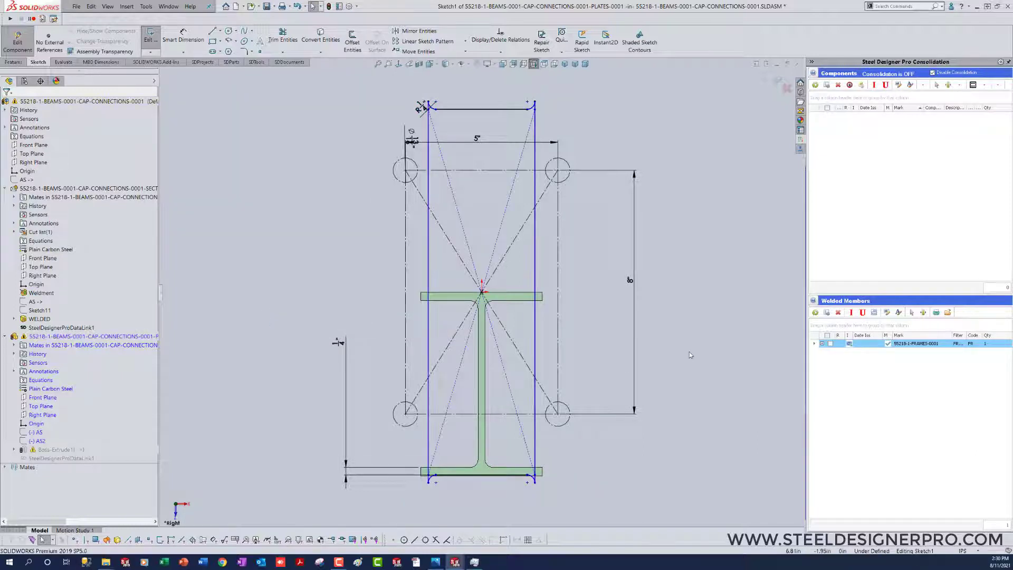
left_click(342, 344)
key("Delete")
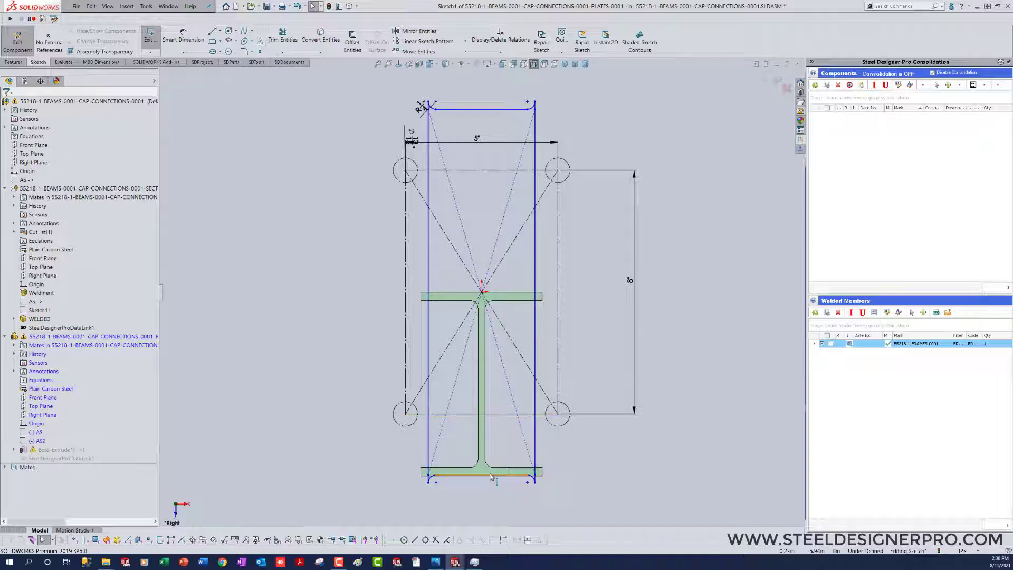
Shrink the plate outline to a rounded rectangle about 1.1 in wide and 2 in high around the origin
mouse_move(490, 474)
left_mouse_down()
mouse_move(475, 84)
mouse_move(471, 101)
left_mouse_up()
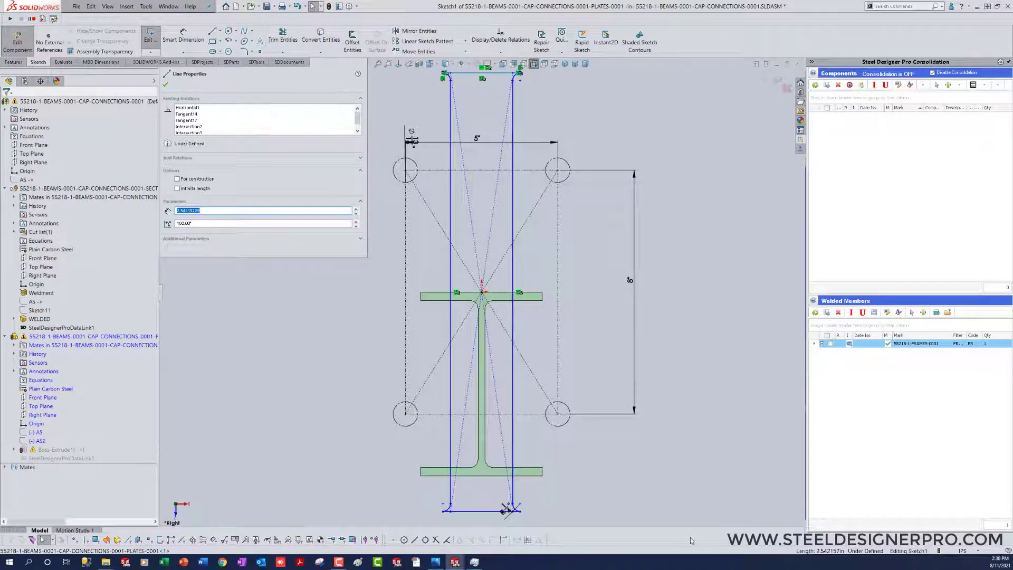
scroll(658, 467, "up", 3)
left_click(619, 258)
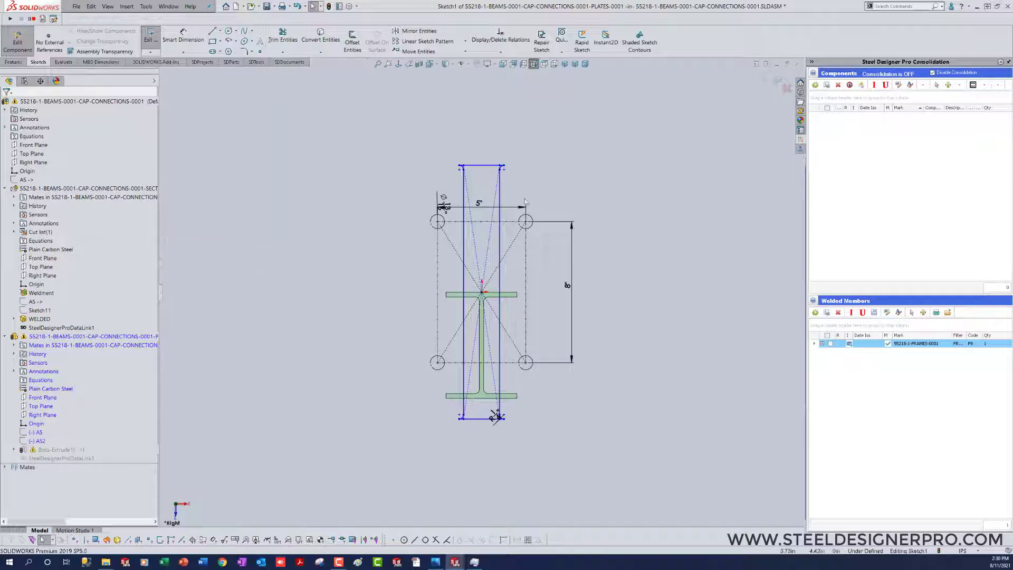
mouse_move(480, 167)
left_mouse_down()
mouse_move(480, 302)
mouse_move(503, 300)
left_mouse_up()
scroll(495, 325, "down", 5)
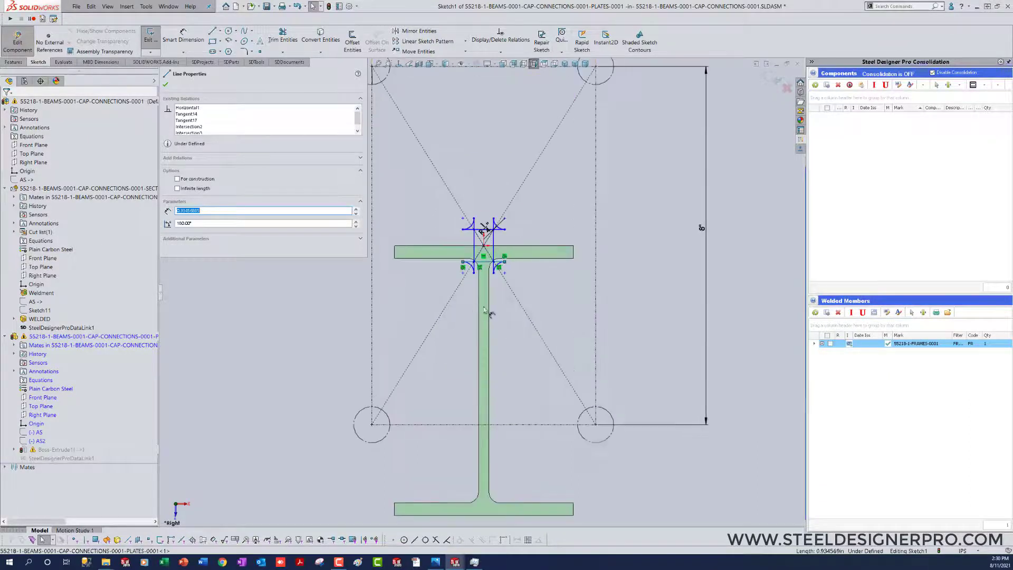
left_click(522, 336)
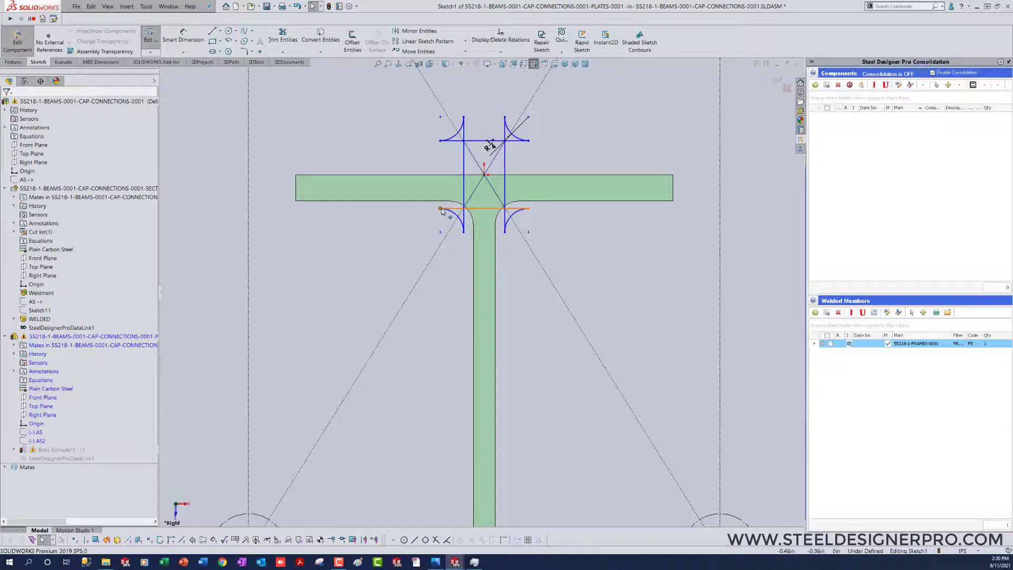
mouse_move(441, 209)
left_mouse_down()
mouse_move(507, 208)
mouse_move(512, 79)
left_mouse_up()
scroll(612, 170, "up", 6)
scroll(543, 310, "up", 2)
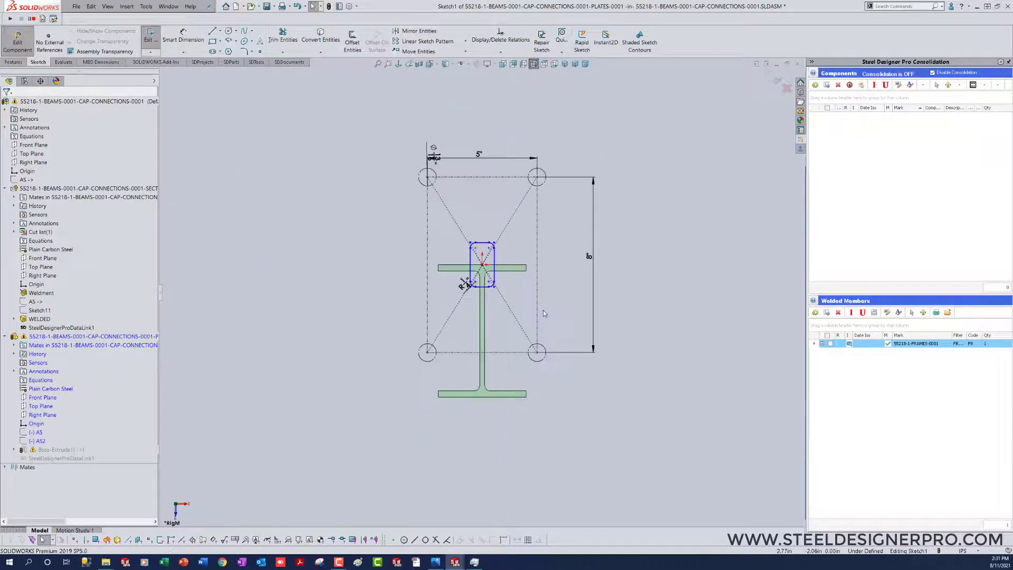
Delete the sketch entity at the origin that ties the plate outline and hole pattern to the beam's top flange
scroll(450, 263, "down", 5)
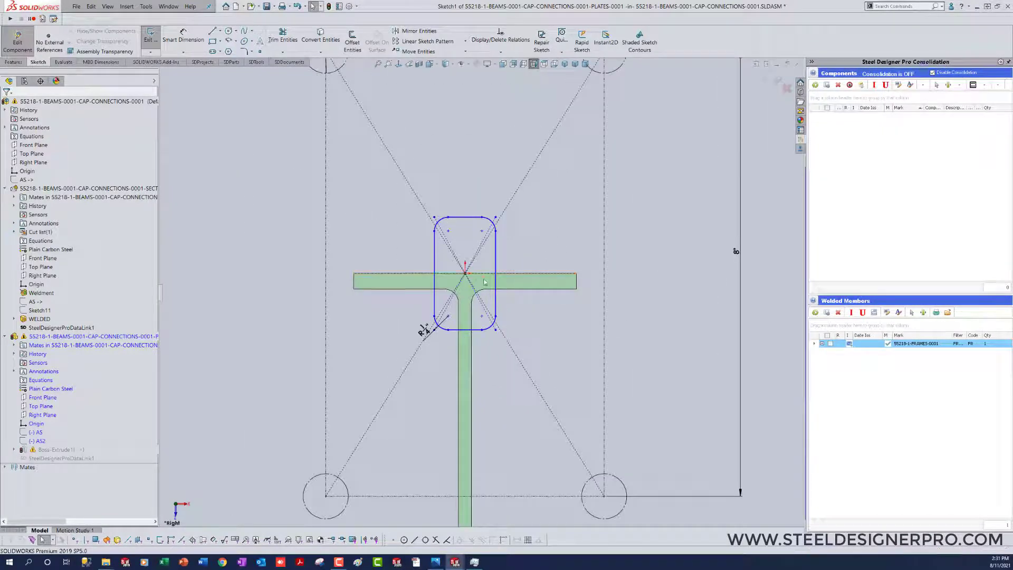
left_click_drag(450, 263, 494, 283)
key("Delete")
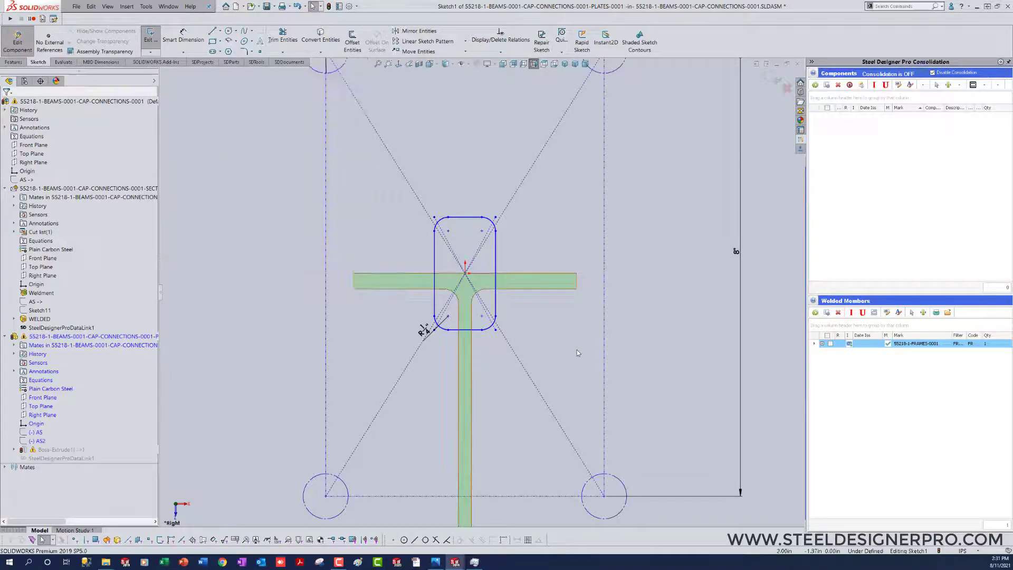
scroll(533, 231, "down", 2)
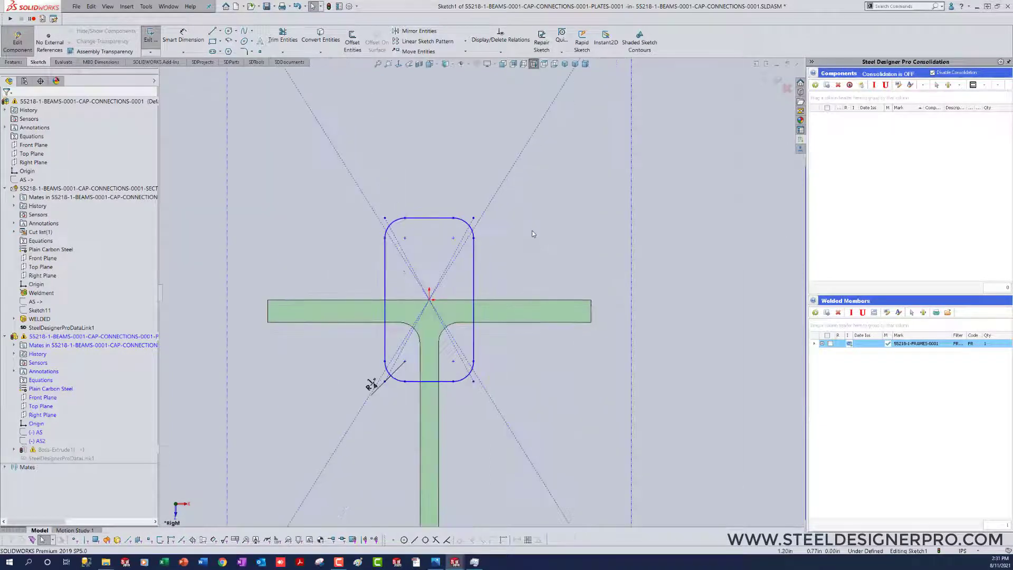
Draw a vertical construction line through the origin, from the midpoint of the plate outline's upper edge to the midpoint of its lower edge
key("l")
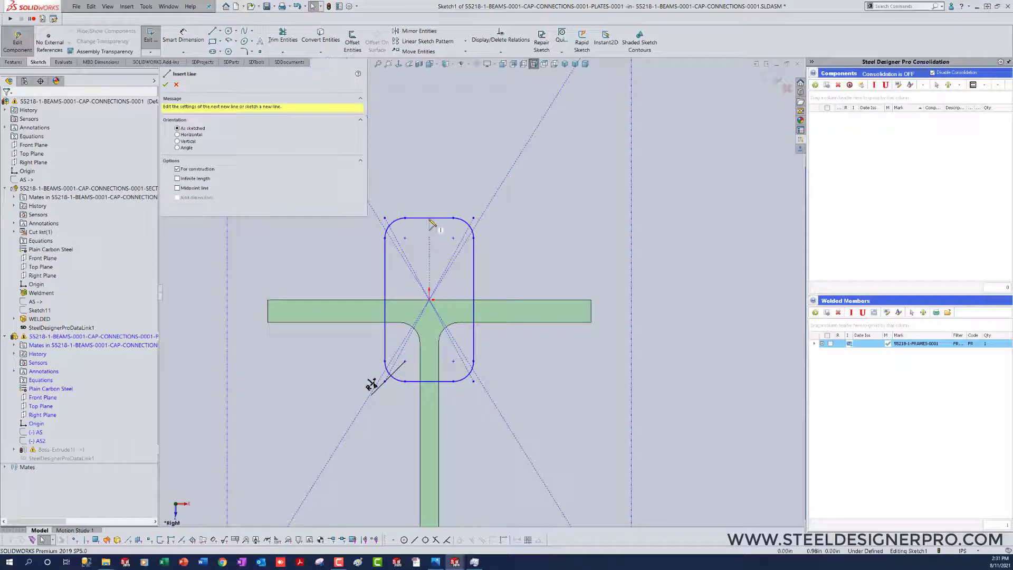
left_click(429, 218)
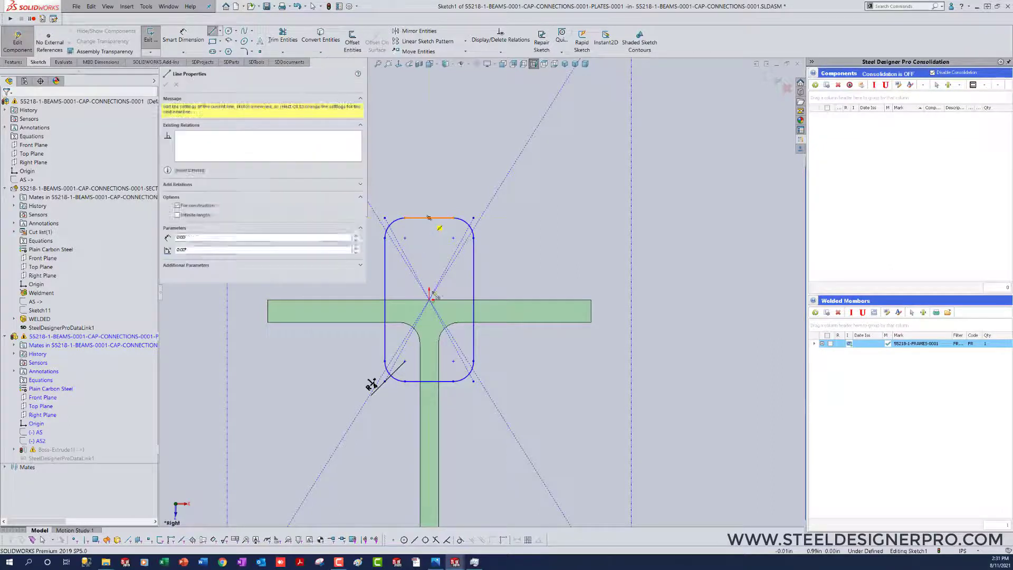
left_click(429, 381)
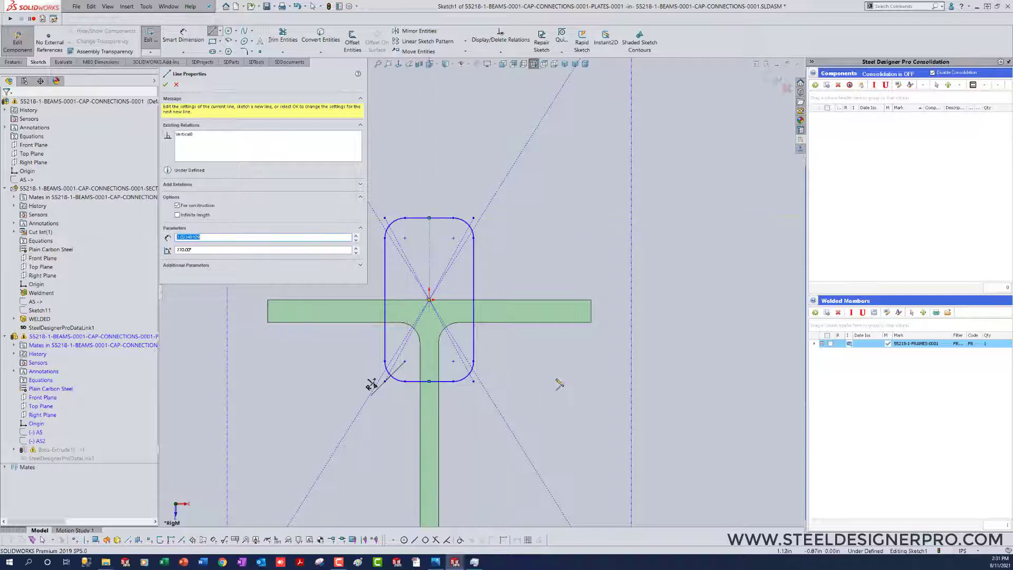
key("Escape")
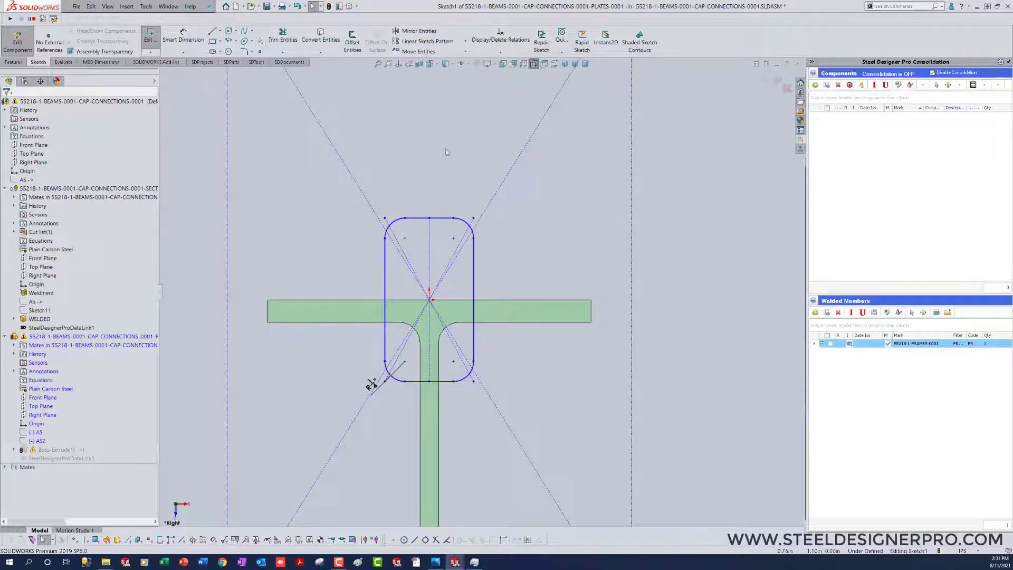
Delete the four rounded corner arcs of the plate outline
mouse_move(444, 201)
left_mouse_down()
mouse_move(478, 256)
mouse_move(493, 257)
left_mouse_up()
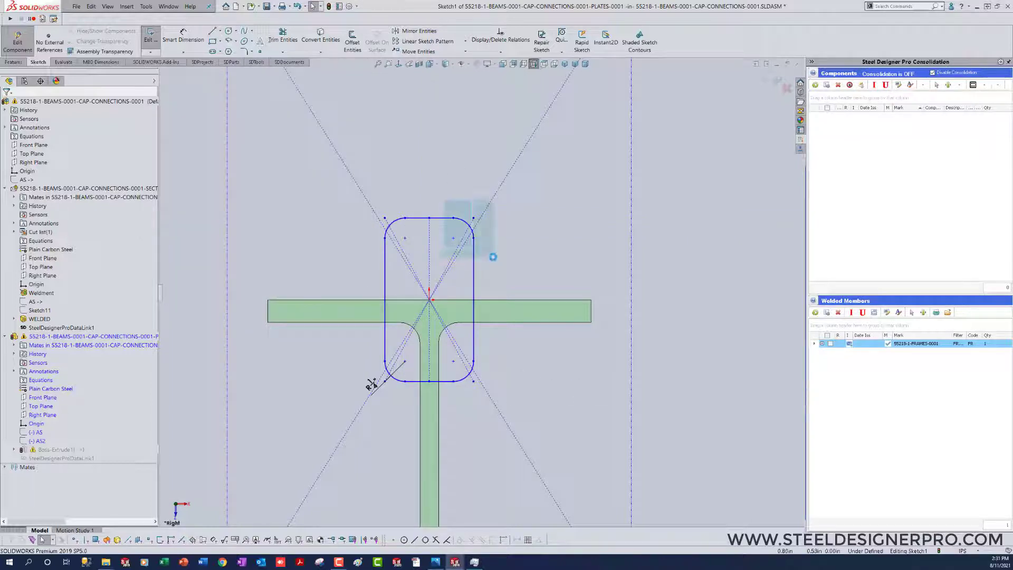
key("Delete")
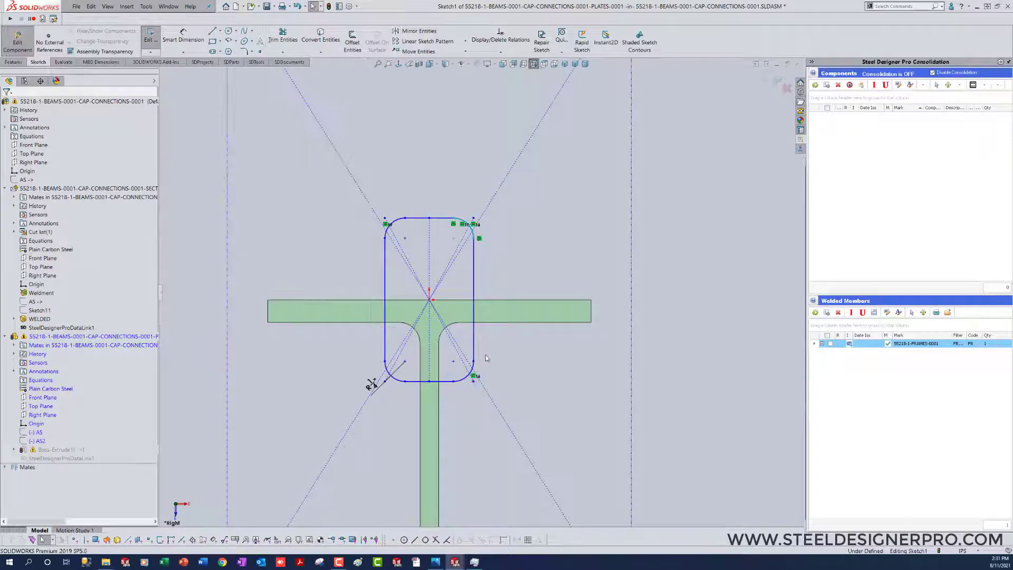
left_click_drag(446, 388, 485, 354, "ctrl")
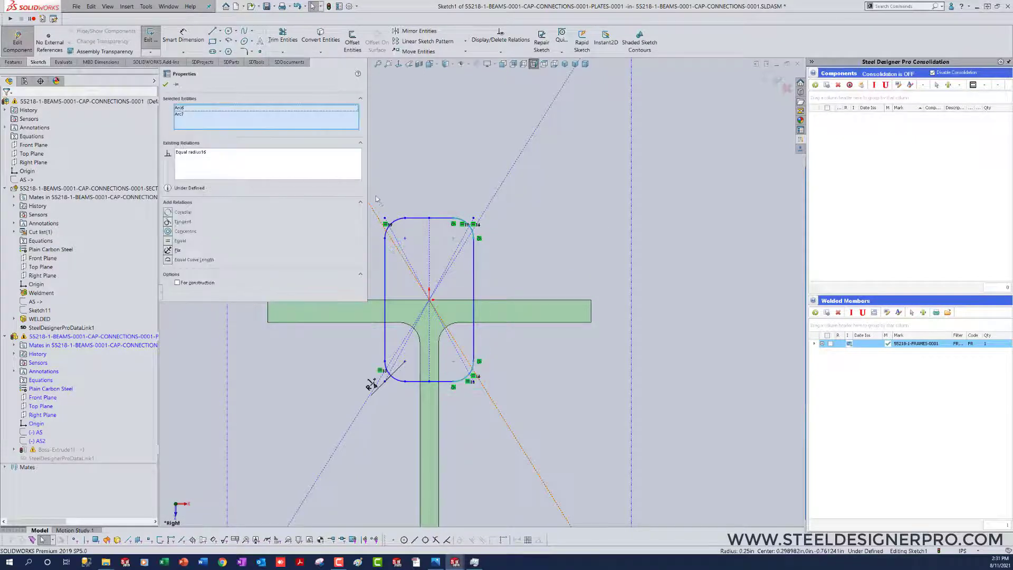
left_click_drag(377, 198, 417, 265, "ctrl")
left_click_drag(372, 352, 412, 398, "ctrl")
key("Delete")
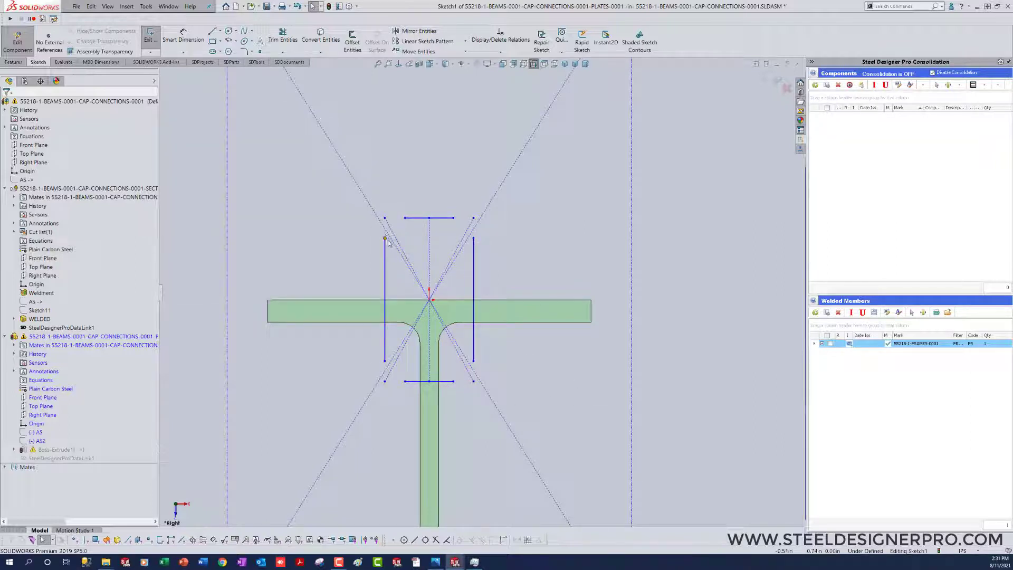
Merge the upper ends of both side lines with the ends of the upper edge to form square corners
left_click(404, 218)
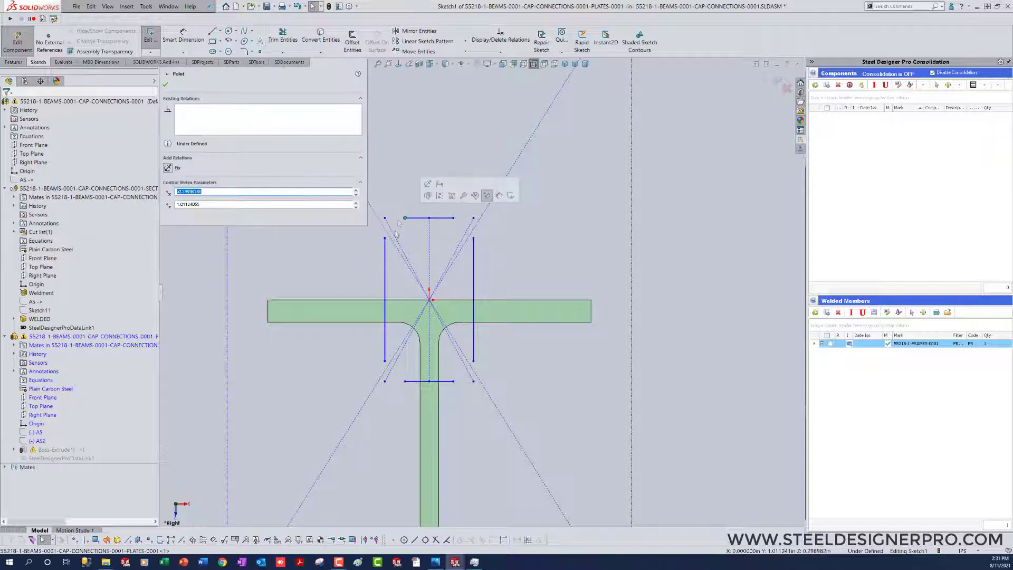
left_click(384, 217, "ctrl")
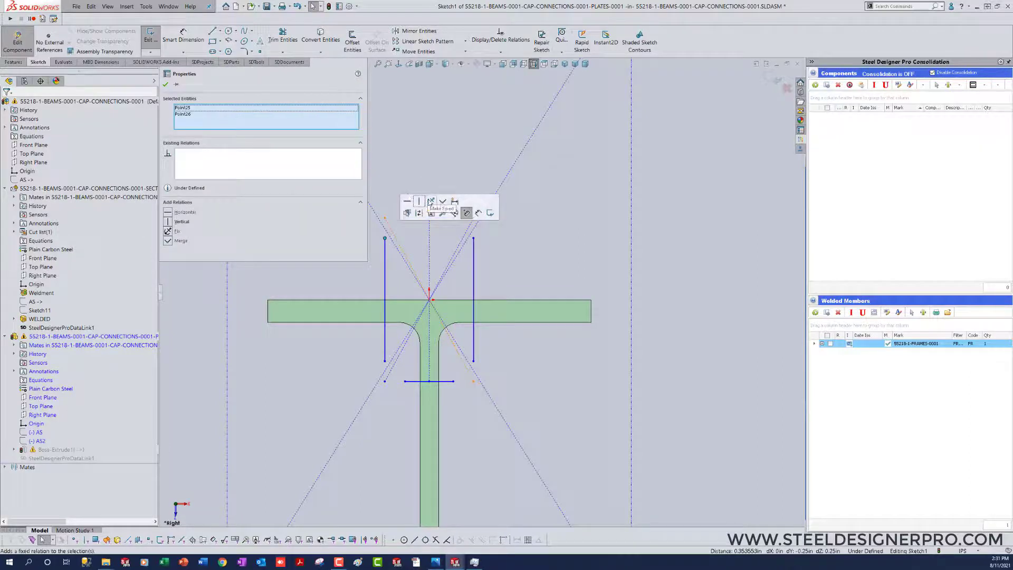
left_click(426, 139)
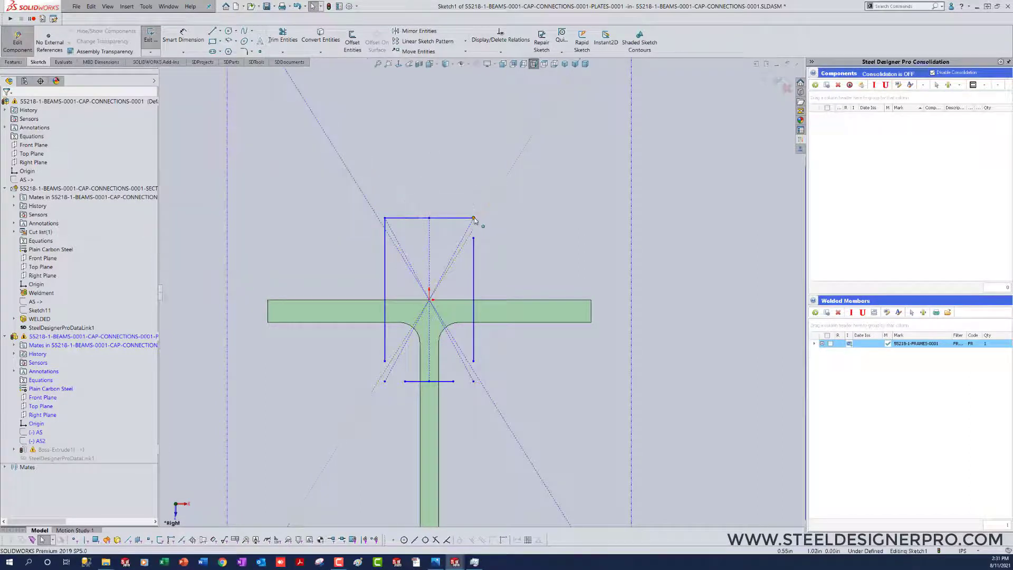
left_click(474, 238)
left_click(473, 217, "ctrl")
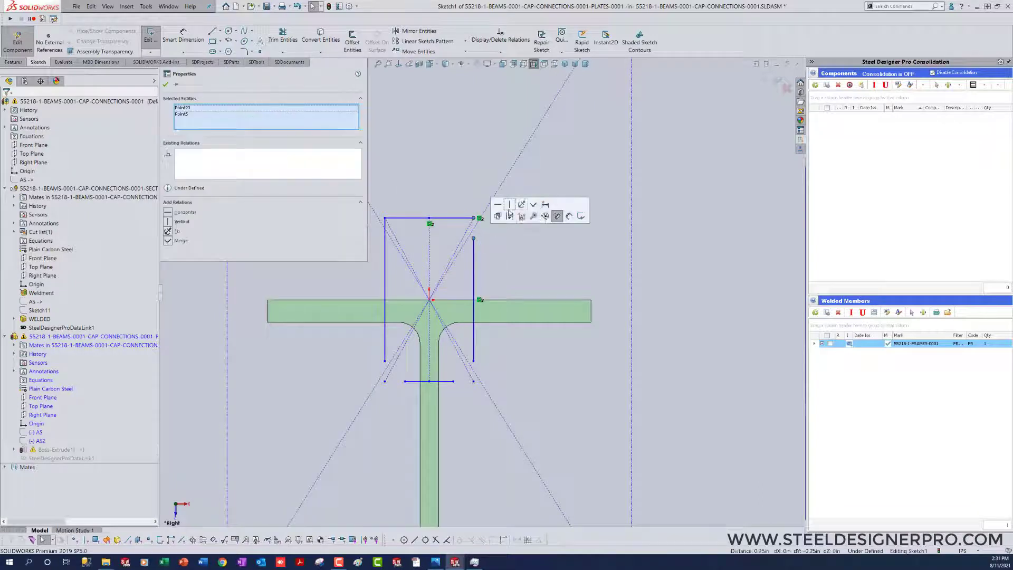
left_click(540, 262)
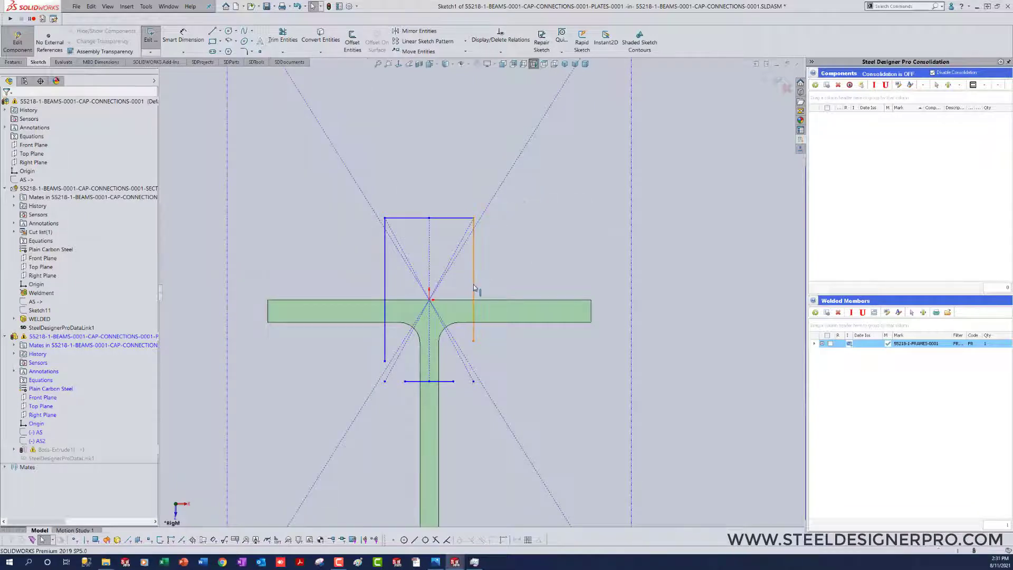
Remove the vertical relations from both side lines and spread their lower ends outward so the sides taper
left_click(473, 284)
key("Escape")
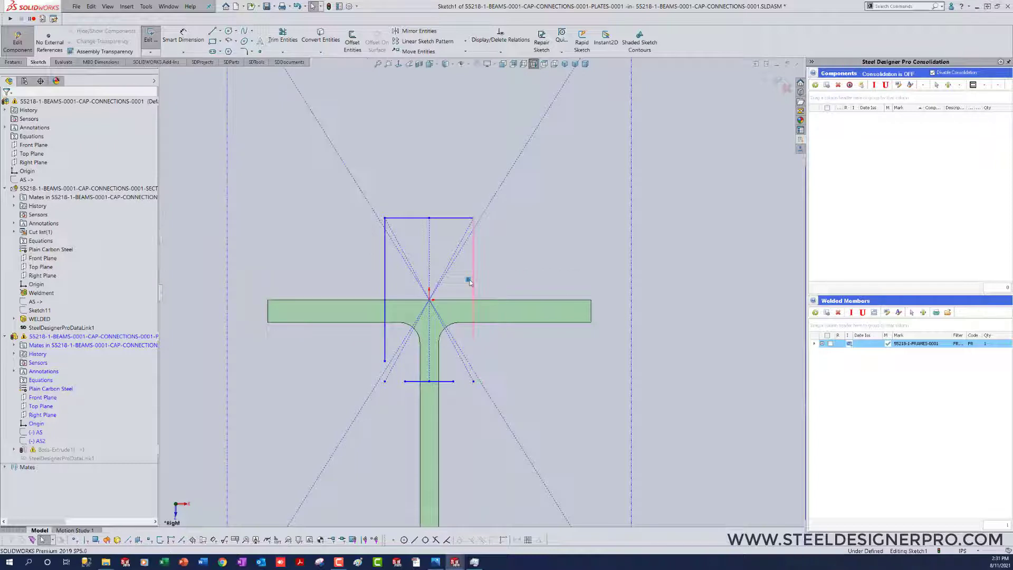
left_click(390, 291)
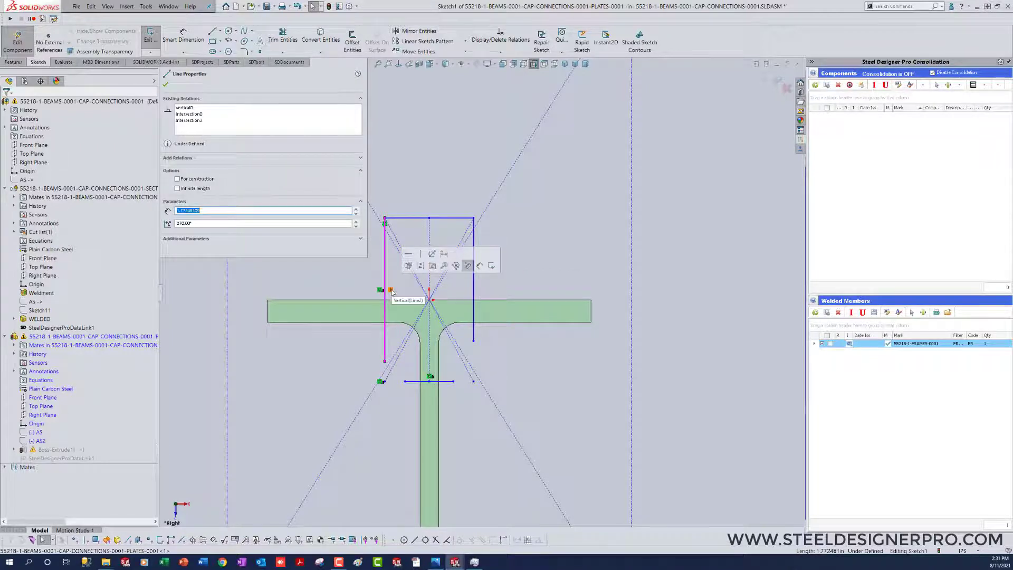
key("Escape")
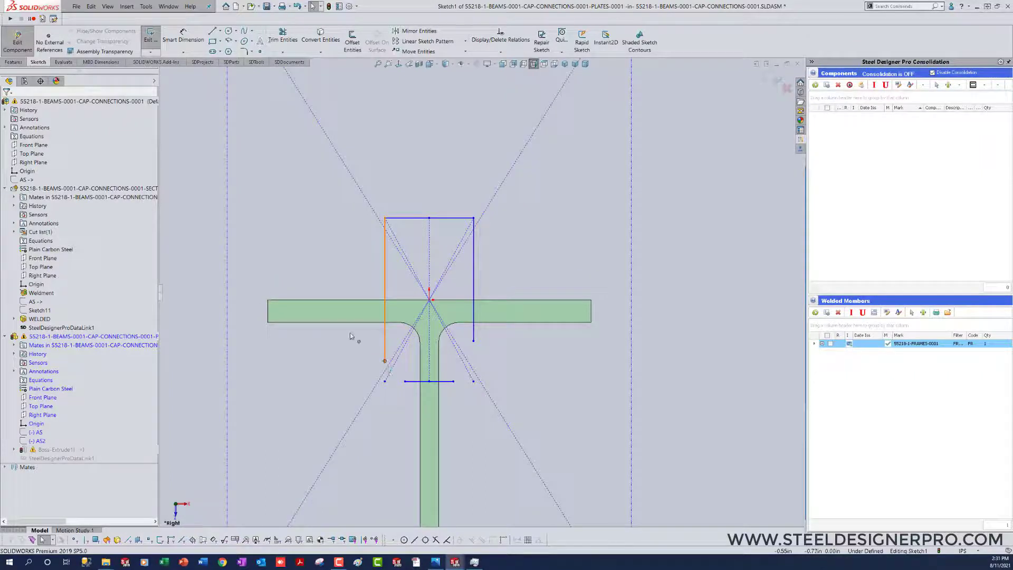
left_click_drag(350, 335, 351, 336)
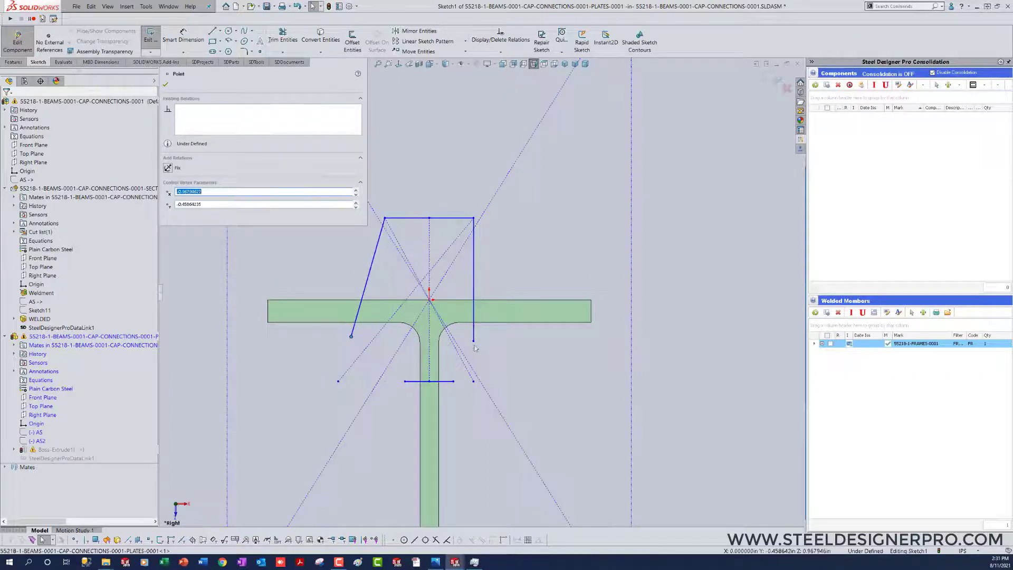
left_click_drag(474, 342, 521, 337)
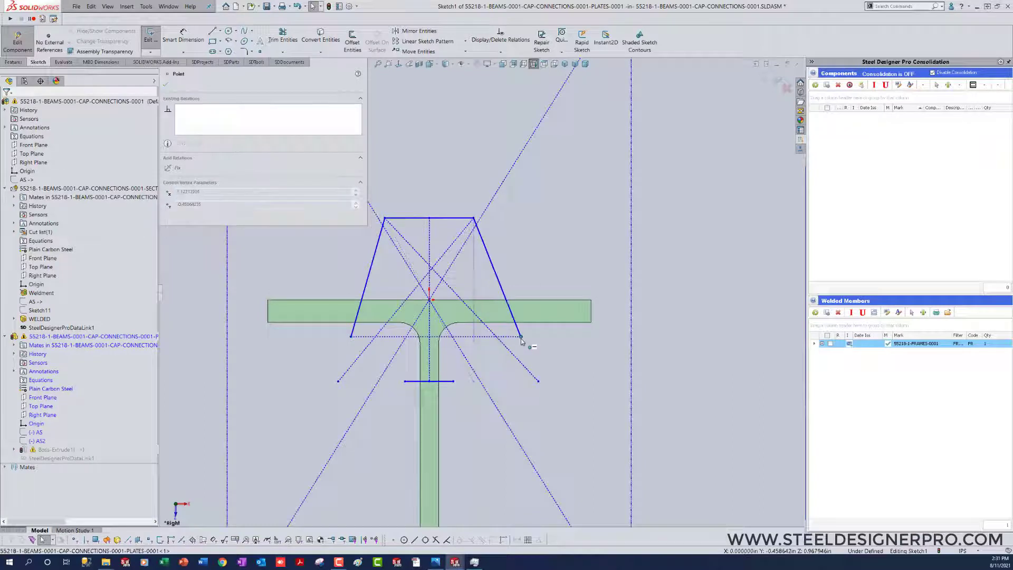
left_click(577, 417)
Draw a vertical line down from each tapered side's lower end, about 0.6 in long on the left and 0.5 in on the right
right_click_drag(577, 417, 559, 418)
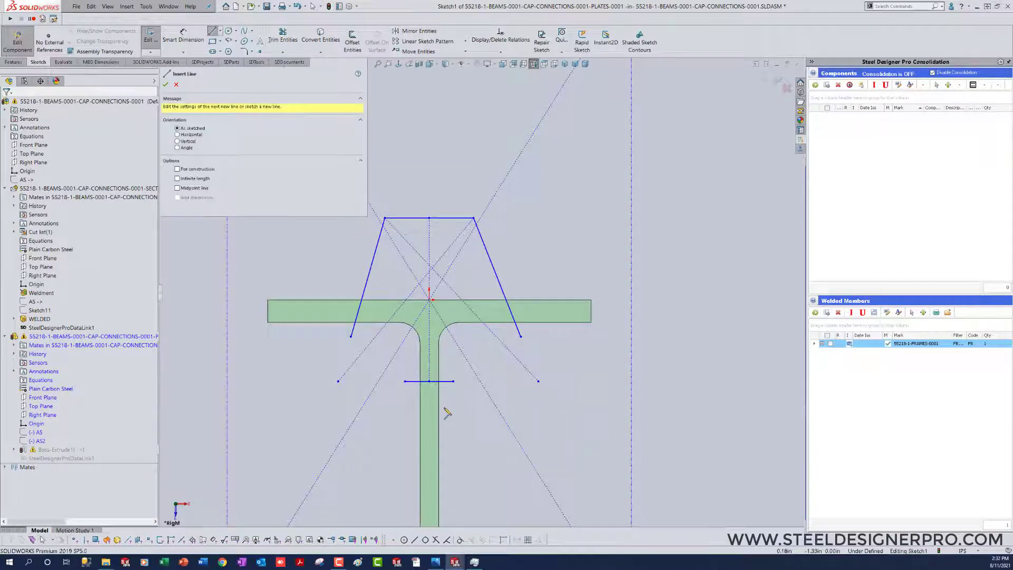
left_click(351, 337)
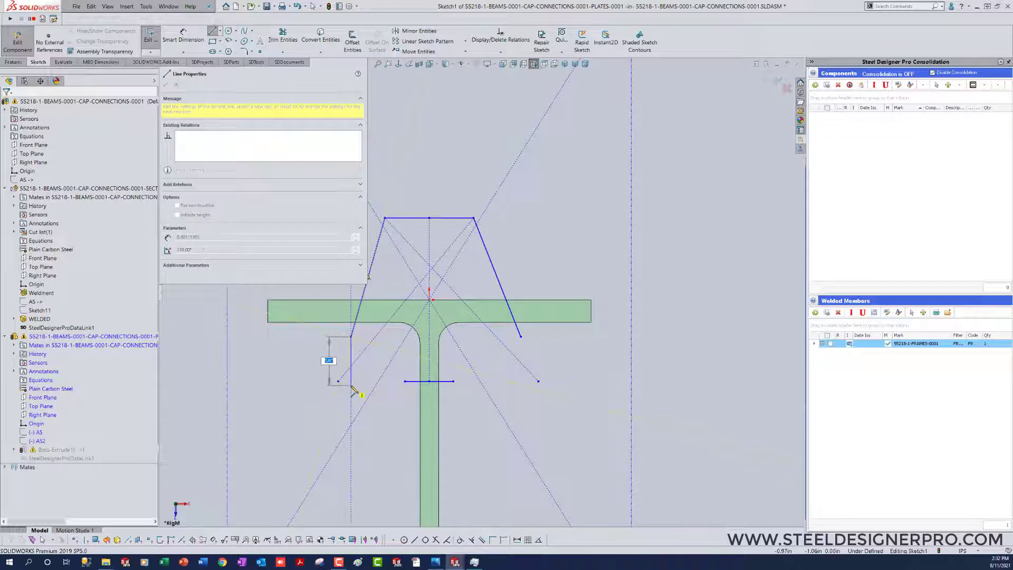
double_click(366, 386)
left_click(520, 336)
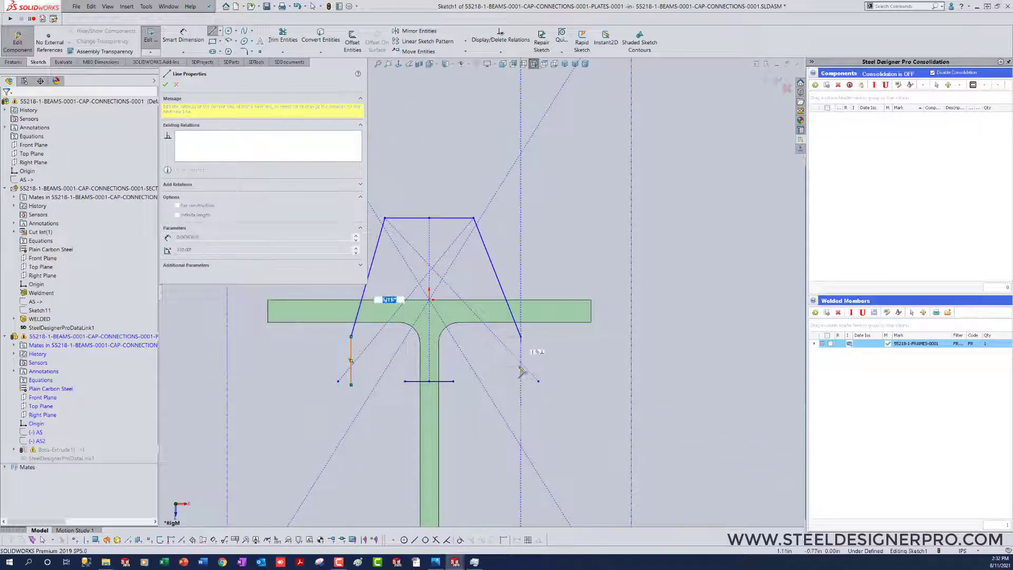
double_click(522, 379)
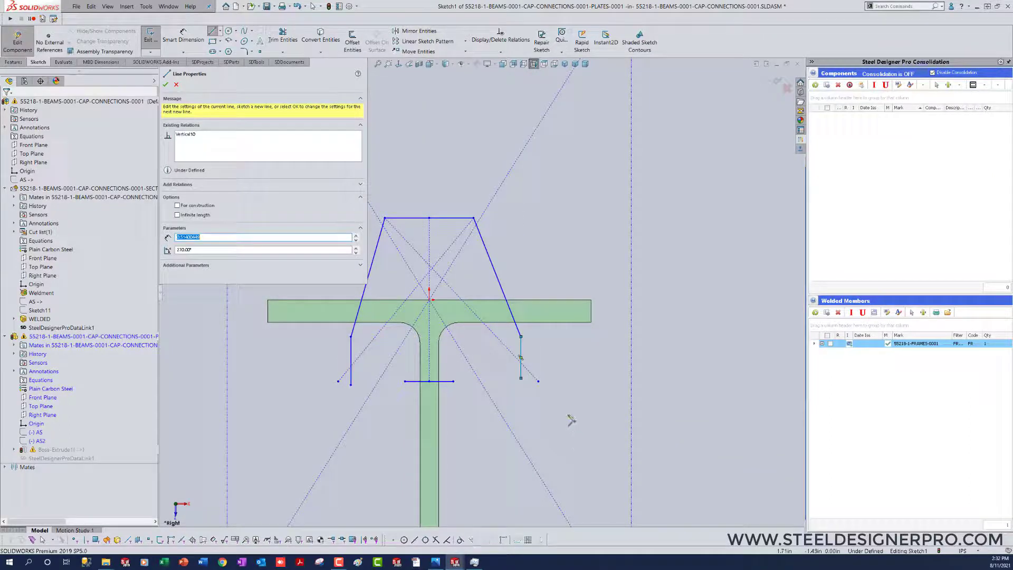
key("Escape")
Try to merge the lower edge's right end with the lower end of the short vertical line on that side
left_click(454, 382)
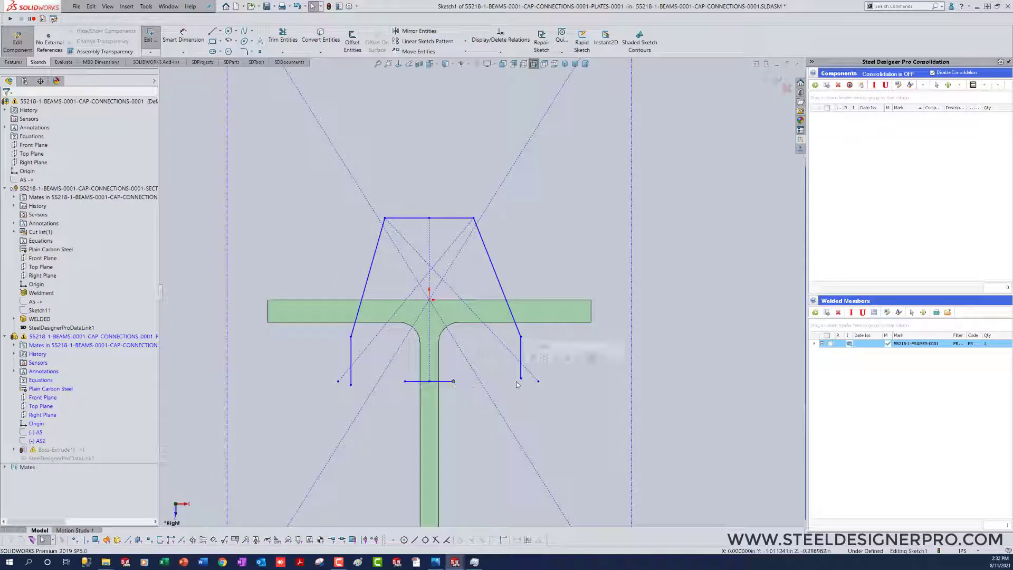
left_click(521, 379, "ctrl")
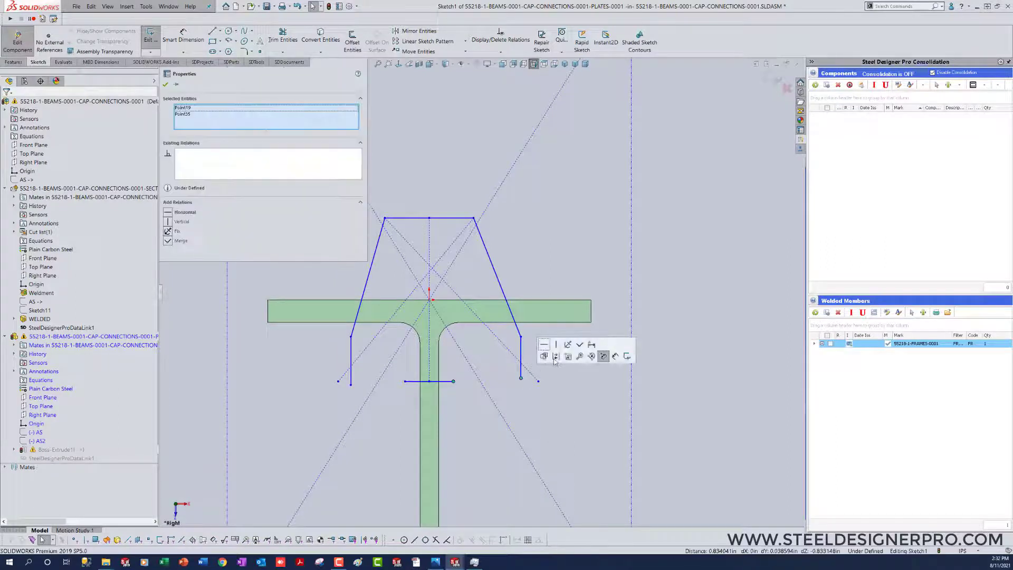
left_click(580, 344)
key("Escape")
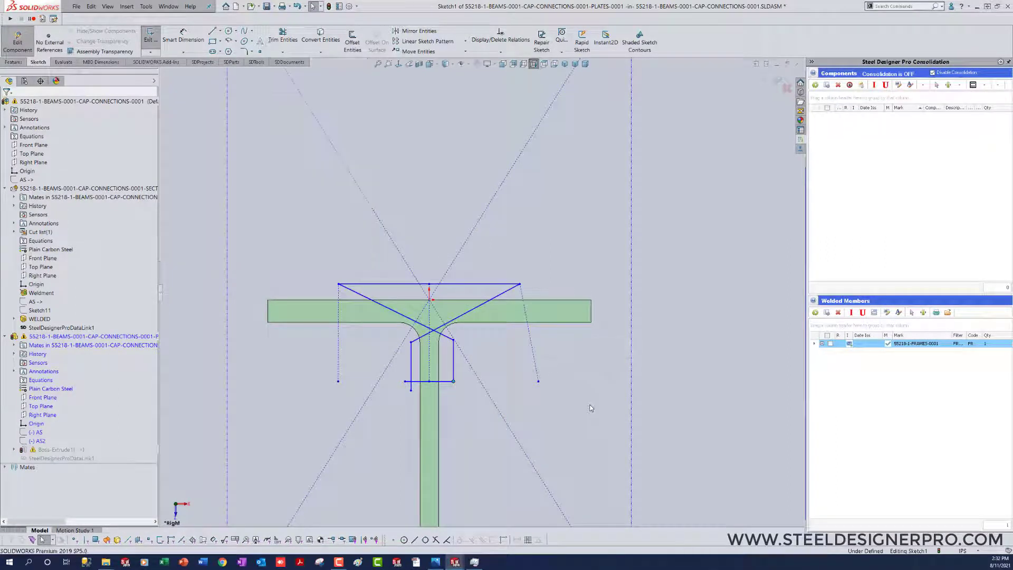
key("ctrl+z")
key("Escape")
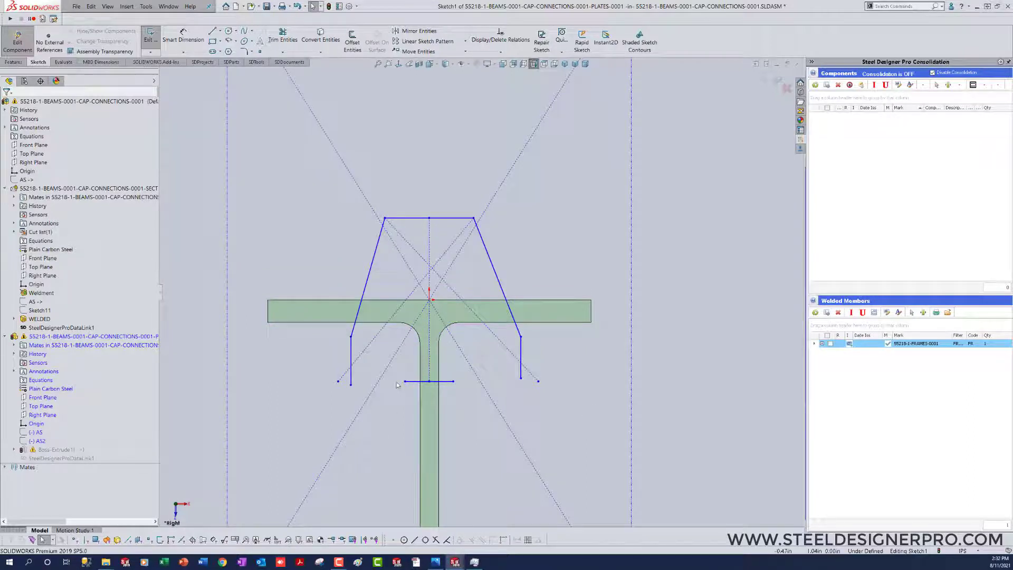
Close the plate outline by joining both ends of the lower edge to the lower ends of the short vertical sides
left_click_drag(406, 384, 356, 388)
key("Escape")
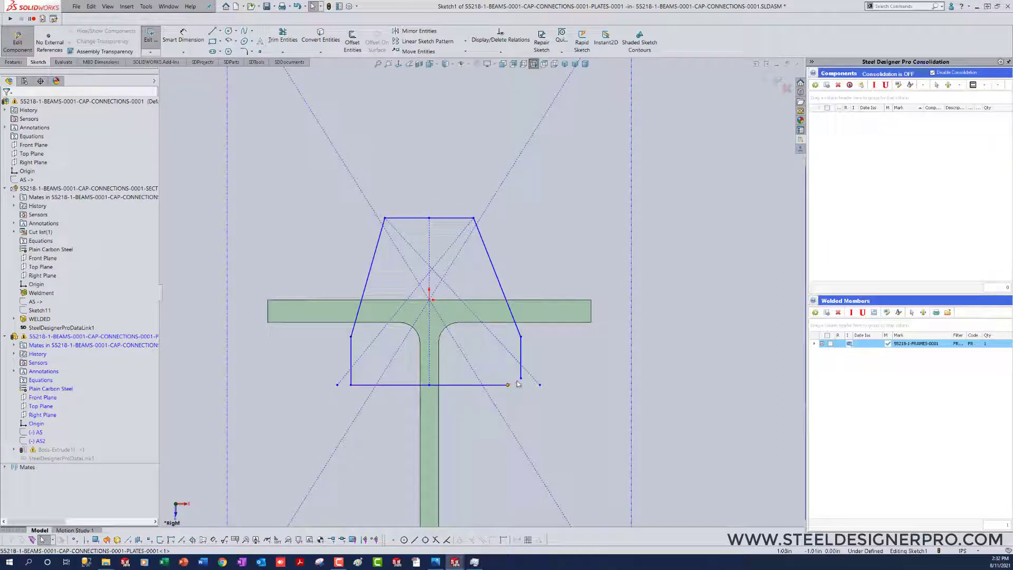
left_click_drag(522, 379, 508, 385)
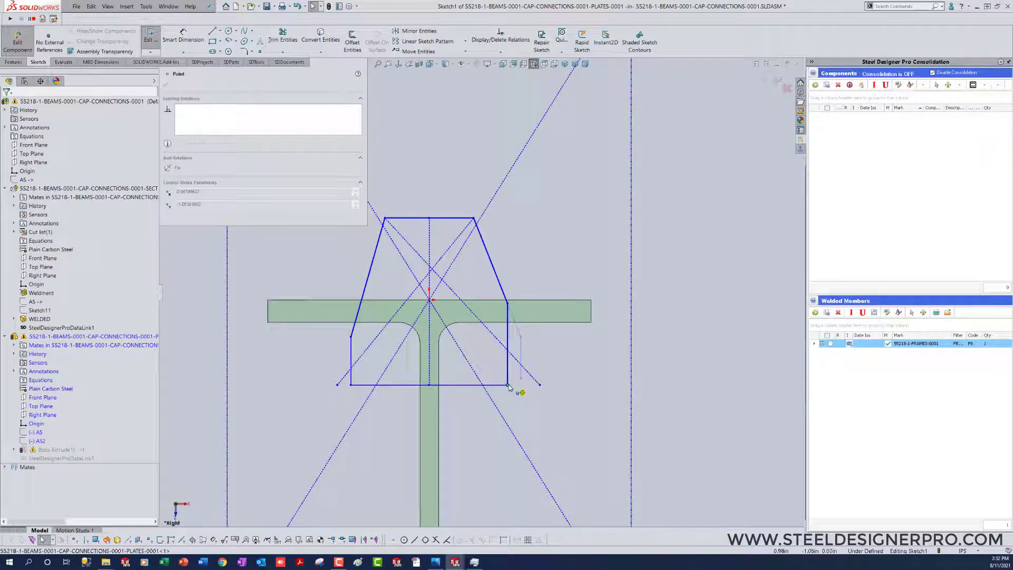
left_click(563, 413)
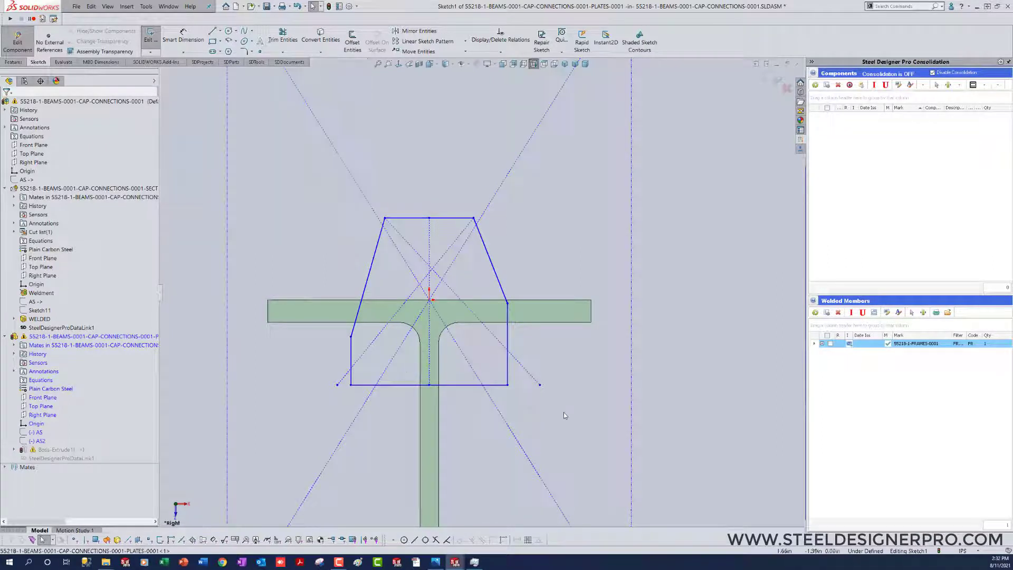
Make the two vertices where the tapered and vertical sides meet symmetric about the vertical construction line
left_click(508, 305)
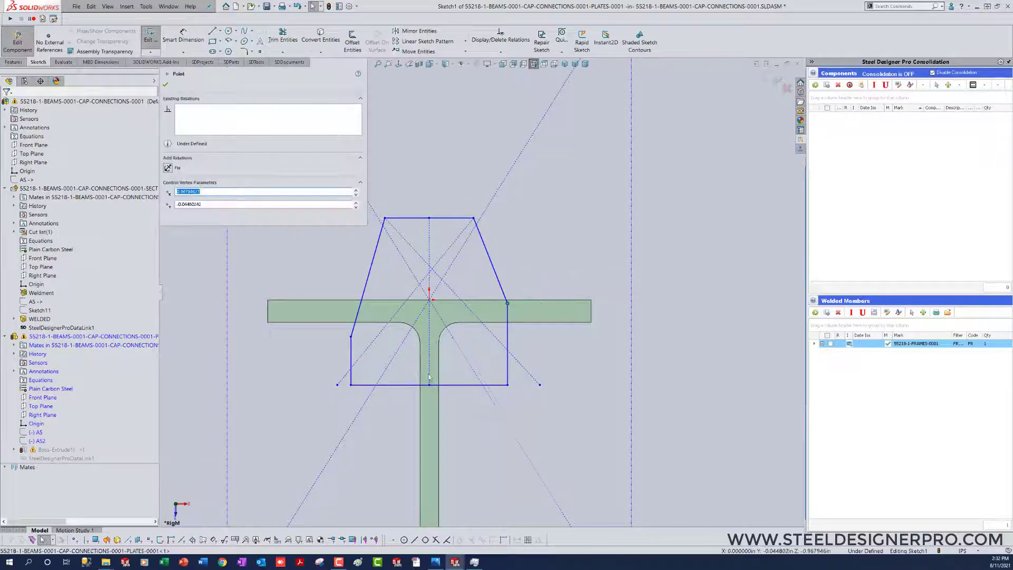
left_click(351, 338, "ctrl")
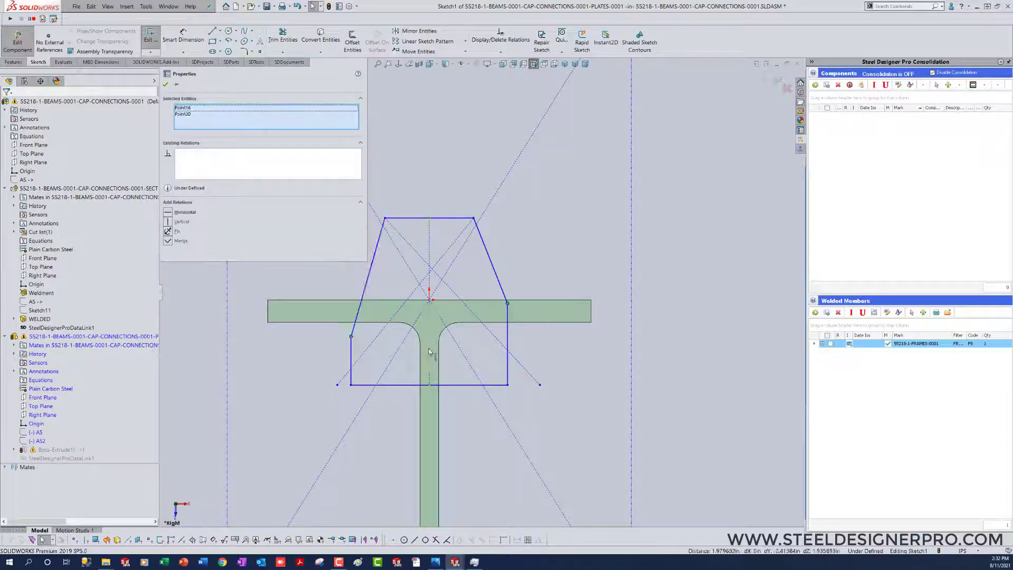
left_click(429, 350, "ctrl")
left_click(452, 326)
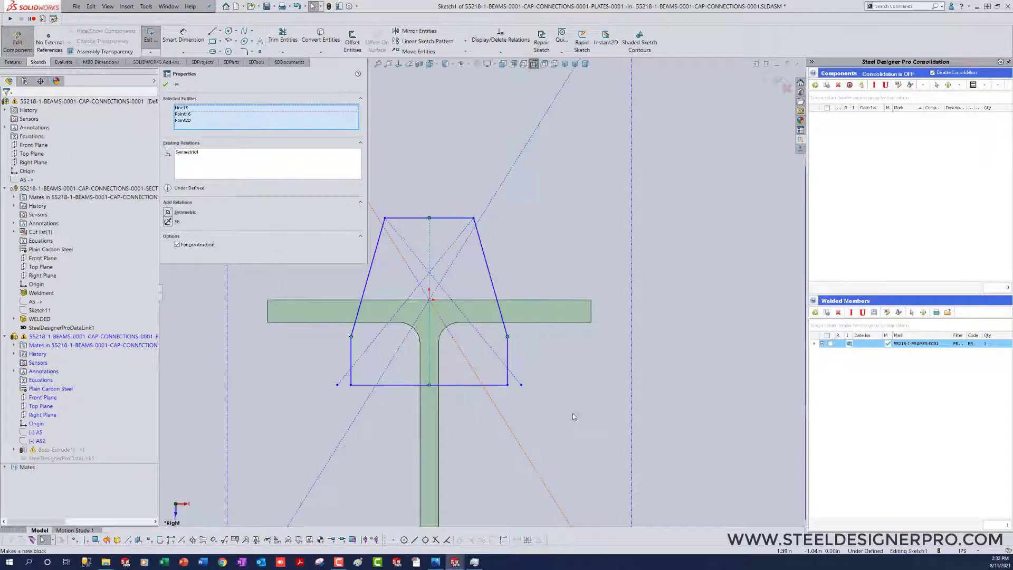
left_click(573, 406)
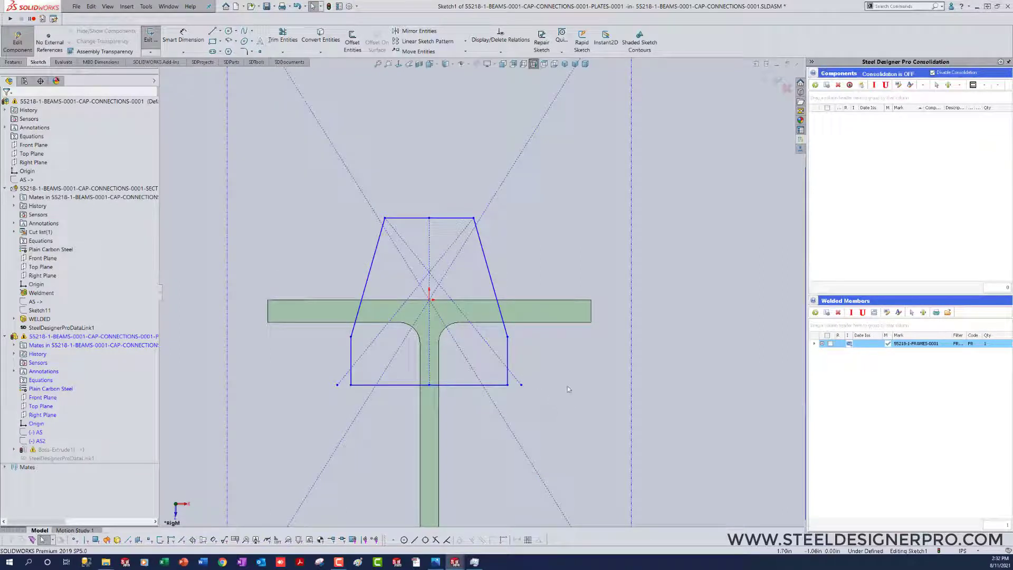
Draw a 1 in horizontal construction line inward from the left vertical side's midpoint, and stretch the outline to about 2.5 in below the origin
key("l")
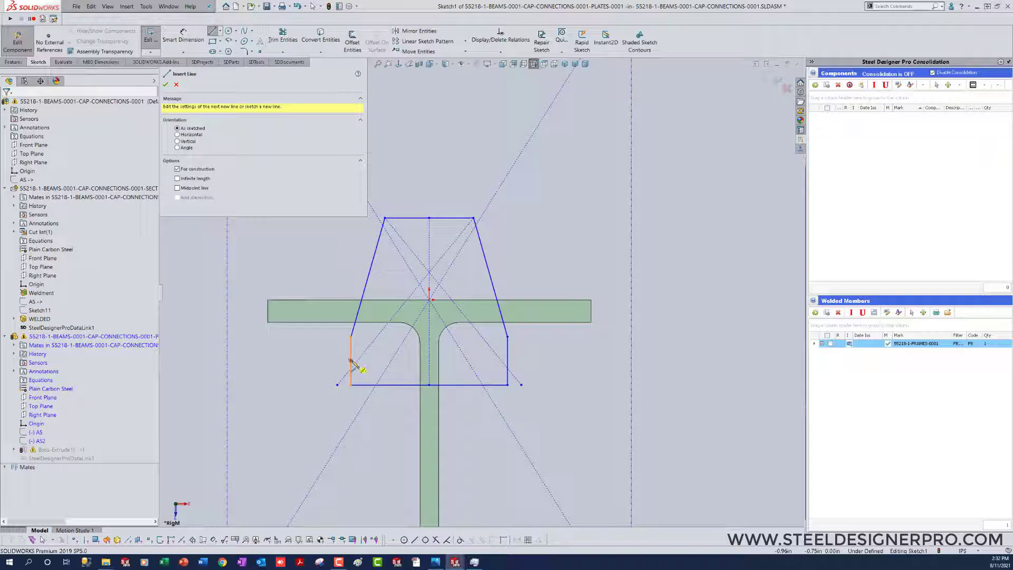
left_click(350, 361)
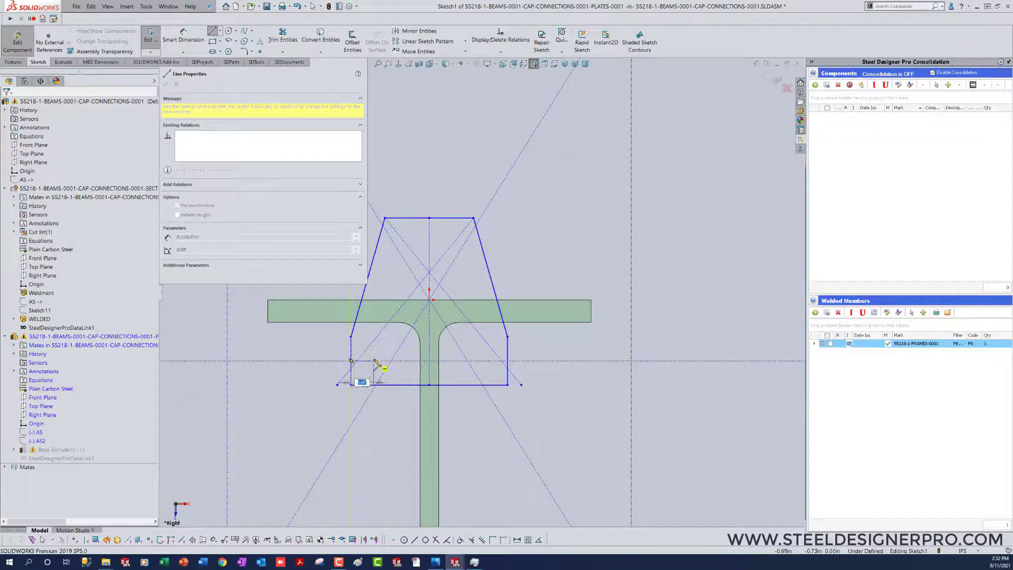
type("1")
key("Return")
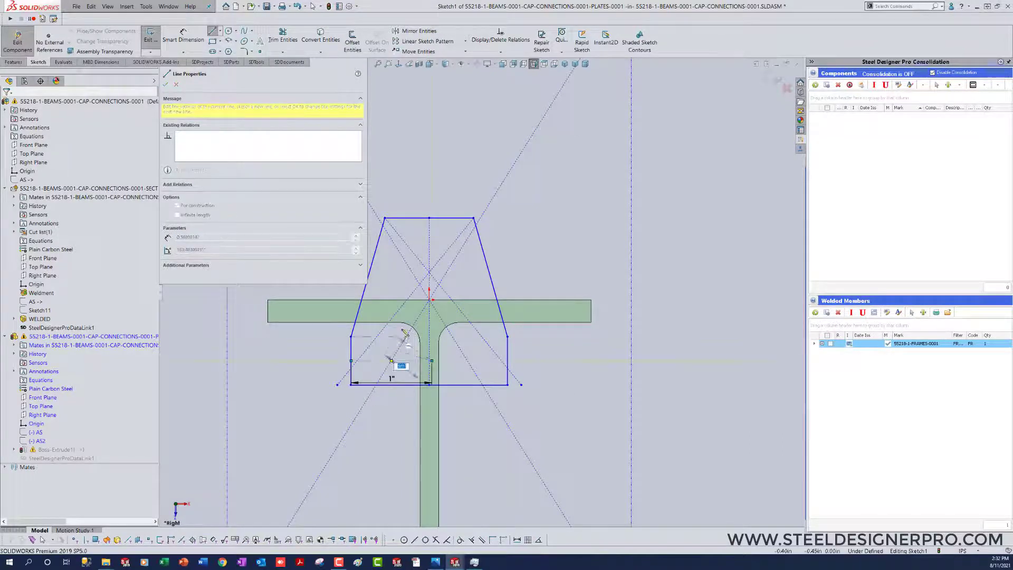
key("Escape")
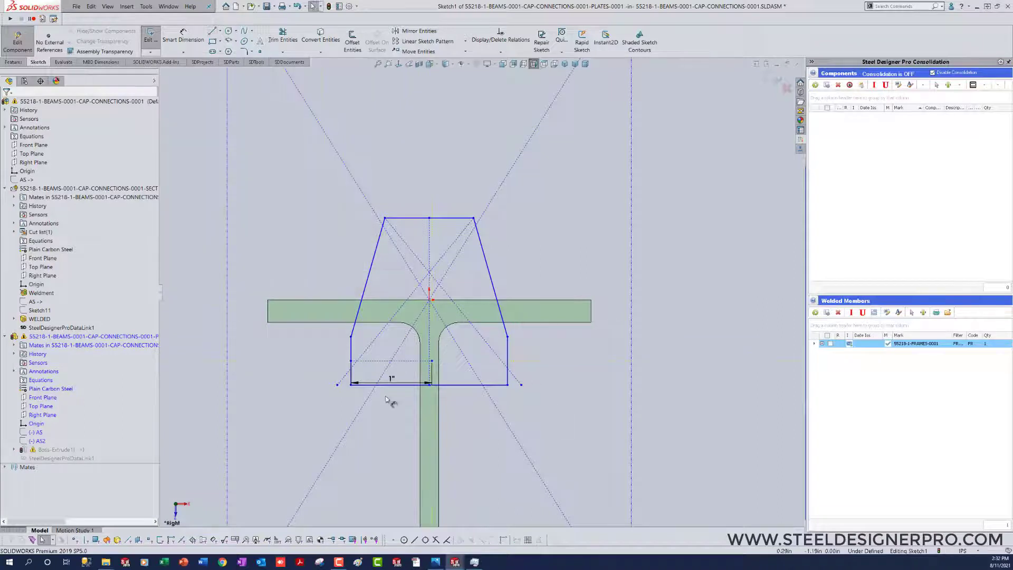
mouse_move(351, 385)
left_mouse_down()
mouse_move(260, 407)
mouse_move(354, 393)
mouse_move(341, 447)
mouse_move(311, 485)
mouse_move(329, 504)
left_mouse_up()
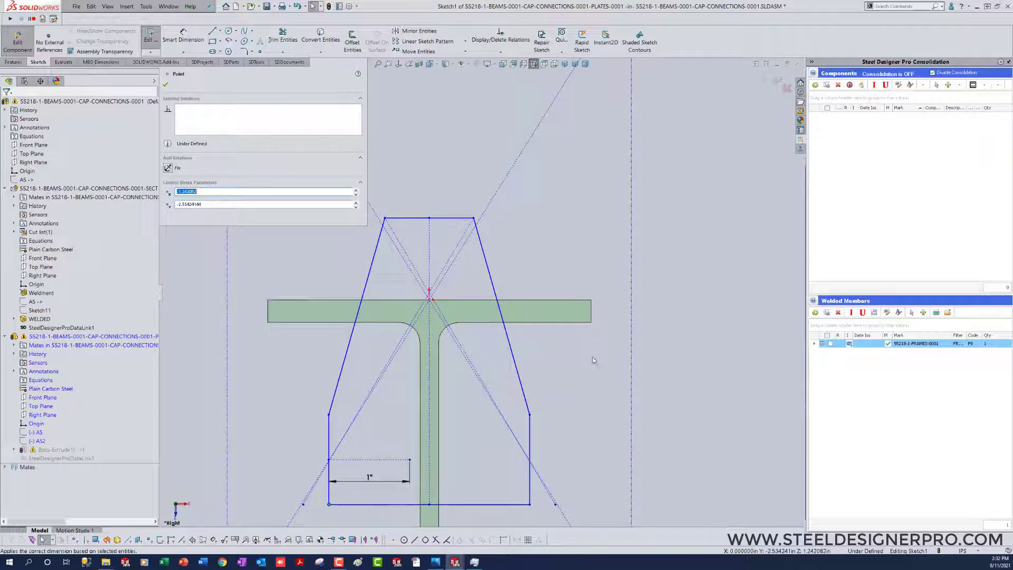
left_click(575, 442)
Draw a 0.4375 in diameter hole circle centred on the inner end of the horizontal construction line
key("c")
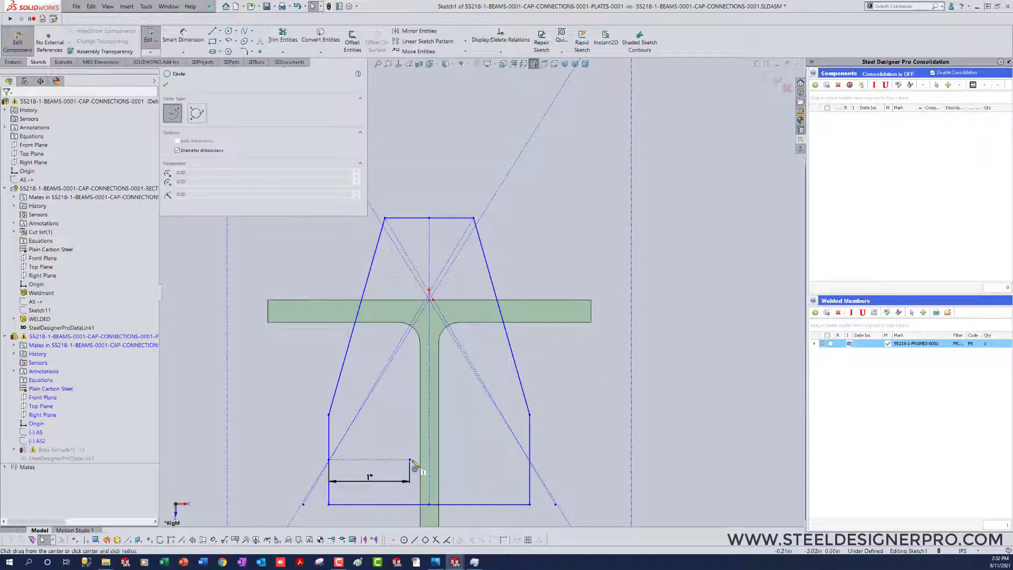
left_click(409, 459)
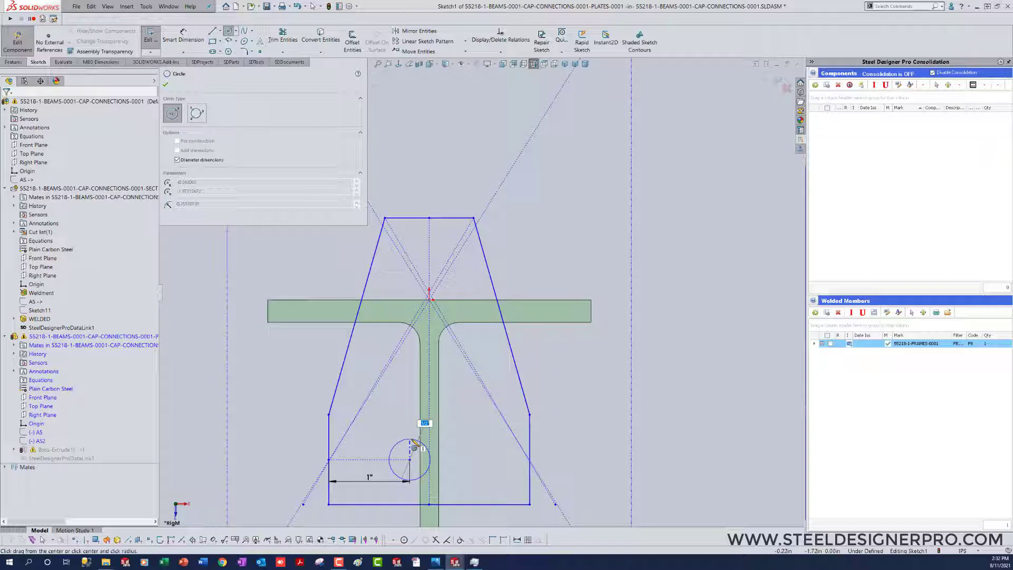
type(".4375")
key("Return")
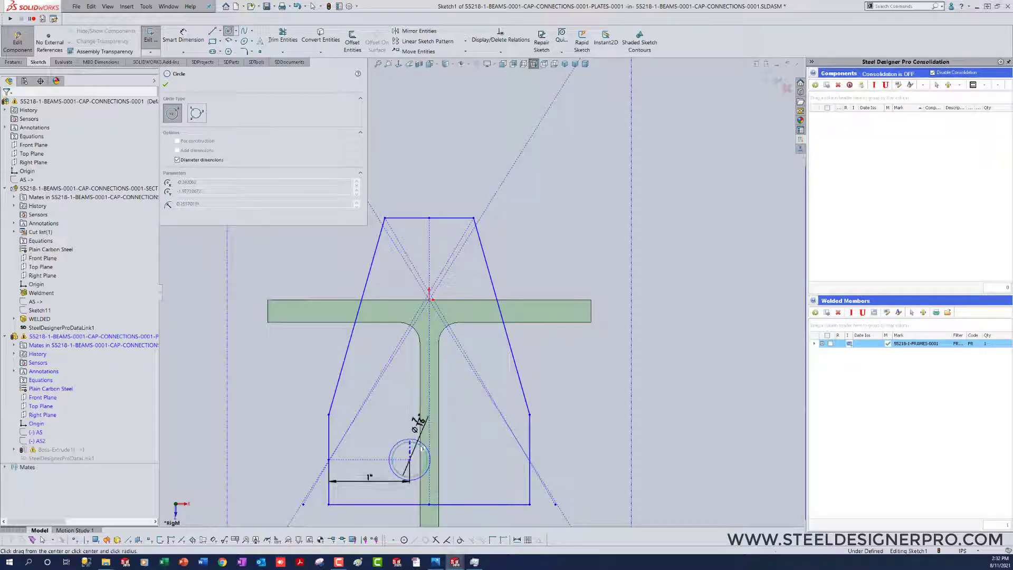
key("Escape")
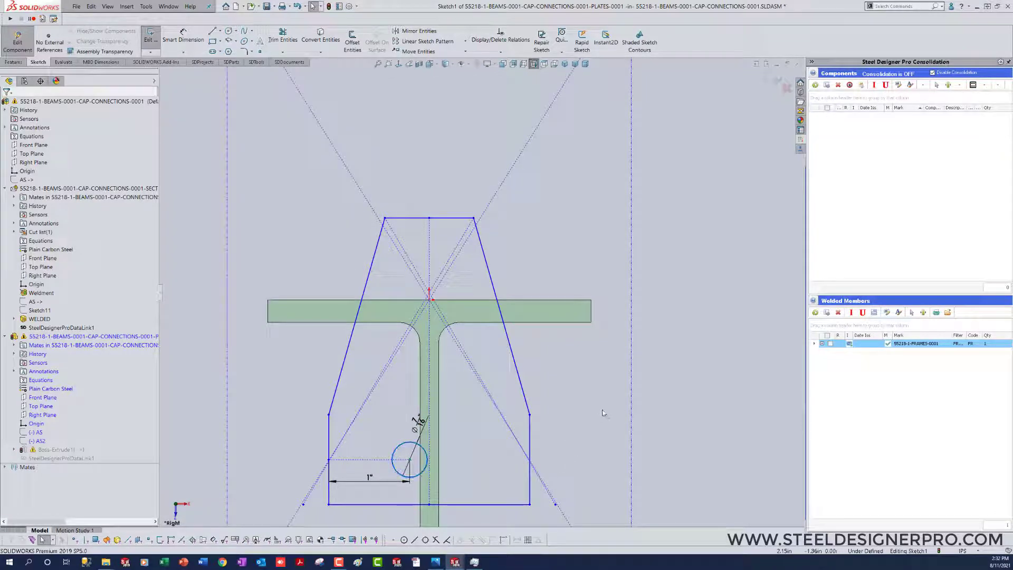
left_click(427, 467)
left_click(429, 479, "ctrl")
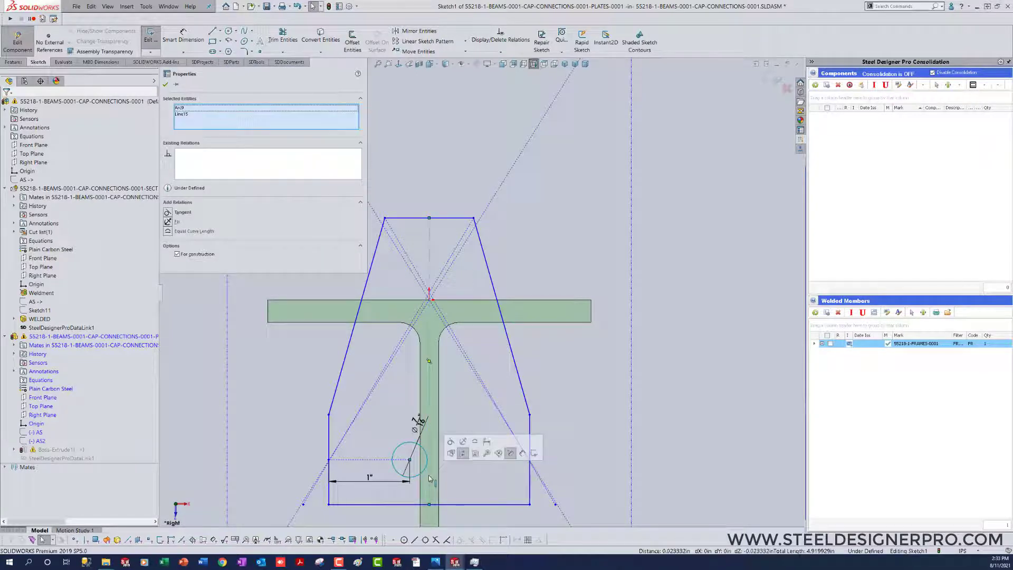
key("m")
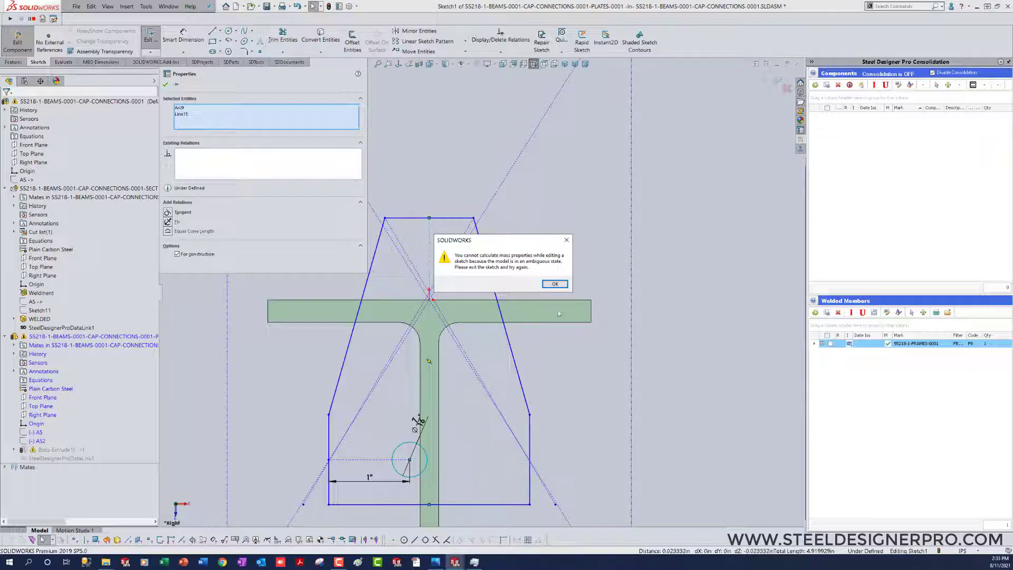
left_click(552, 289)
left_click(588, 438)
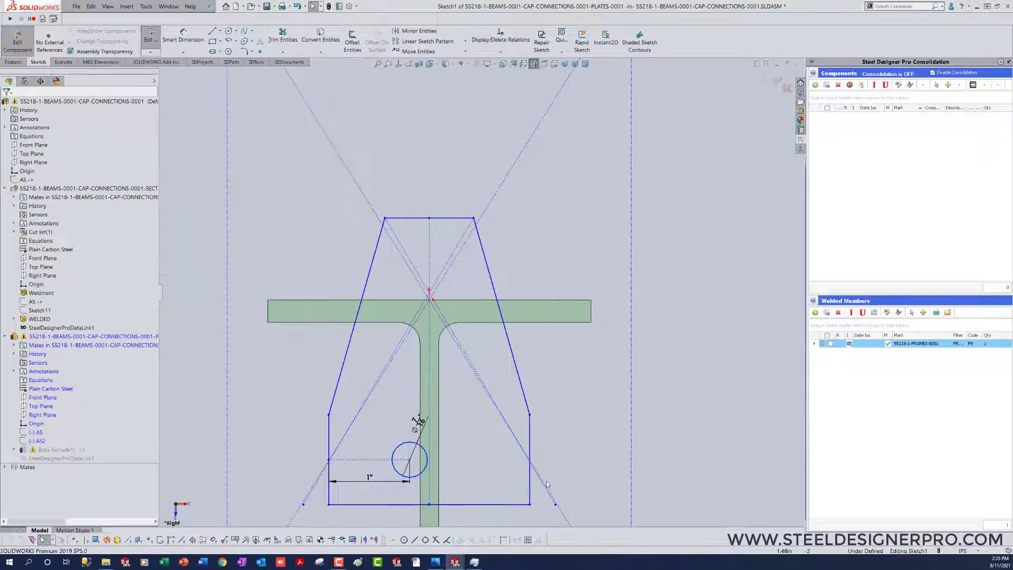
Mirror the hole circle about the outline's vertical construction line
left_click(418, 444)
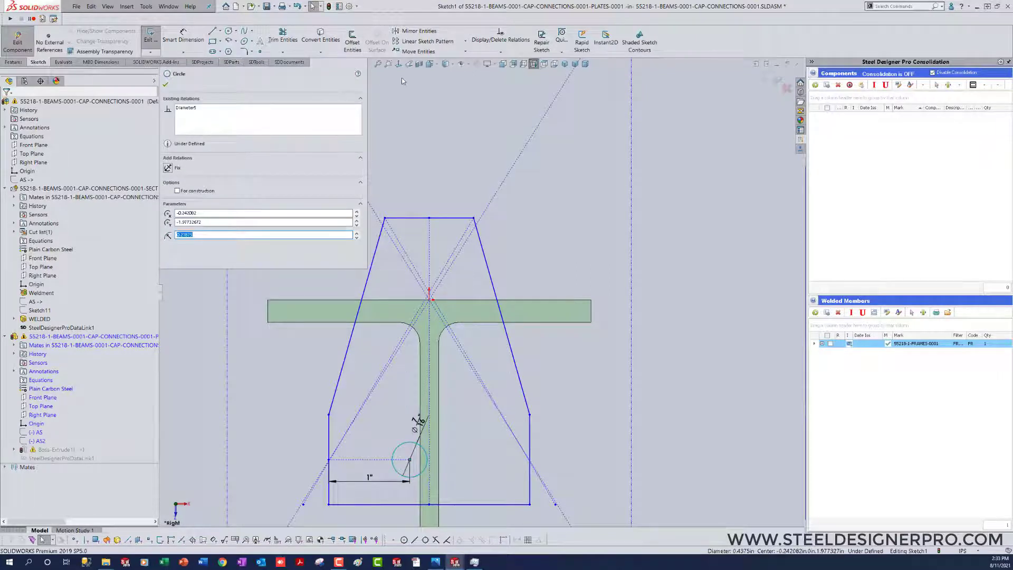
left_click(415, 31)
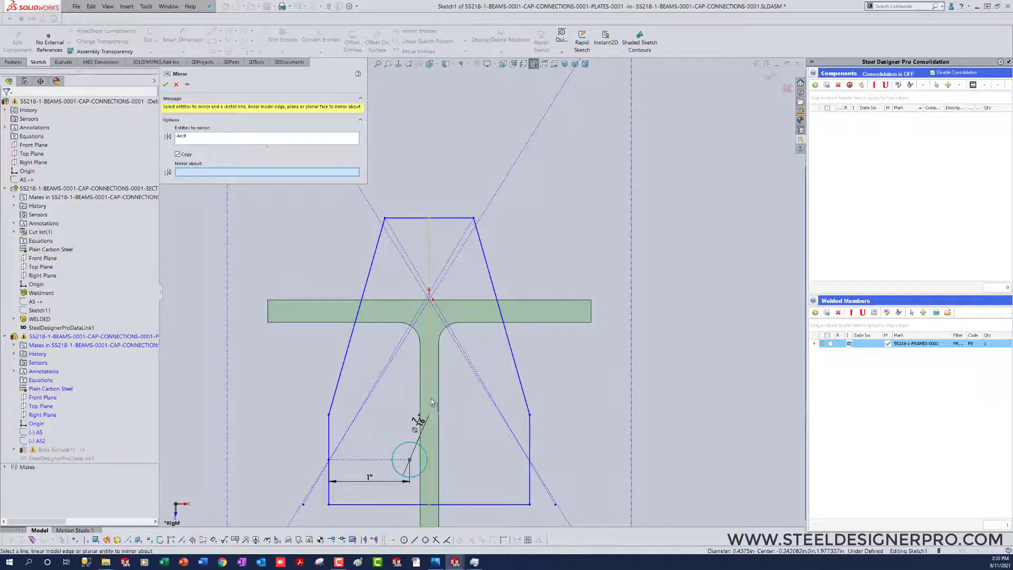
left_click(429, 420)
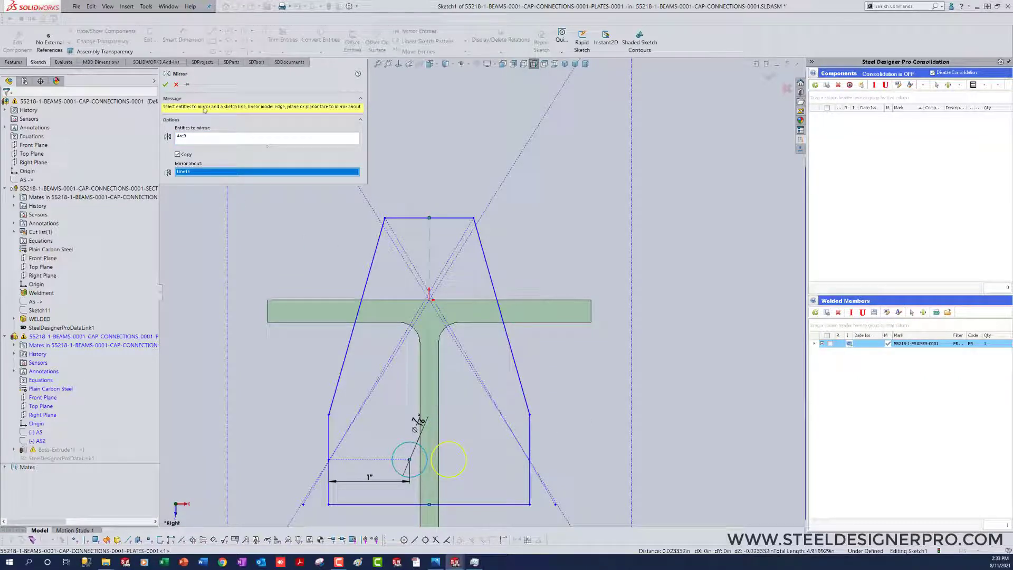
left_click(166, 85)
key("f")
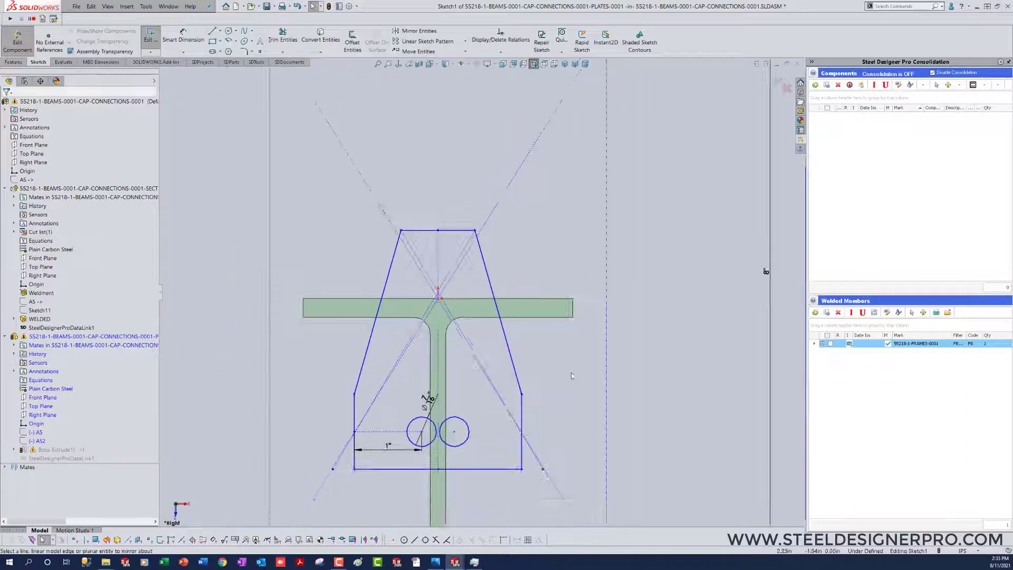
Widen the plate outline by pulling its lower corner outward until the two hole circles sit clear of the beam web
scroll(438, 380, "down", 2)
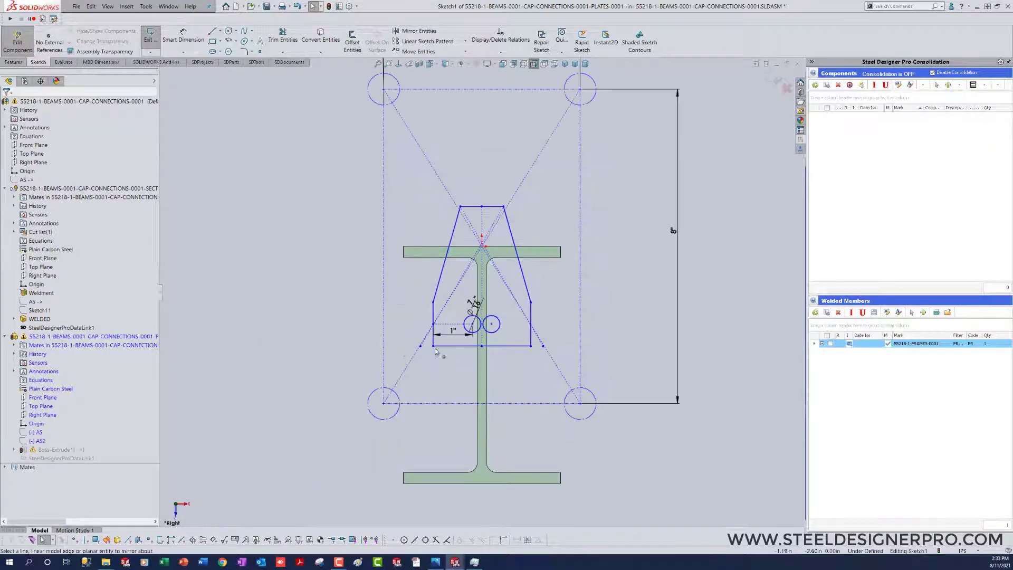
mouse_move(433, 346)
left_mouse_down()
mouse_move(410, 391)
mouse_move(417, 350)
left_mouse_up()
left_click(525, 433)
left_click(445, 367)
Draw a short horizontal construction line across the beam web, from one web edge to the other, just below the outline
scroll(477, 354, "down", 4)
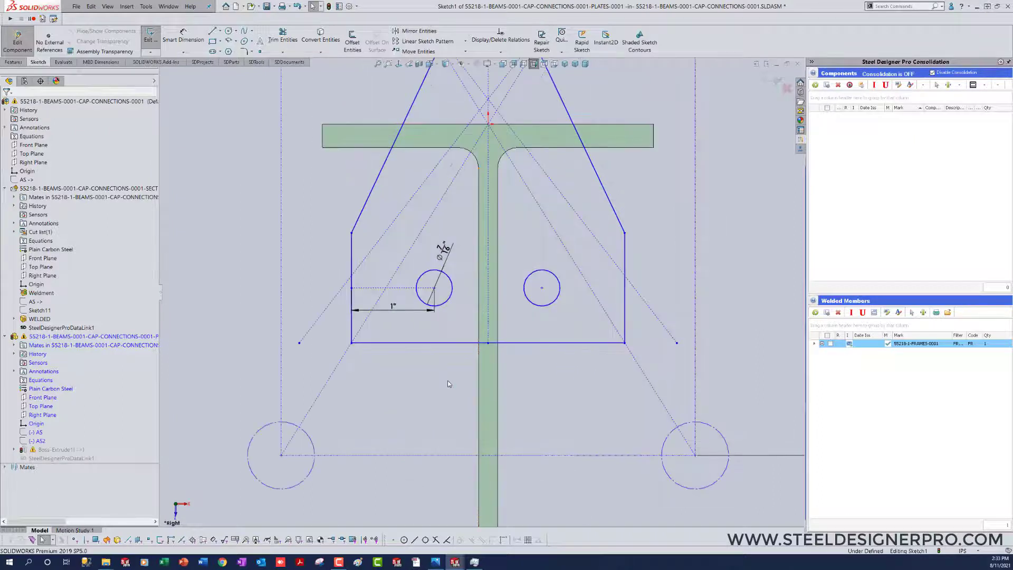
key("l")
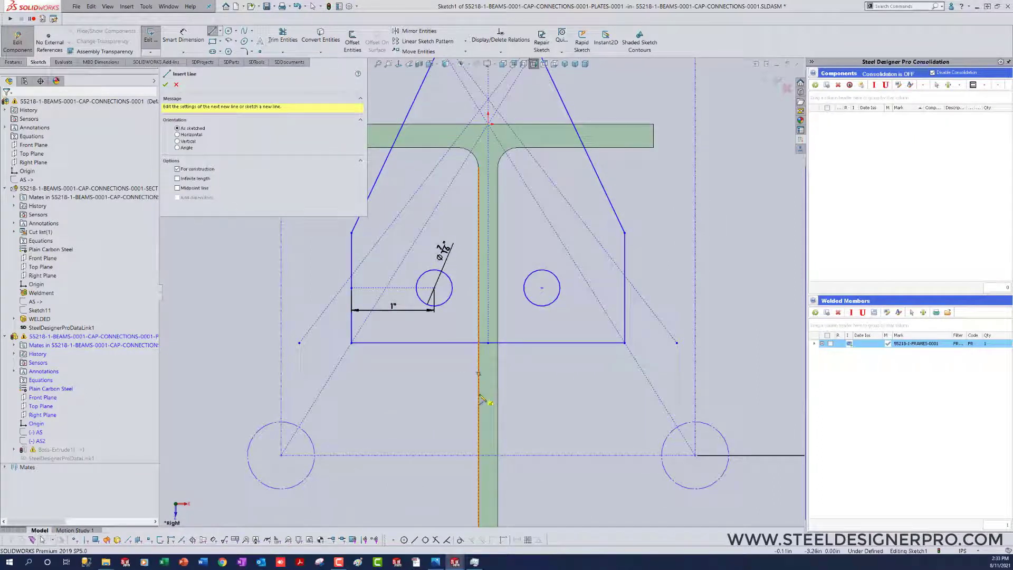
left_click_drag(479, 374, 498, 374)
key("Escape")
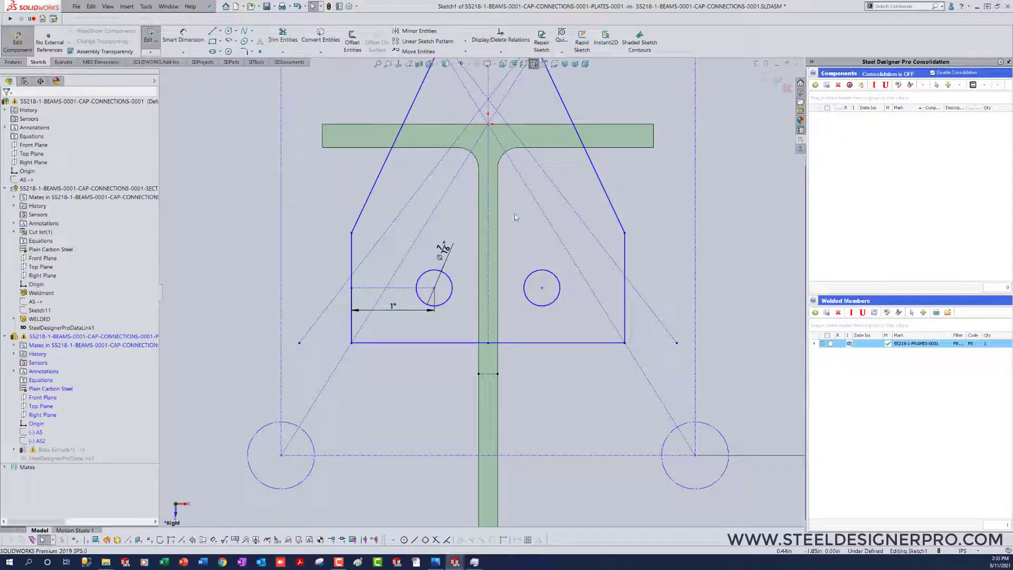
Try to centre the outline on the beam with a Midpoint relation between the vertical construction line and the short web line
right_click(488, 145)
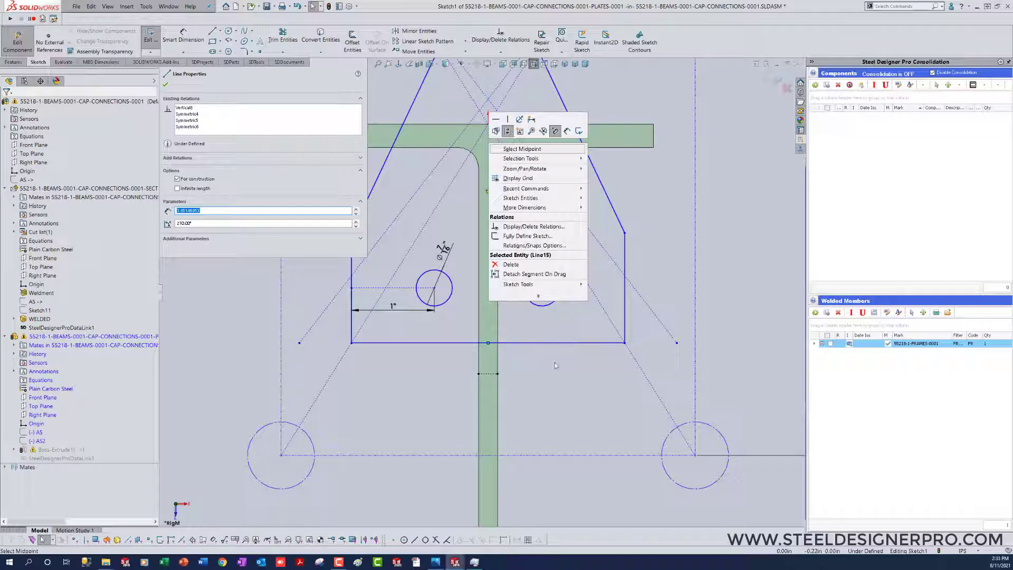
left_click(488, 376, "ctrl")
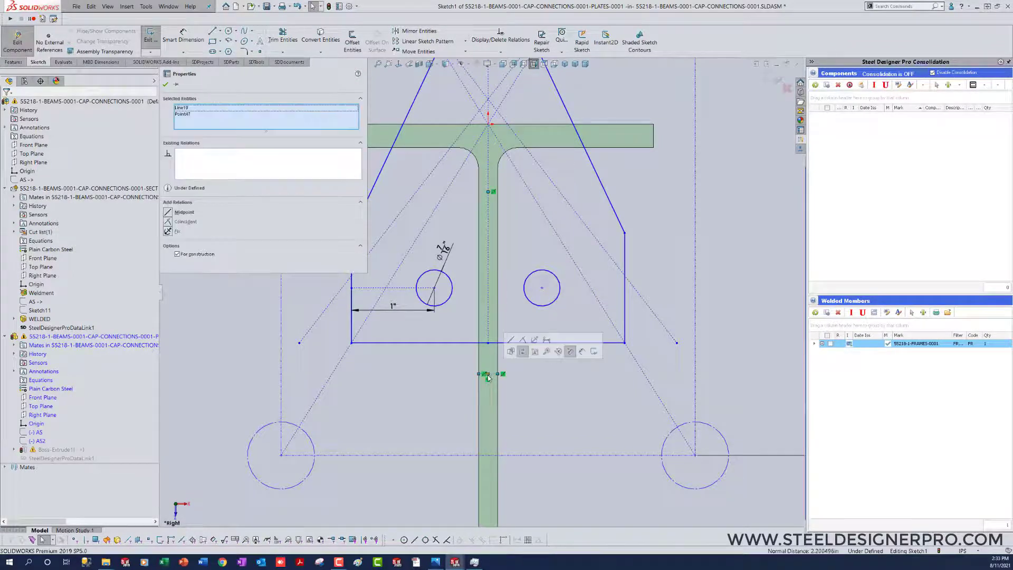
left_click(511, 340)
left_click(663, 220)
key("z")
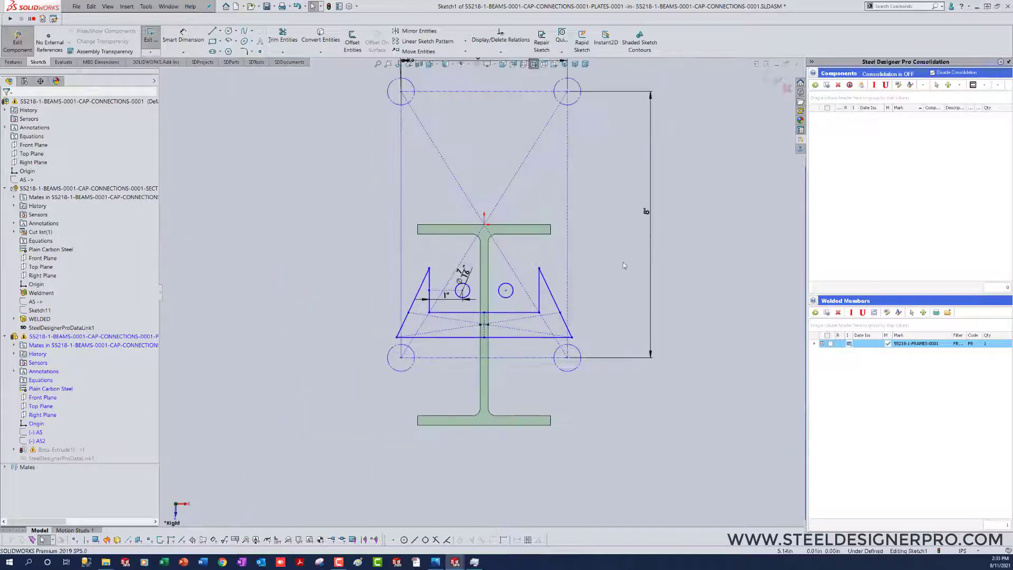
Try pulling the outline's upper edge above the beam, and undo both that move and the midpoint relation
mouse_move(508, 259)
left_mouse_down()
mouse_move(507, 175)
mouse_move(514, 180)
left_mouse_up()
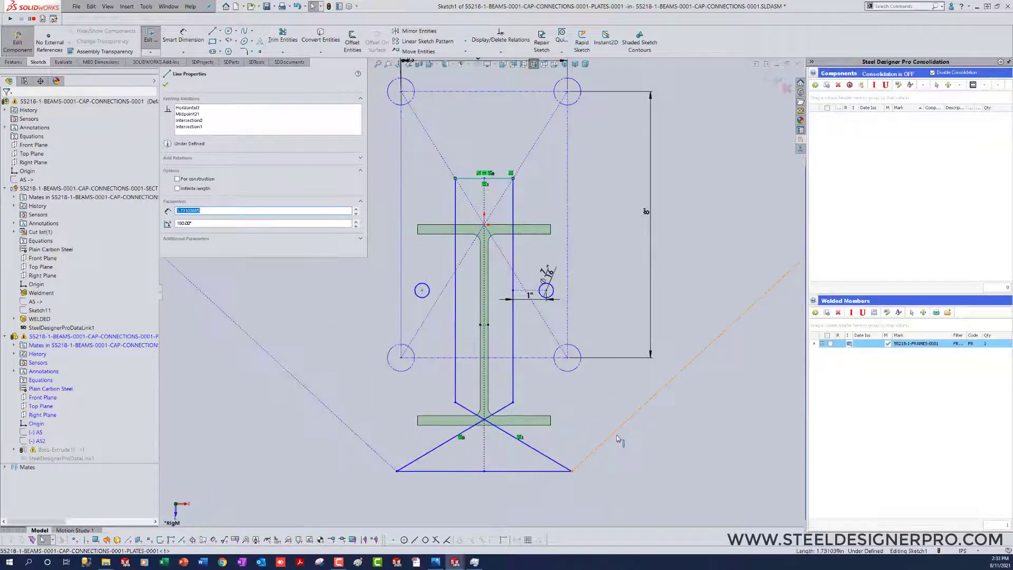
left_click(642, 455)
key("ctrl+z")
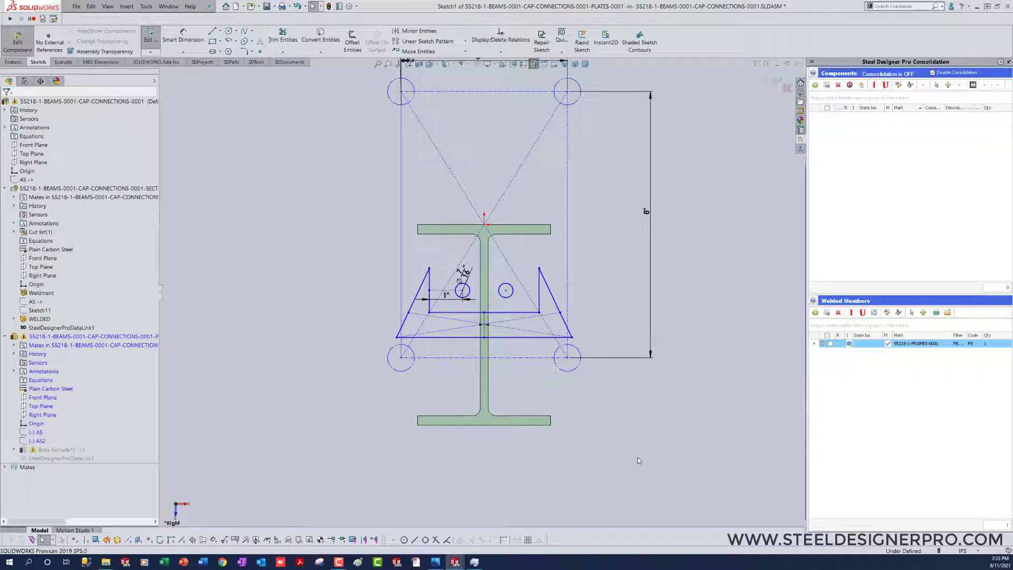
key("ctrl+y")
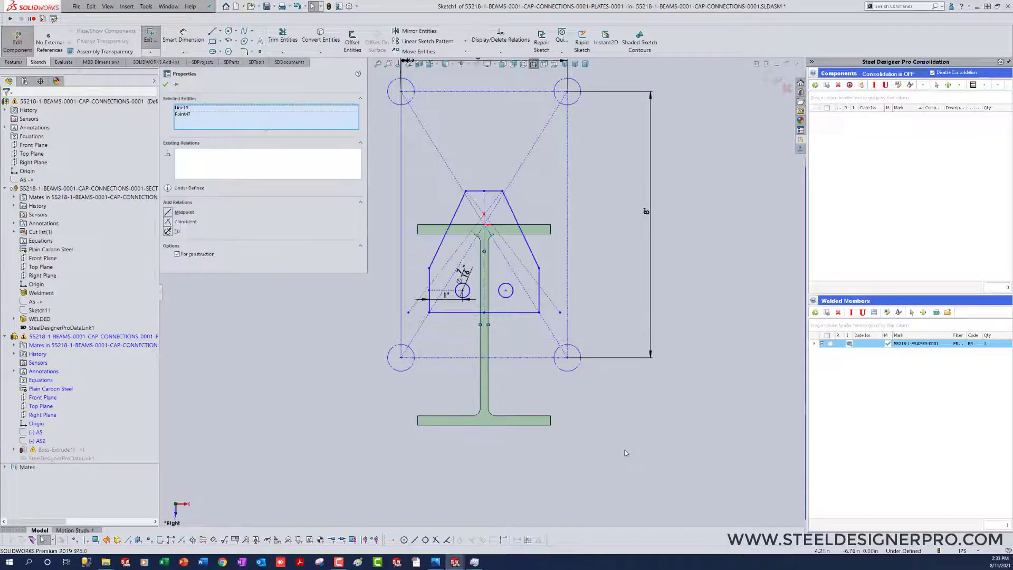
left_click(562, 395)
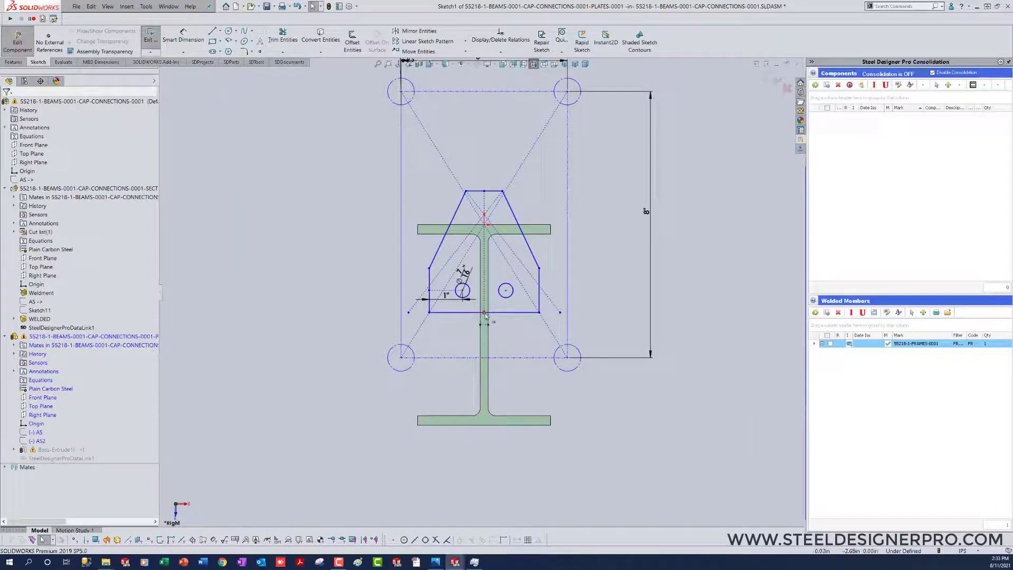
Stretch the outline by pulling its lower edge downward, and dimension its upper edge to 4 in
mouse_move(486, 316)
left_mouse_down()
mouse_move(486, 351)
mouse_move(484, 342)
left_mouse_up()
left_click(612, 424)
right_click_drag(612, 424, 609, 380)
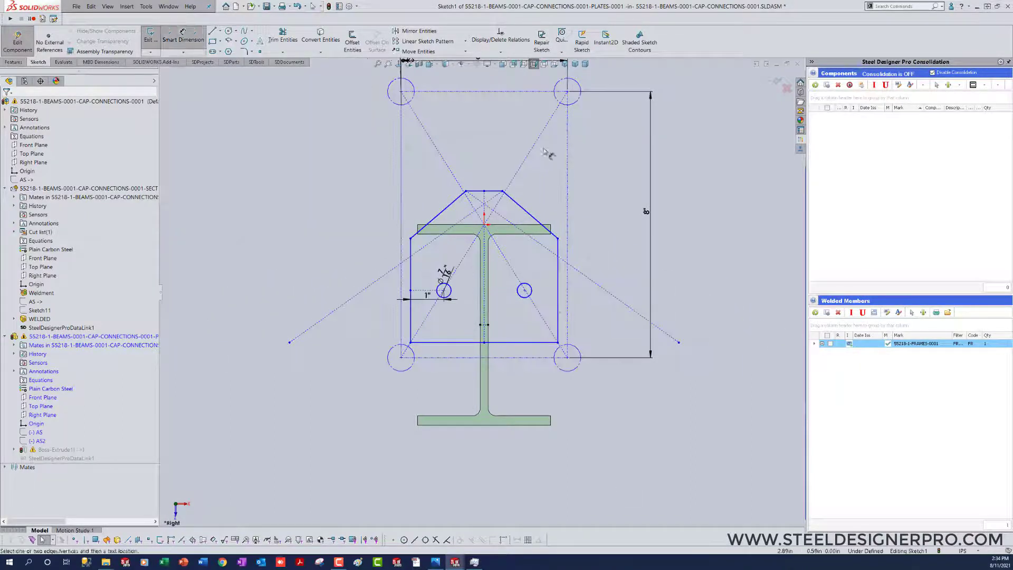
left_click(494, 193)
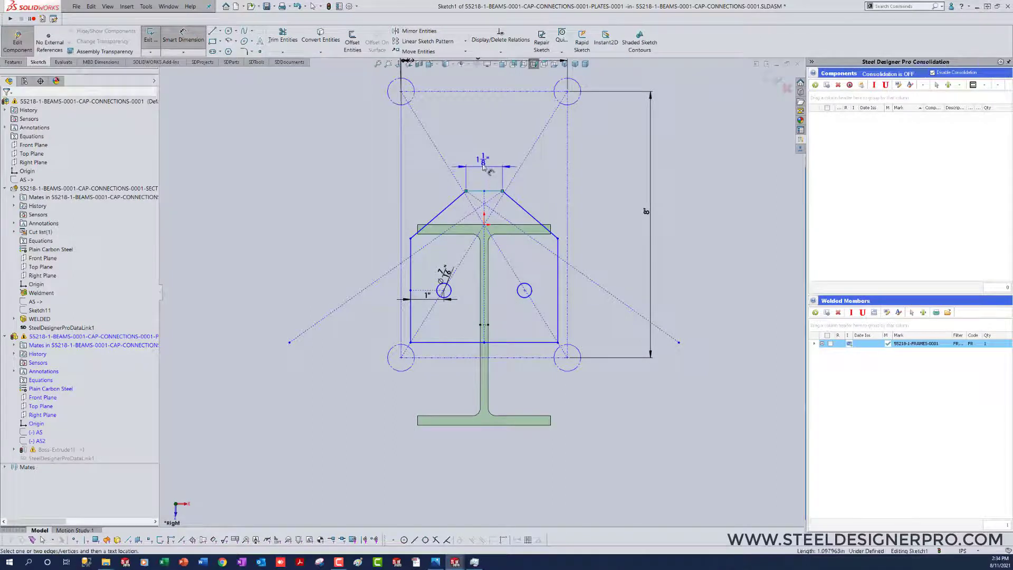
left_click(482, 165)
type("4")
key("Return")
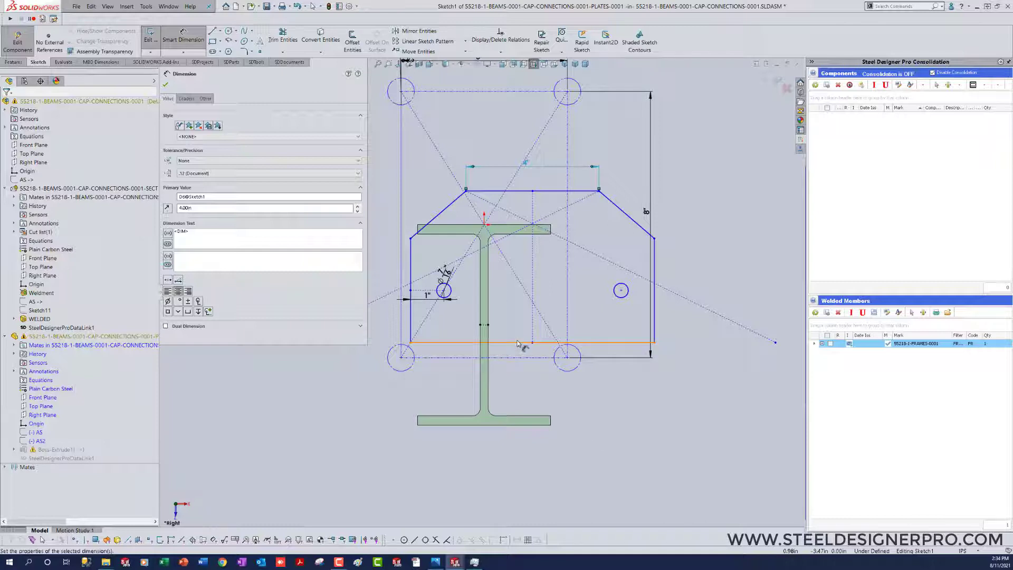
Dimension the outline's lower edge to 8 in
left_click(520, 343)
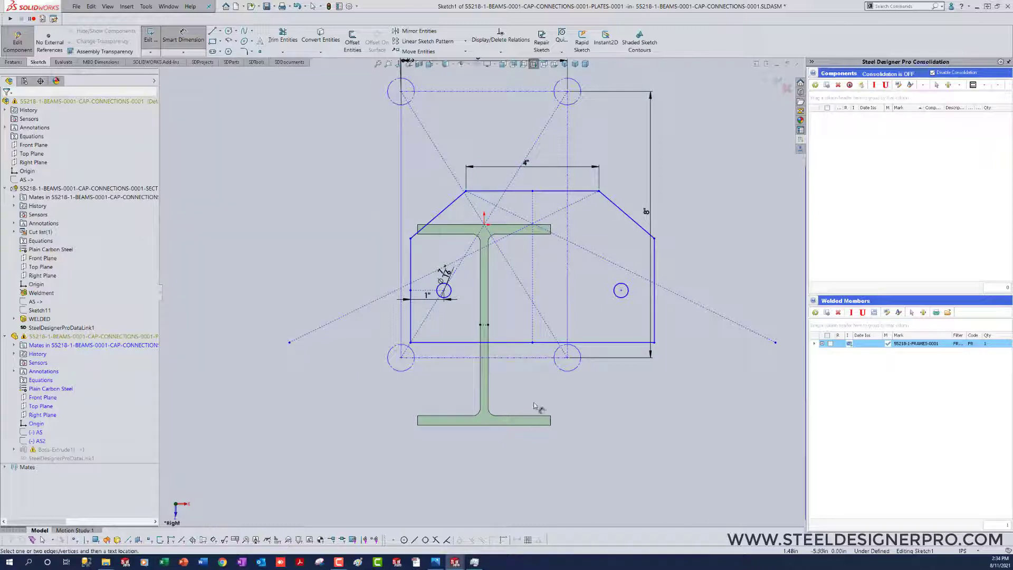
left_click(521, 344)
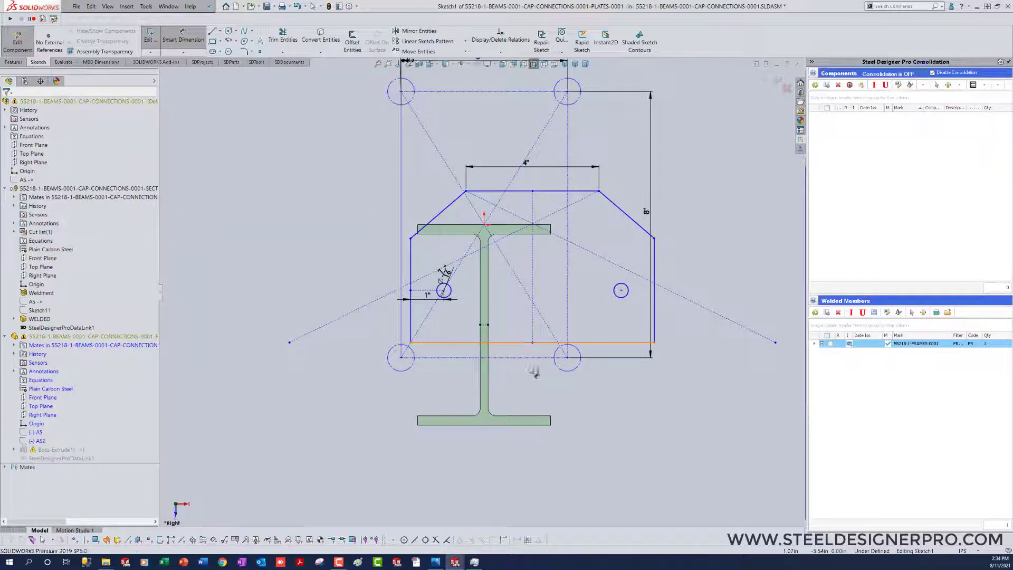
left_click(533, 384)
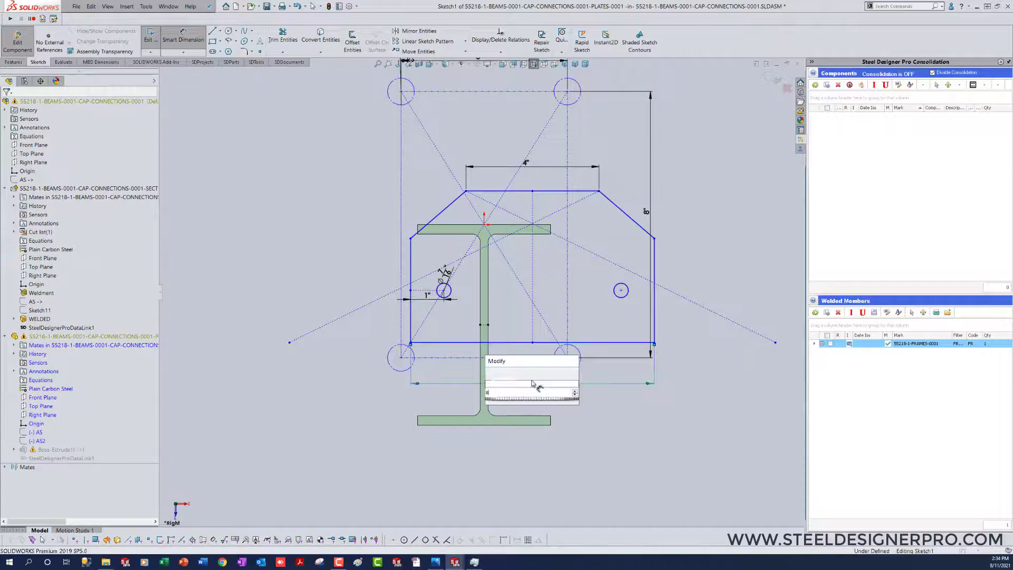
type("8")
key("Return")
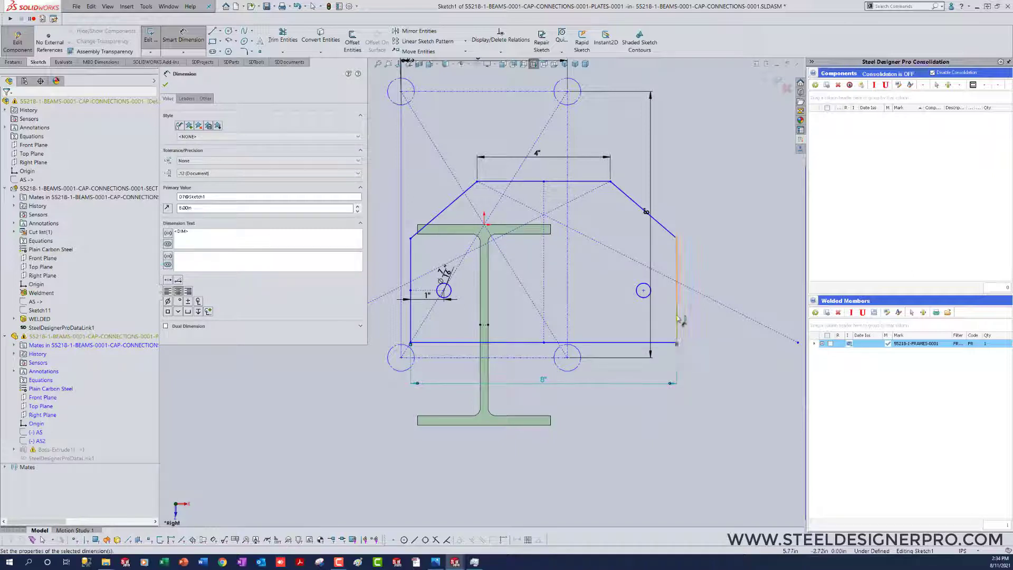
Dimension the outline's right vertical side to 3.5 in
left_click(680, 288)
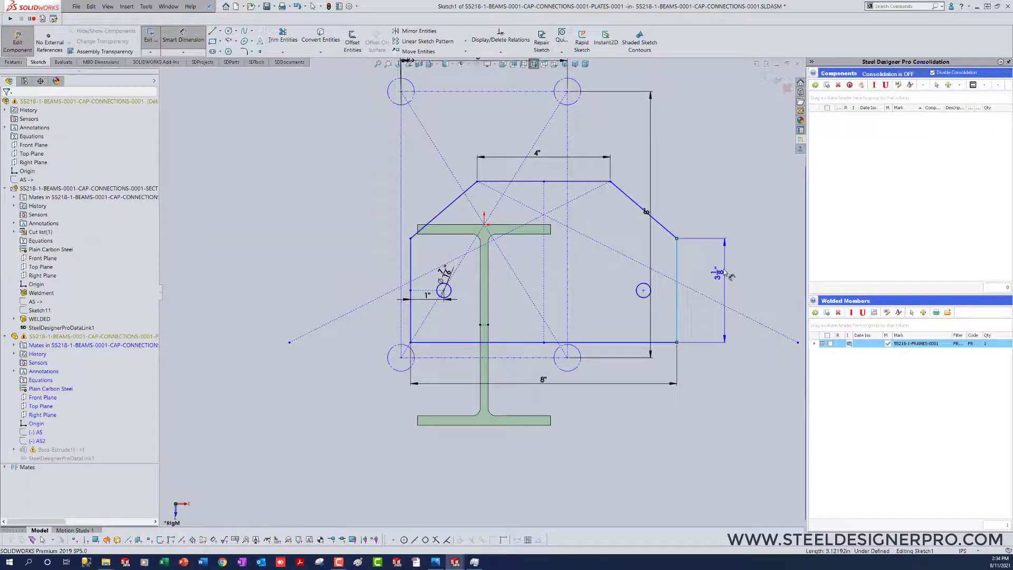
left_click(724, 273)
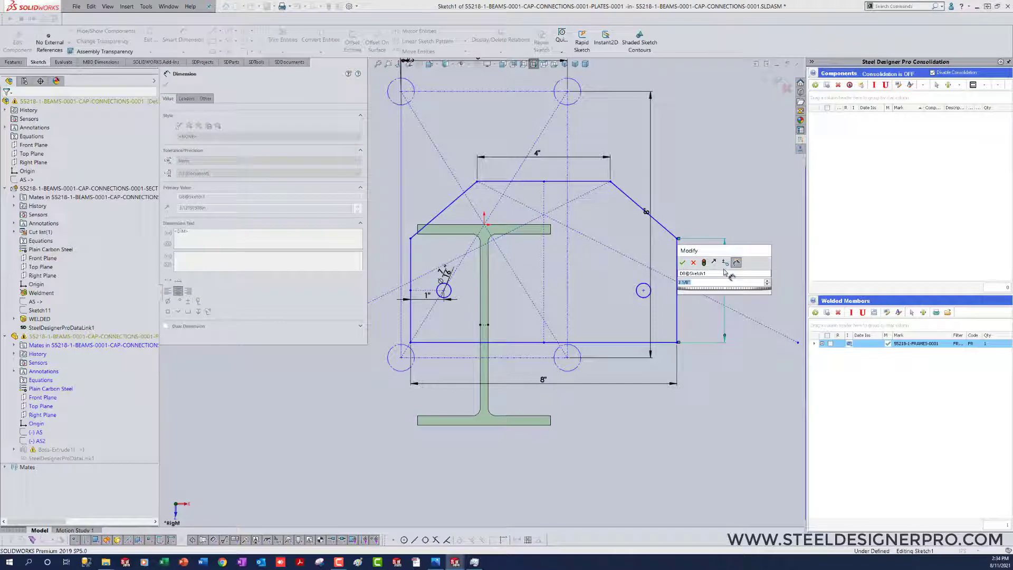
type("3.5")
key("Return")
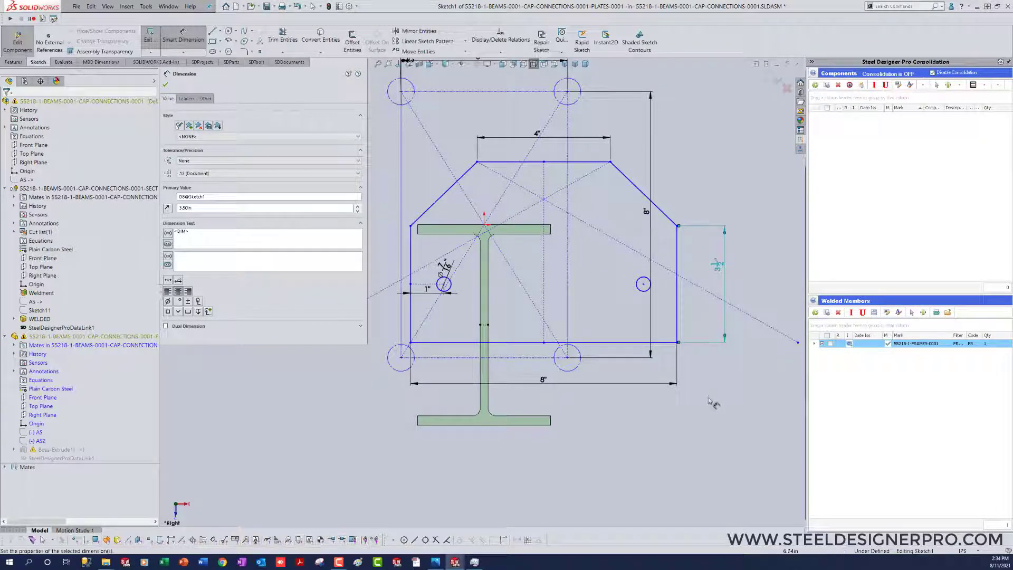
key("Escape")
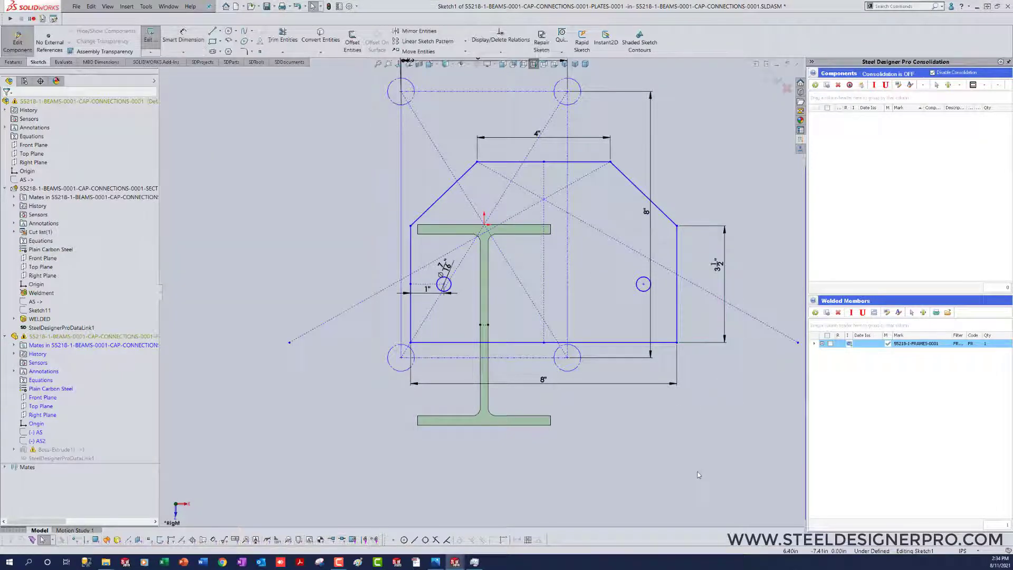
Centre the outline on the beam by making the vertical construction line's midpoint coincide with the short web line's midpoint
right_click(546, 268)
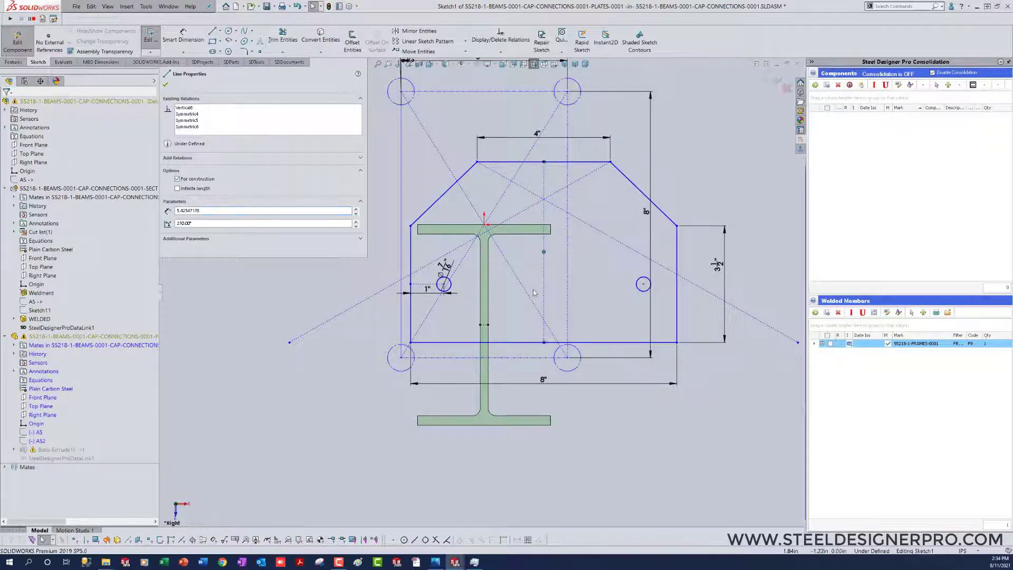
left_click(486, 326, "ctrl")
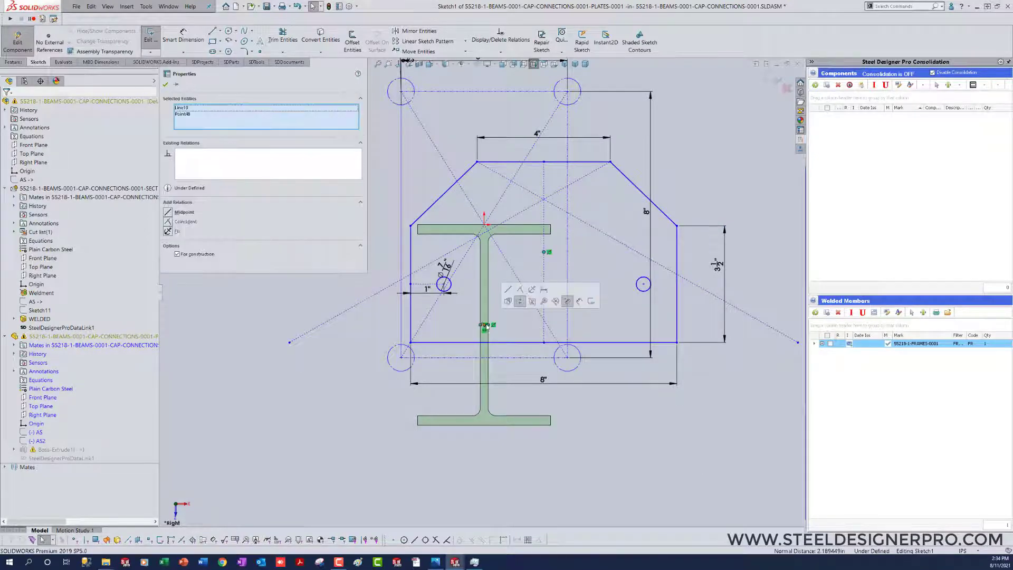
left_click(507, 290)
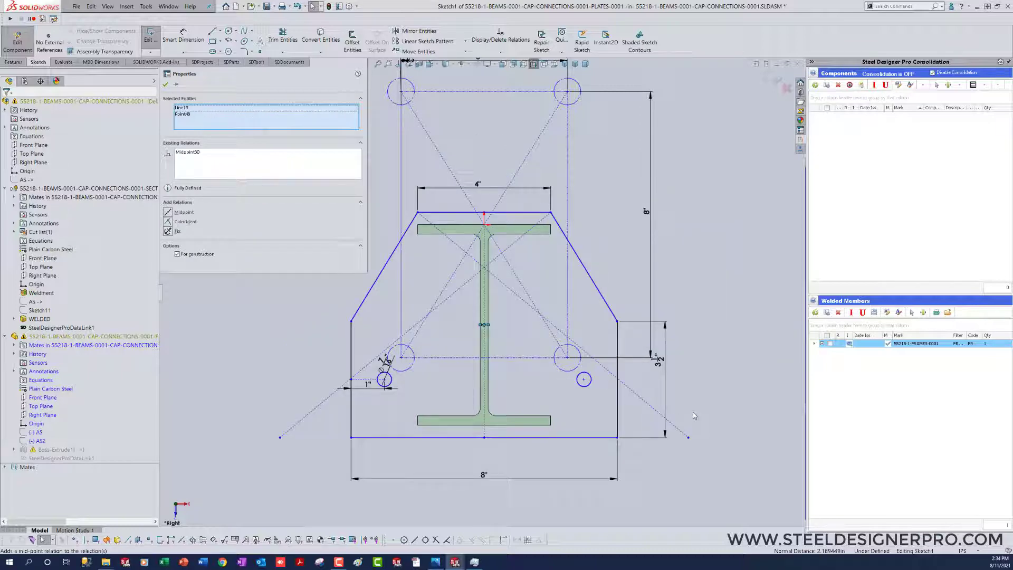
Raise the plate outline on the beam and dimension its lower edge 1/4 in above the bottom flange's underside
left_click_drag(617, 437, 618, 420)
left_click(751, 471)
right_click_drag(751, 470, 701, 278)
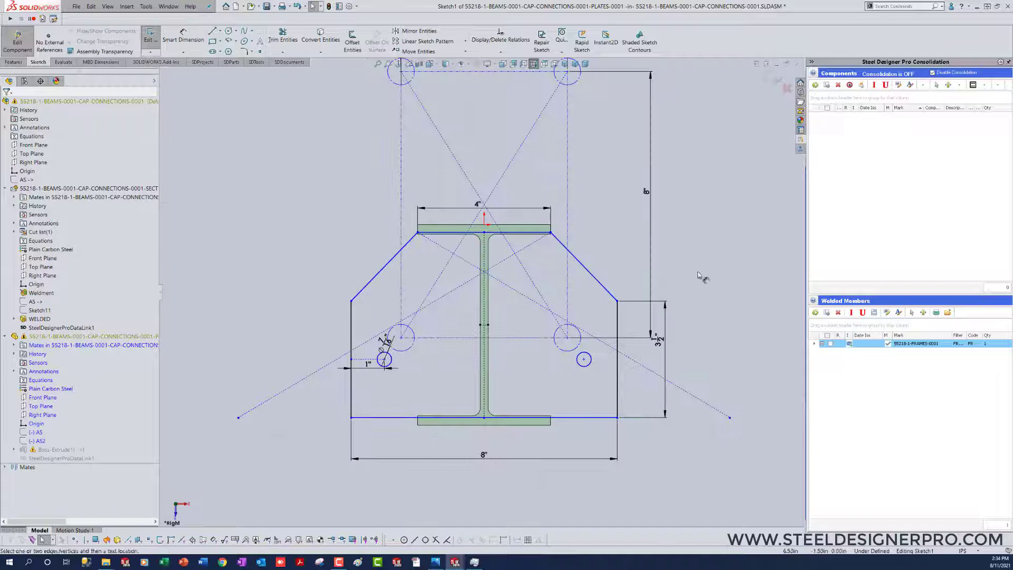
left_click(554, 417)
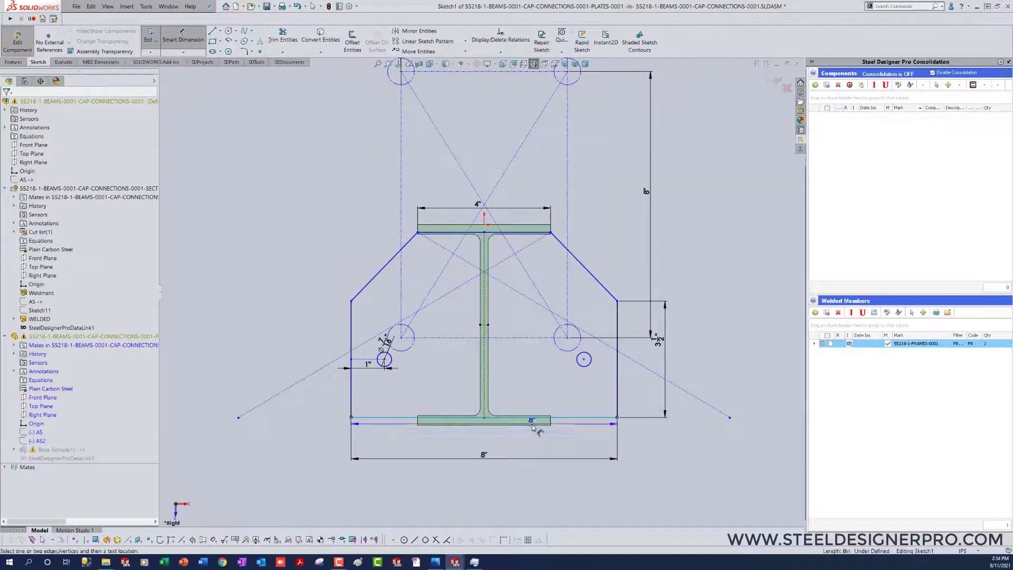
left_click(532, 451)
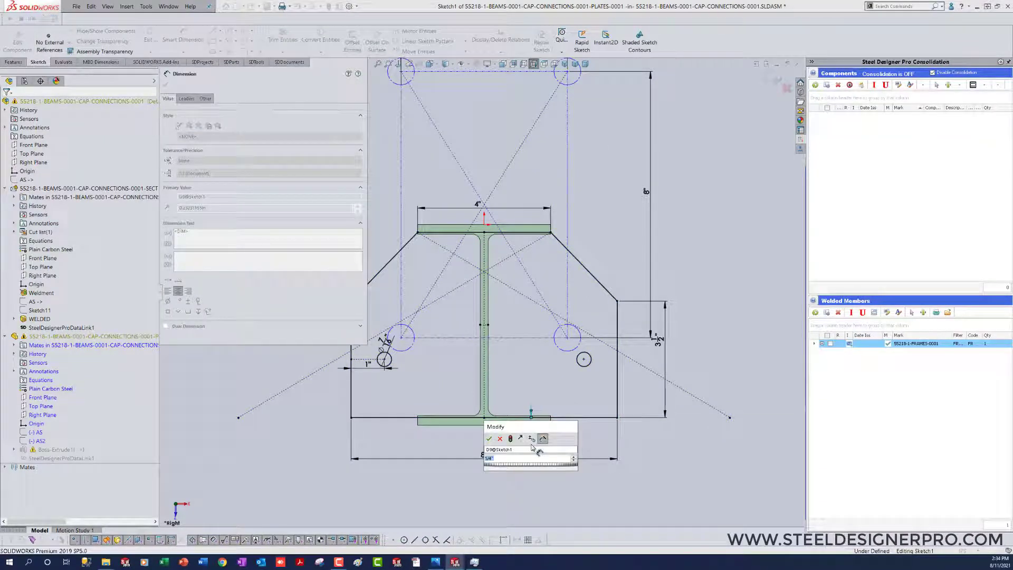
key("Return")
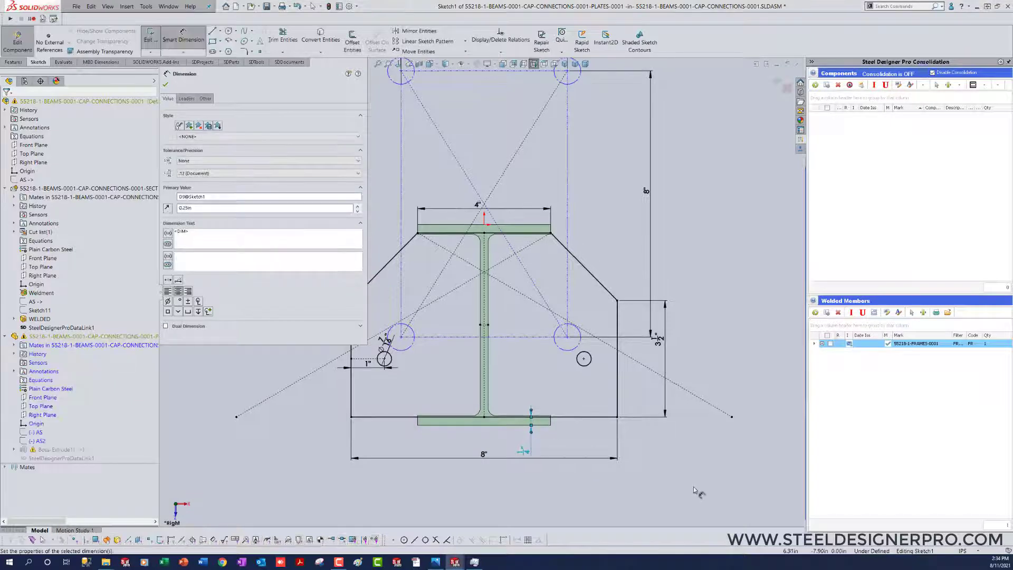
left_click(693, 487)
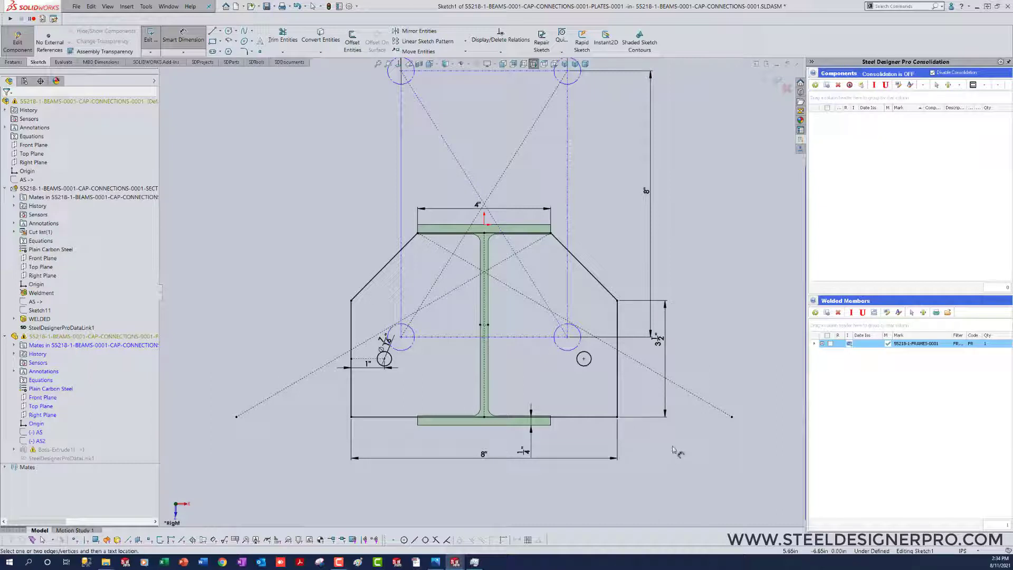
key("Escape")
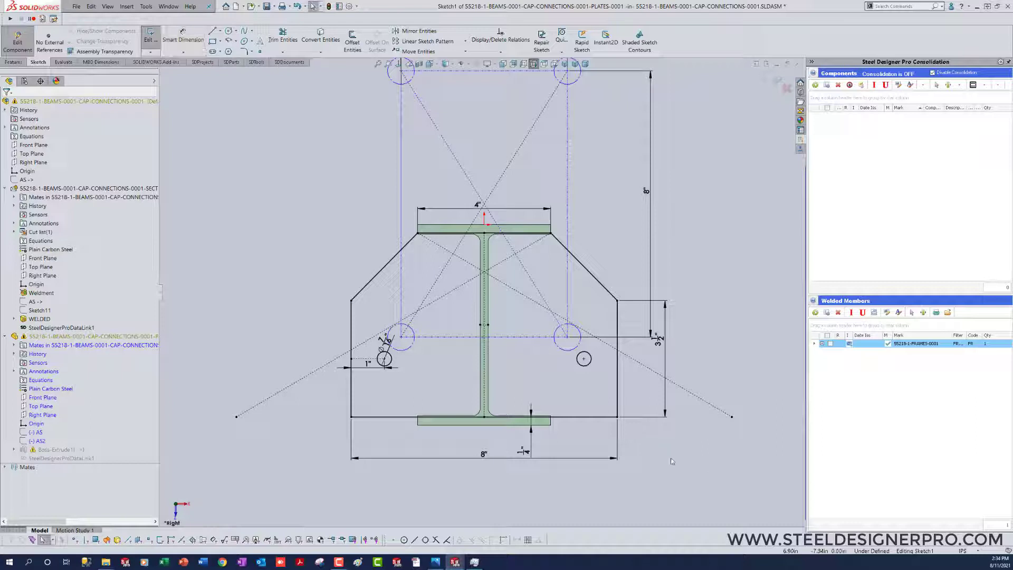
Delete the two small bolt-hole circles inside the plate outline
left_click(391, 363)
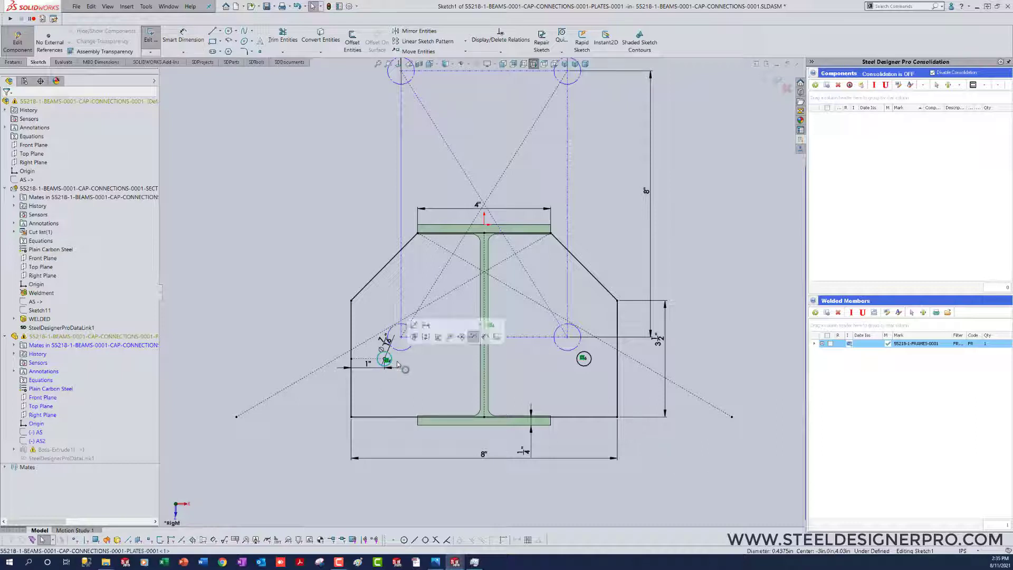
left_click(585, 367, "ctrl")
key("Delete")
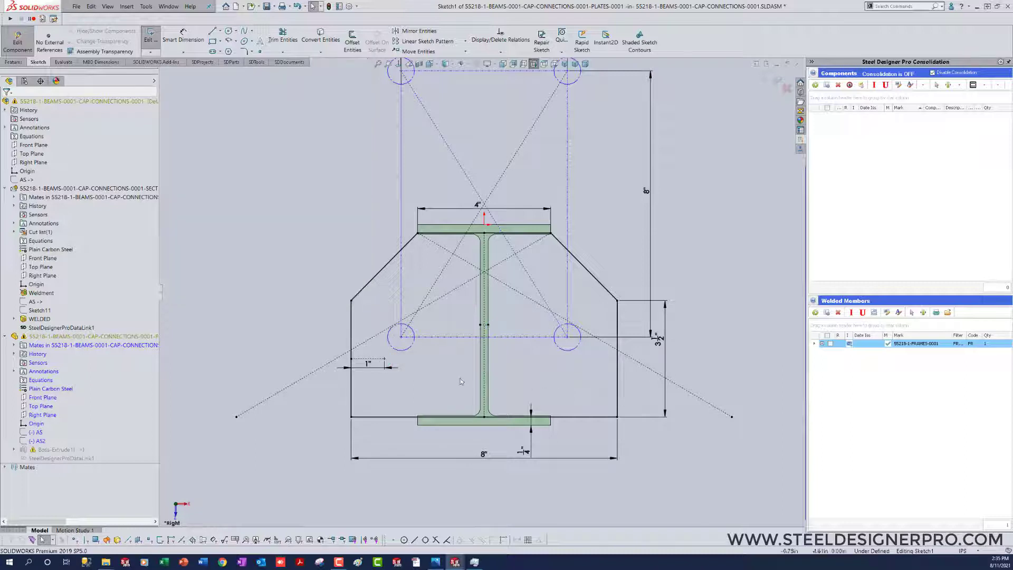
Set the diameter of the rectangular bolt pattern's construction circles to 0.4375 in
scroll(451, 366, "up", 3)
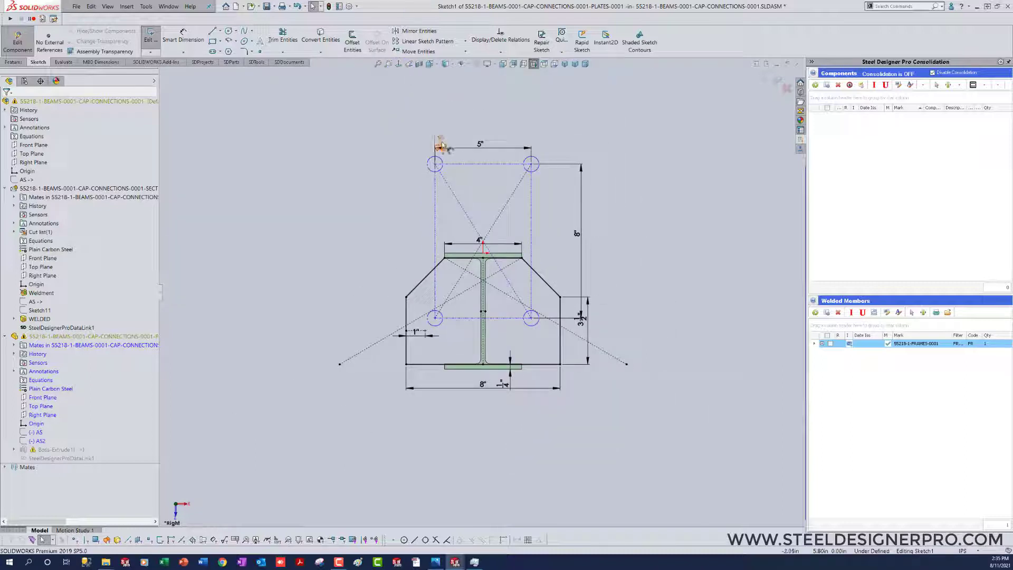
double_click(440, 145)
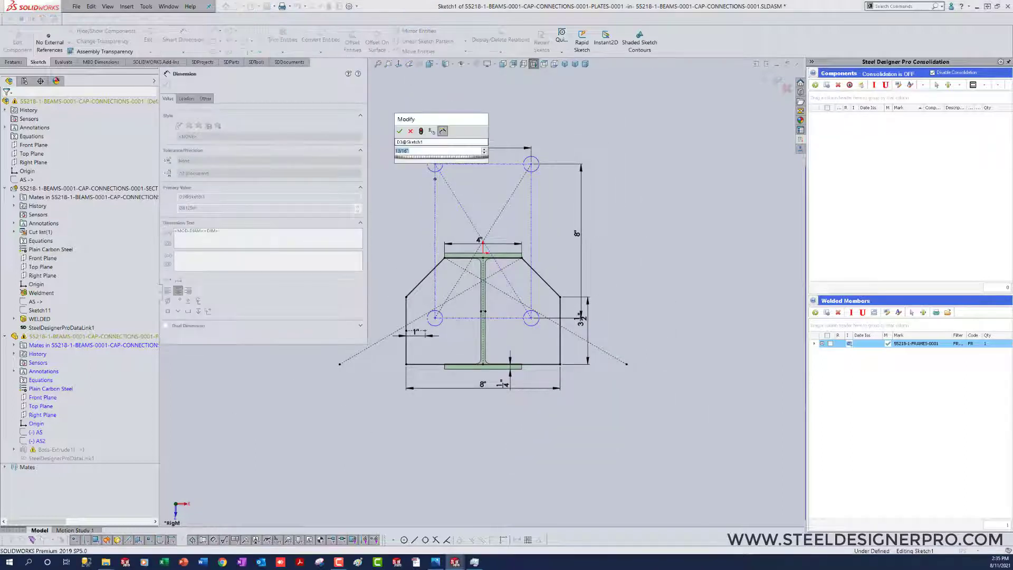
type(".4375")
key("Return")
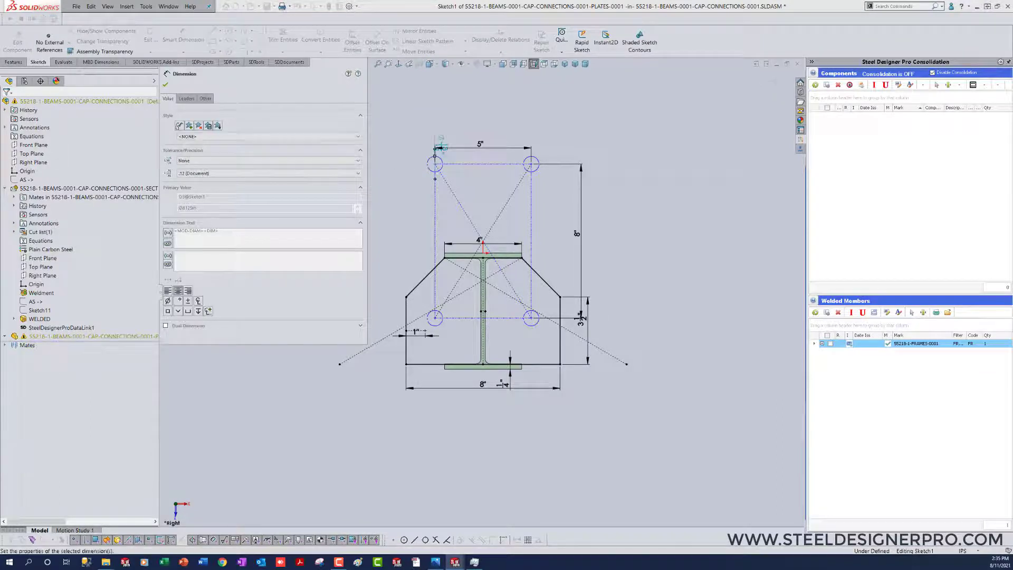
left_click(438, 347)
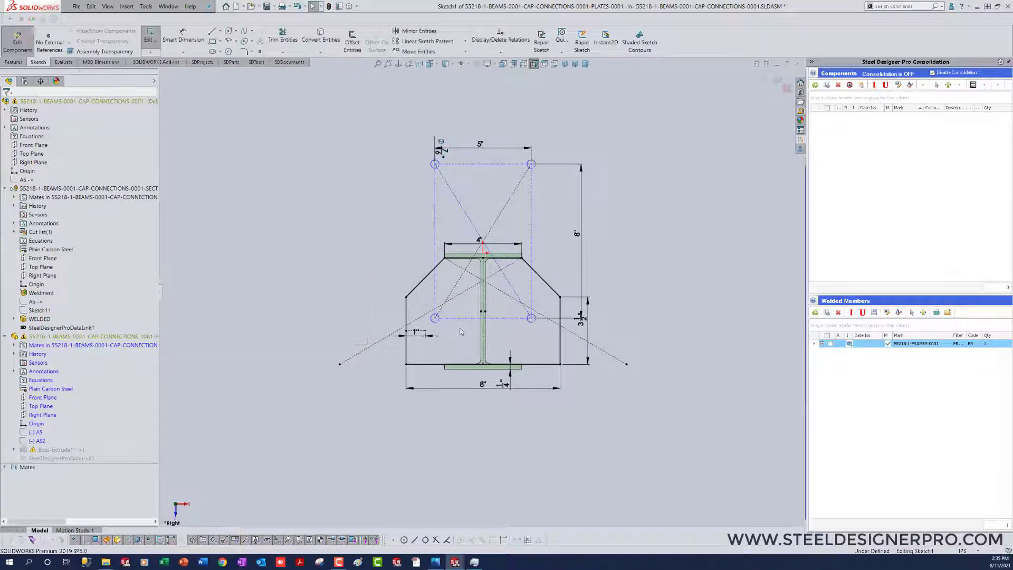
Try to merge the bolt pattern's lower-left circle centre with the inner endpoint of the 1 in construction line
left_click(434, 319)
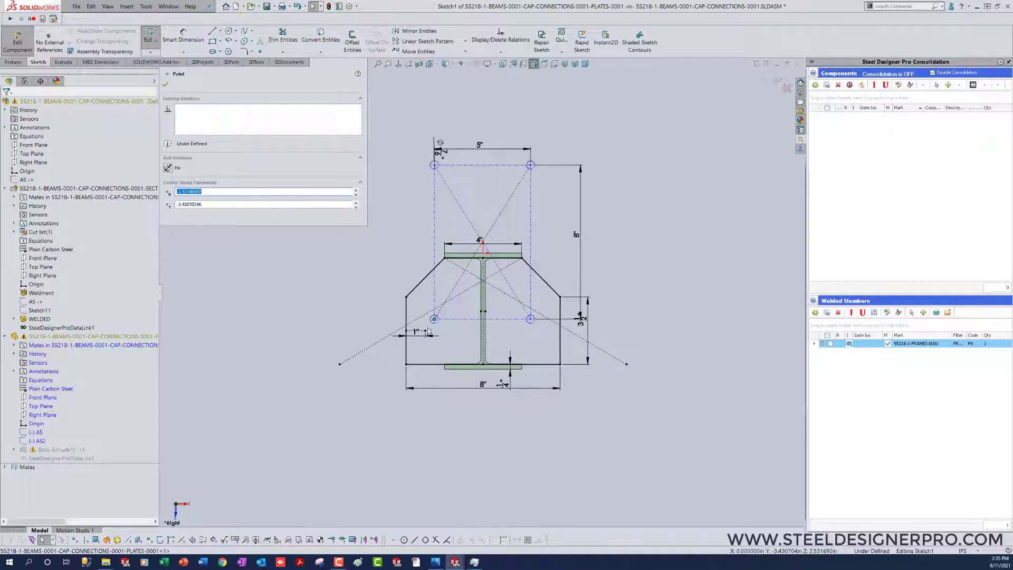
left_click(425, 331, "ctrl")
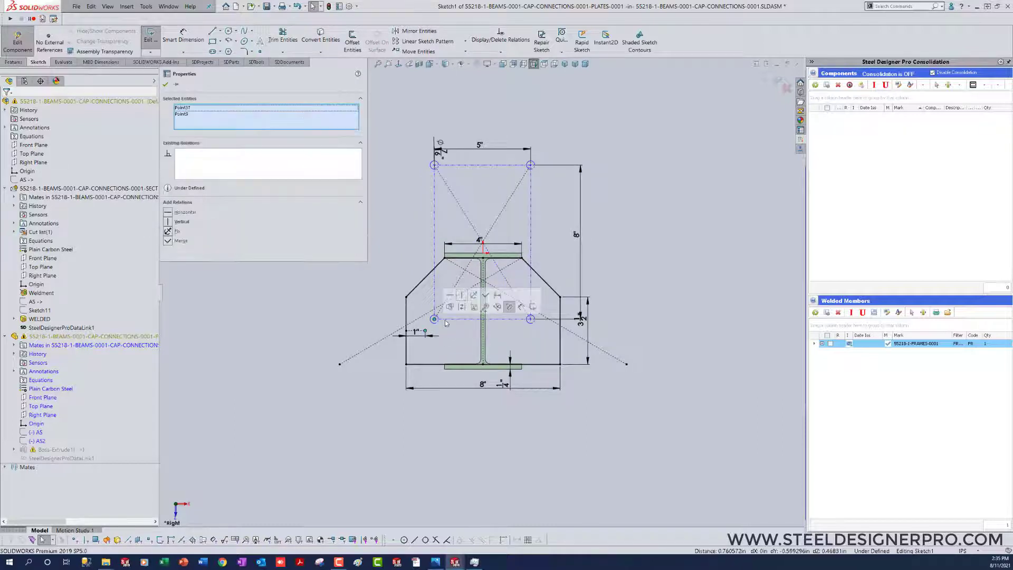
left_click(485, 296)
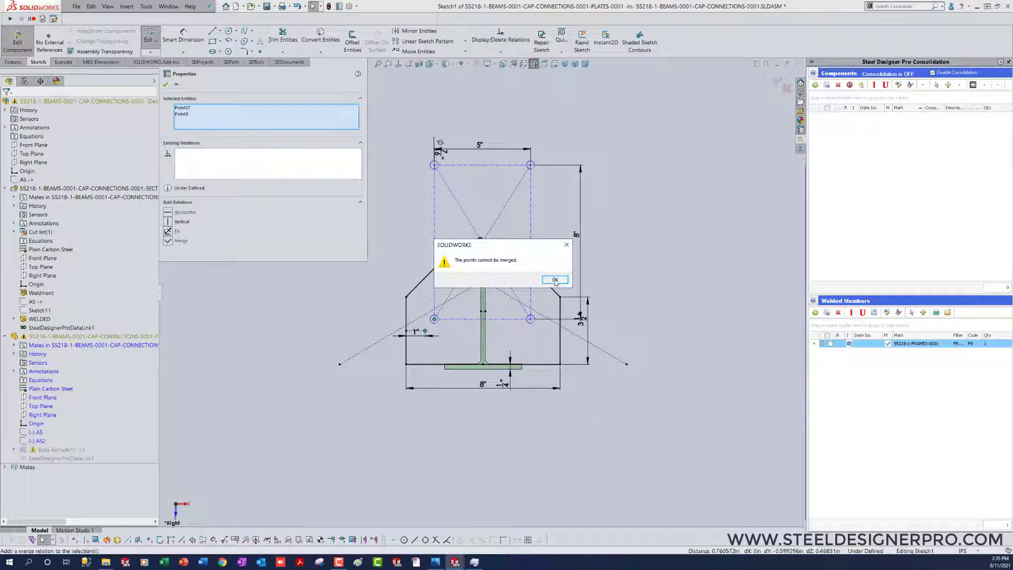
left_click(555, 279)
scroll(461, 337, "down", 5)
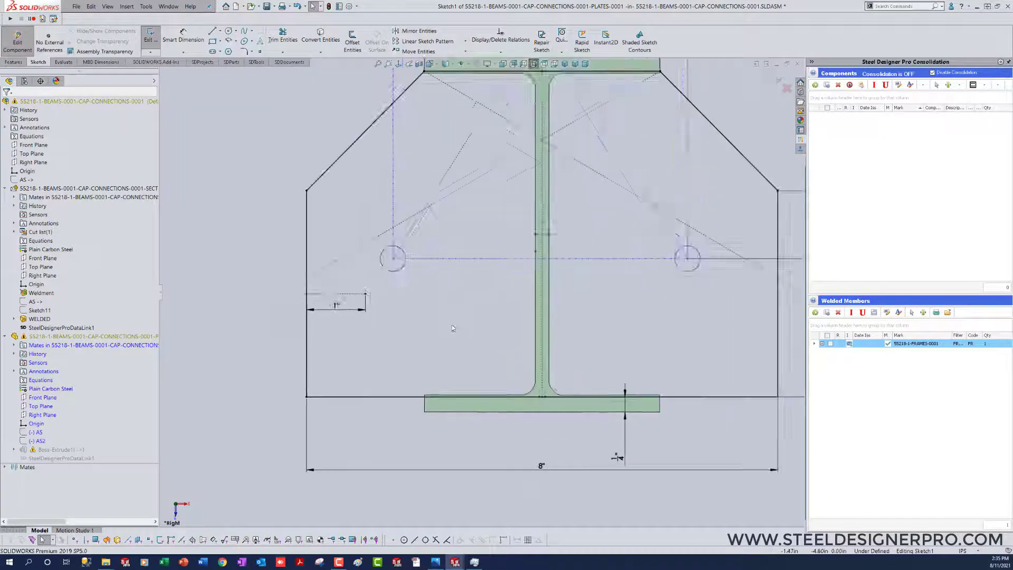
Make the midpoint of the hole rectangle's lower construction line coincident with the plate's vertical centreline
scroll(452, 328, "down", 2)
left_click_drag(382, 244, 368, 288)
scroll(500, 309, "up", 5)
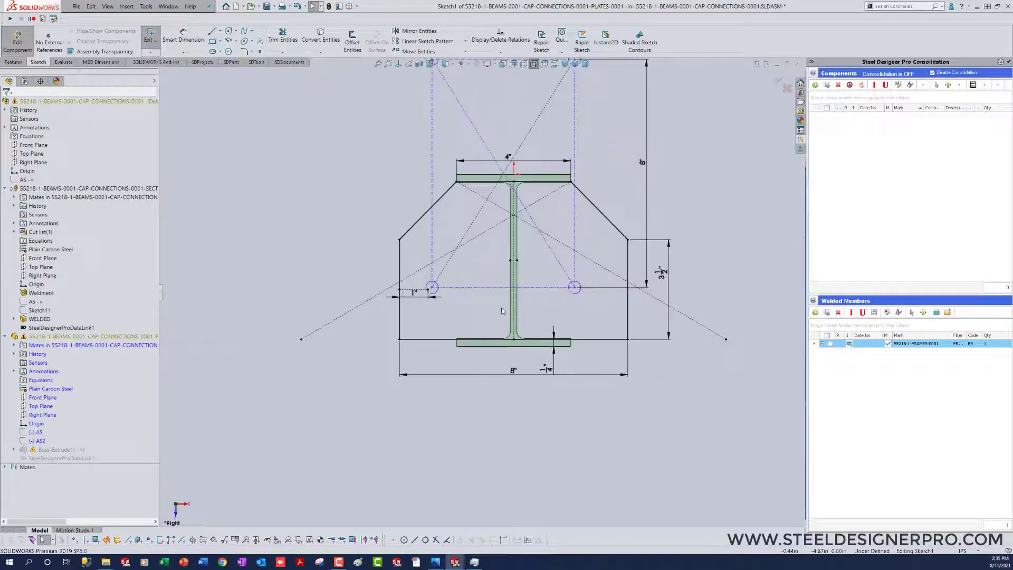
scroll(505, 307, "up", 1)
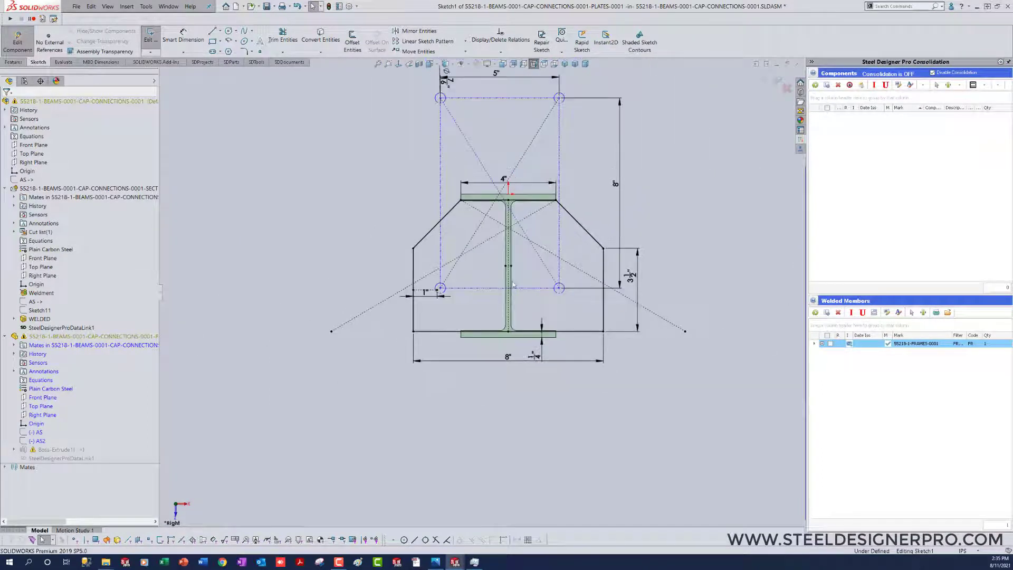
scroll(532, 239, "down", 1)
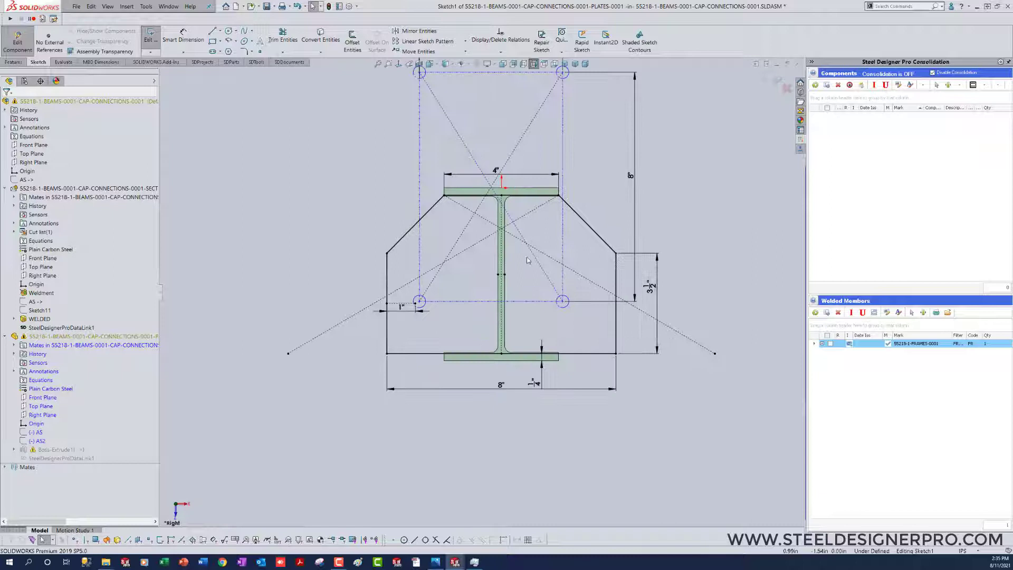
right_click(512, 304)
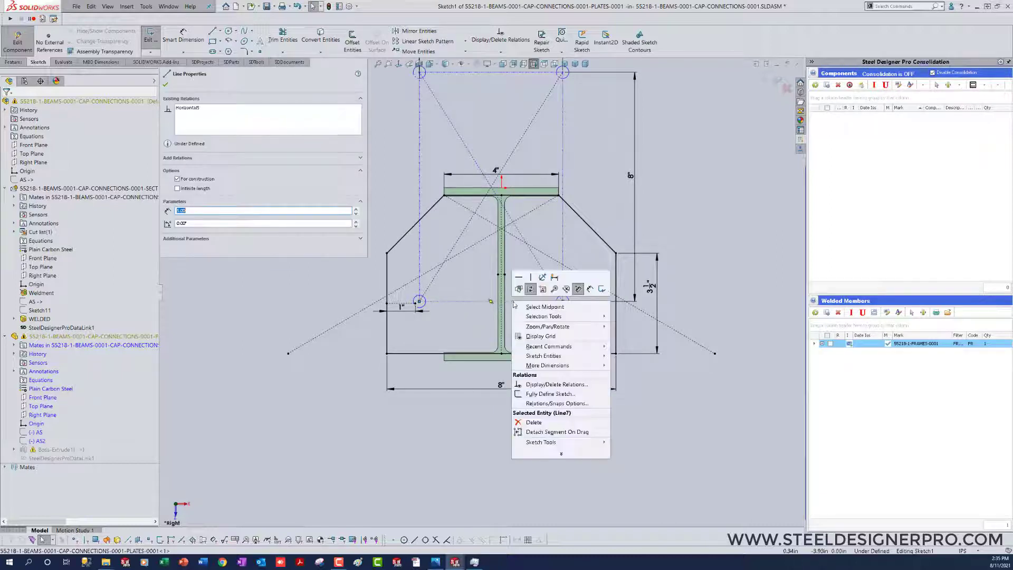
left_click(507, 316)
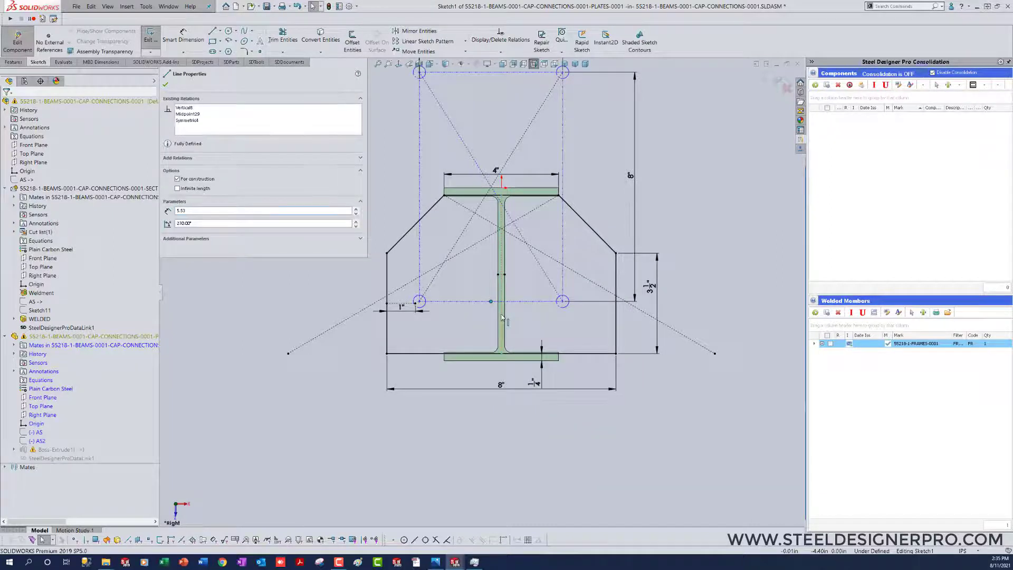
left_click(491, 301, "ctrl")
left_click(536, 279)
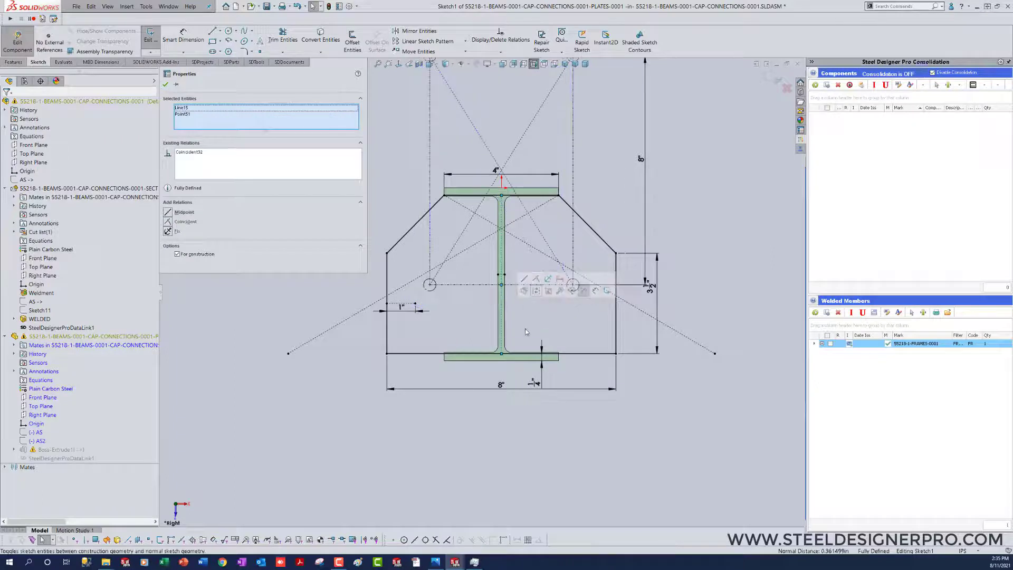
left_click(525, 328)
Move the hole diameter dimension outward, clear of the 5-inch hole spacing dimension
scroll(521, 317, "up", 3)
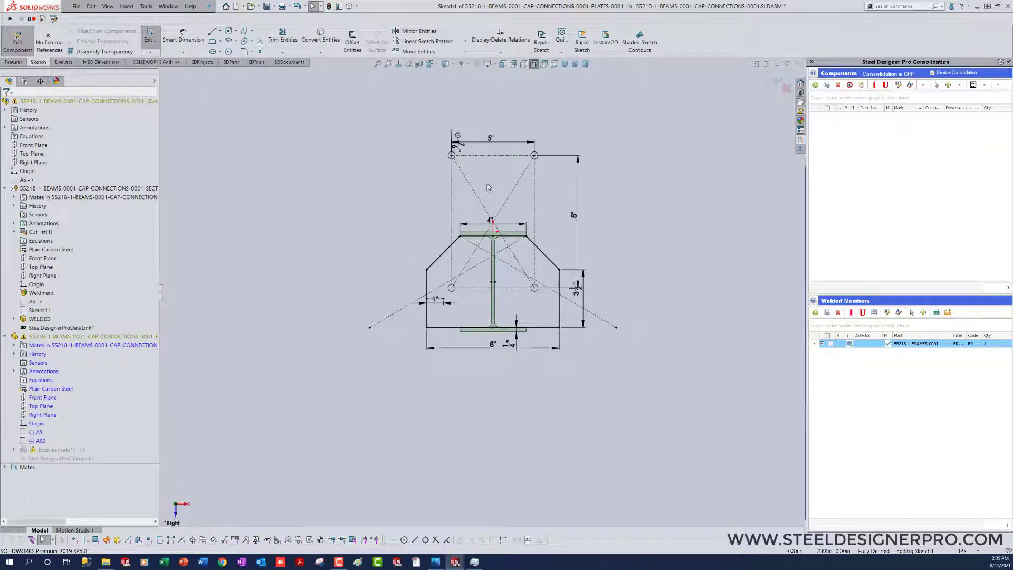
scroll(490, 185, "down", 1)
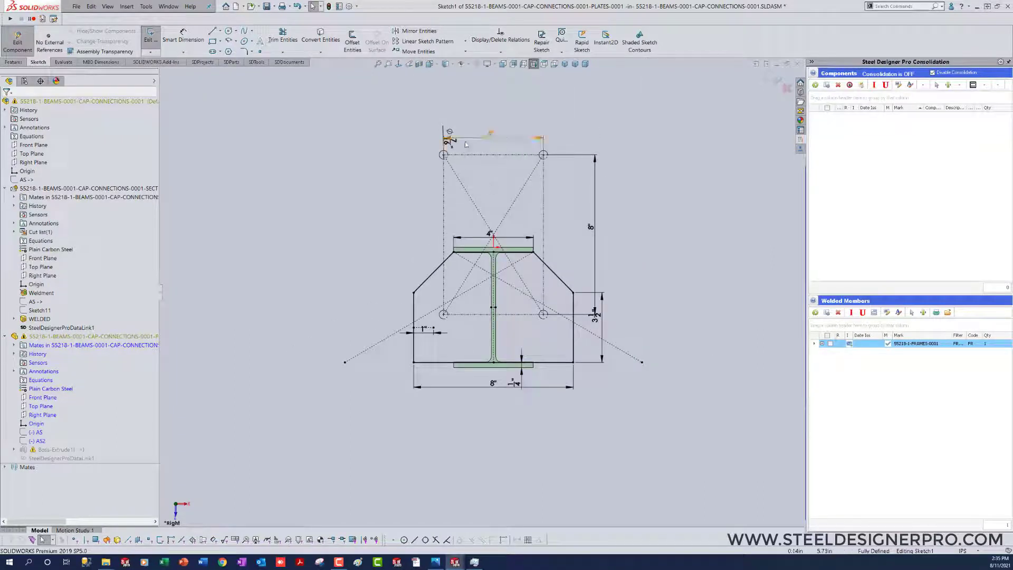
left_click_drag(450, 141, 394, 127)
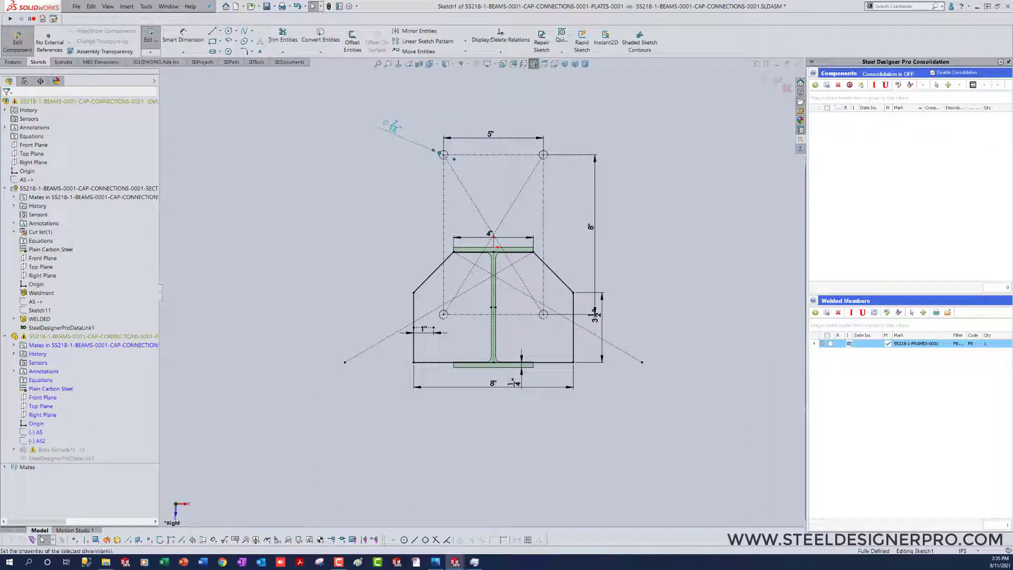
left_click(532, 347)
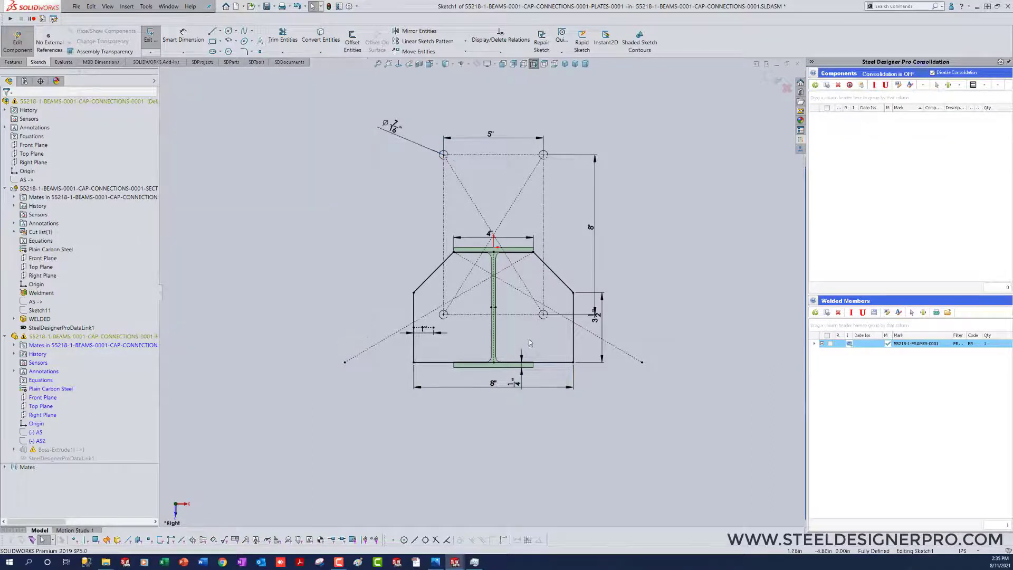
Delete the vertical 8-inch and horizontal 5-inch spacing dimensions of the hole rectangle
left_click(594, 228)
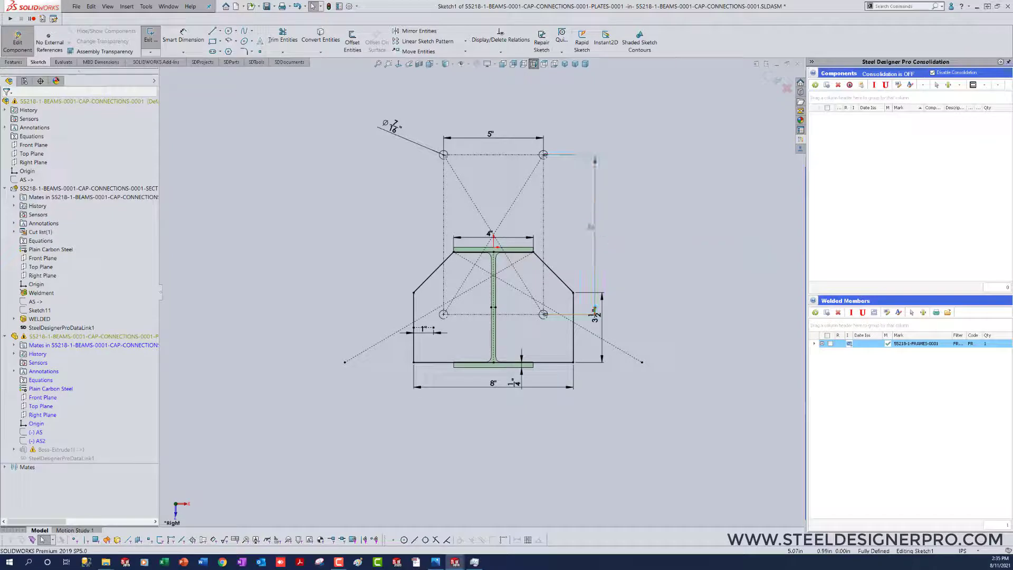
key("Delete")
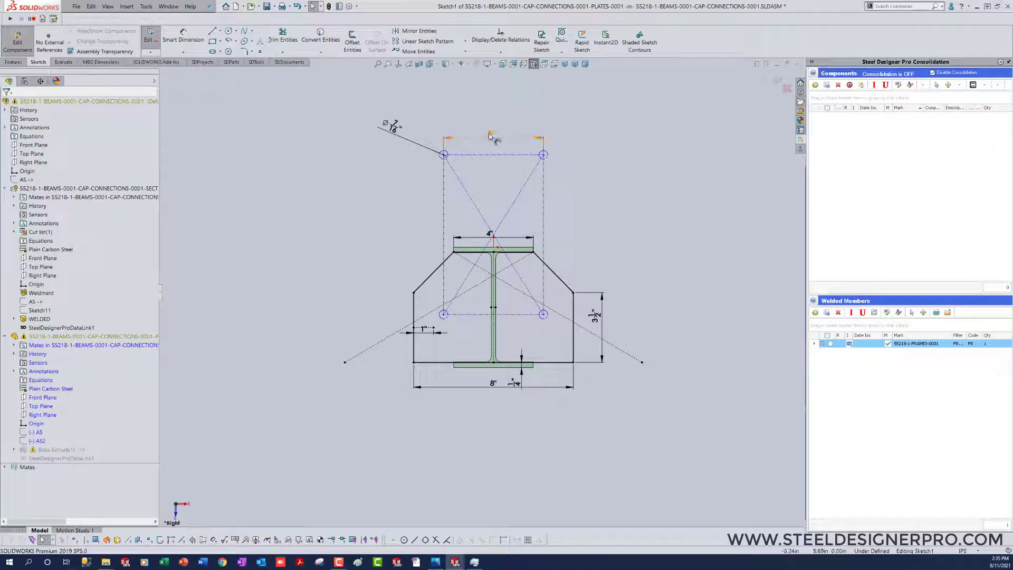
left_click(490, 137)
key("Delete")
Merge the centre of the lower-left hole with the inner endpoint of the 1-inch construction line
scroll(449, 315, "down", 5)
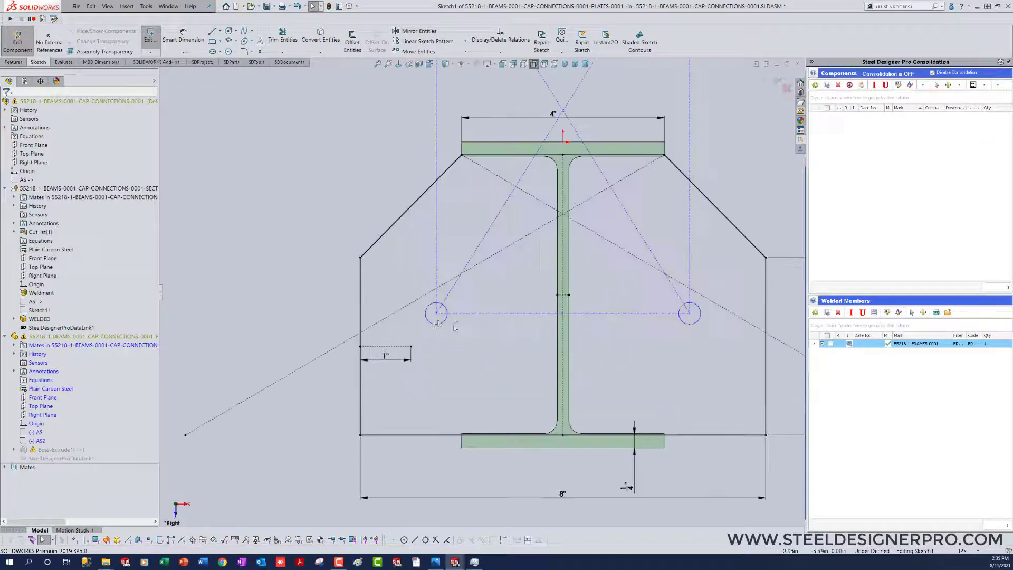
left_click(436, 314)
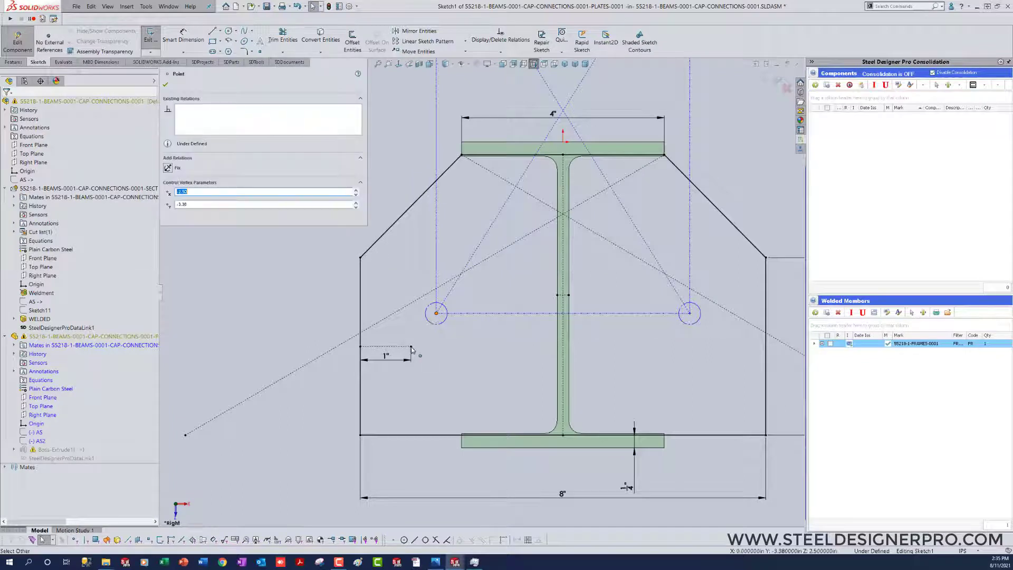
left_click(411, 347, "ctrl")
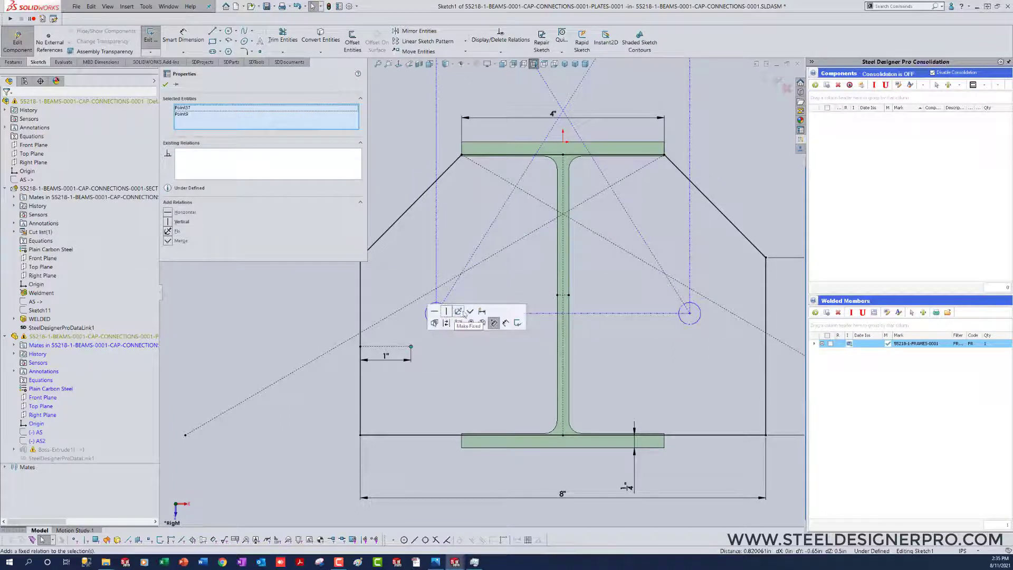
left_click(470, 312)
left_click(470, 383)
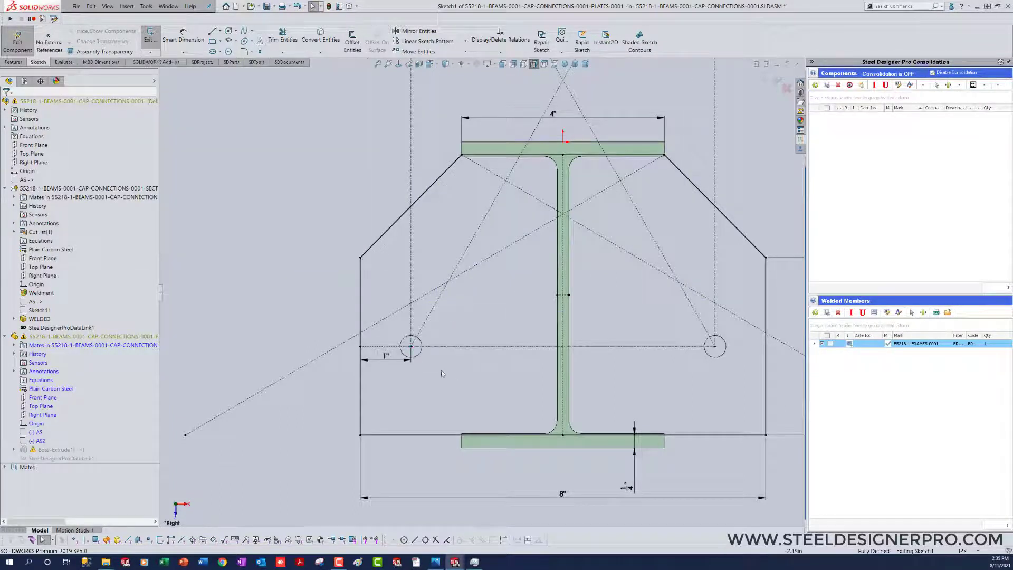
Change the two lower hole circles from construction geometry to regular sketch geometry
left_click(418, 353)
left_click(719, 357, "ctrl")
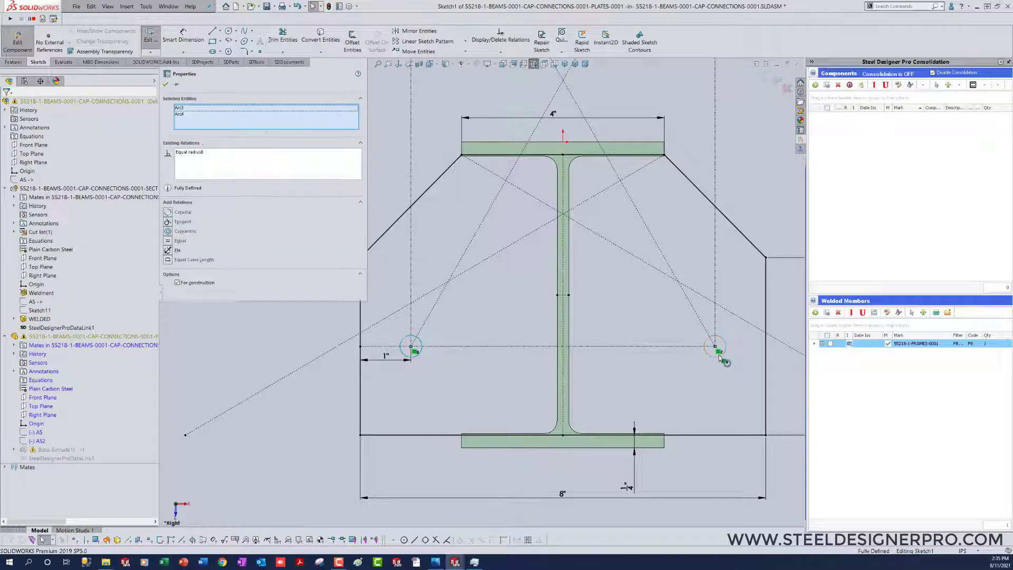
key("c")
scroll(656, 395, "up", 1)
scroll(656, 394, "up", 3)
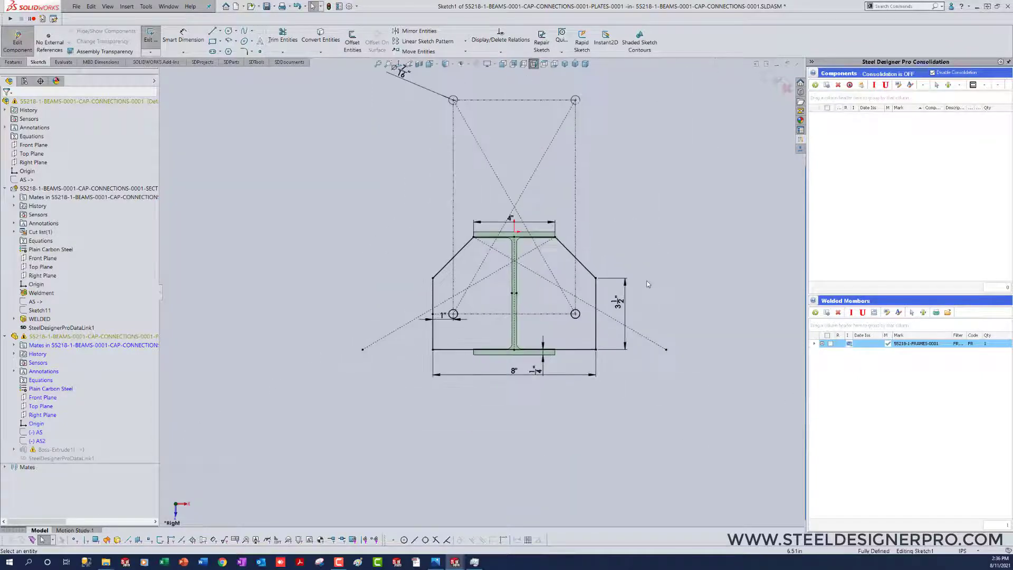
scroll(599, 247, "down", 2)
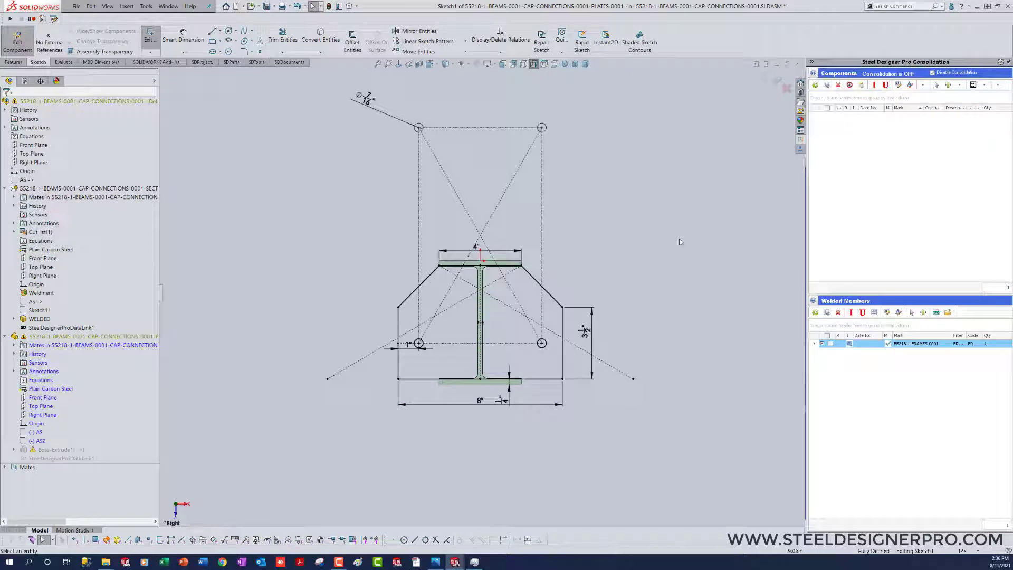
Rebuild to exit the plate sketch, finish editing the plate in place and show the cap connection in isometric view
key("ctrl+b")
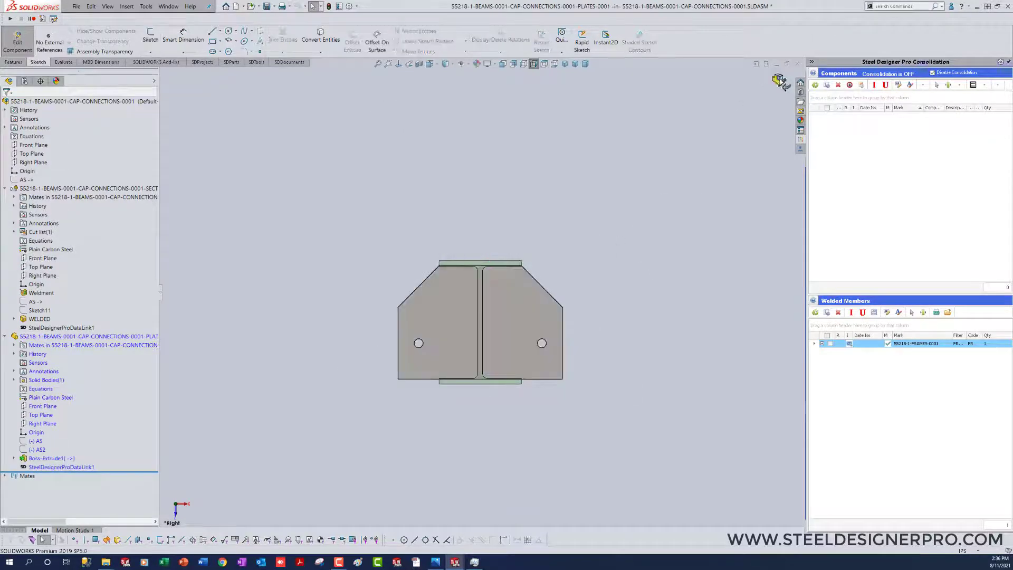
left_click(780, 81)
key("ctrl+7")
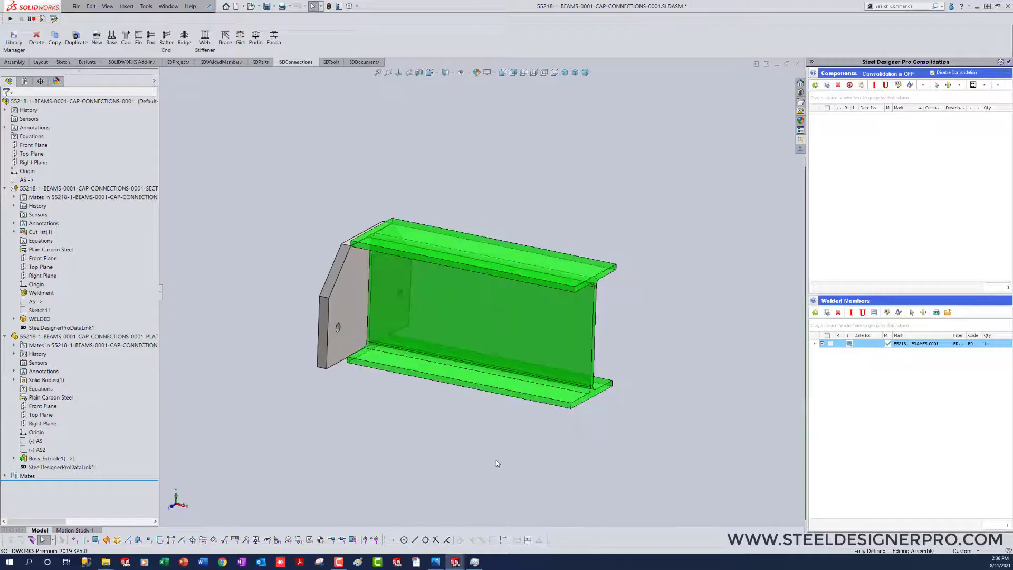
In the 55218-1 assembly, set the cap plate's offset from the beam's bottom edge to 0.125 in
key("ctrl+Tab")
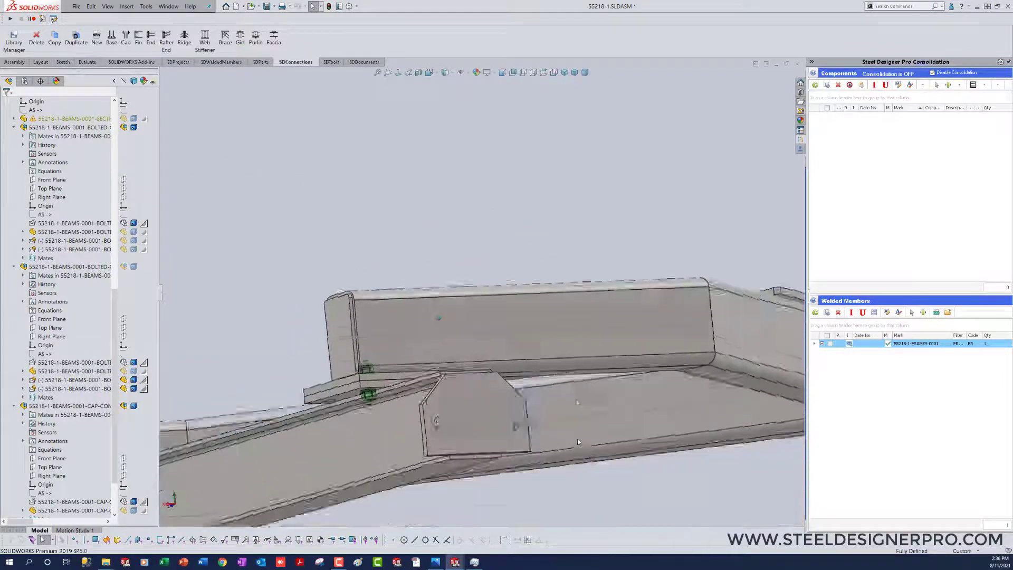
double_click(471, 400)
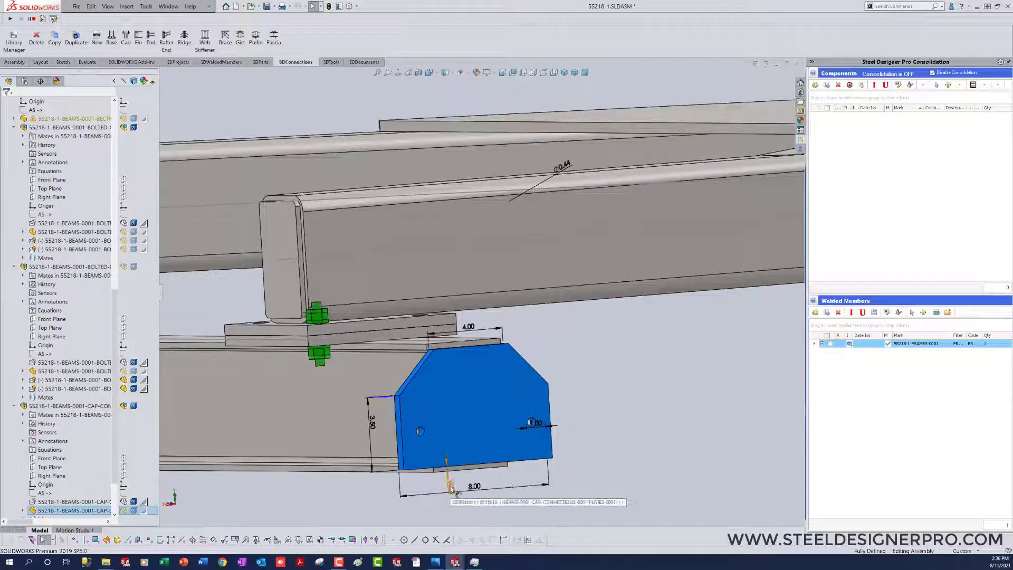
double_click(448, 488)
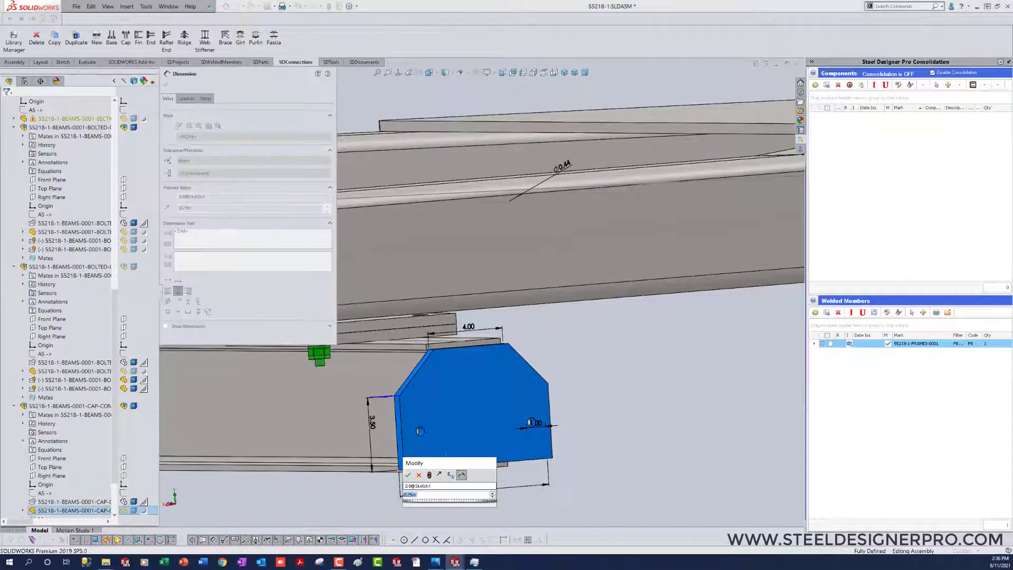
type(".25")
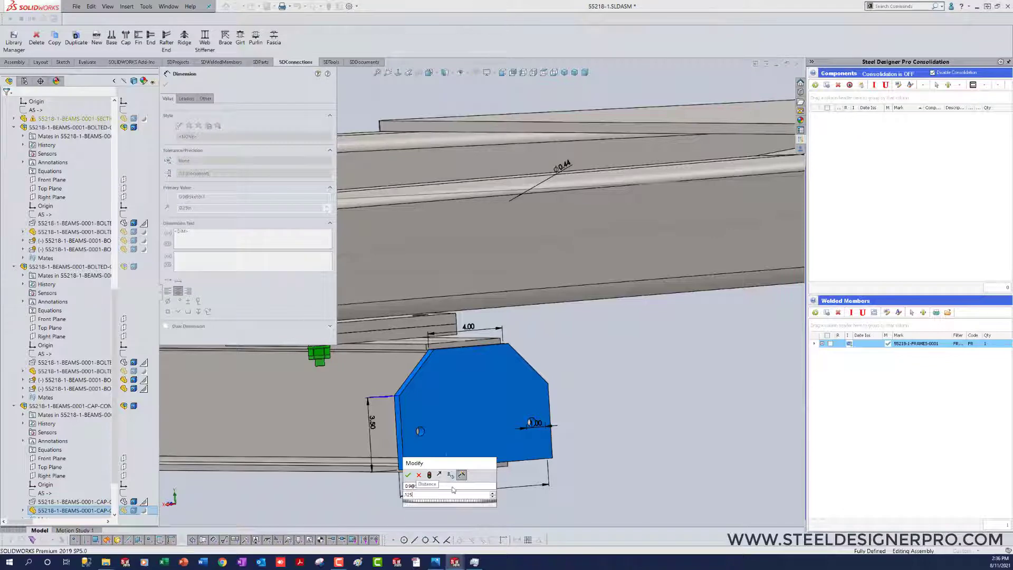
key("Return")
left_click(624, 489)
Delete the Cut-Extrude1 feature and its Sketch12 from the beam section part next to the cap plate
right_click_drag(625, 490, 506, 507)
scroll(454, 471, "down", 2)
middle_click_drag(454, 471, 466, 468)
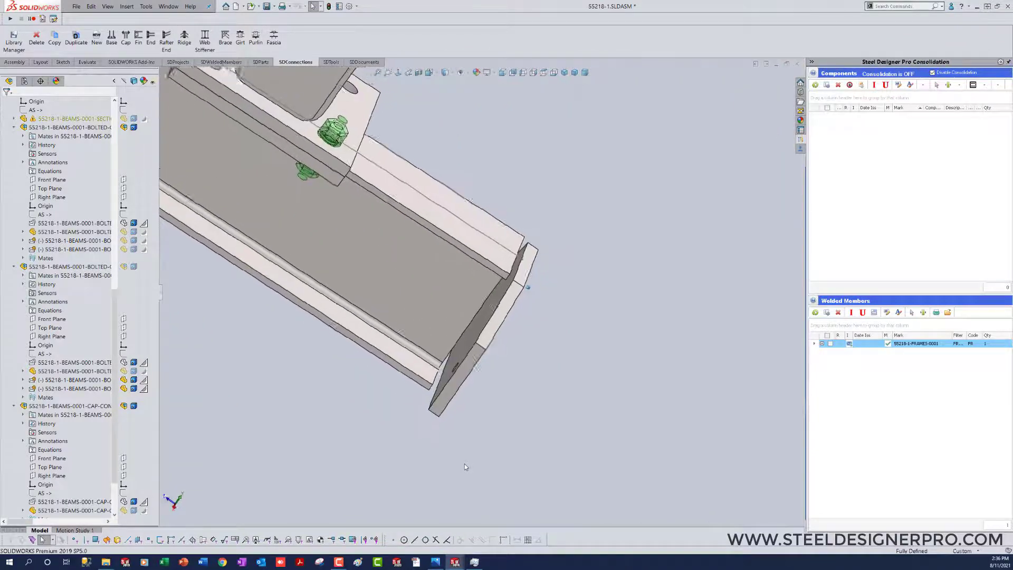
left_click(465, 258)
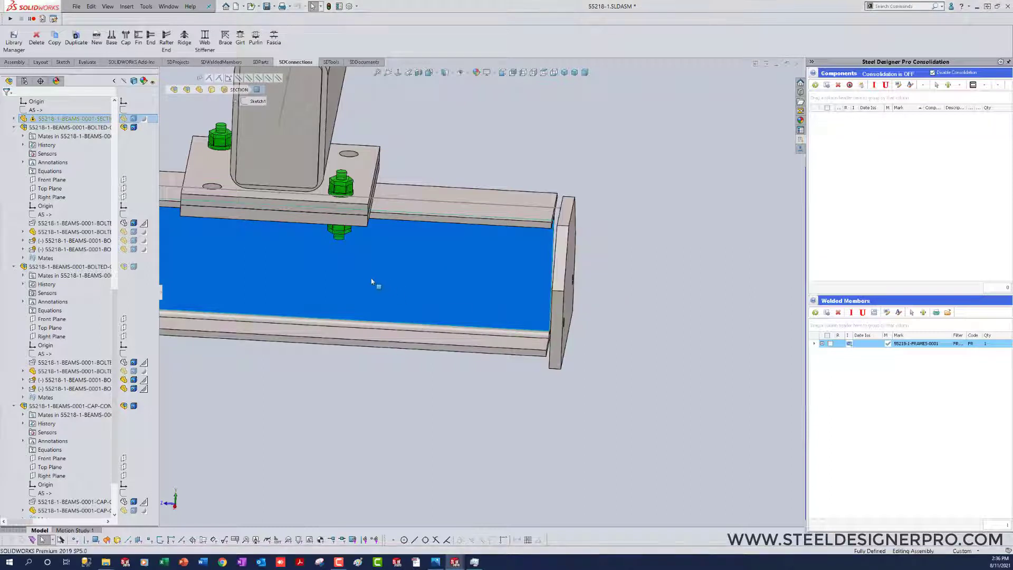
left_click(14, 119)
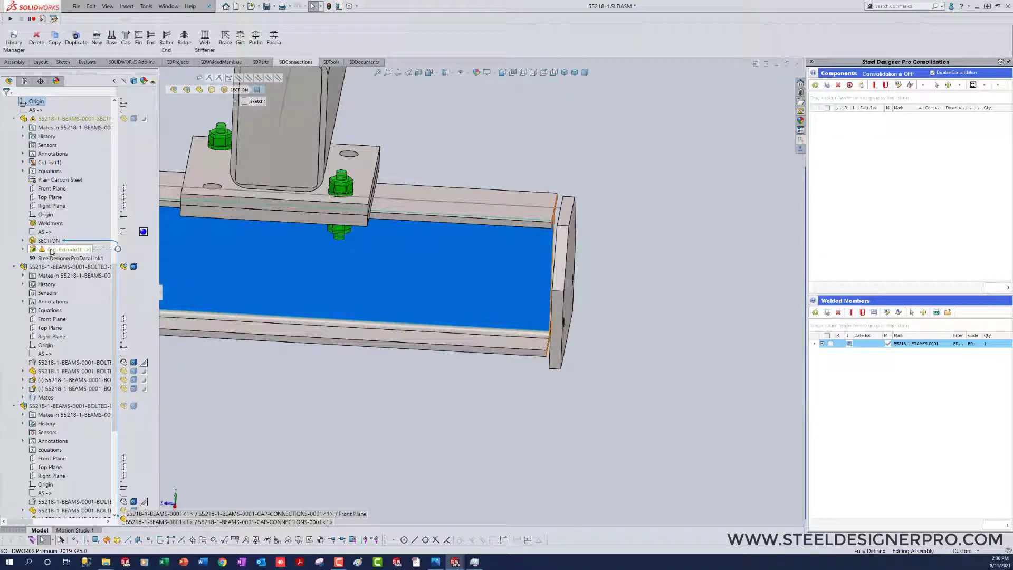
left_click(51, 252)
key("Delete")
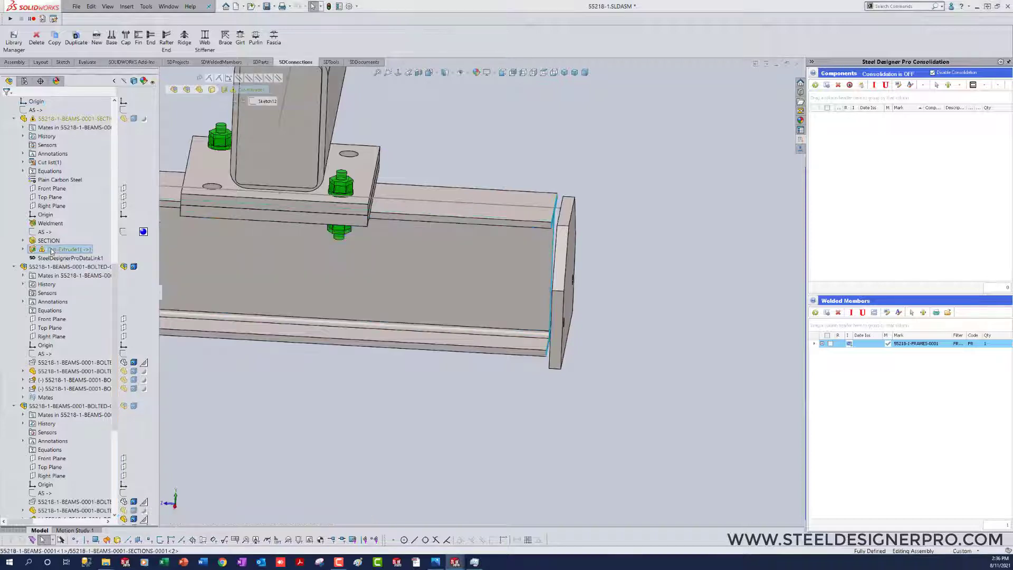
left_click(50, 250)
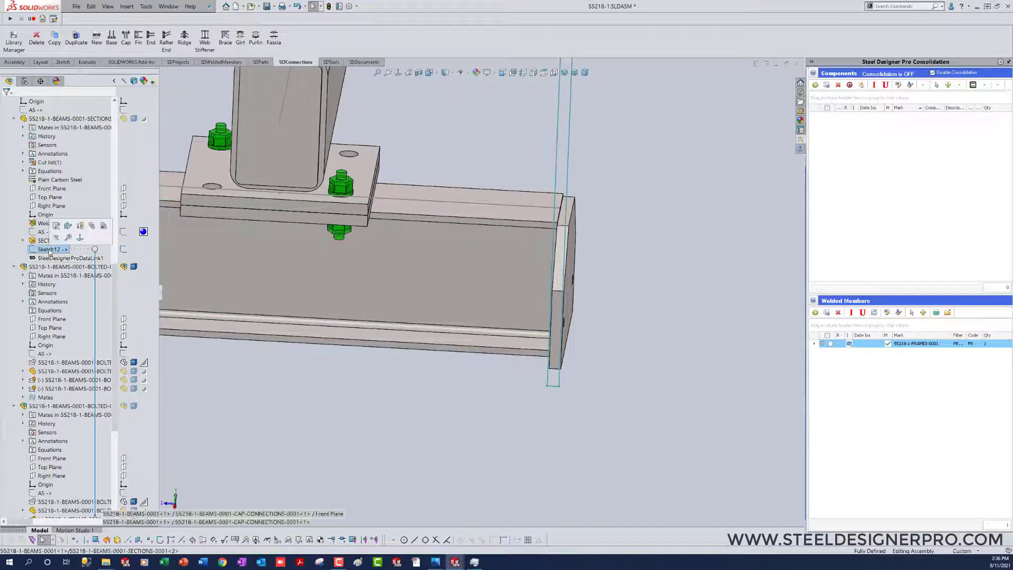
key("Delete")
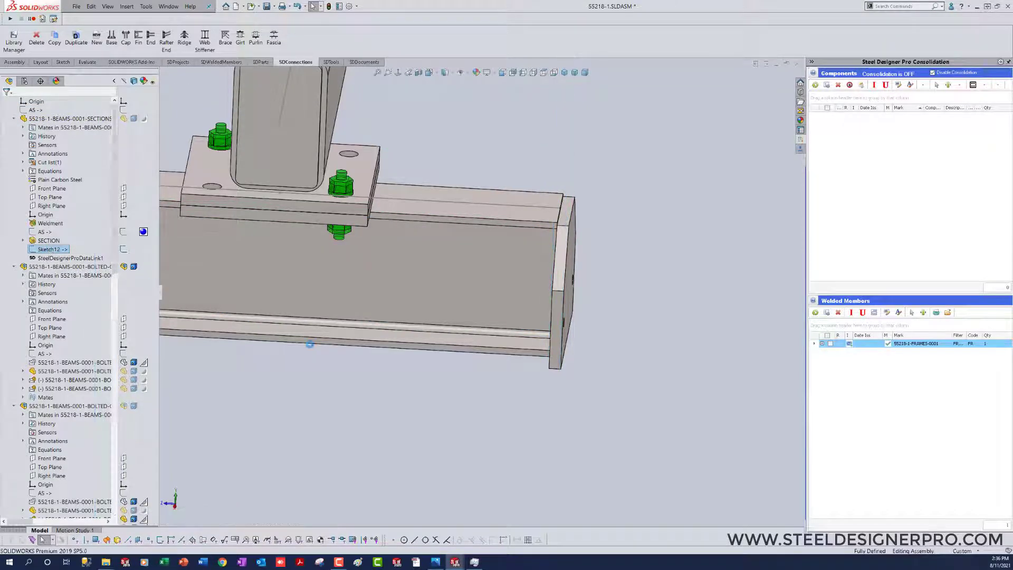
Switch back to the cap connection assembly, save it and collapse all items in its feature tree
scroll(424, 430, "up", 3)
middle_click_drag(423, 430, 454, 403)
key("ctrl+Tab")
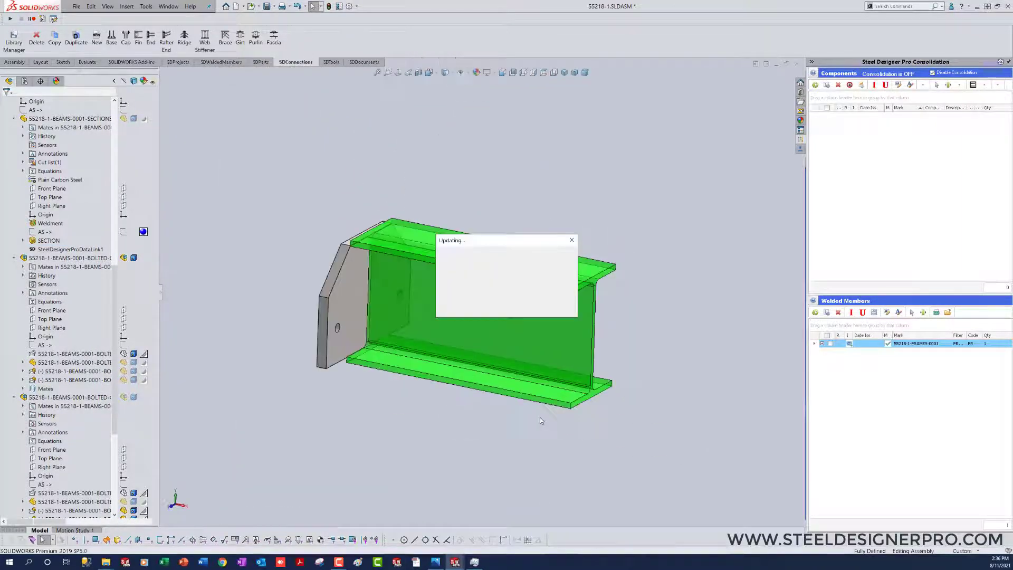
middle_click_drag(475, 444, 592, 461)
key("ctrl+s")
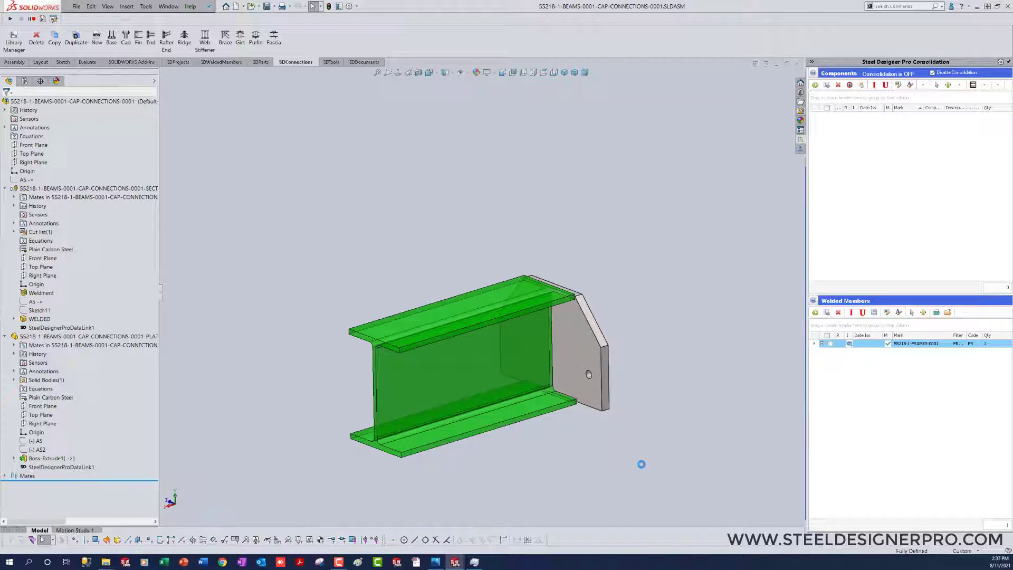
right_click(81, 154)
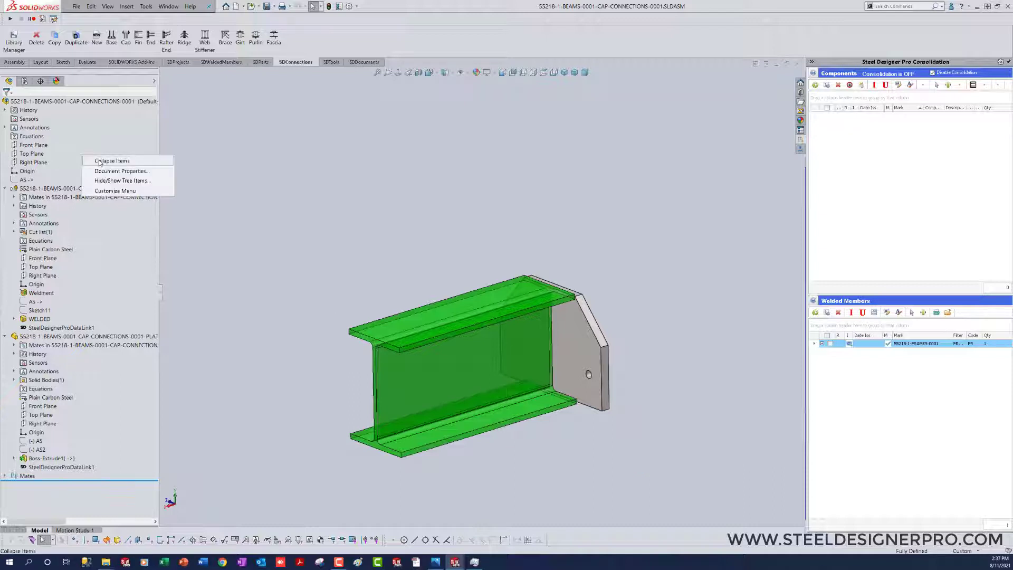
left_click(97, 159)
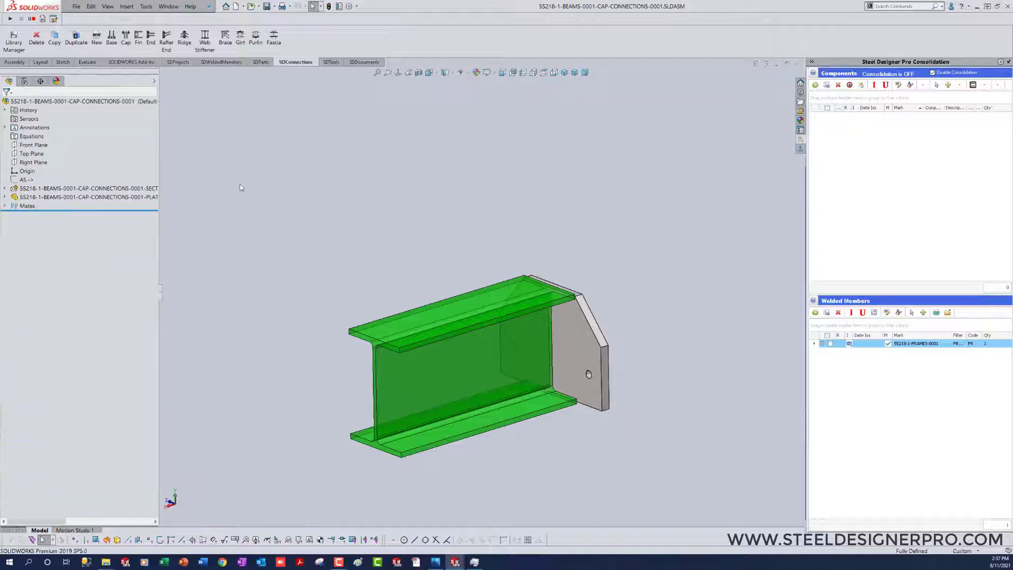
Insert the BLANK library part as a VENDORS part at the origin of the cap connection assembly
left_click(261, 62)
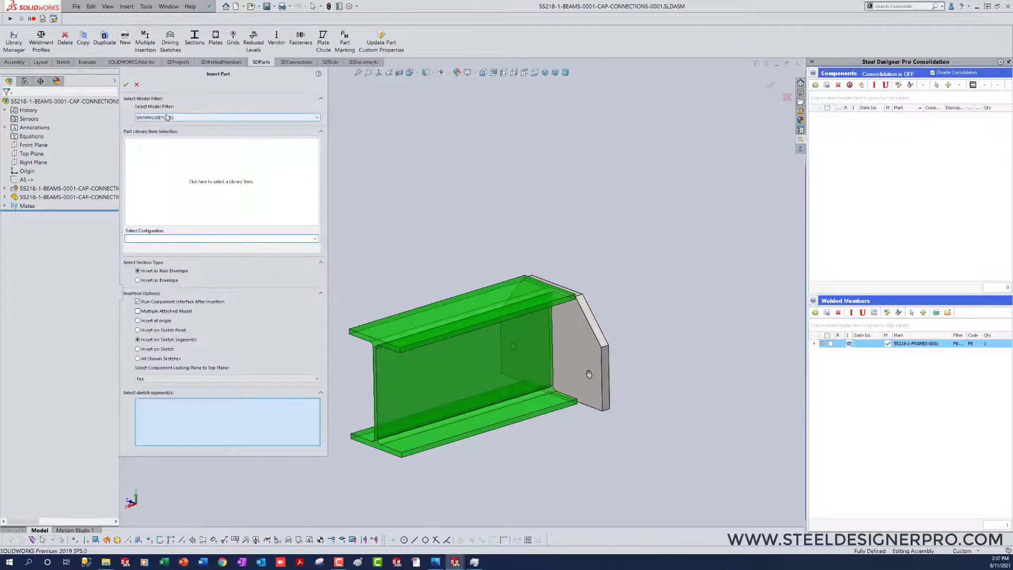
left_click(167, 117)
left_click(169, 152)
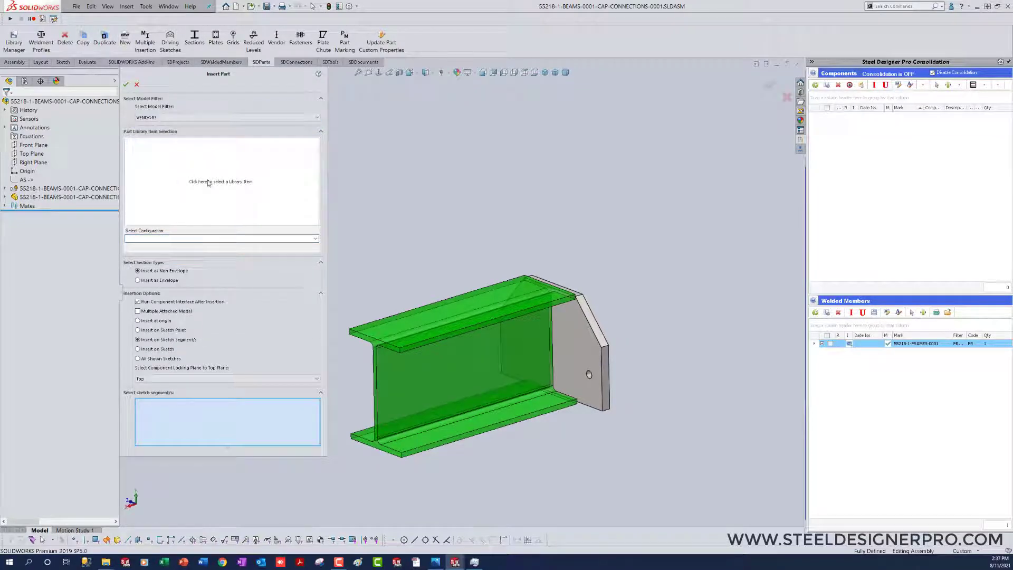
left_click(208, 183)
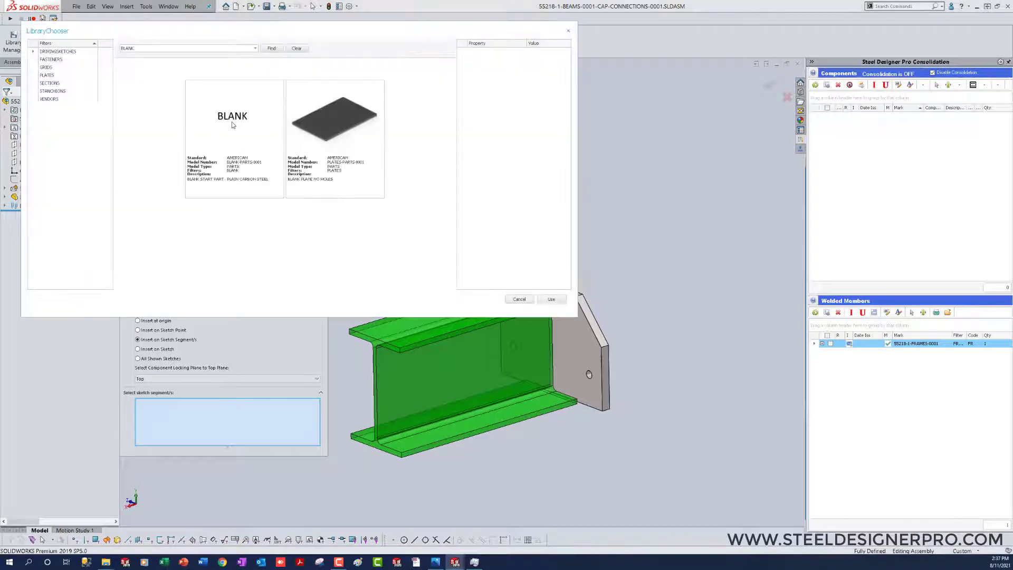
left_click(232, 125)
left_click(551, 299)
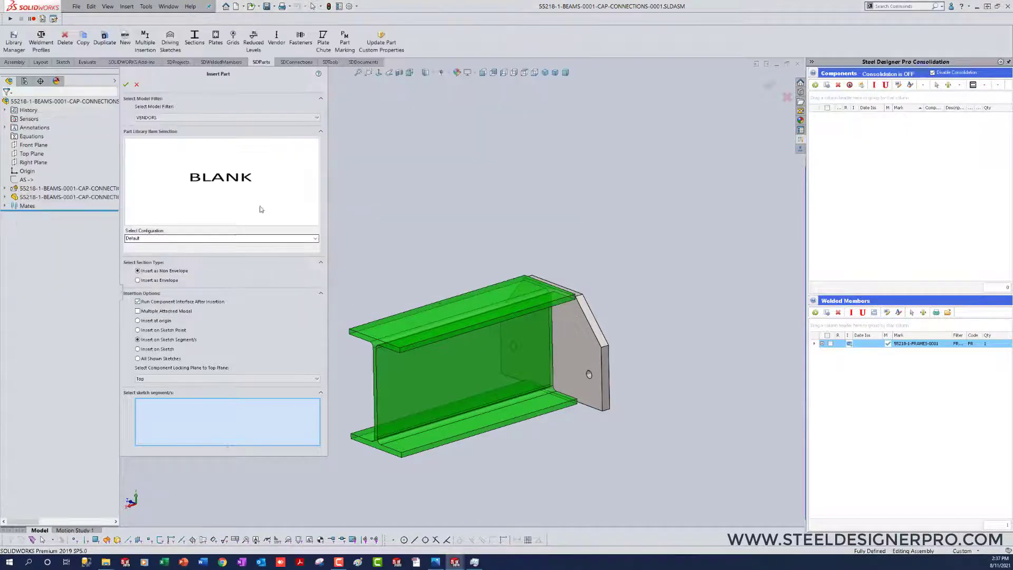
left_click(137, 320)
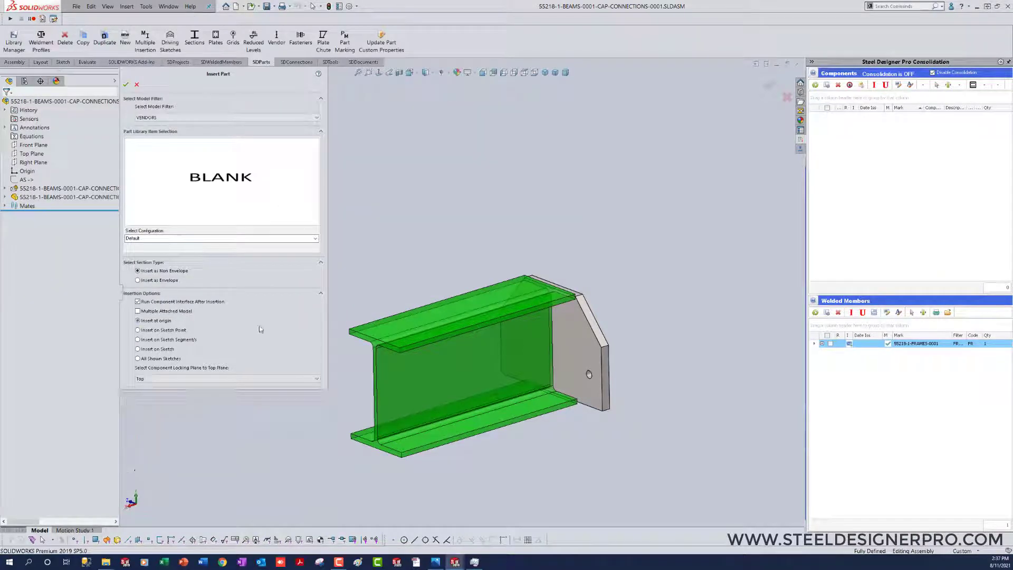
left_click(126, 86)
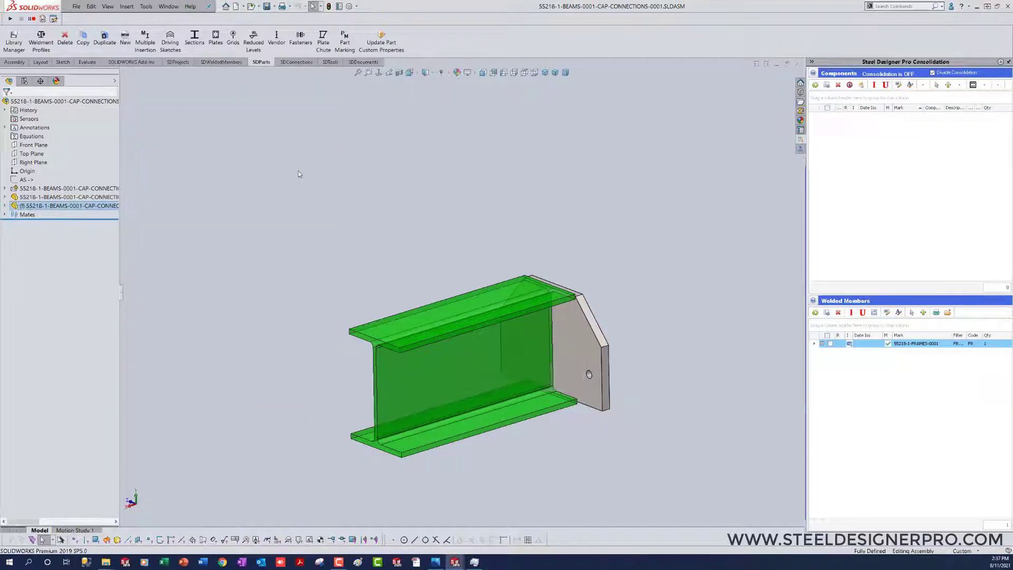
Copy the assembly's folder path from the Save As dialog without saving, and suppress the inserted blank vendor part
right_click(74, 207)
left_click(328, 192)
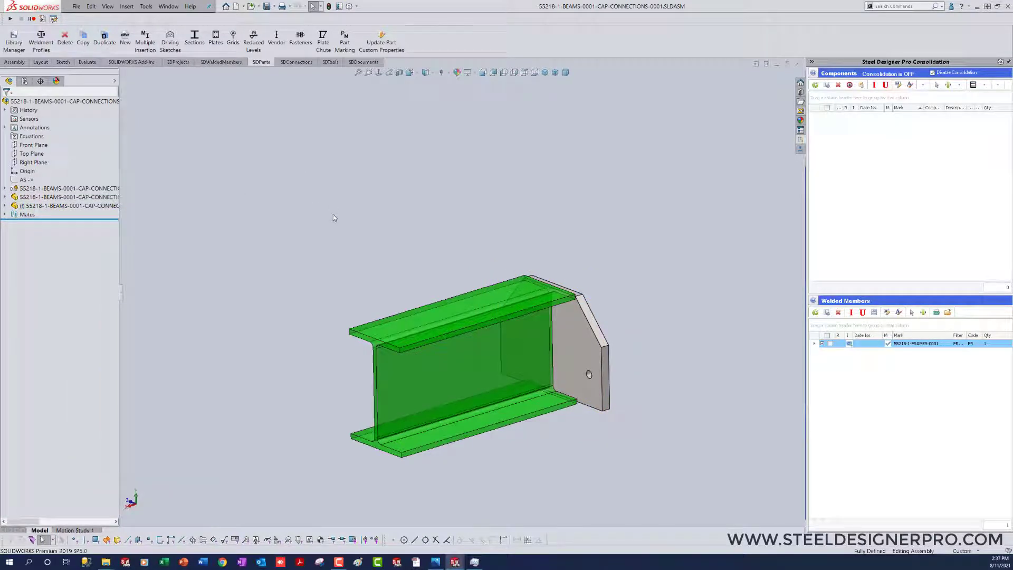
key("ctrl+shift+s")
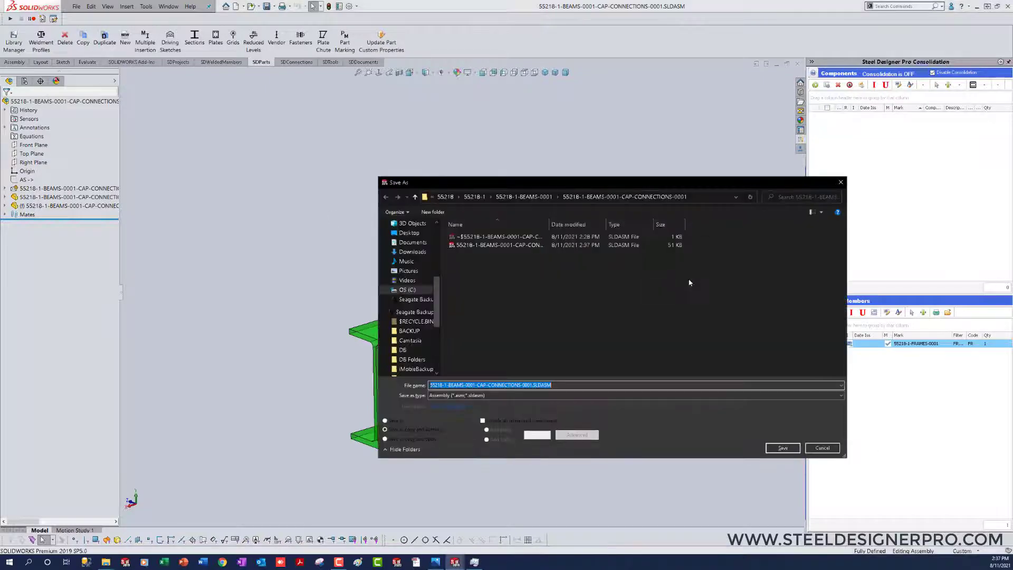
left_click(707, 200)
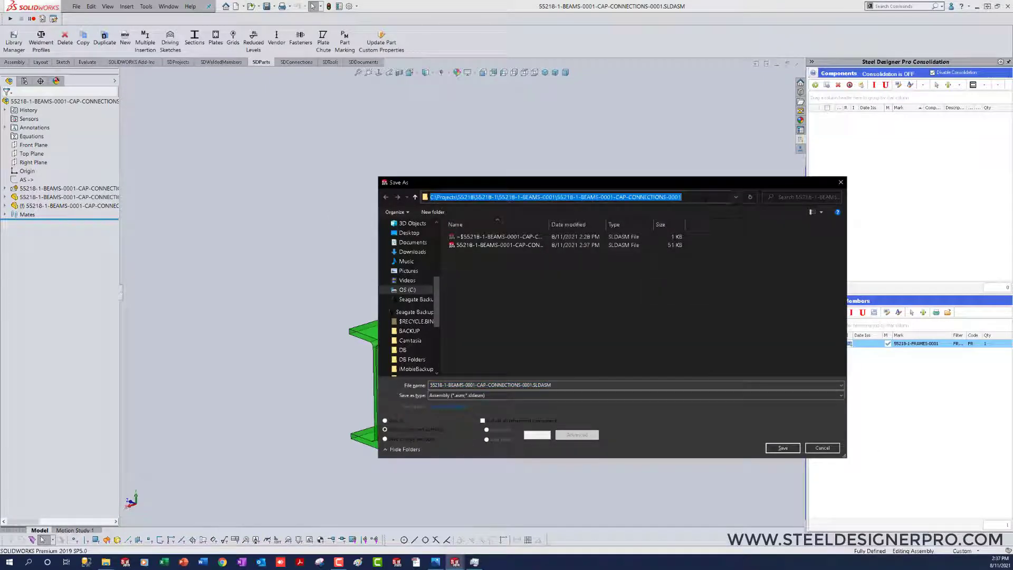
left_click(810, 448)
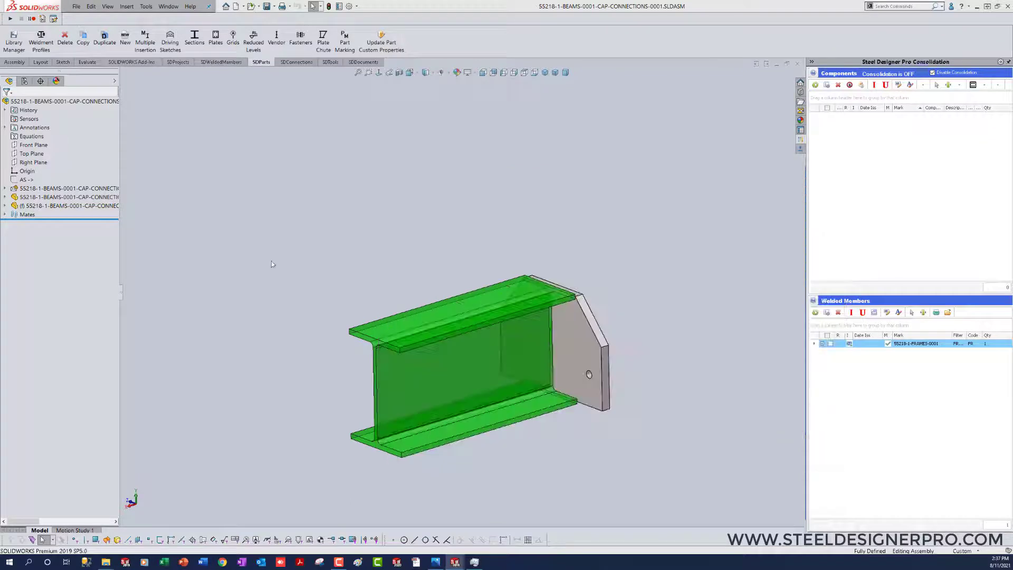
right_click(59, 205)
left_click(136, 167)
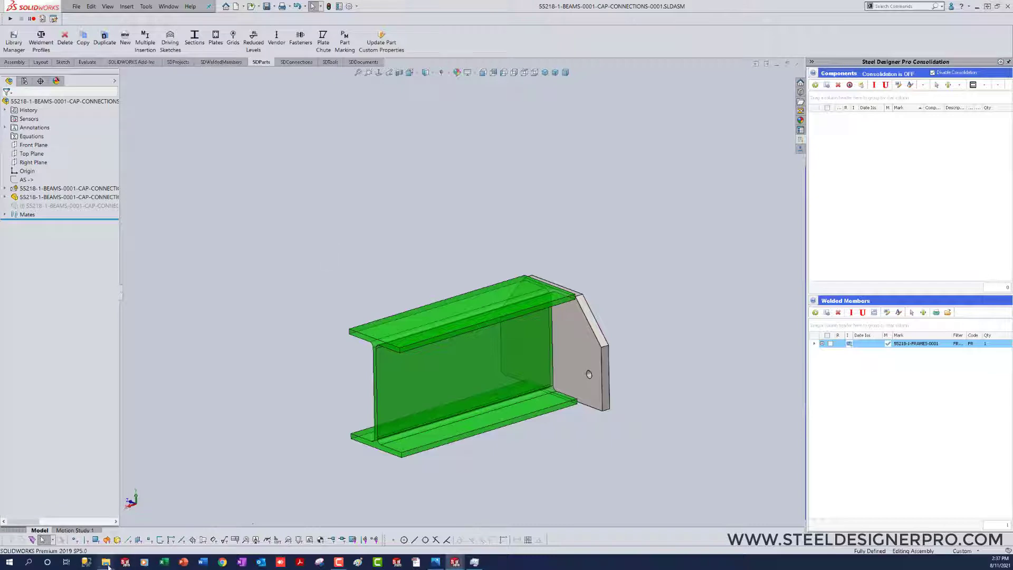
Open the downloaded 9223K87_Threaded-Stud Bumper part from File Explorer
mouse_move(114, 565)
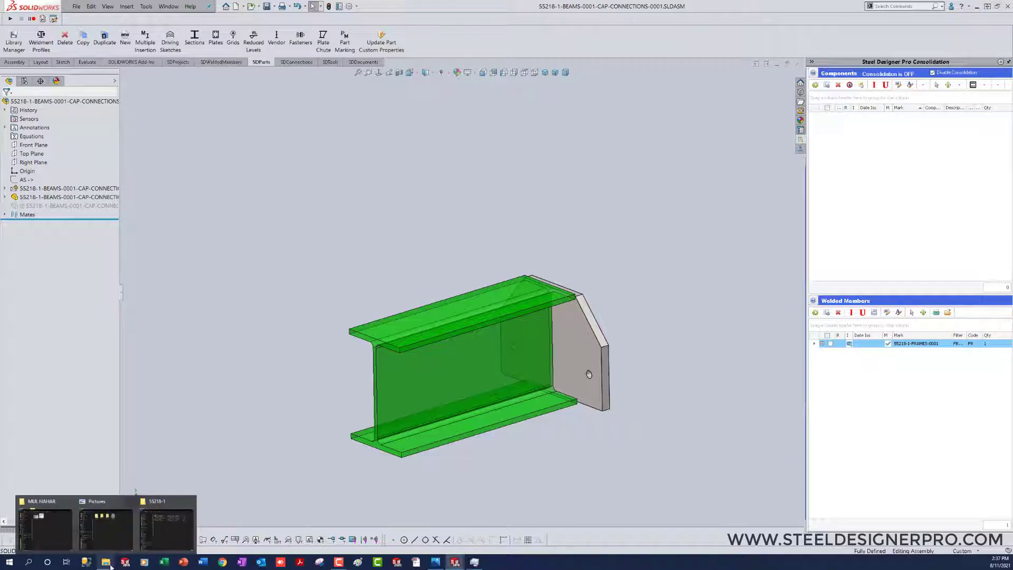
right_click(110, 566)
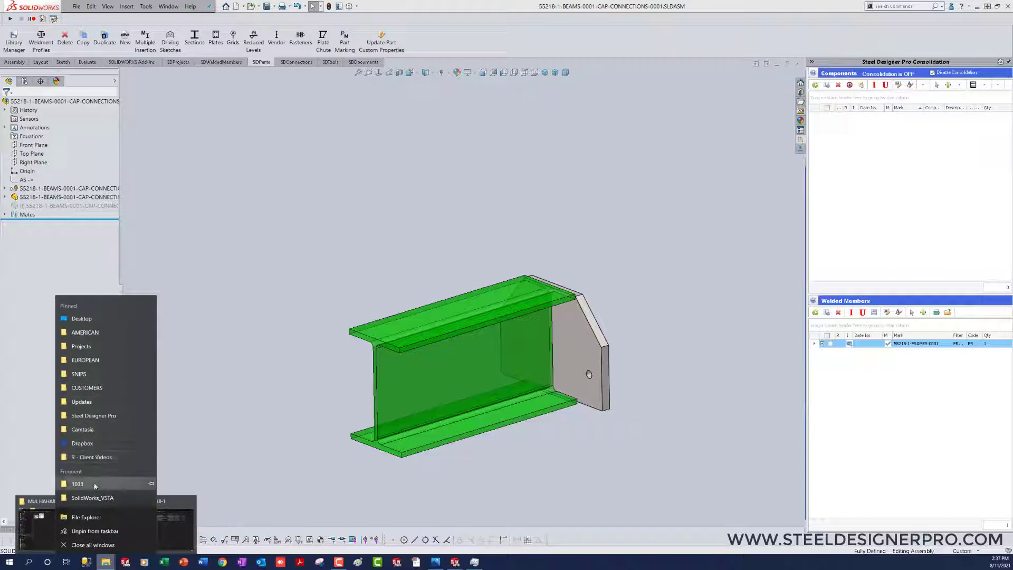
left_click(87, 517)
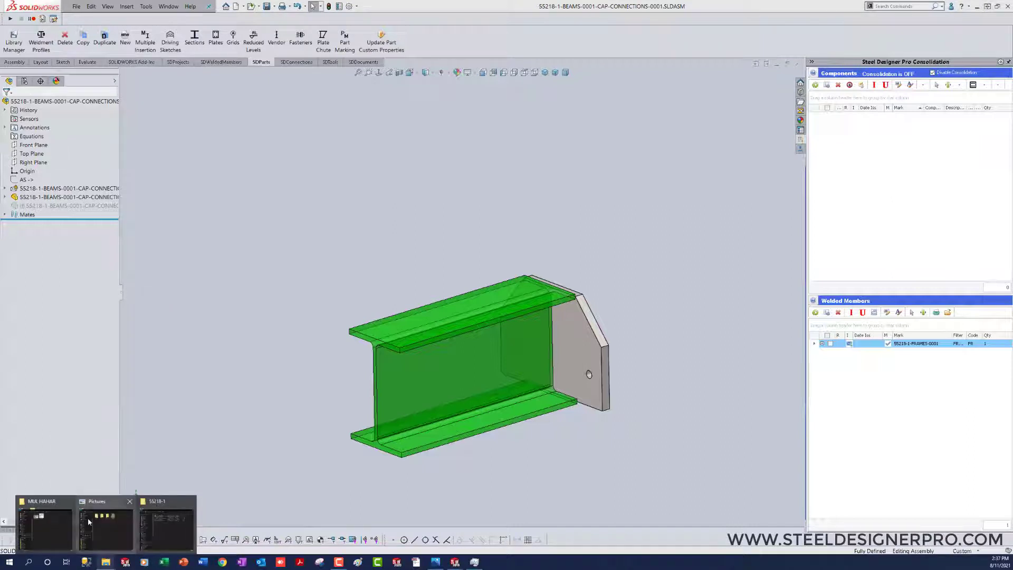
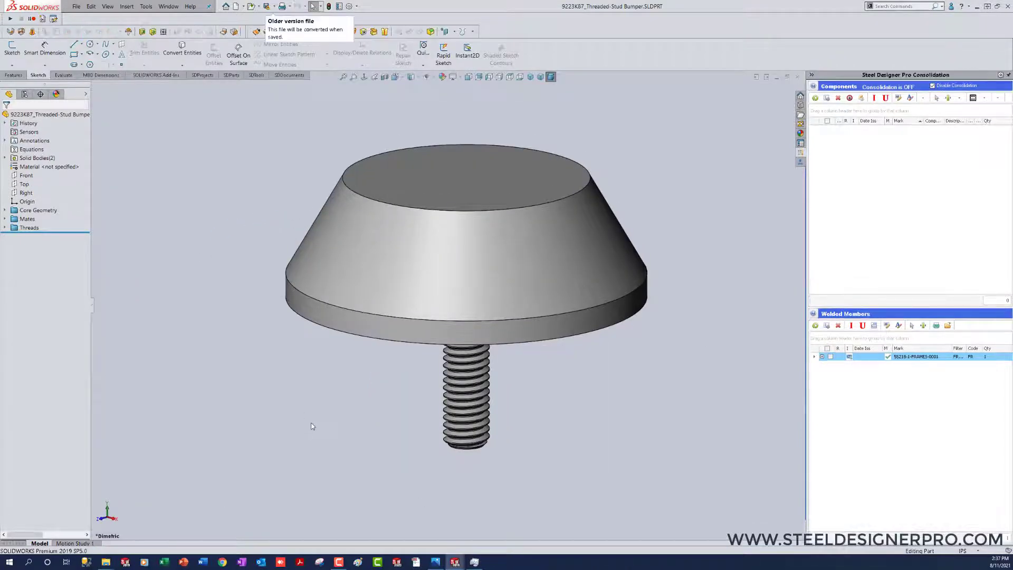
scroll(411, 411, "up", 5)
scroll(488, 189, "down", 2)
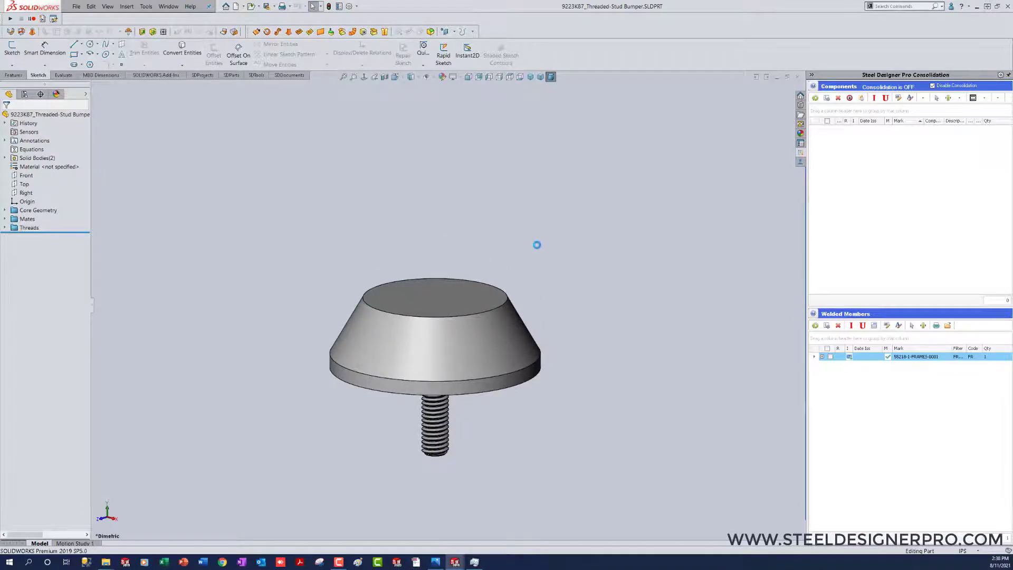
Save the bumper part over 55218-1-BEAMS-0001-CAP-CONNECTIONS-0001-VENDORS-0001.SLDPRT in the cap connection folder and return to the assembly
left_click(633, 195)
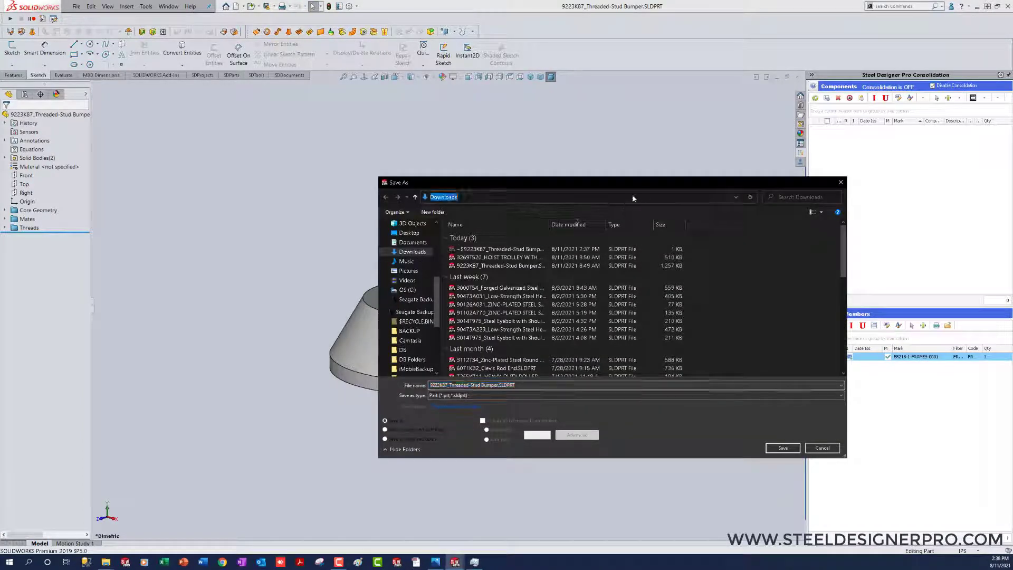
type("C:\\Projects\\55218\\55218-1\\55218-1-BEAMS-0001\\55218-1-BEAMS-0001-CAP-CONNECTIONS-0001")
key("Return")
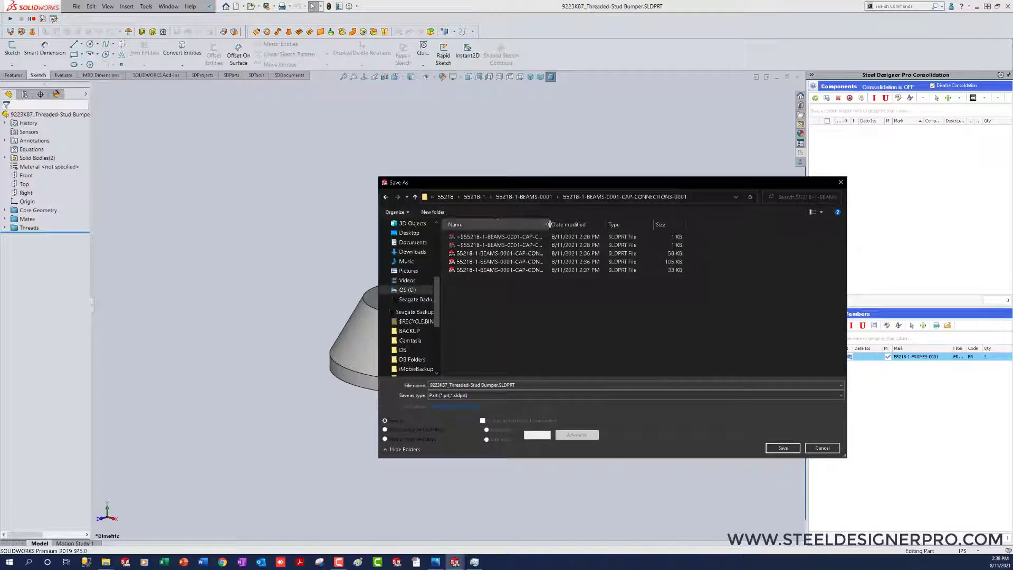
left_click_drag(549, 225, 646, 225)
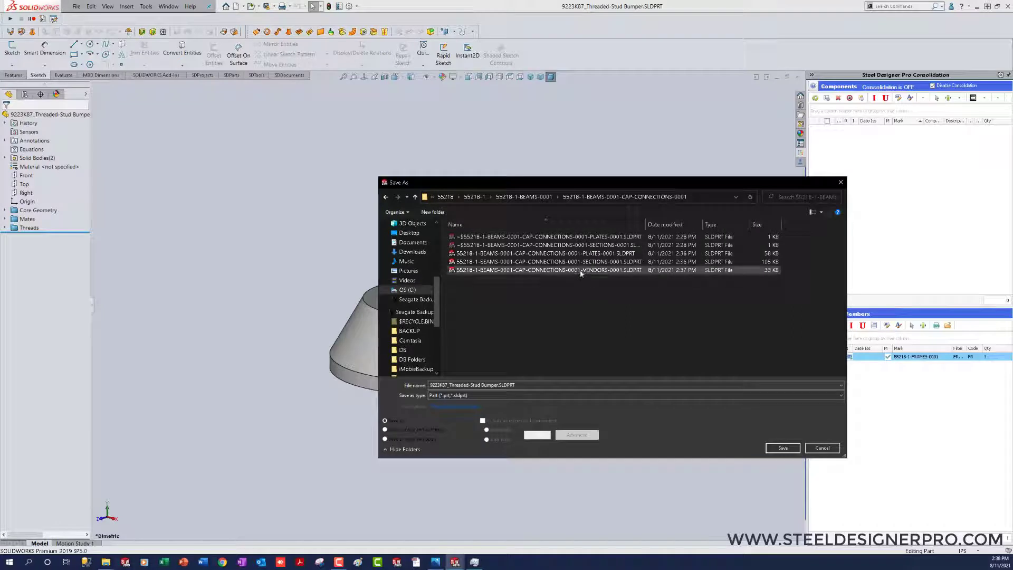
left_click(580, 270)
left_click(783, 449)
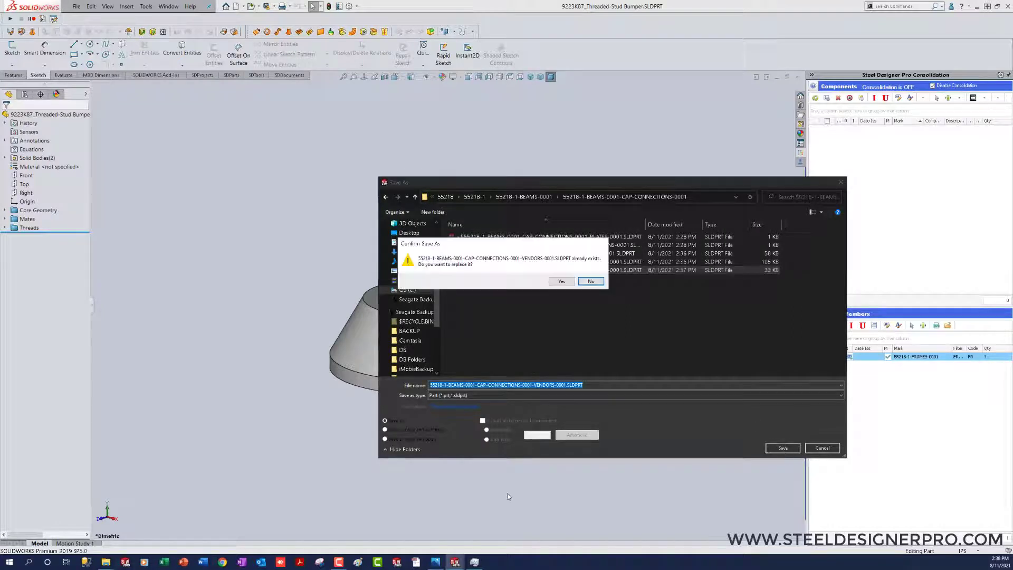
left_click(562, 282)
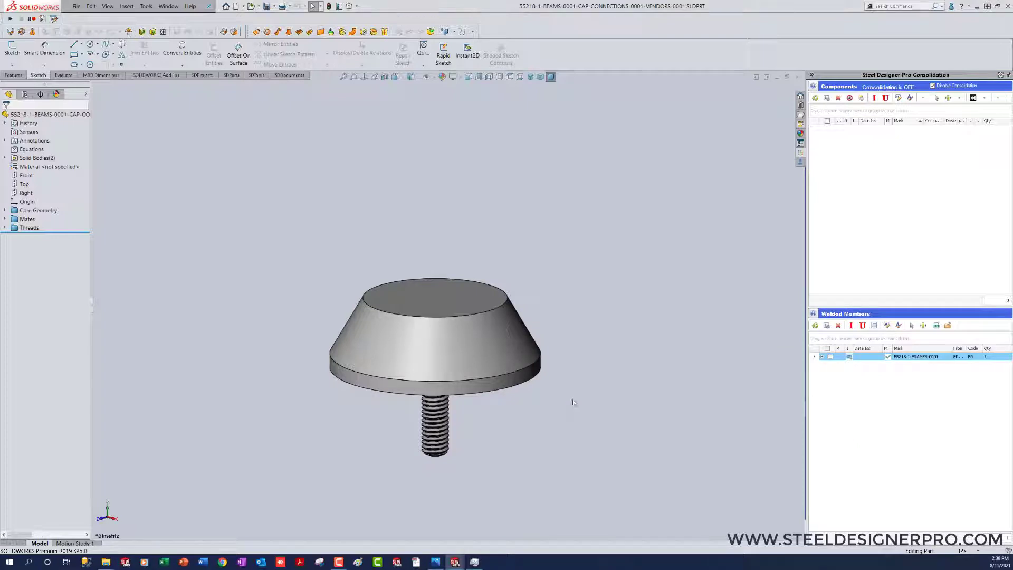
right_click_drag(580, 372, 576, 451)
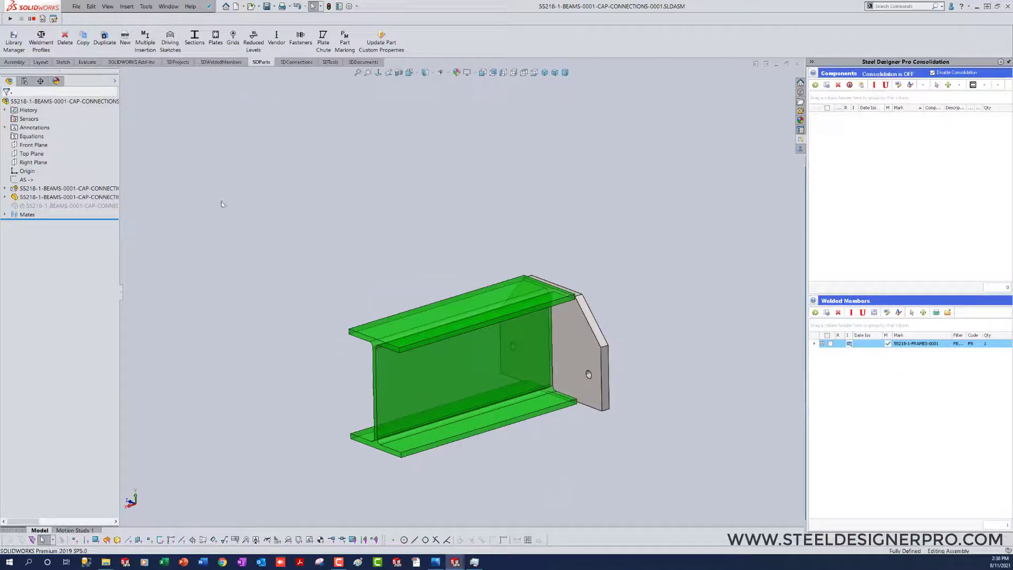
Unsuppress the vendor part in the assembly, accept the substituted configuration and float the component
right_click(74, 207)
left_click(126, 178)
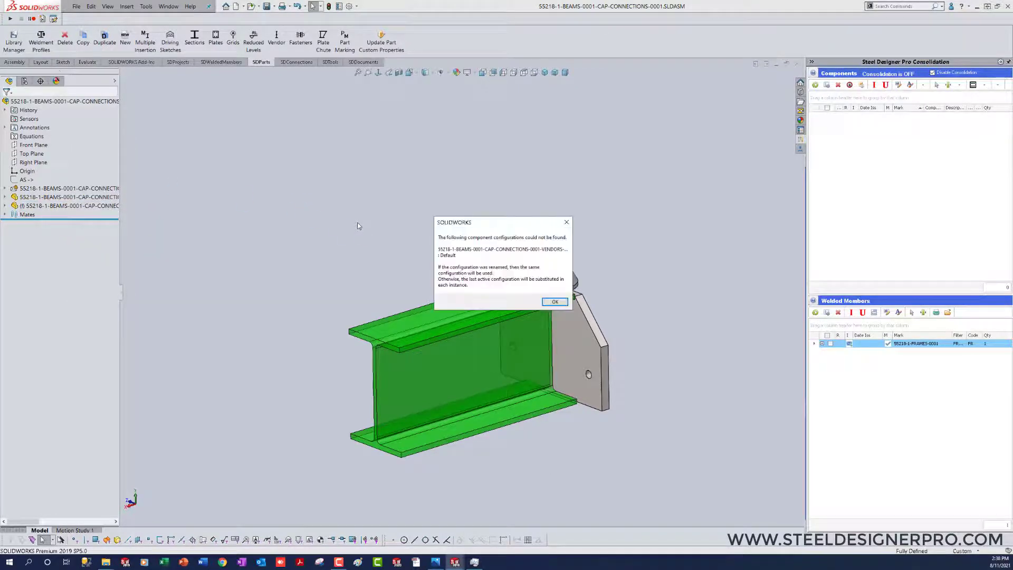
left_click(555, 301)
right_click(44, 206)
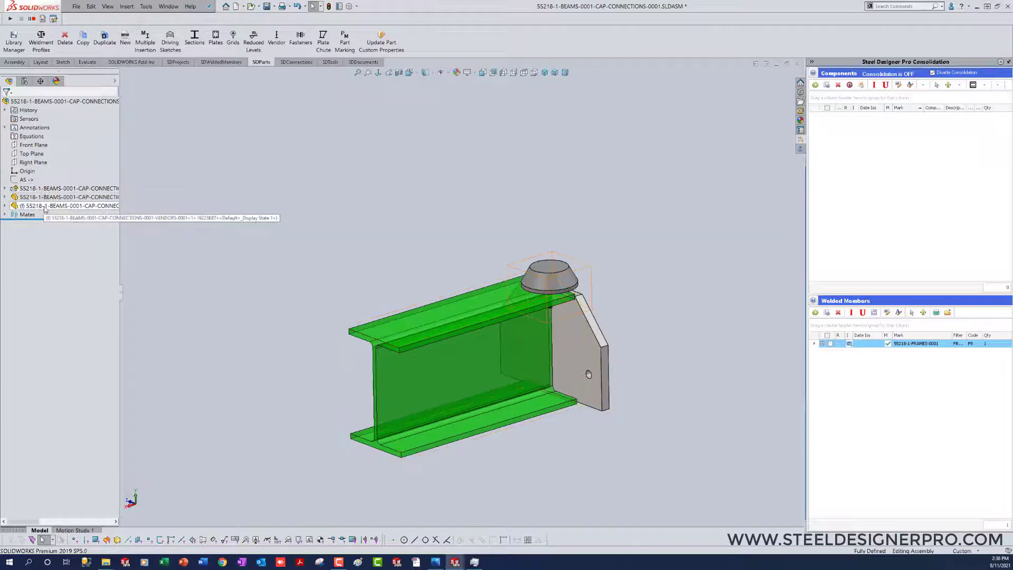
left_click(73, 310)
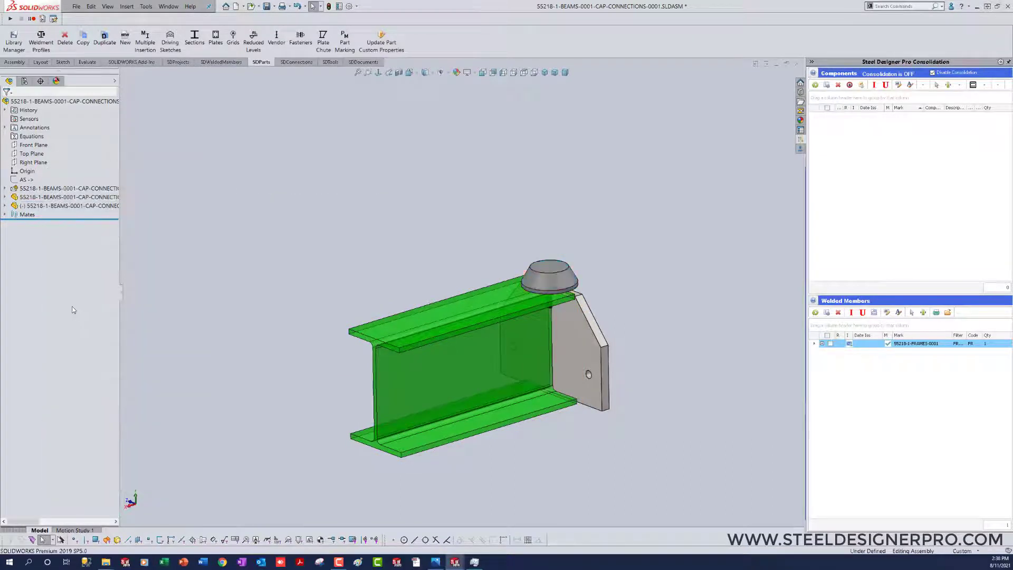
Rotate the bumper with the Move with Triad tool so its threaded stud points toward the cap plate
right_click(547, 273)
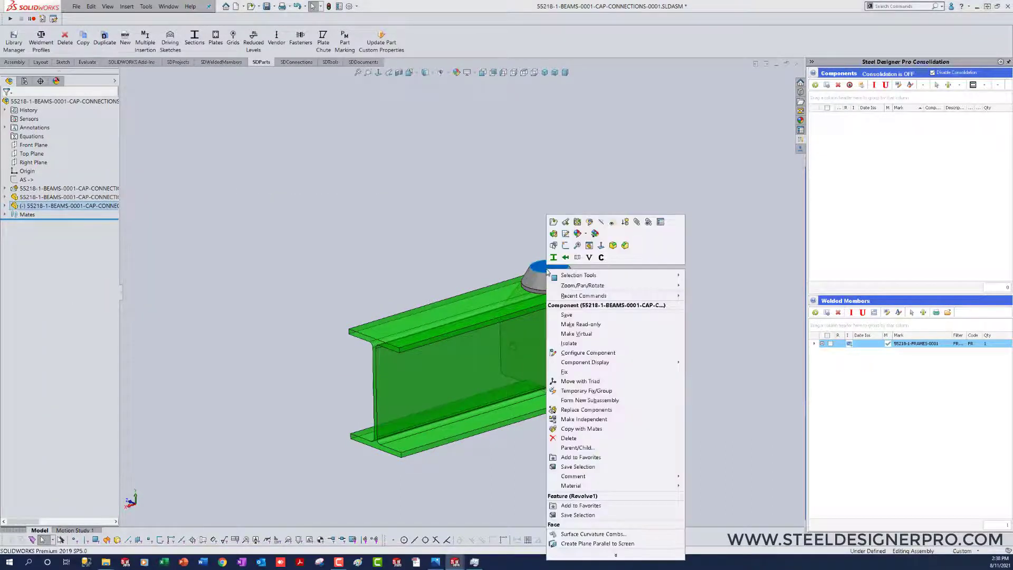
left_click(580, 381)
left_click_drag(551, 255, 535, 286)
left_click(730, 353)
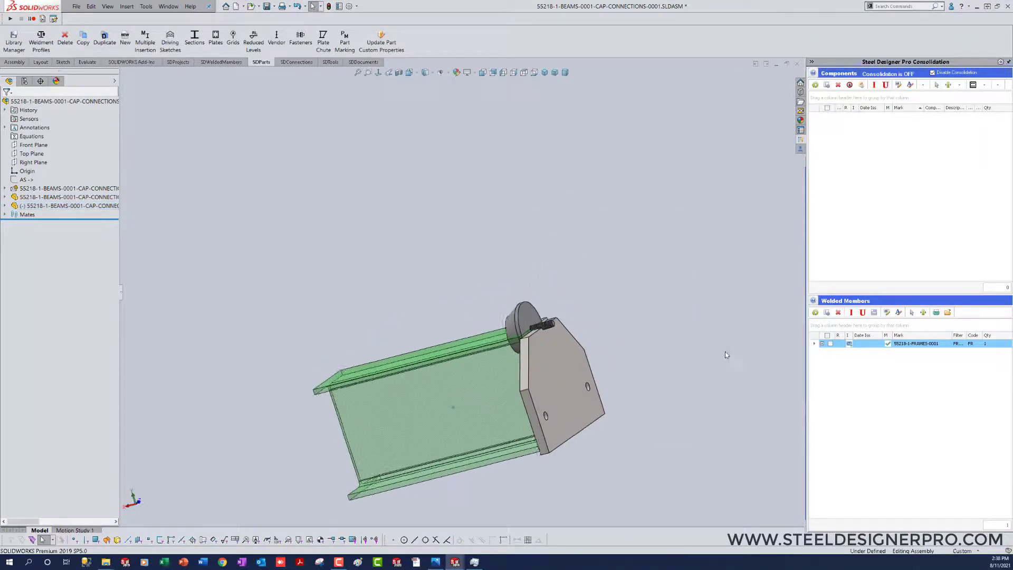
Mate the bumper's base coincident with the cap plate's beam-side face and its circular edge concentric with the near bolt hole
left_click(535, 328)
middle_click_drag(549, 338, 678, 384)
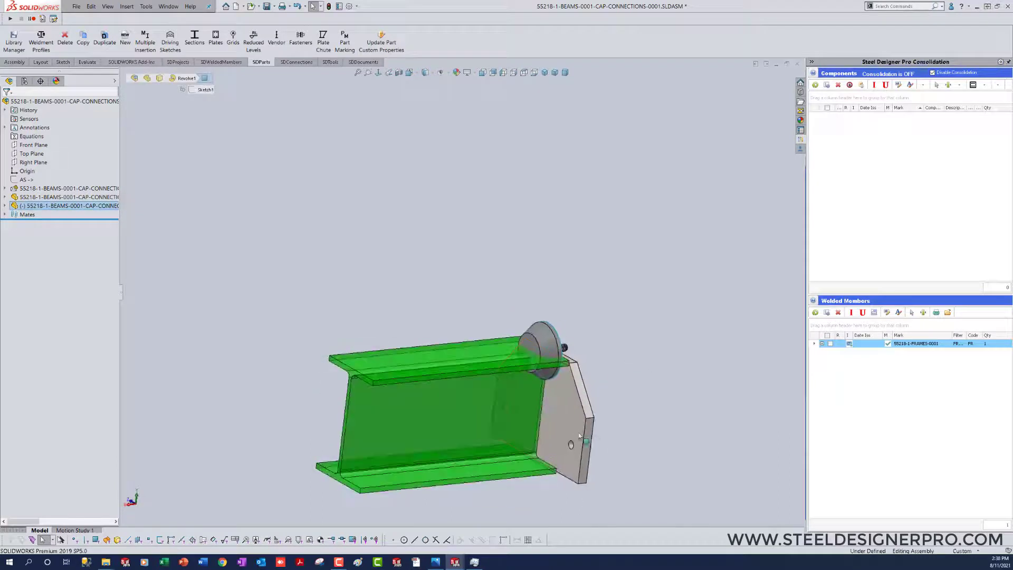
left_click(572, 422)
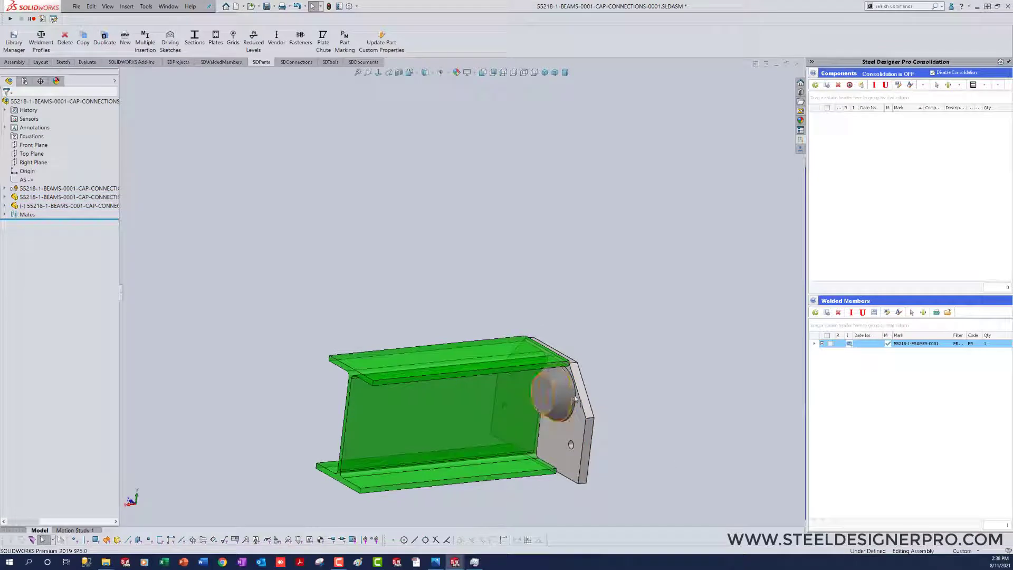
left_click(575, 399)
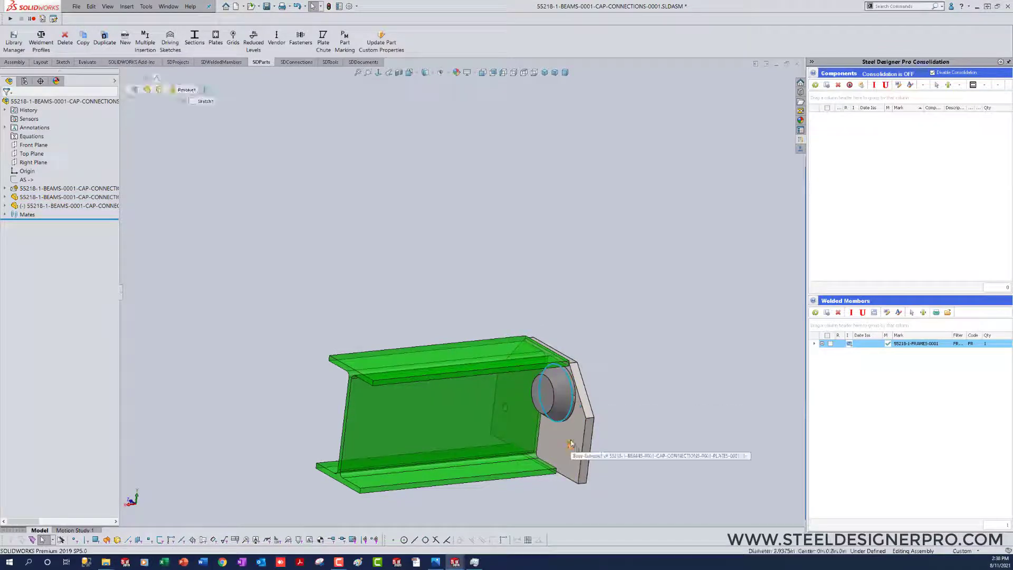
left_click(572, 443)
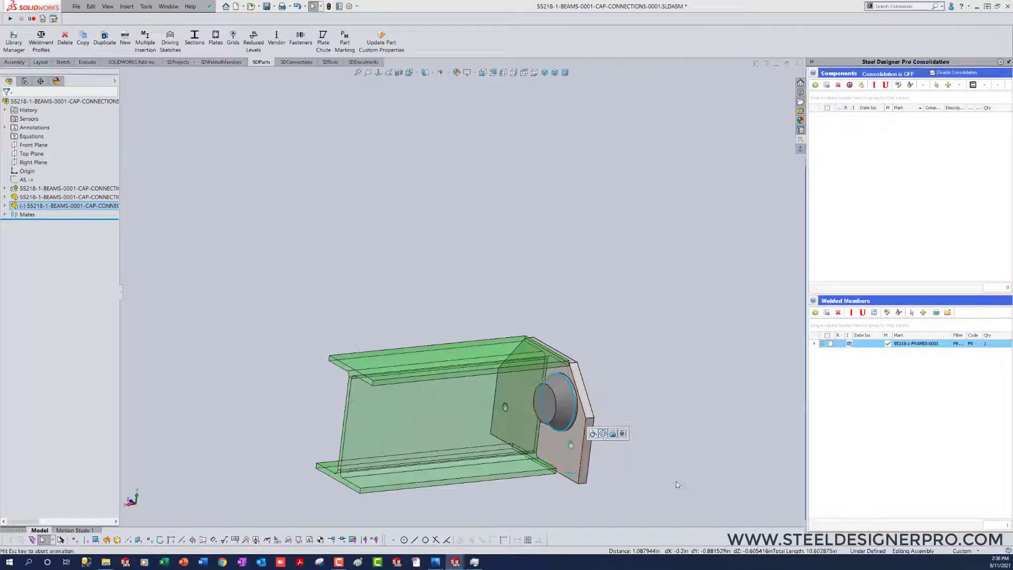
left_click(678, 484)
Copy the bumper with mates, repeating the coincident plate face and using the cap plate's other bolt hole as the concentric reference
left_click(569, 432)
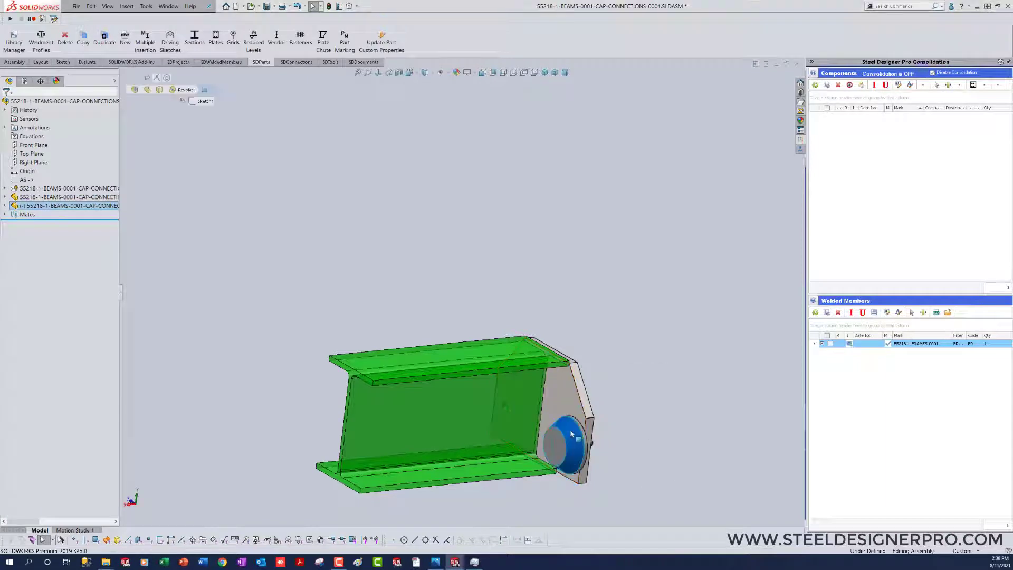
key("c")
left_click(321, 85)
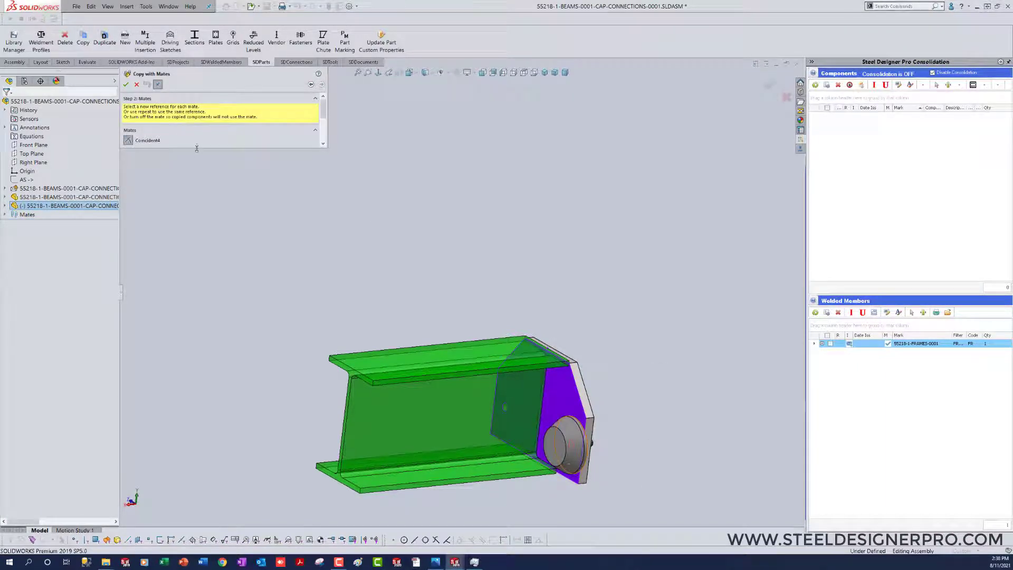
left_click(138, 151)
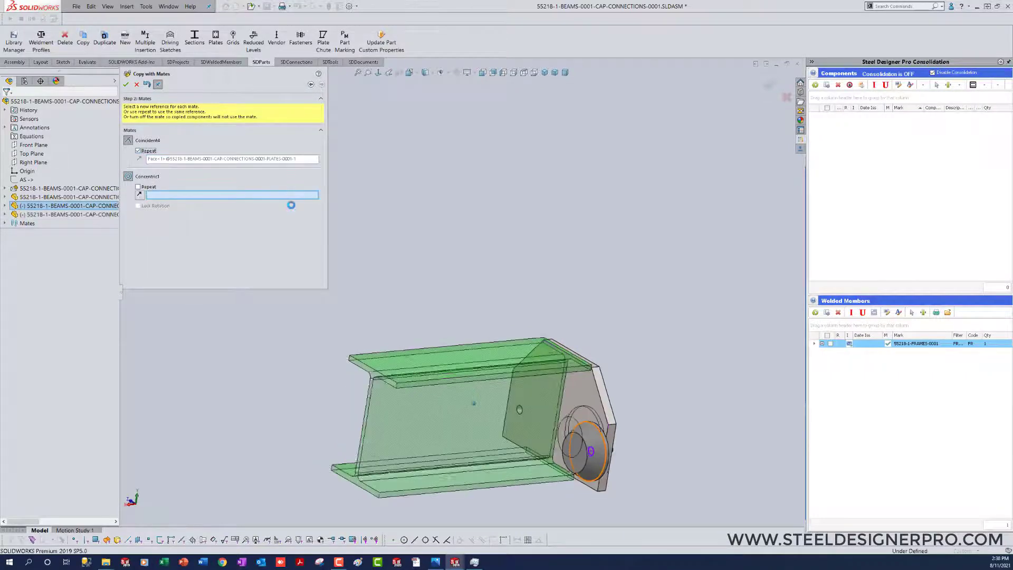
middle_click_drag(409, 305, 409, 308)
scroll(491, 395, "up", 3)
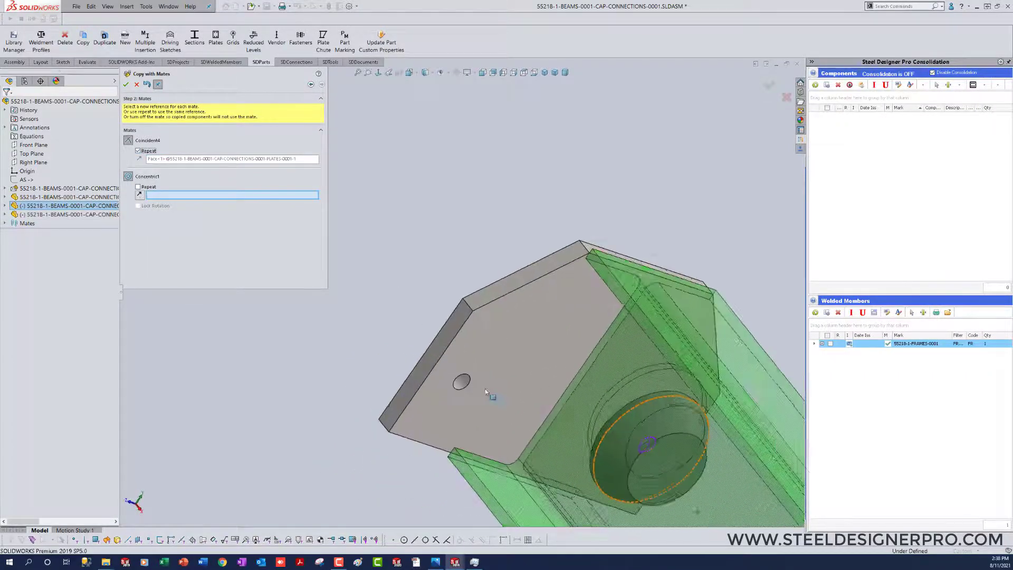
left_click(467, 388)
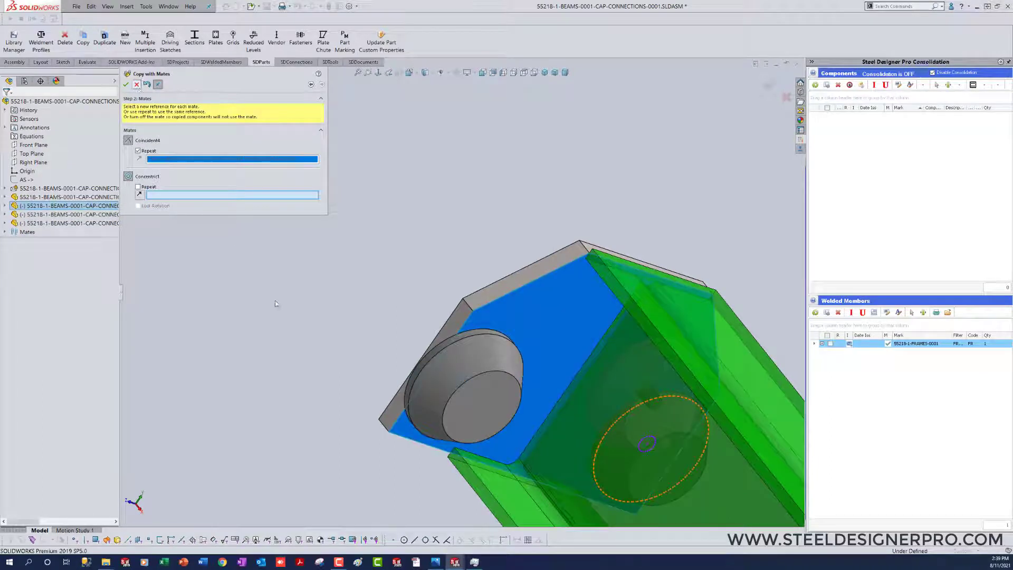
scroll(327, 291, "down", 4)
middle_click_drag(327, 291, 581, 444)
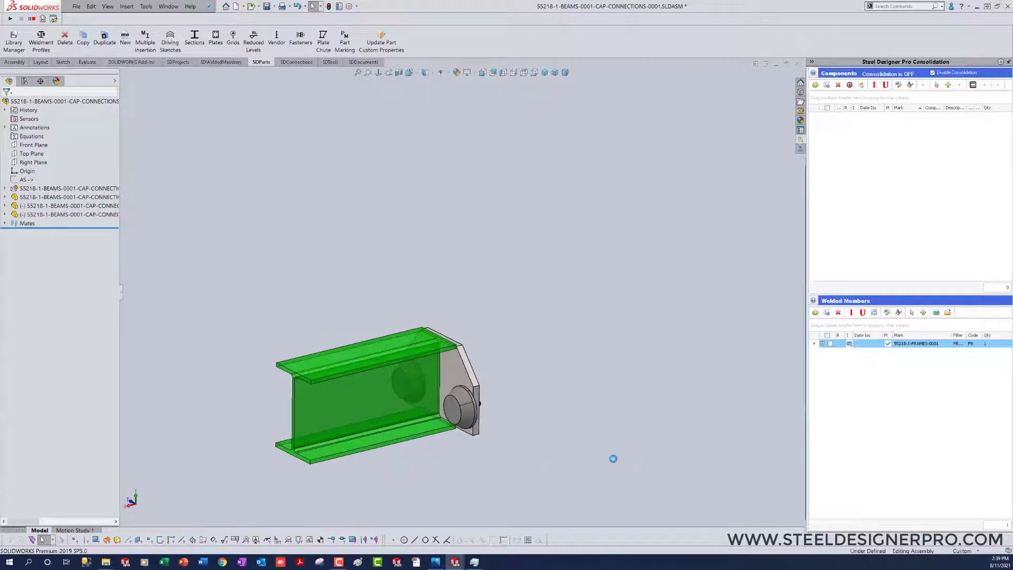
Add a WEIGHT custom property to the near bumper part and link its value to Mass
left_click(459, 408)
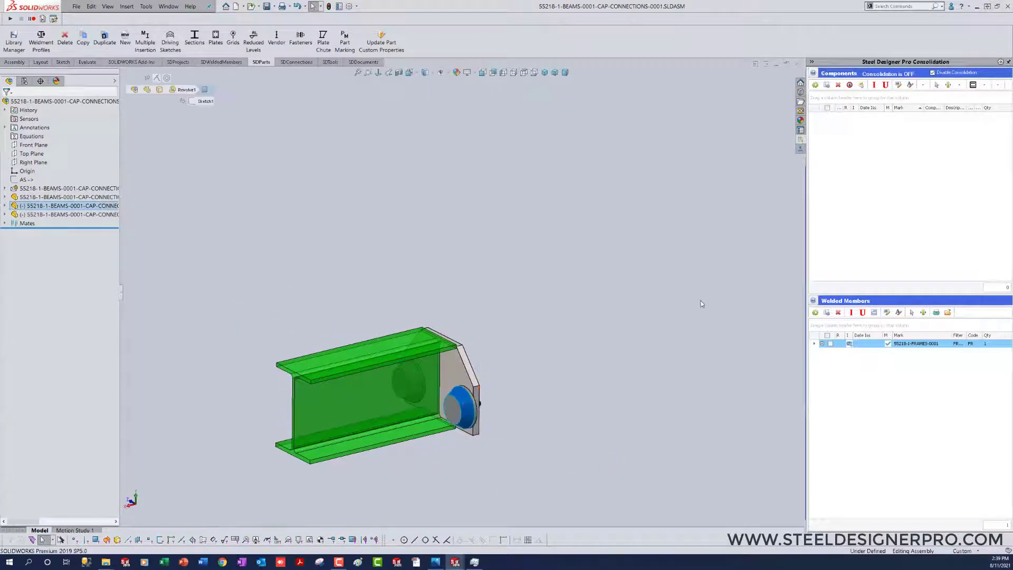
left_click(800, 130)
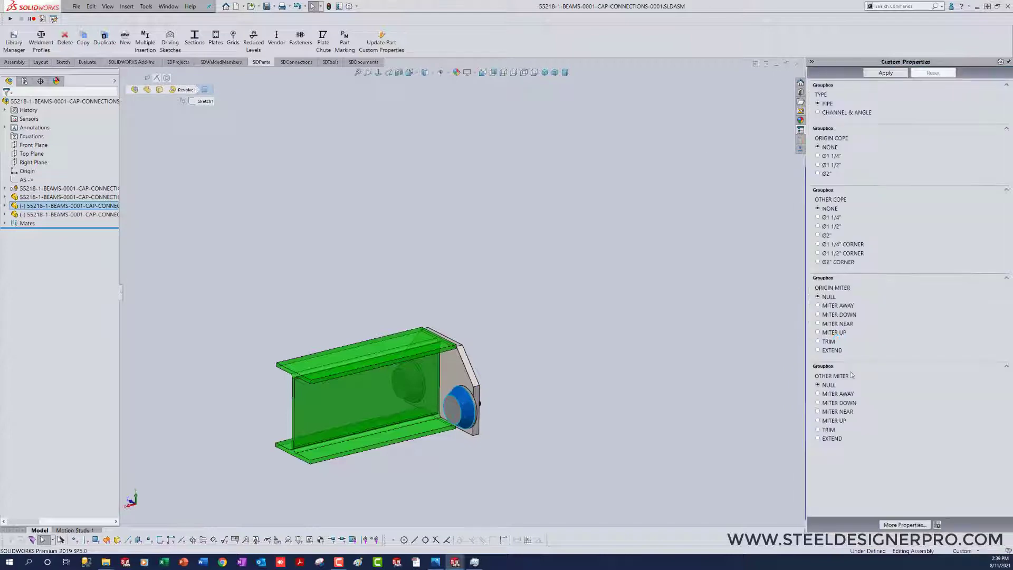
left_click(909, 526)
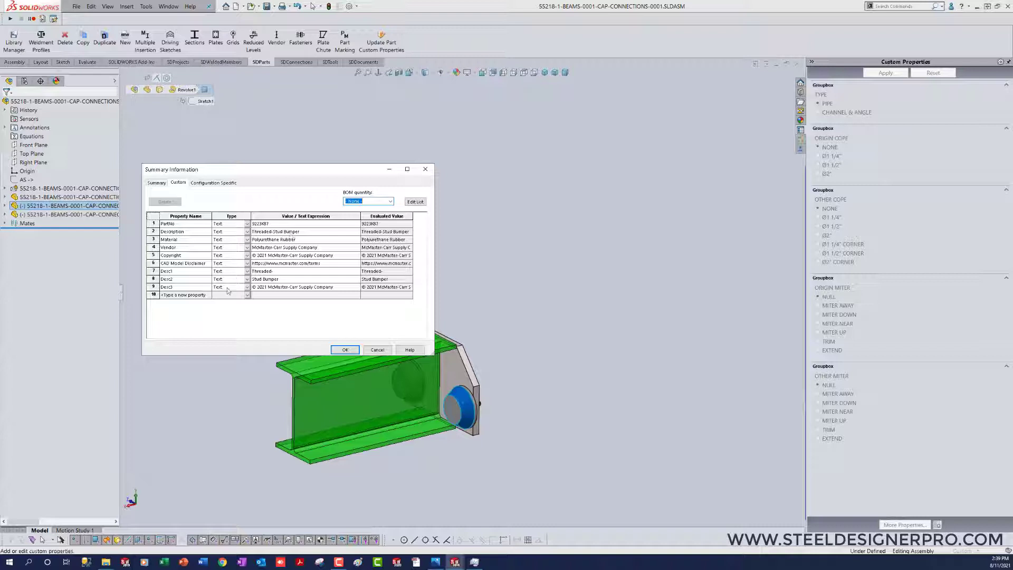
left_click(206, 295)
left_click(208, 295)
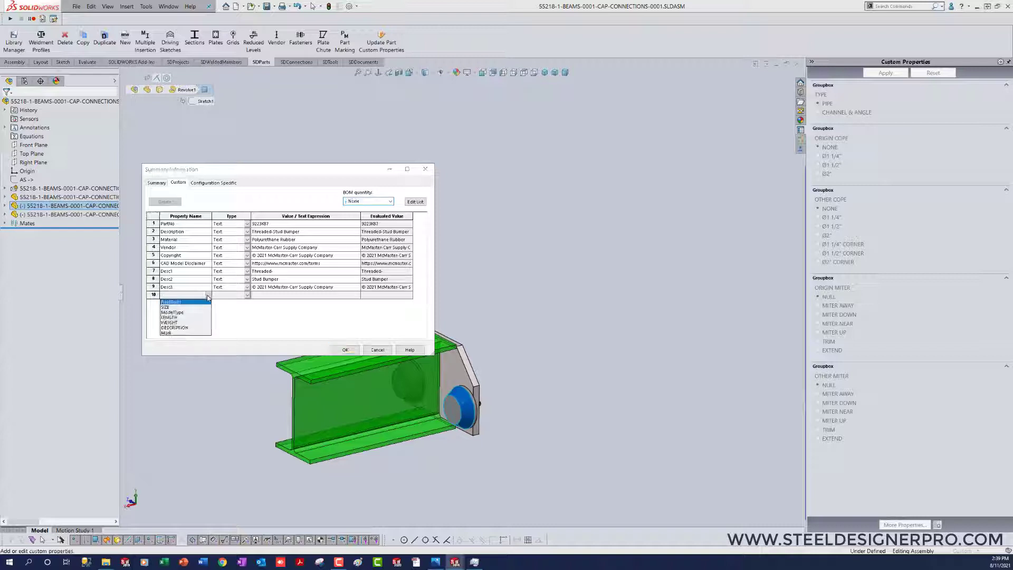
left_click(170, 322)
left_click(338, 295)
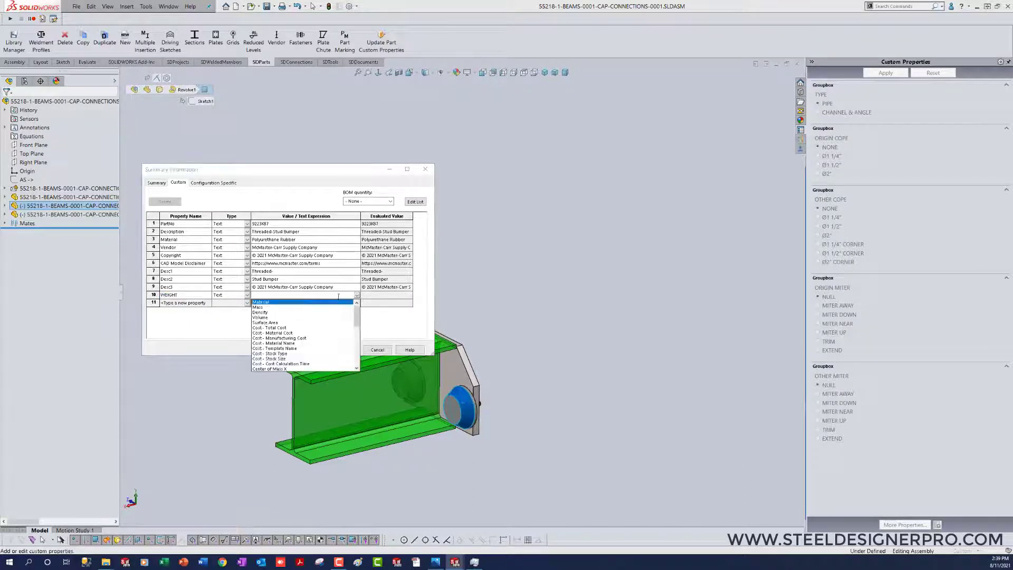
left_click(256, 308)
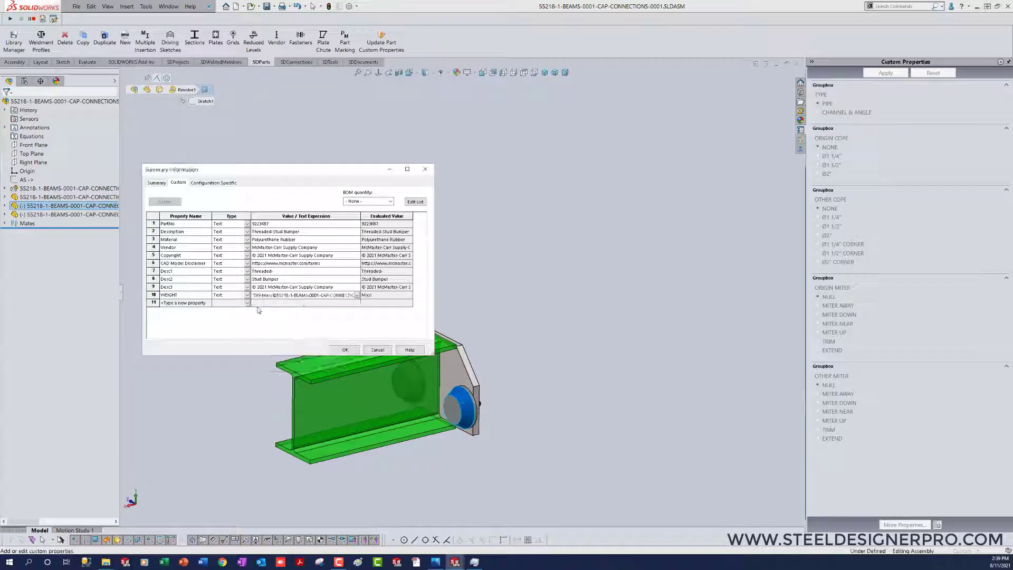
Add a LENGTH custom property with a typed value to the bumper and accept the property changes
left_click(209, 304)
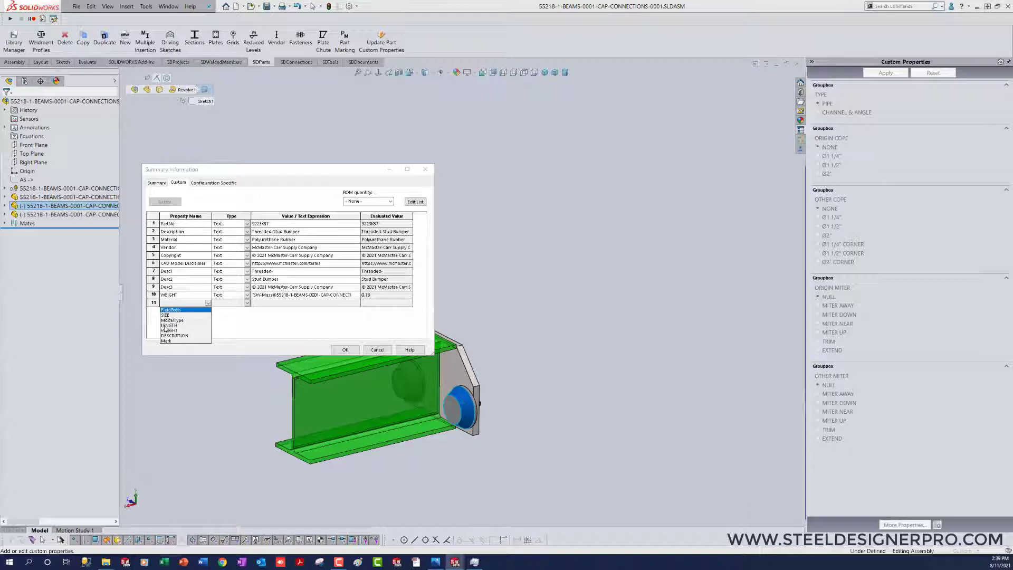
left_click(166, 326)
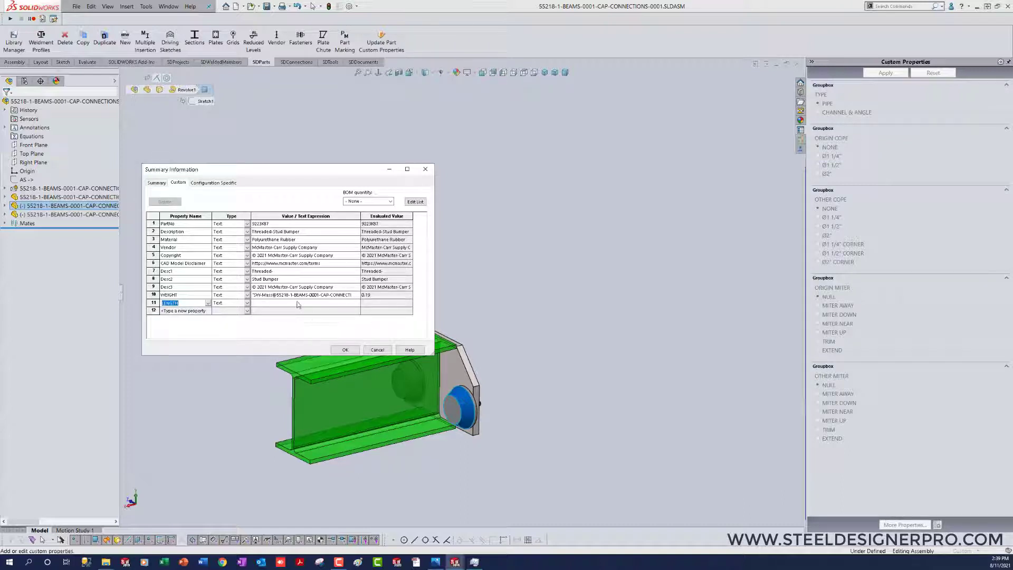
left_click(297, 303)
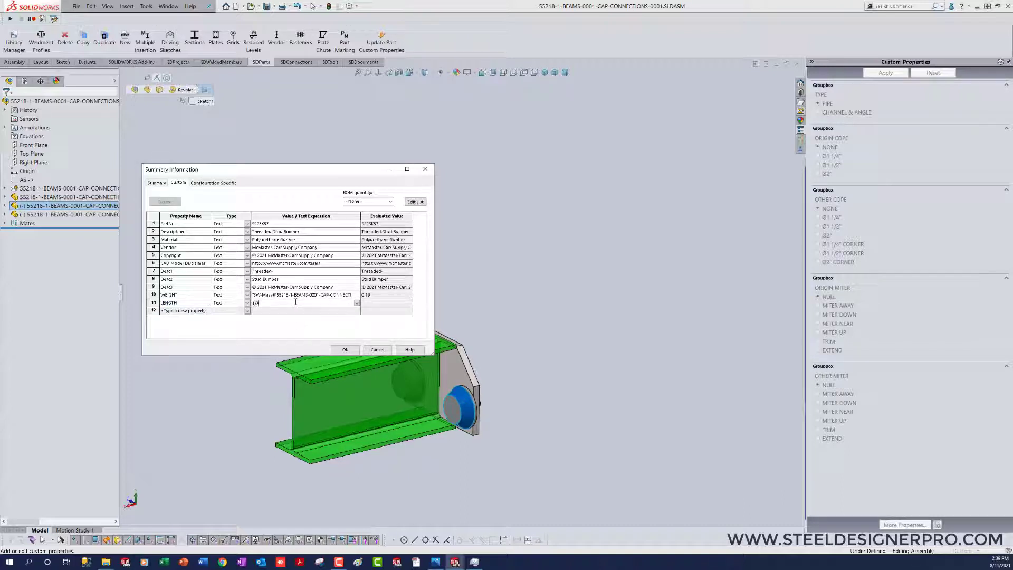
left_click(345, 350)
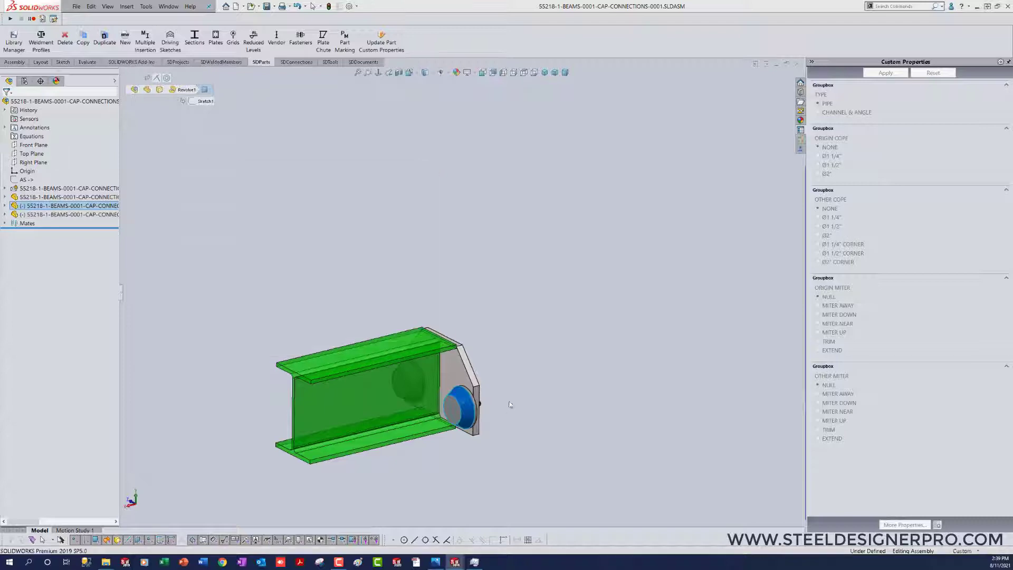
Display the near bumper's feature dimensions and examine both bumpers on the cap plate
double_click(467, 408)
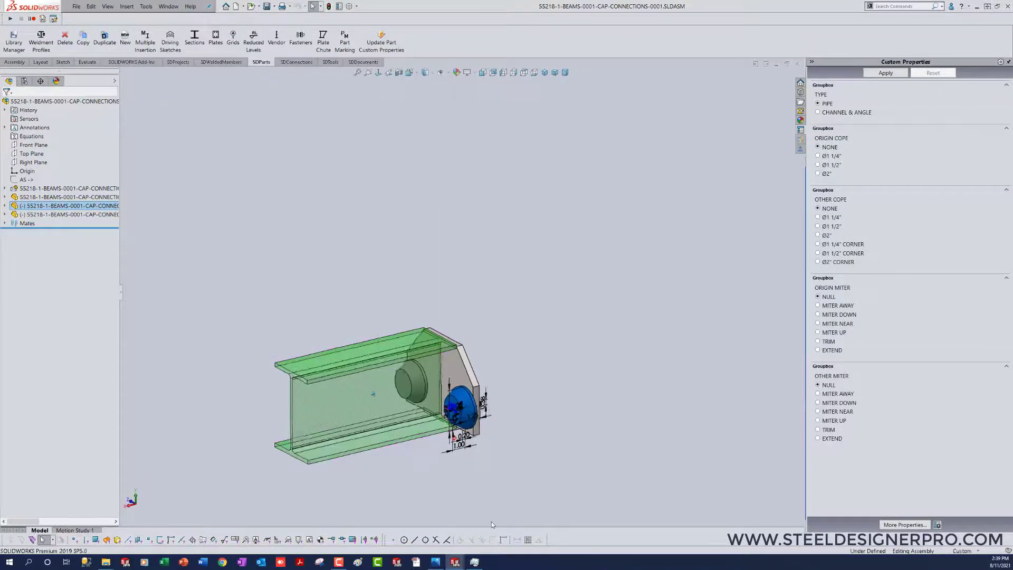
scroll(461, 434, "down", 6)
middle_click_drag(461, 430, 439, 425)
scroll(450, 426, "up", 5)
left_click(445, 426)
scroll(440, 426, "down", 3)
scroll(439, 426, "up", 3)
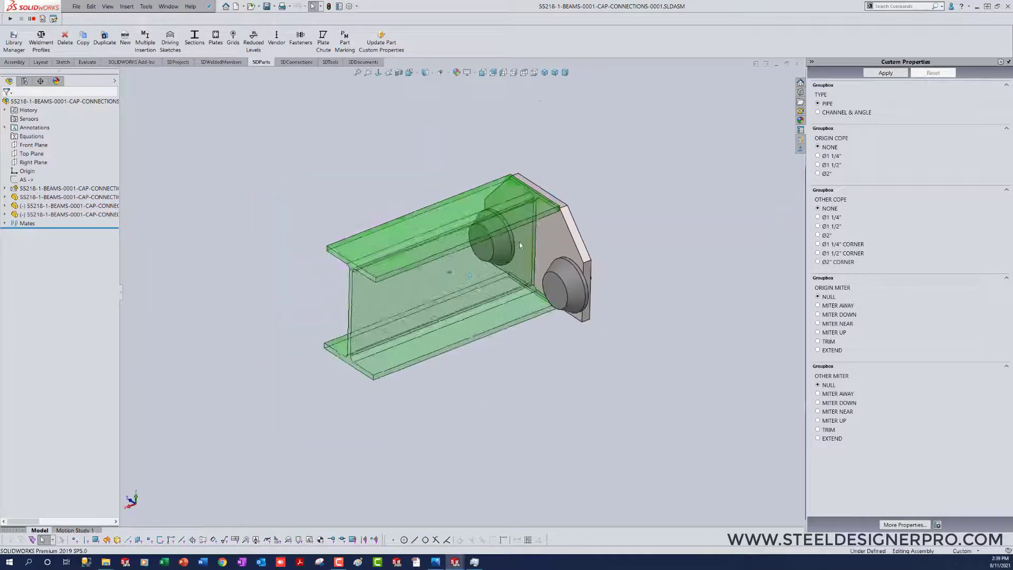
middle_click_drag(518, 242, 608, 297)
scroll(610, 300, "down", 1)
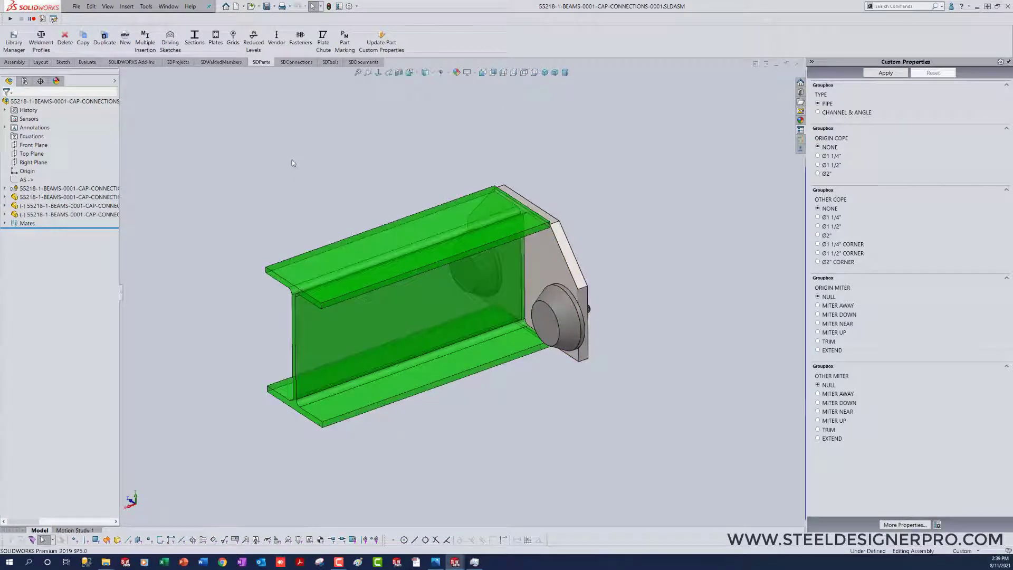
Close the cap connection assembly, save all modified documents and return to the 55218-1 main assembly
right_click_drag(293, 160, 287, 217)
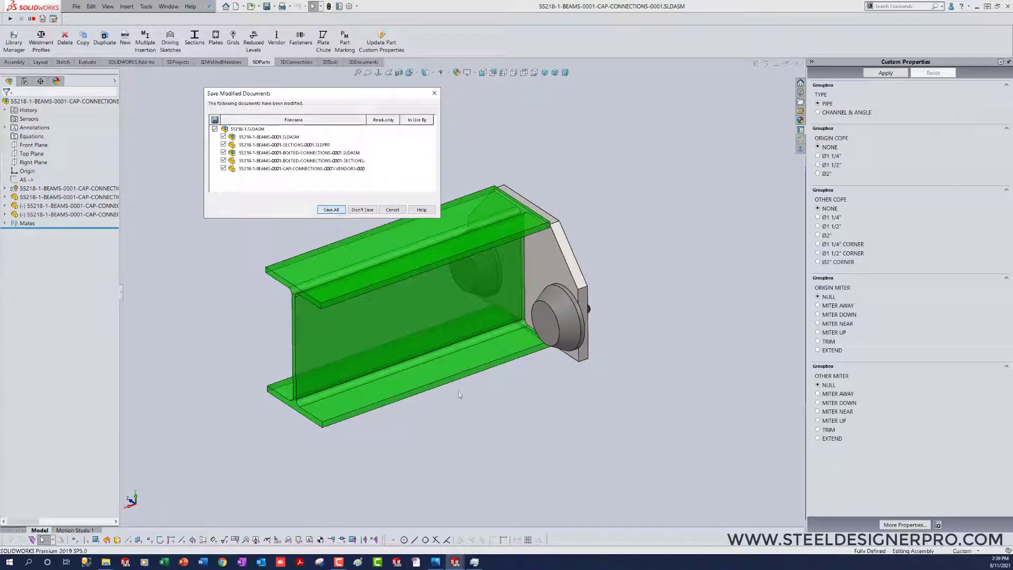
left_click(331, 209)
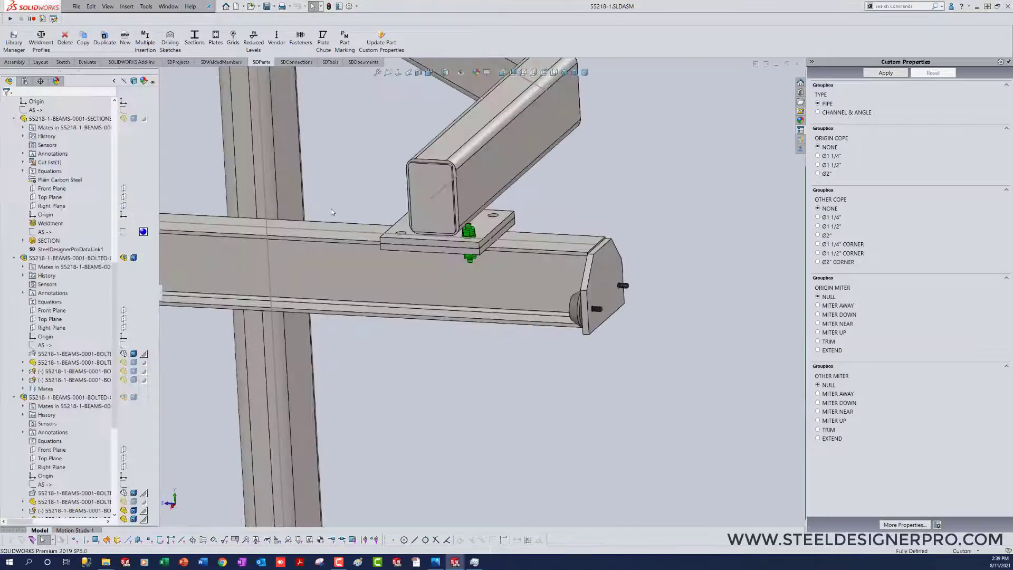
scroll(574, 414, "up", 3)
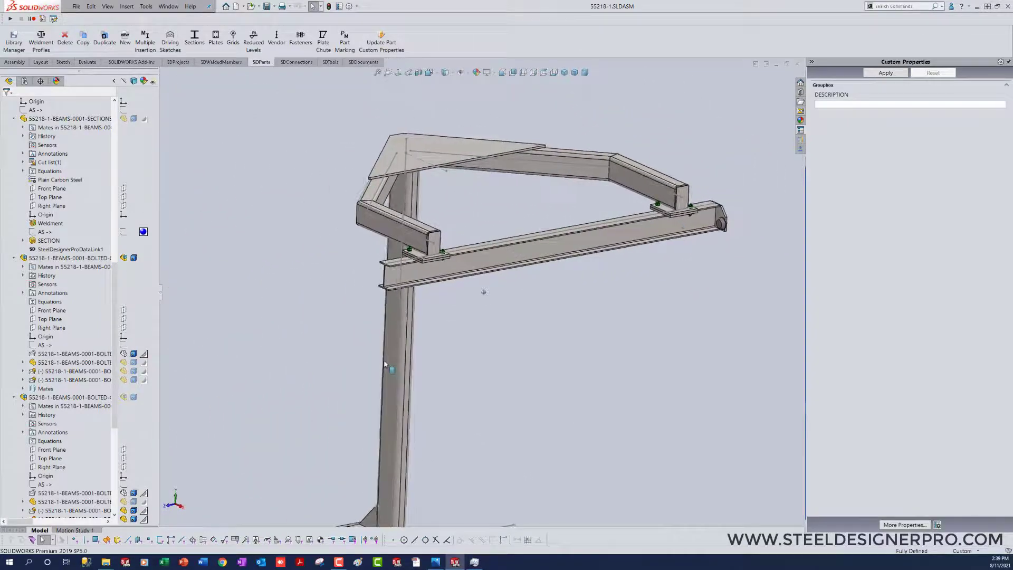
Collapse the component tree of the main assembly and open the 55218-1-BEAMS-0001 subassembly with its display pane shown
right_click(76, 314)
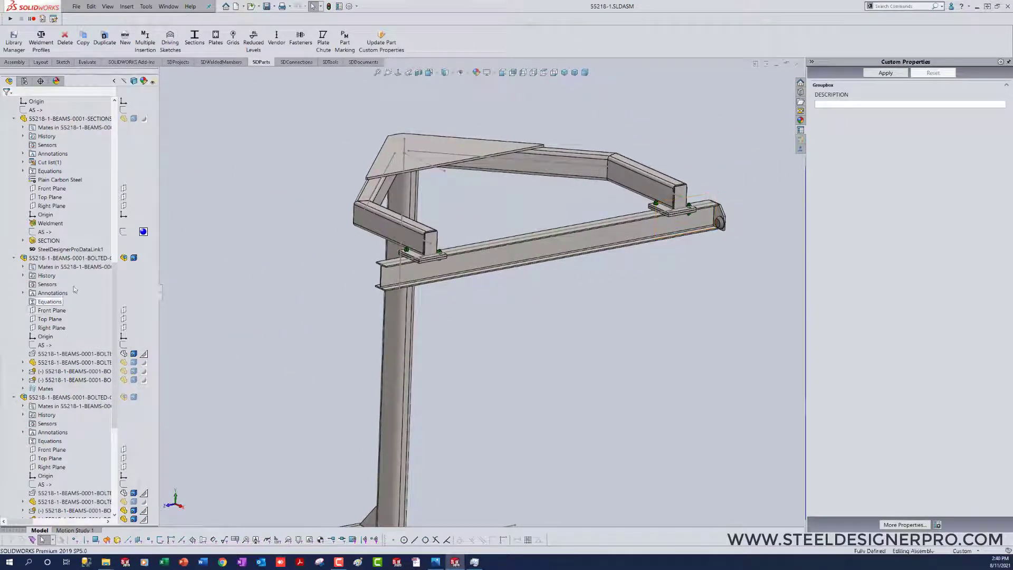
right_click(74, 286)
left_click(100, 292)
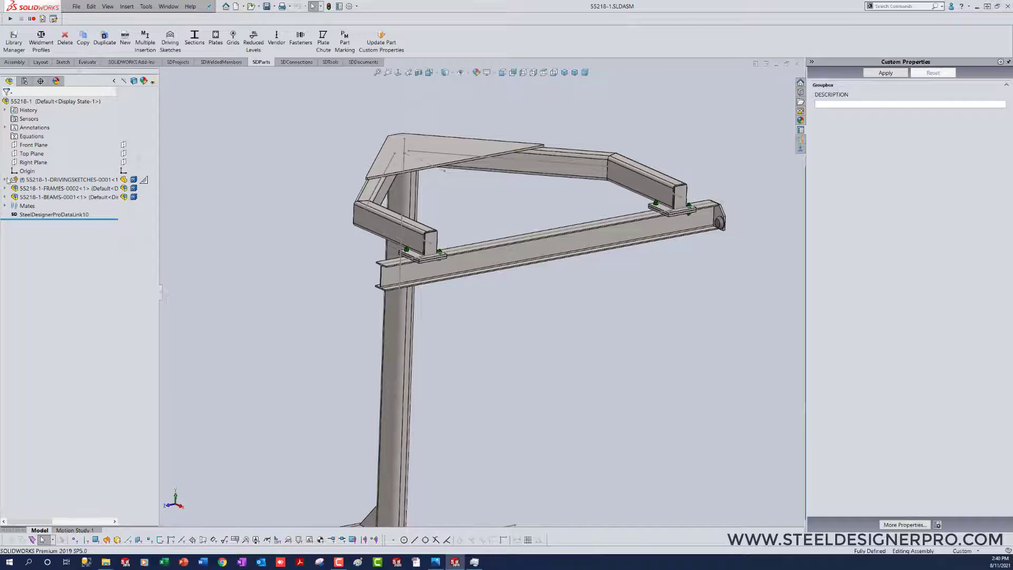
right_click(48, 197)
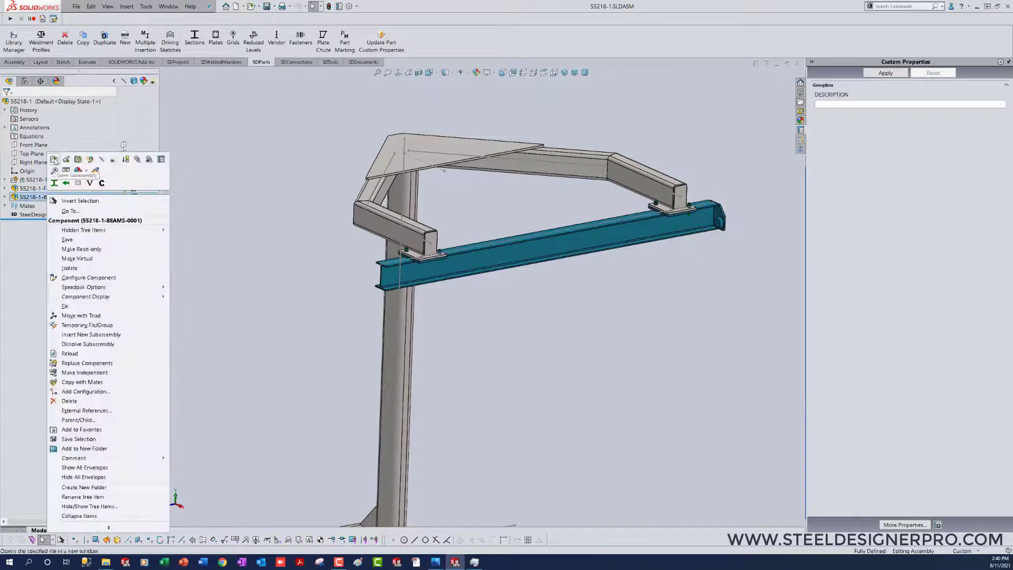
left_click(55, 159)
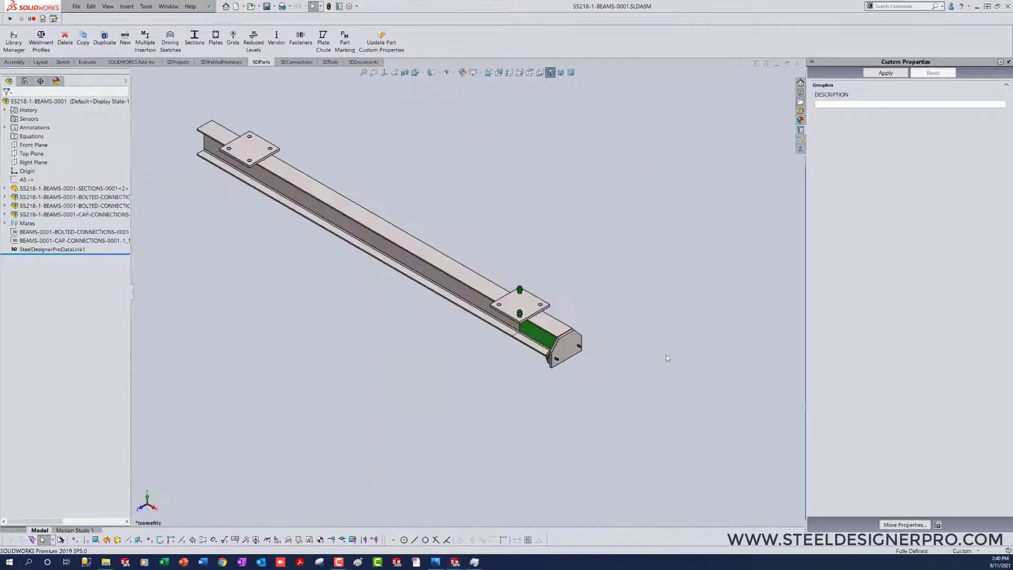
left_click(125, 82)
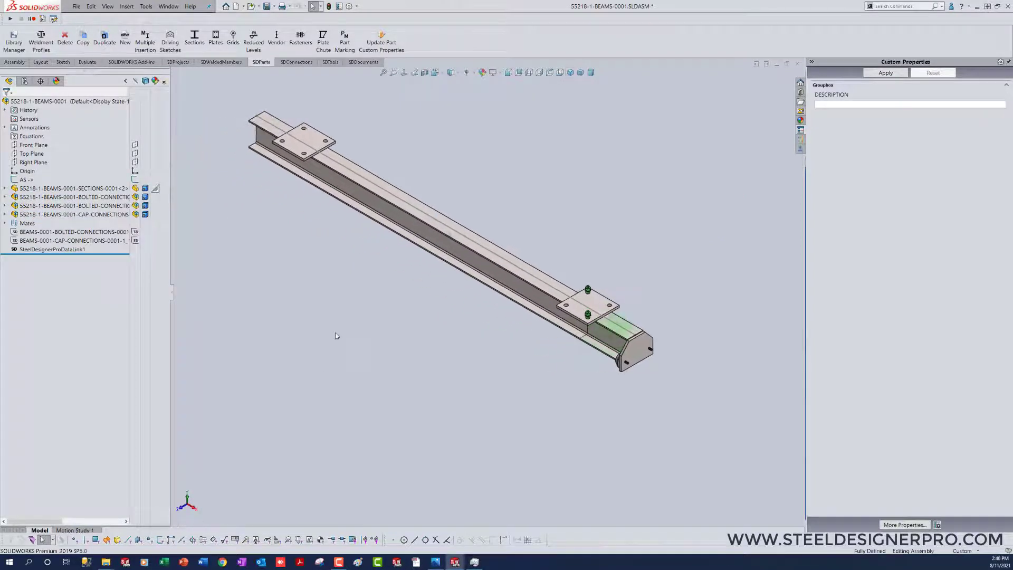
Start a Copy with Mates of the cap connection, placing its coincident mate on the AS sketch point at the beam's opposite end
left_click(58, 215)
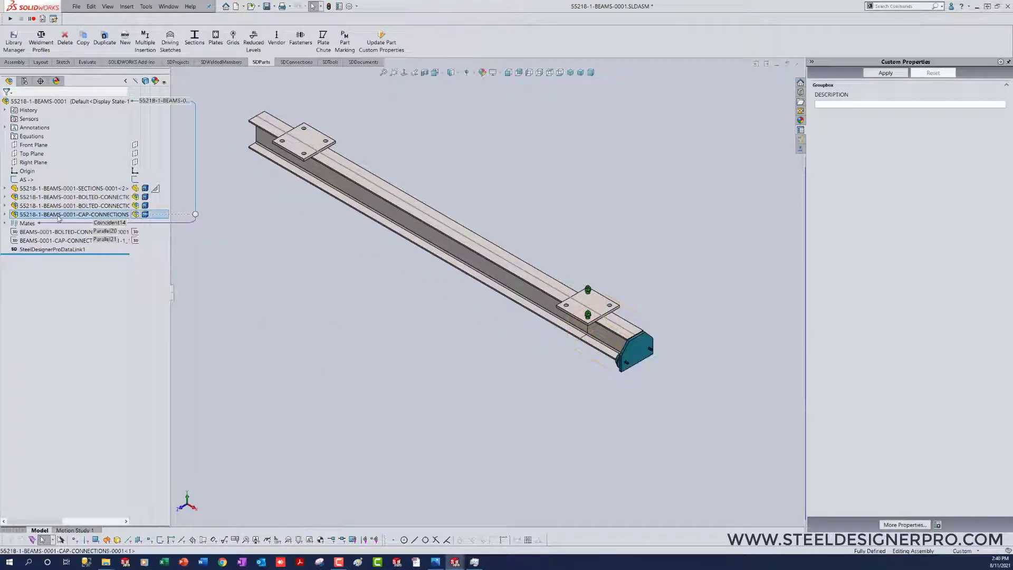
left_click(105, 40)
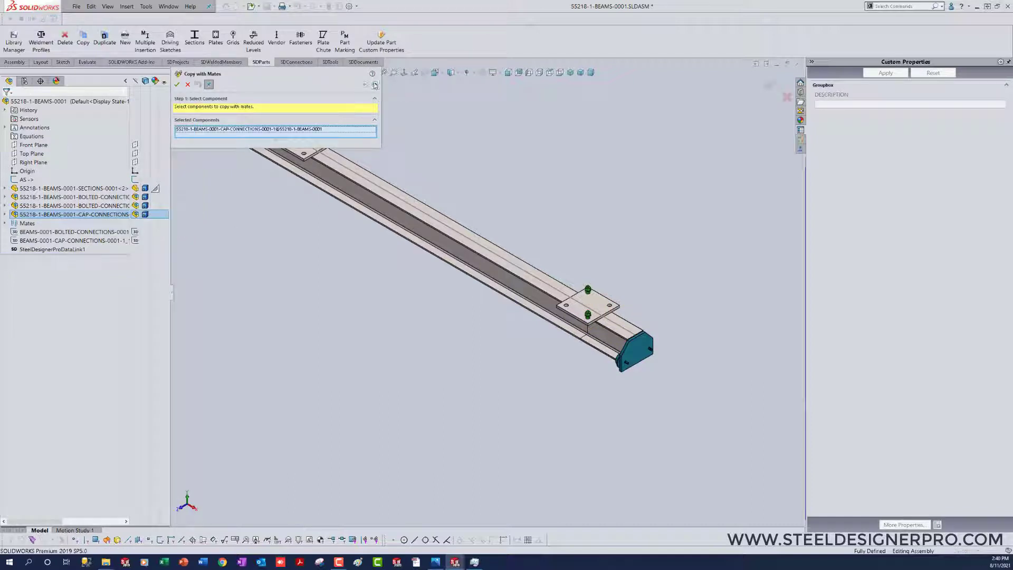
left_click(375, 85)
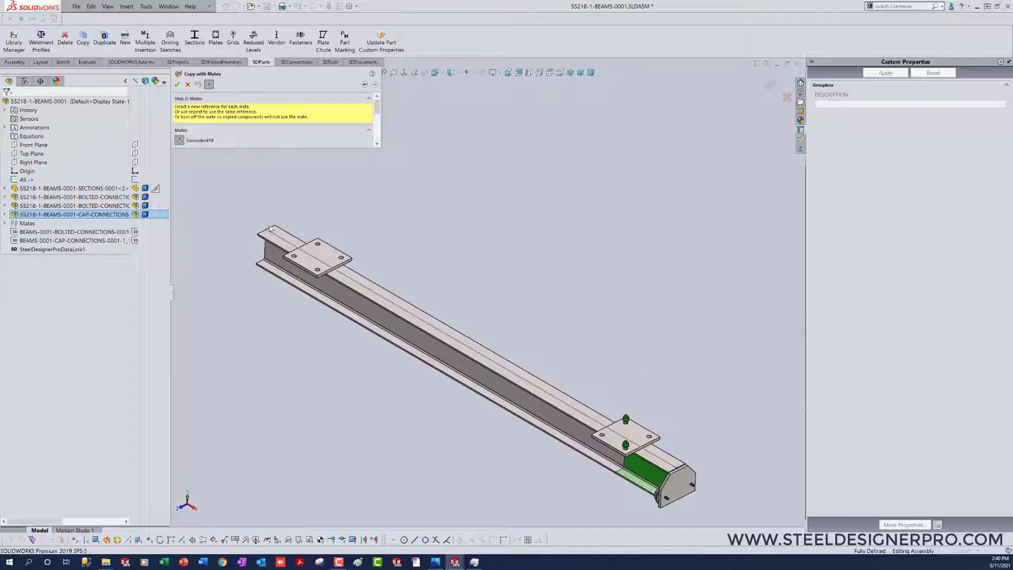
left_click(270, 228)
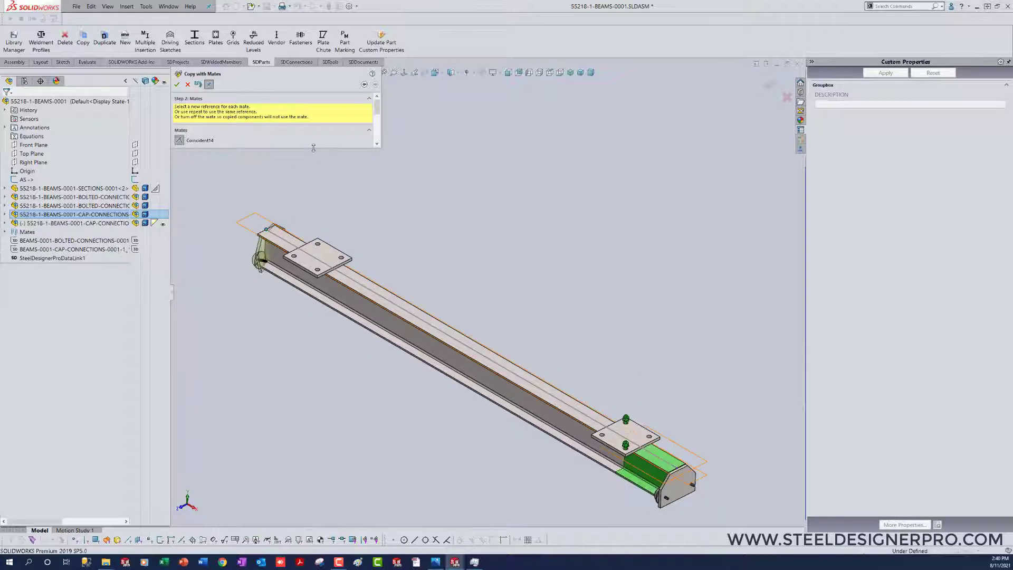
left_click_drag(313, 148, 352, 268)
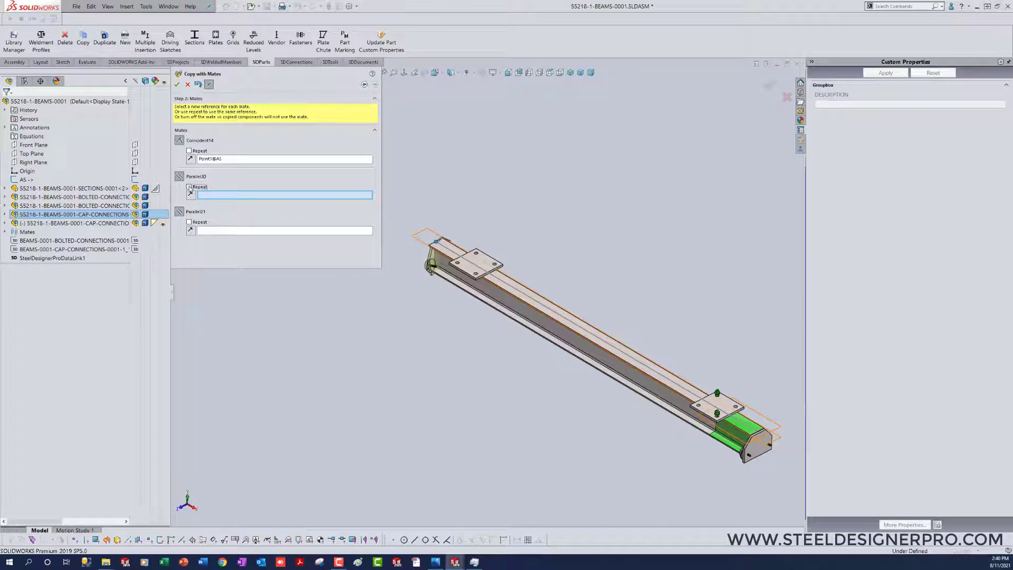
Place the cap connection copy using the assembly's Front Plane for its last parallel mate and repeating the original reference for the other parallel mate
left_click(189, 187)
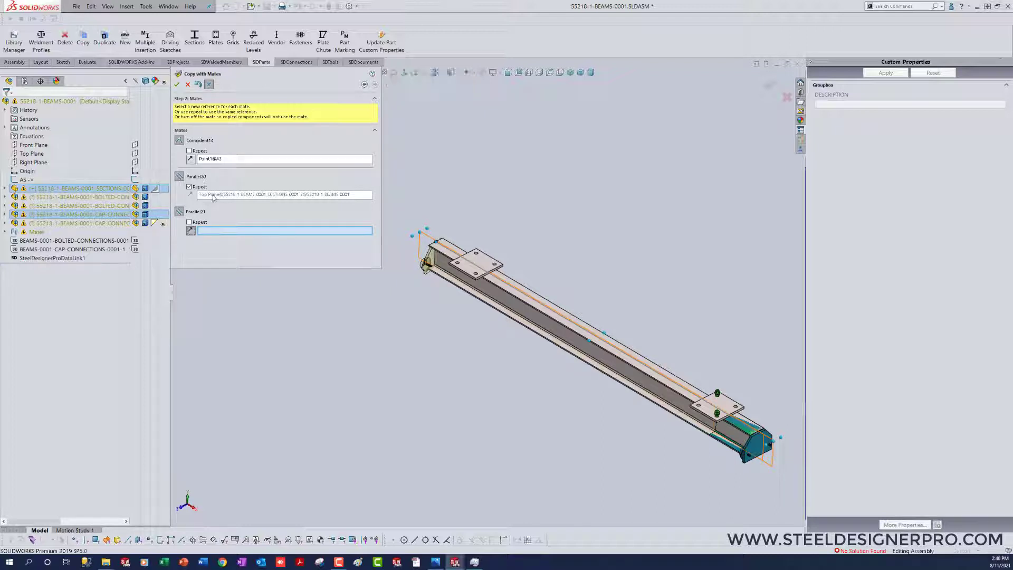
left_click(188, 187)
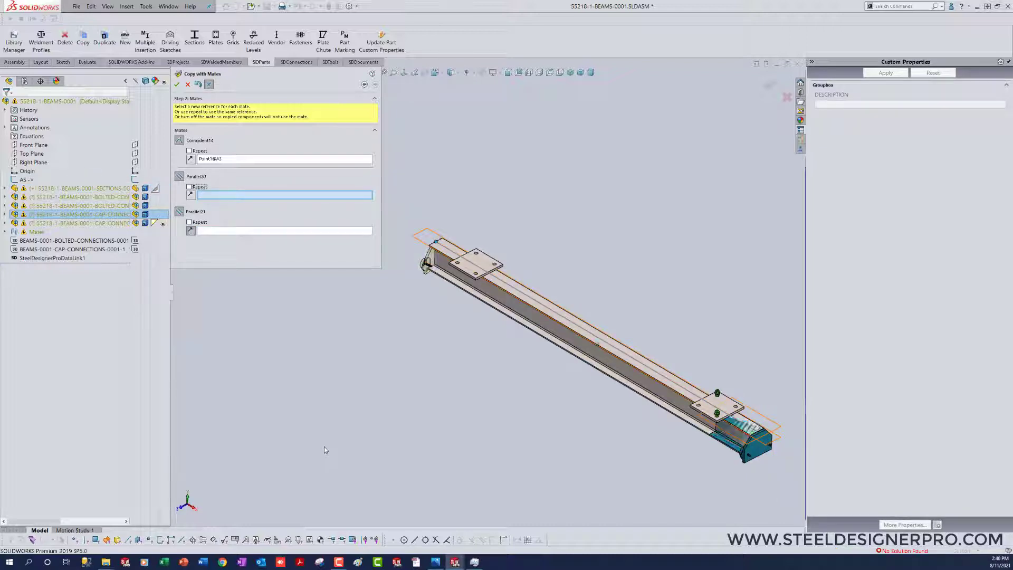
left_click(230, 232)
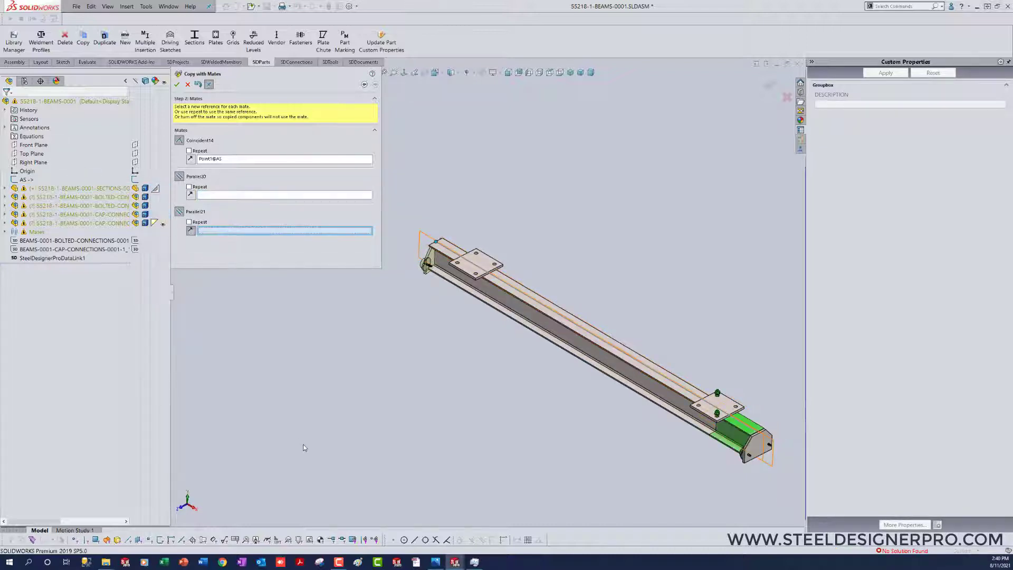
left_click(34, 145)
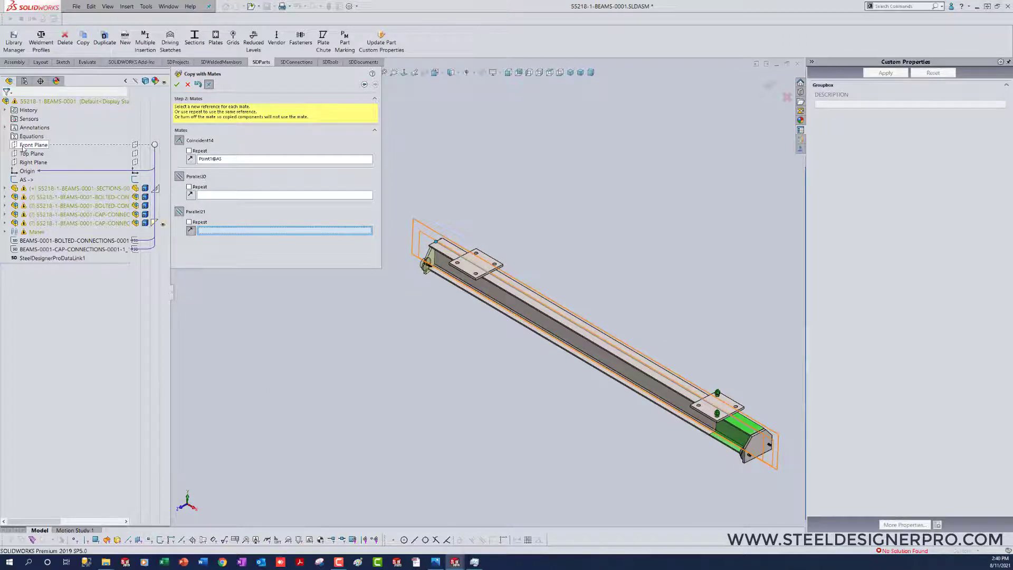
left_click(191, 232)
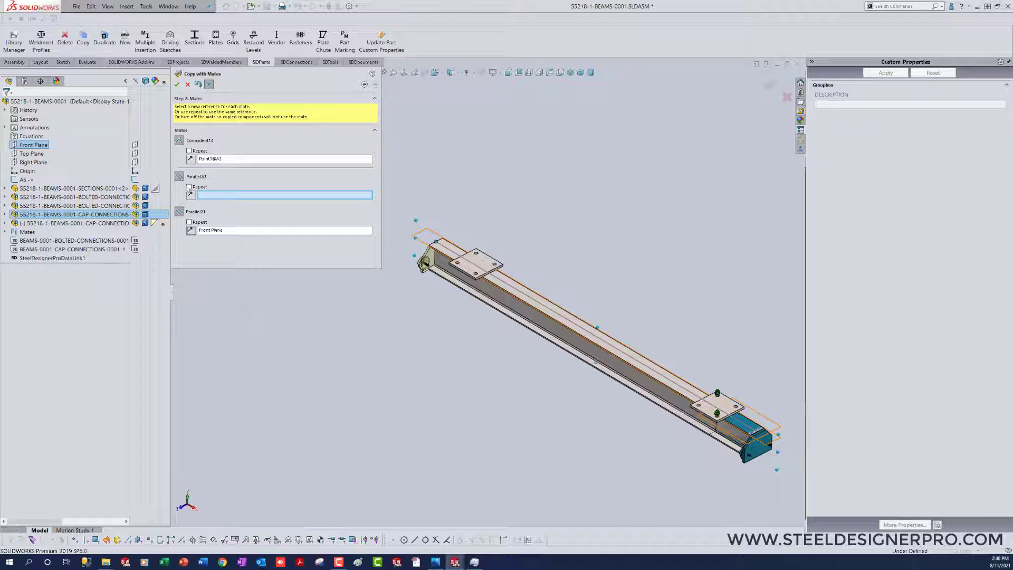
left_click(189, 187)
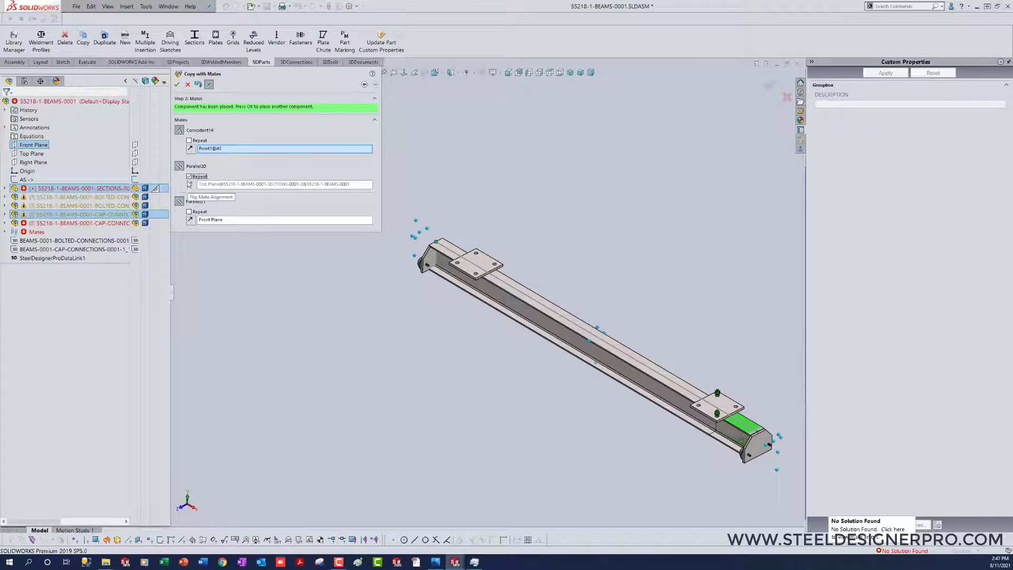
left_click(177, 84)
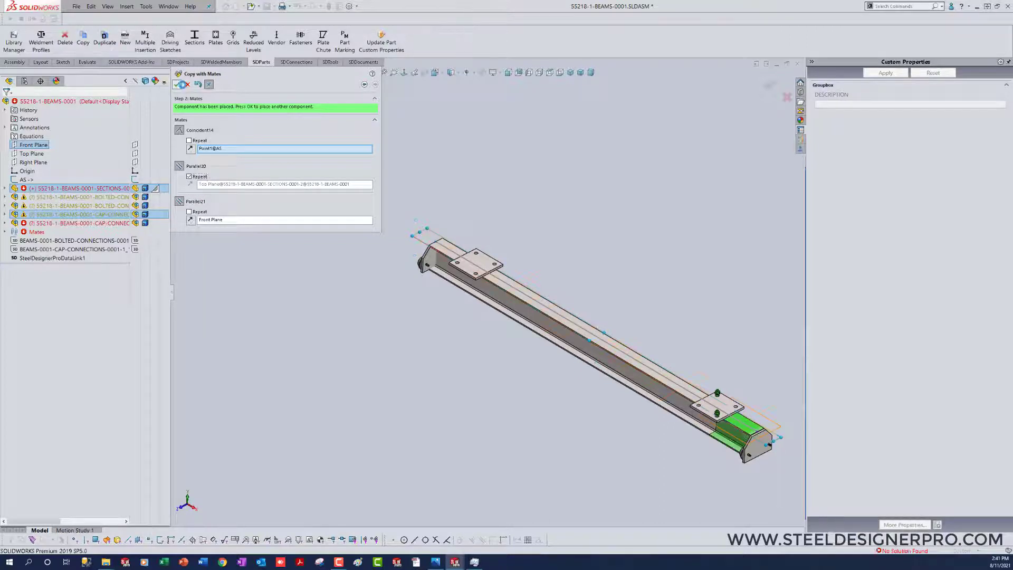
key("Escape")
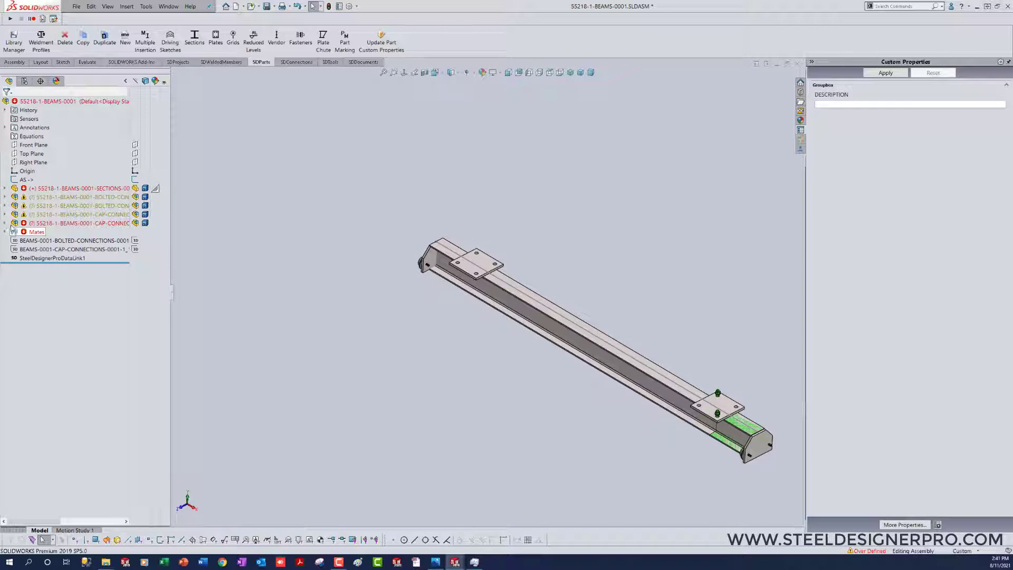
Flip the alignment of the copied cap connection's Front Plane parallel mate and save the beam assembly
left_click(4, 224)
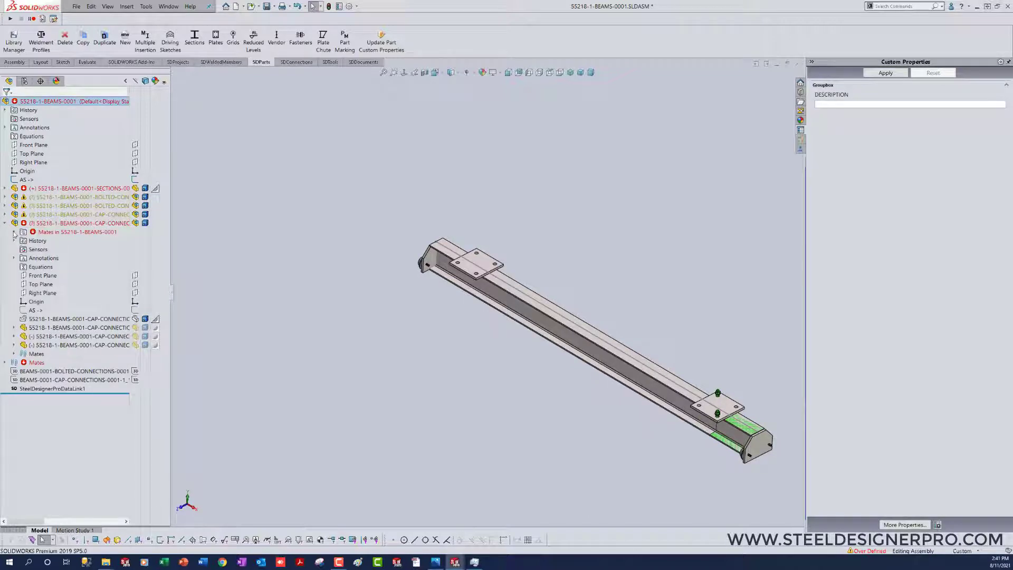
left_click(15, 232)
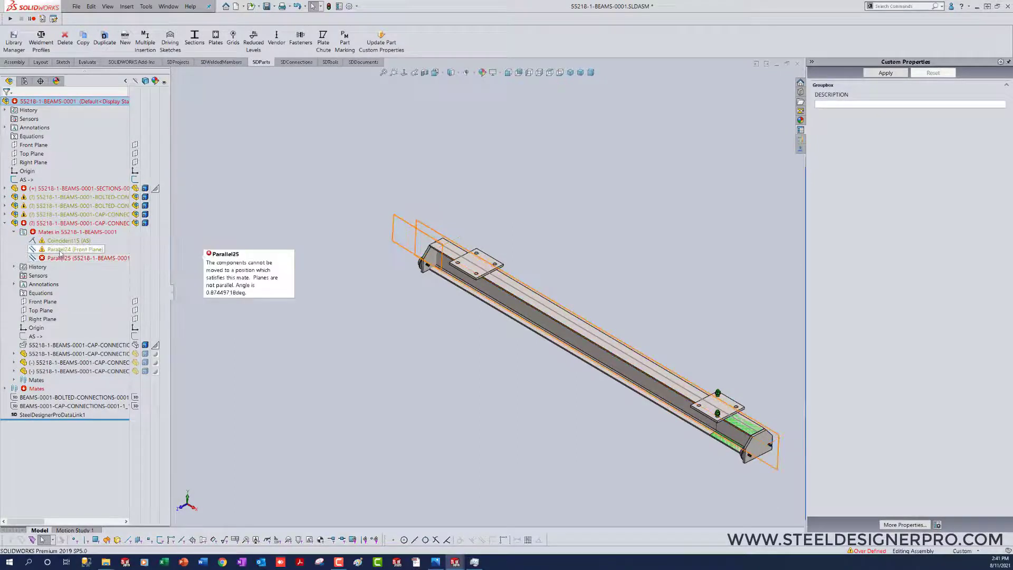
right_click(60, 254)
left_click(76, 264)
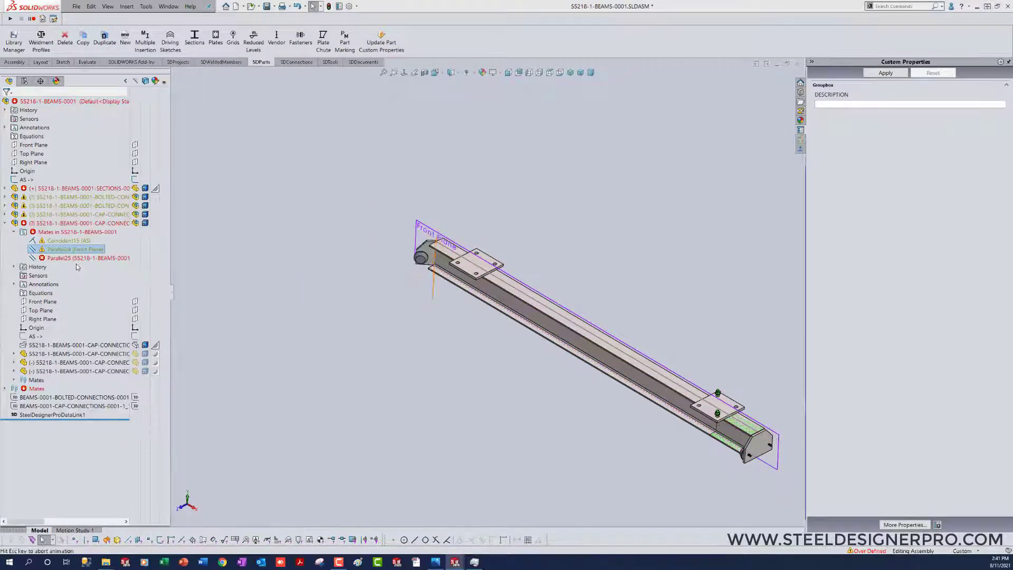
scroll(264, 316, "down", 2)
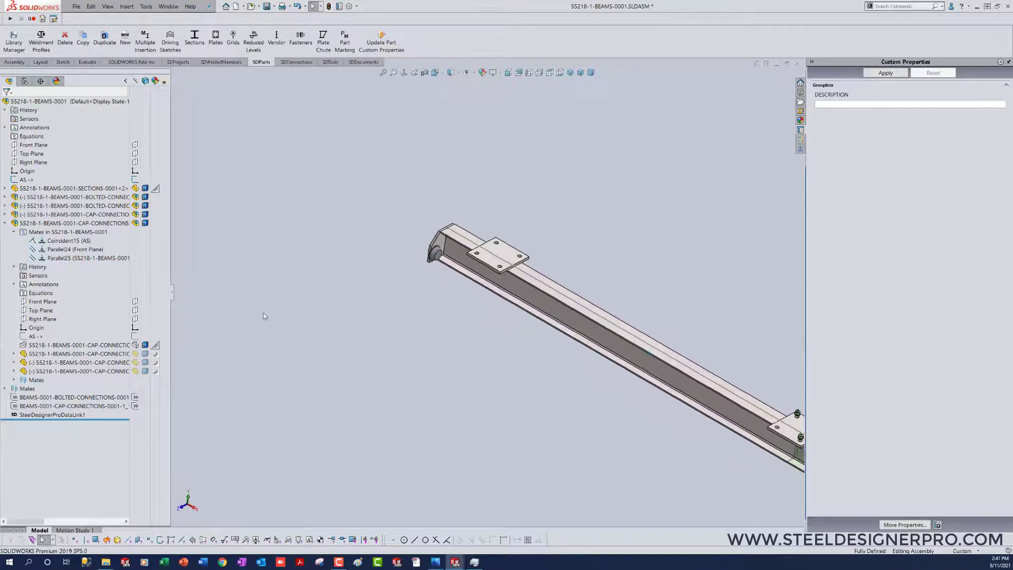
left_click(4, 223)
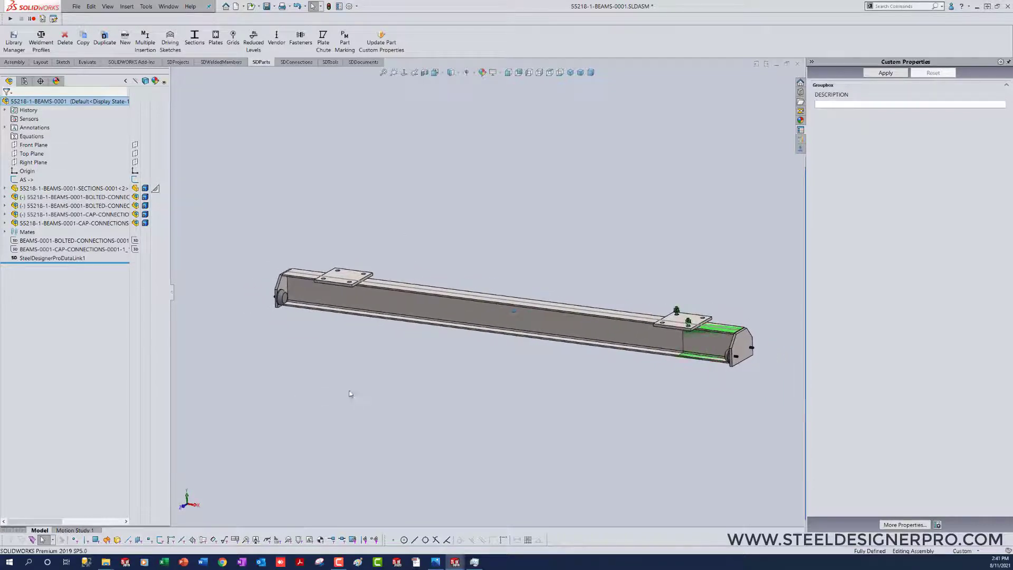
key("ctrl+s")
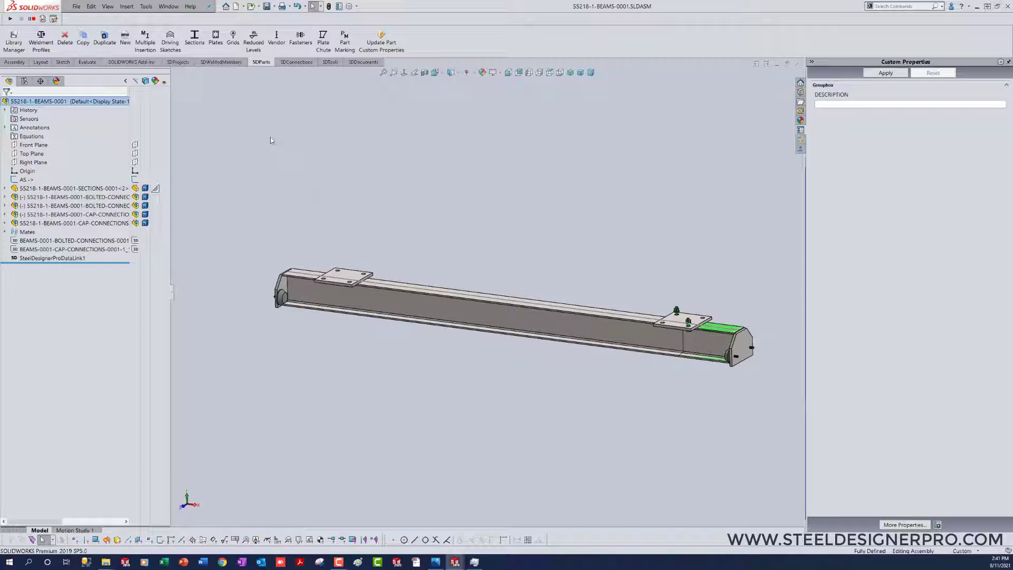
Insert a new BLANK library part with the VENDORS model filter at the beam assembly's origin
left_click(125, 39)
left_click(172, 117)
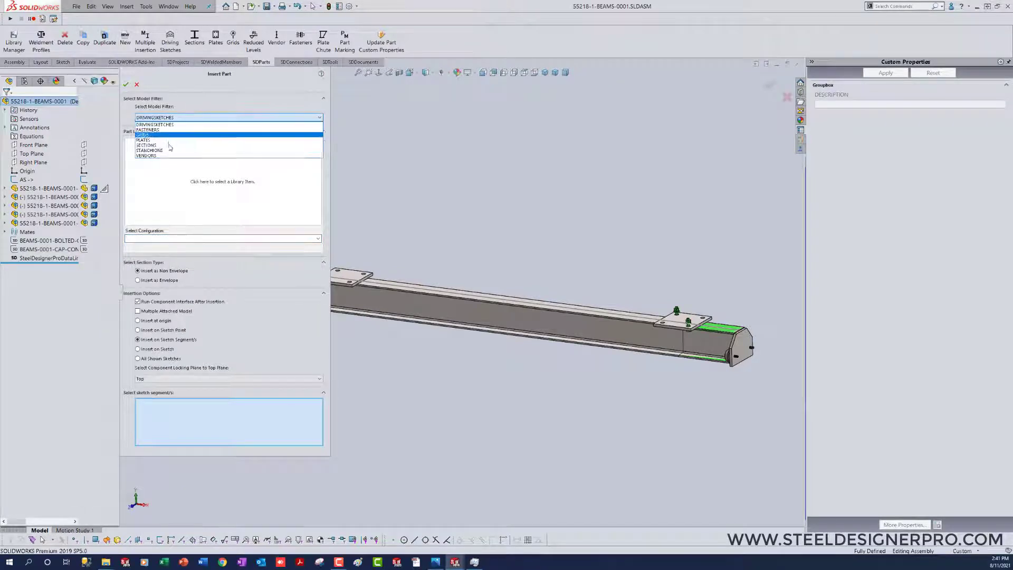
left_click(159, 155)
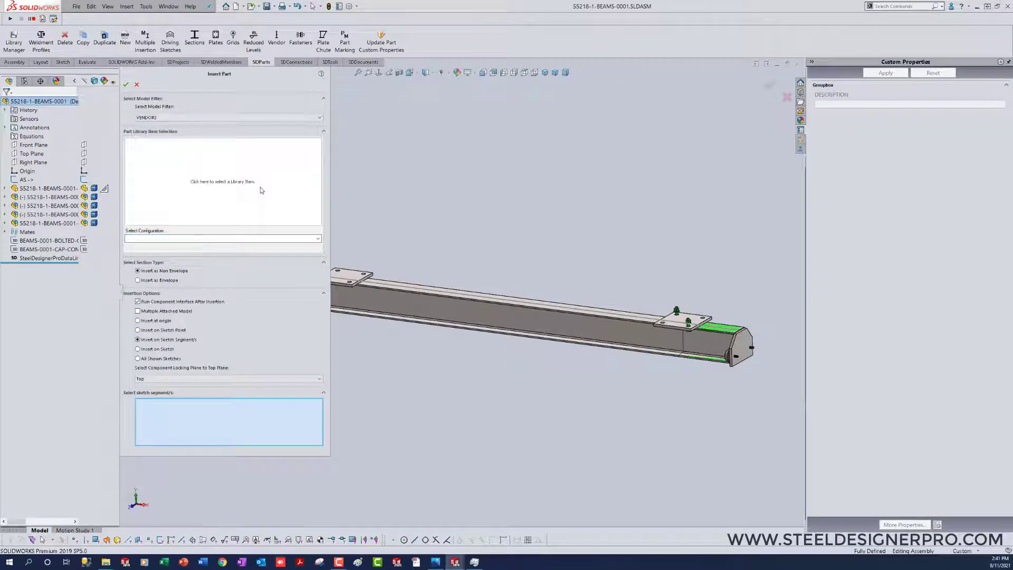
left_click(222, 182)
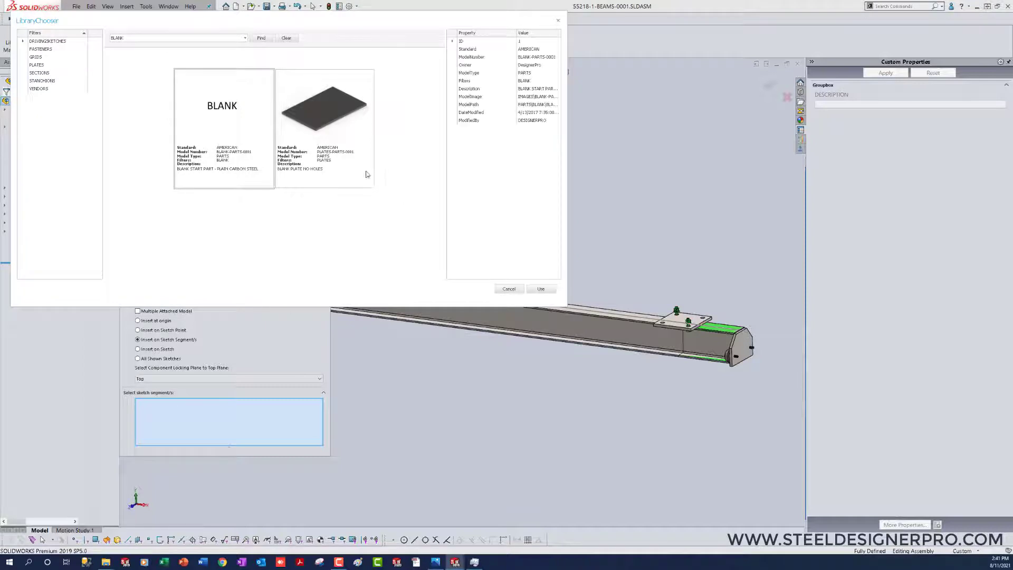
left_click(540, 288)
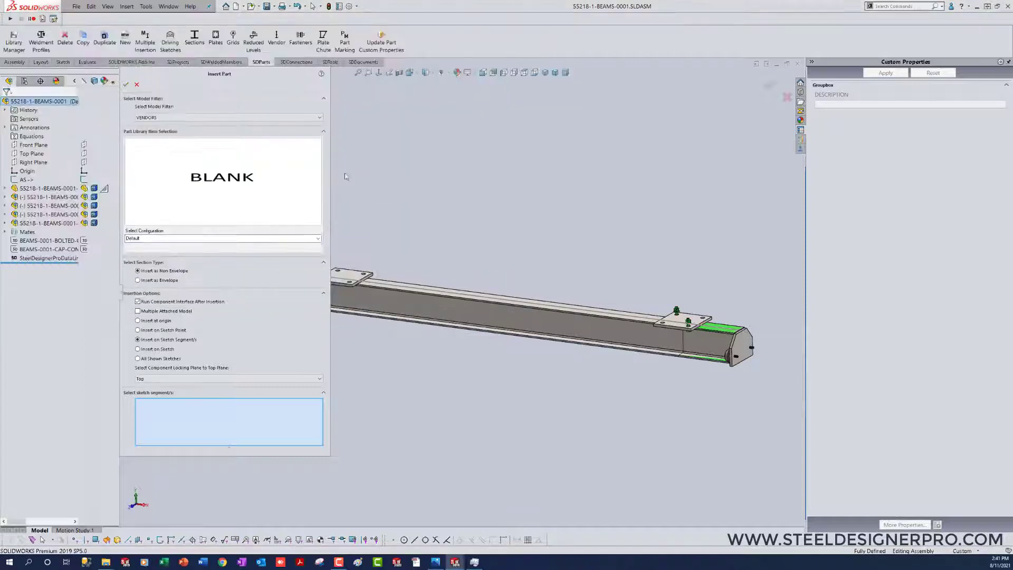
left_click_drag(331, 169, 224, 169)
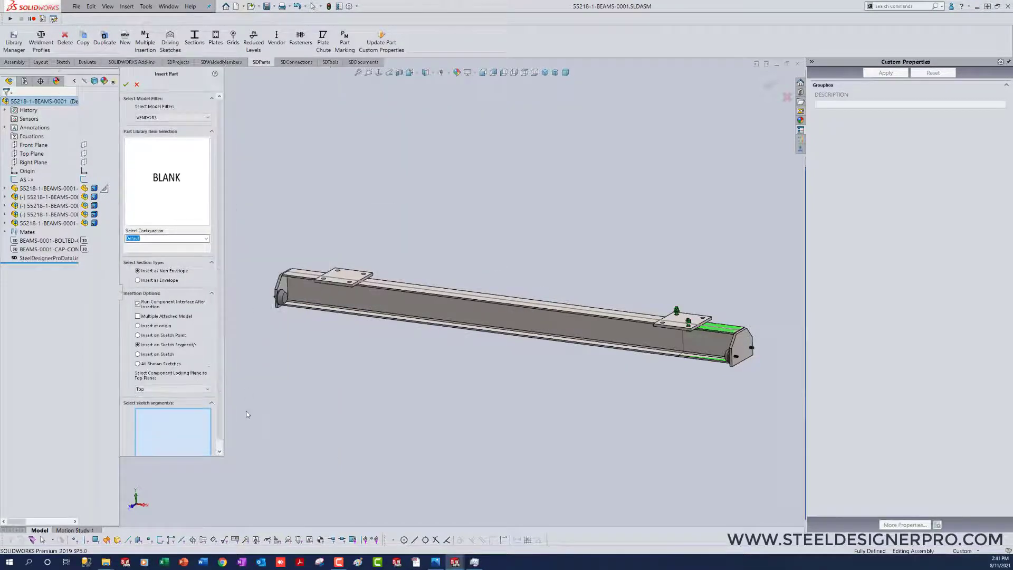
left_click(137, 326)
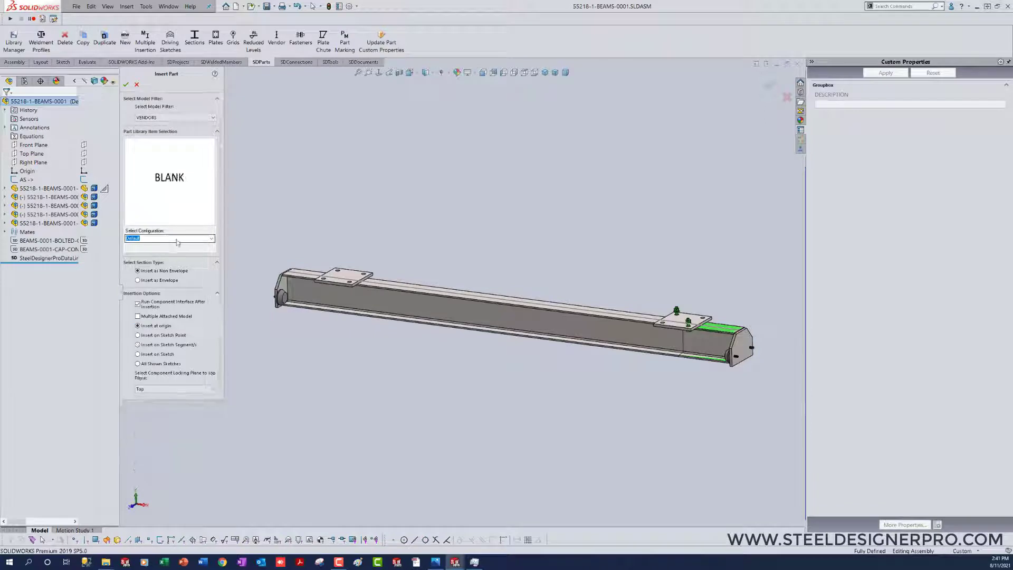
left_click(126, 84)
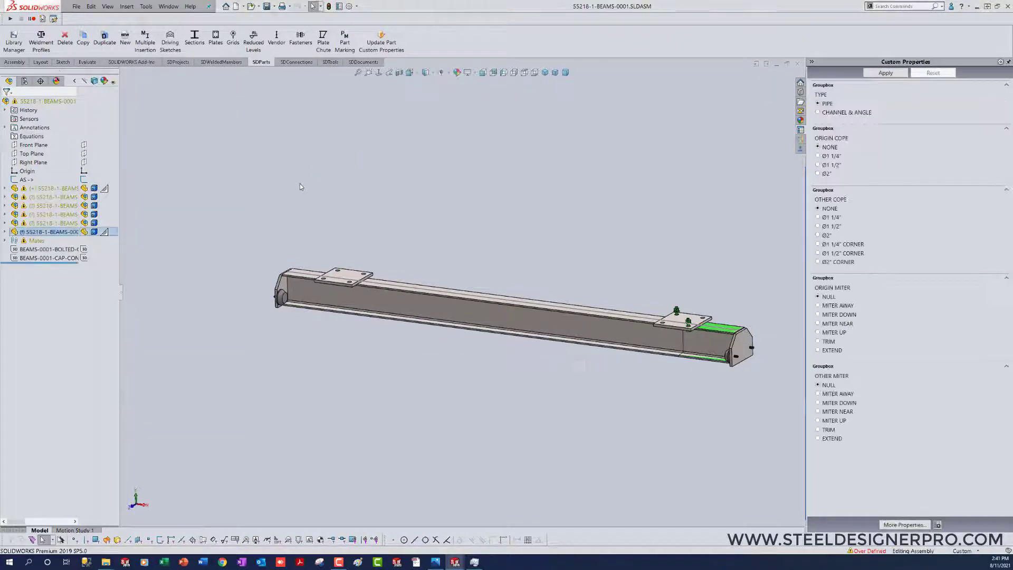
Widen the component tree and float the new 55218-1-BEAMS-0001-VENDORS-0001 part
left_click_drag(117, 298, 206, 298)
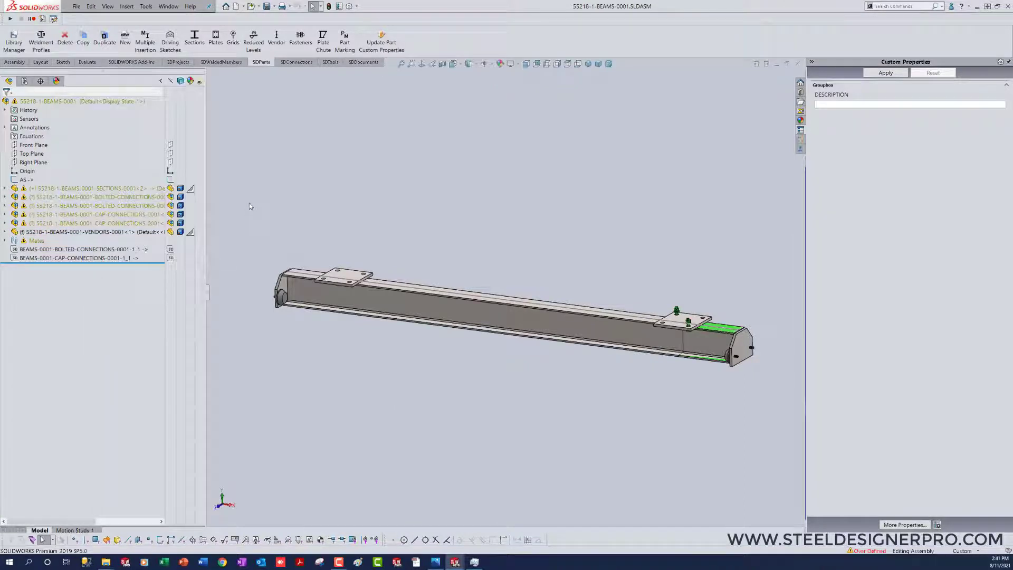
left_click(126, 232)
right_click(126, 232)
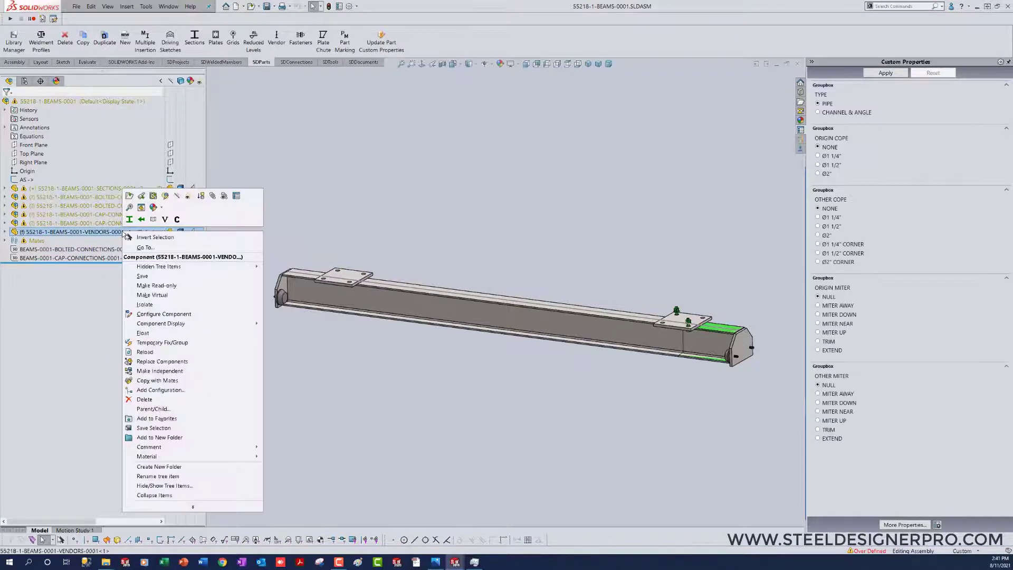
left_click(156, 331)
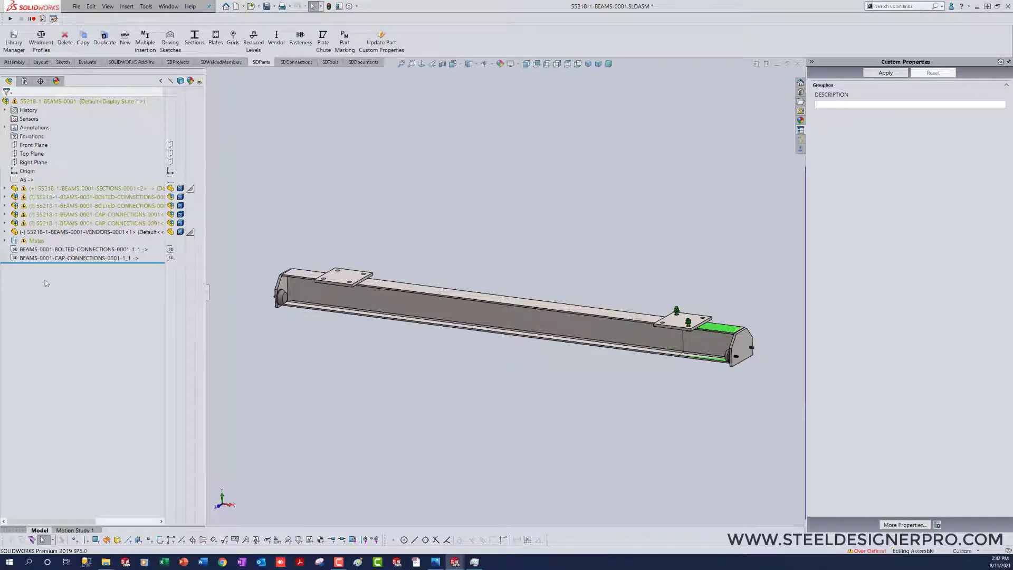
Expand the beam assembly's mates, suppress the VENDORS-0001 part and save the assembly
left_click(4, 241)
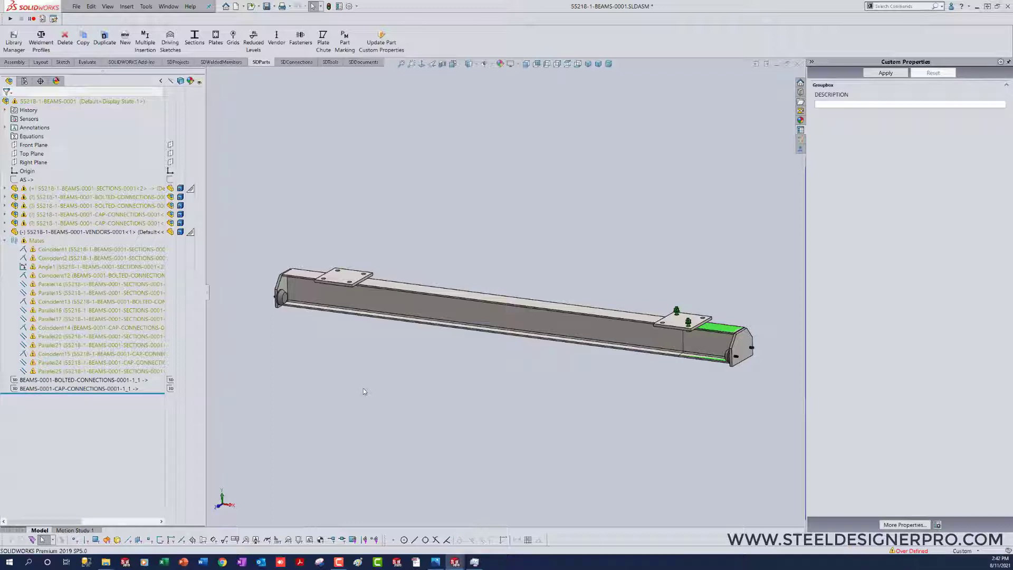
right_click(63, 232)
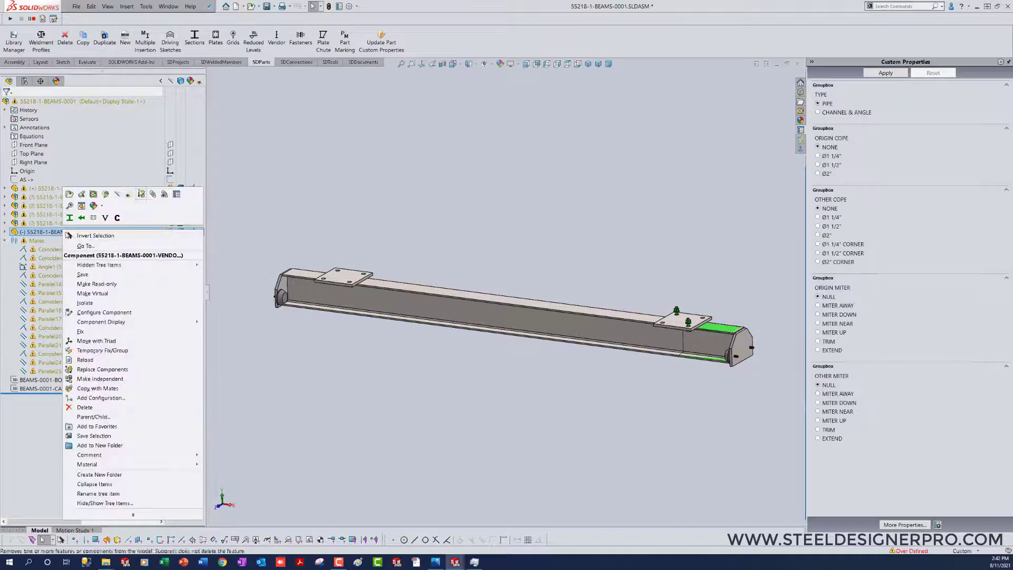
left_click(141, 195)
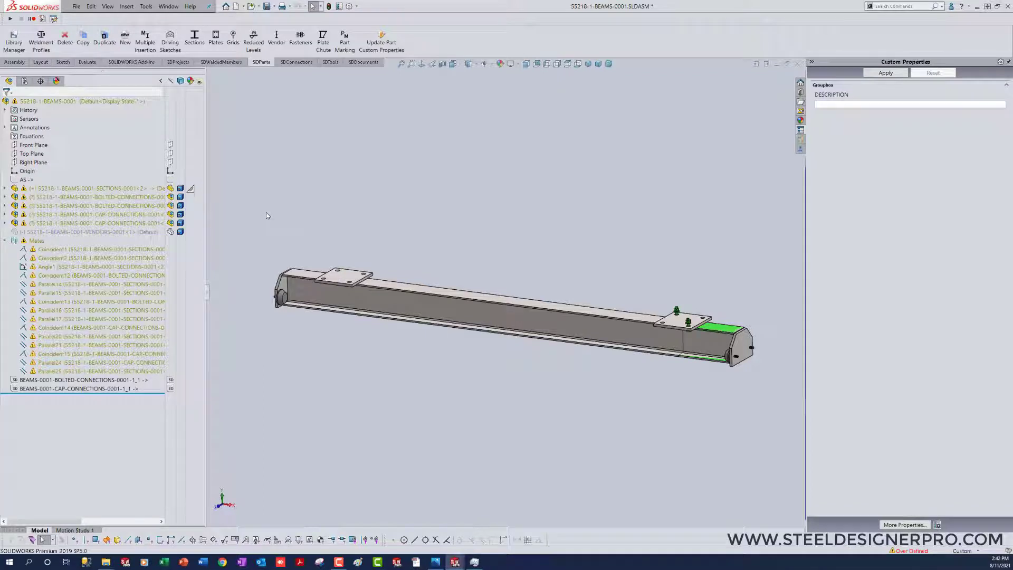
key("ctrl+s")
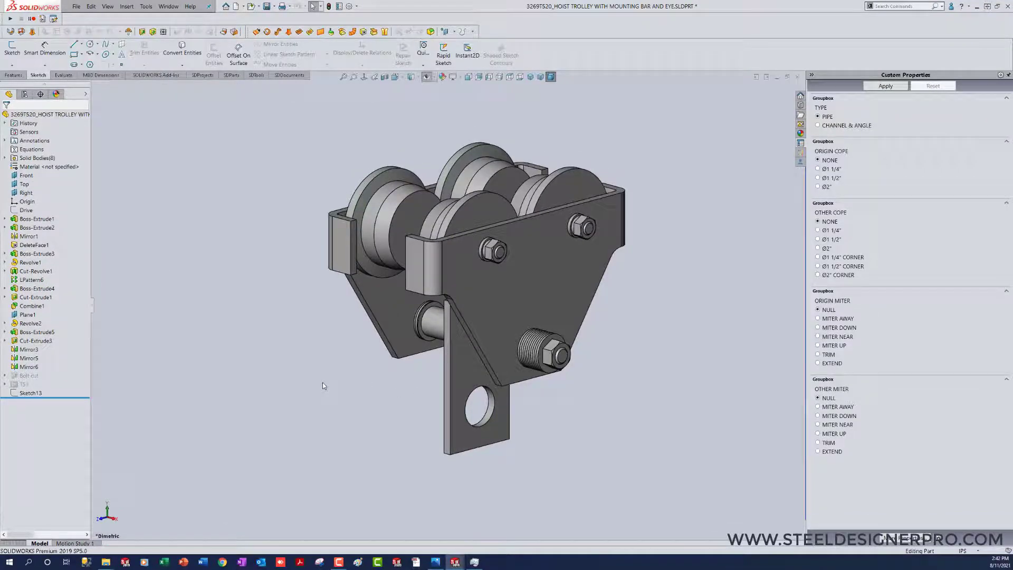
Save the hoist trolley part over 55218-1-BEAMS-0001-VENDORS-0001.SLDPRT in the 55218-1-BEAMS-0001 folder, and return to the beam assembly
key("ctrl+shift+s")
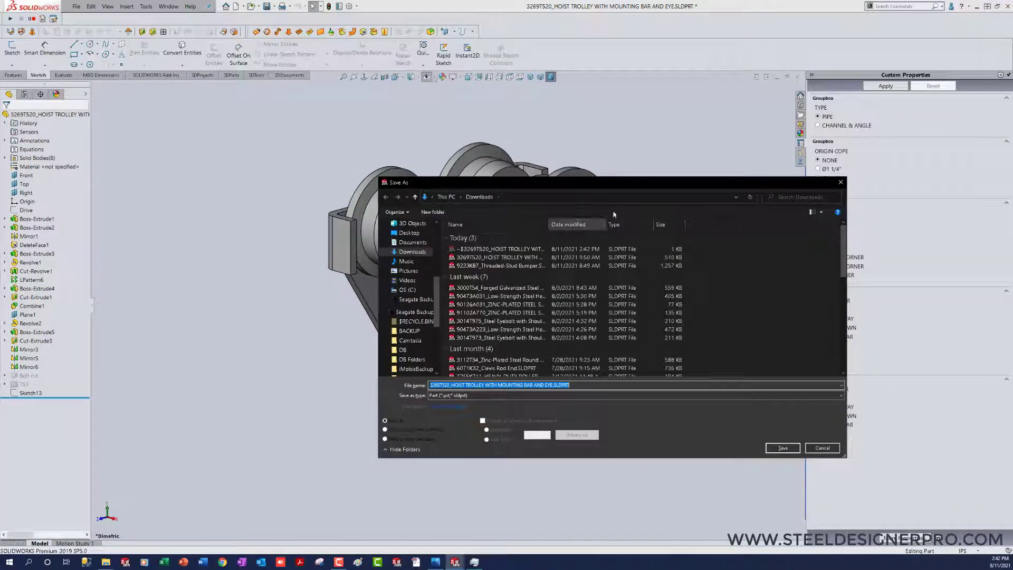
left_click(736, 197)
left_click(699, 208)
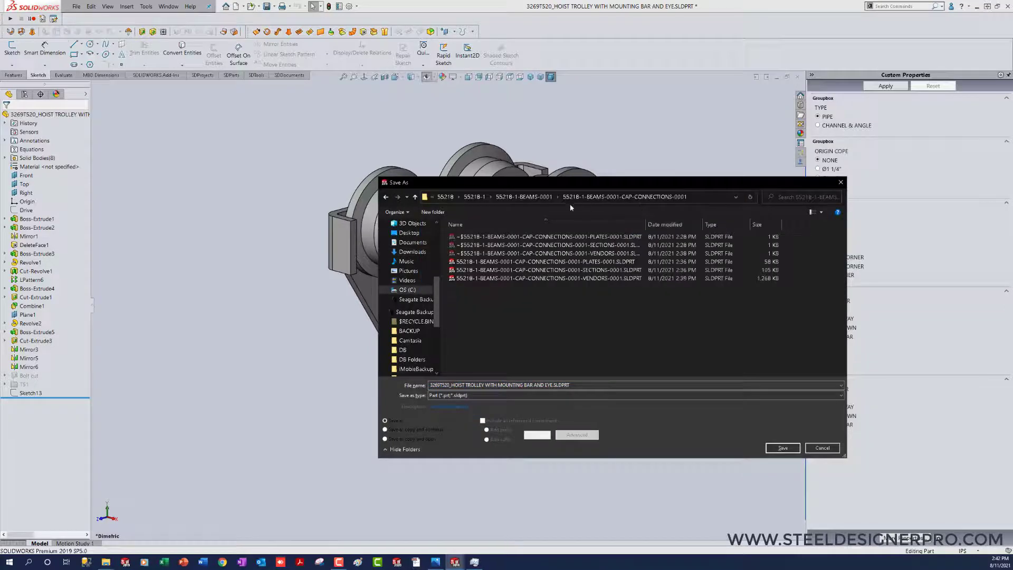
left_click(529, 197)
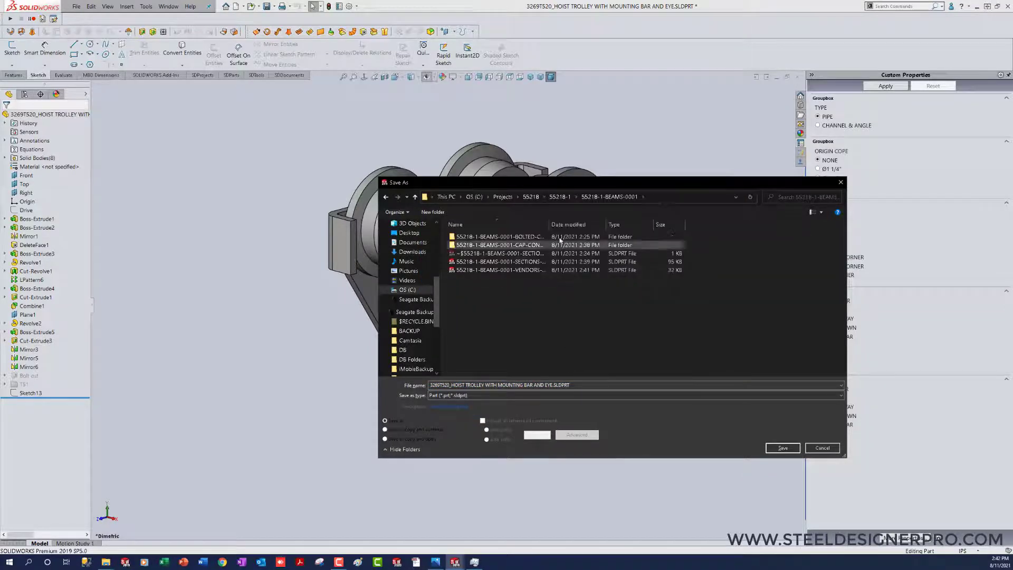
left_click(520, 270)
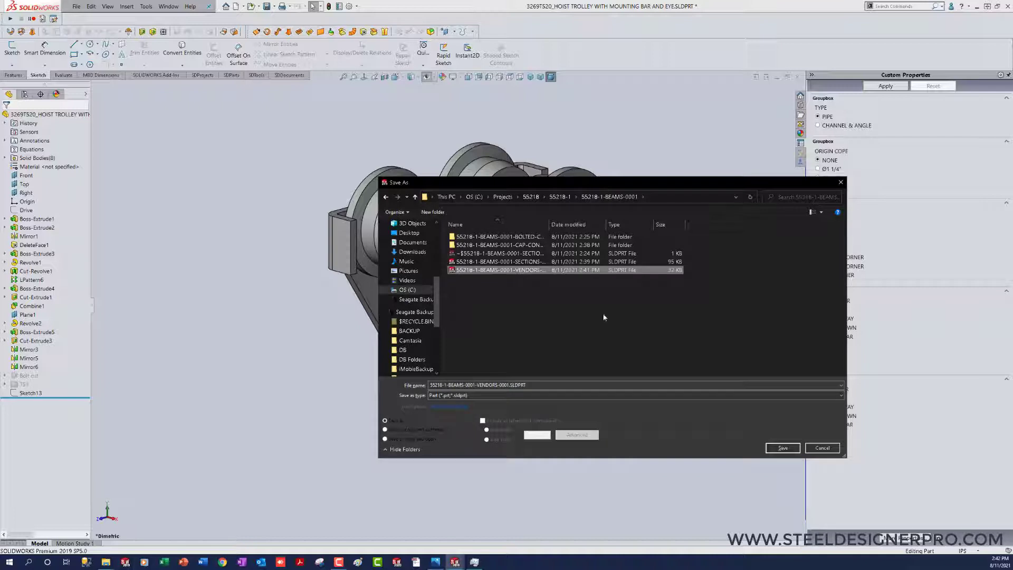
left_click(781, 448)
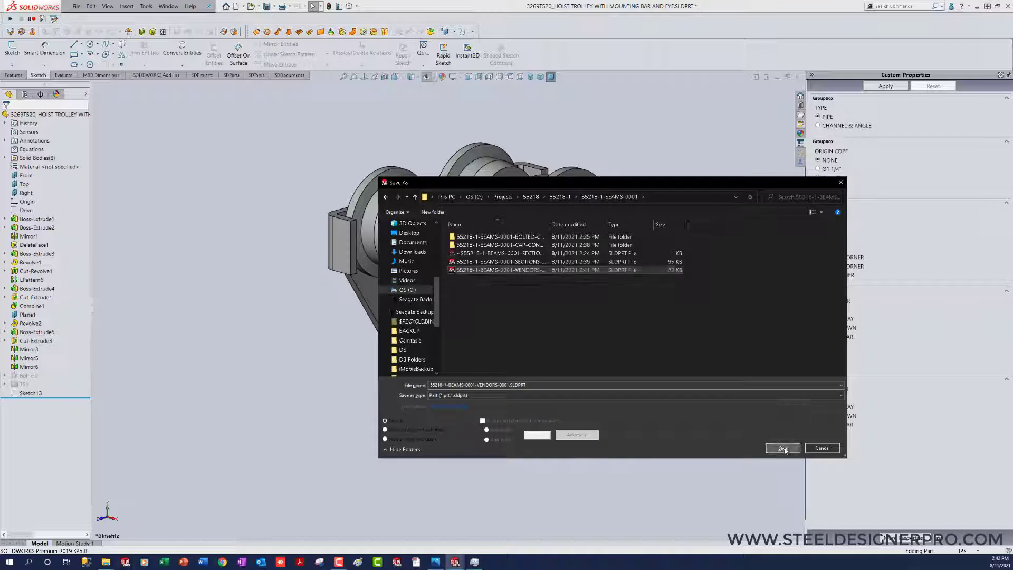
left_click(533, 280)
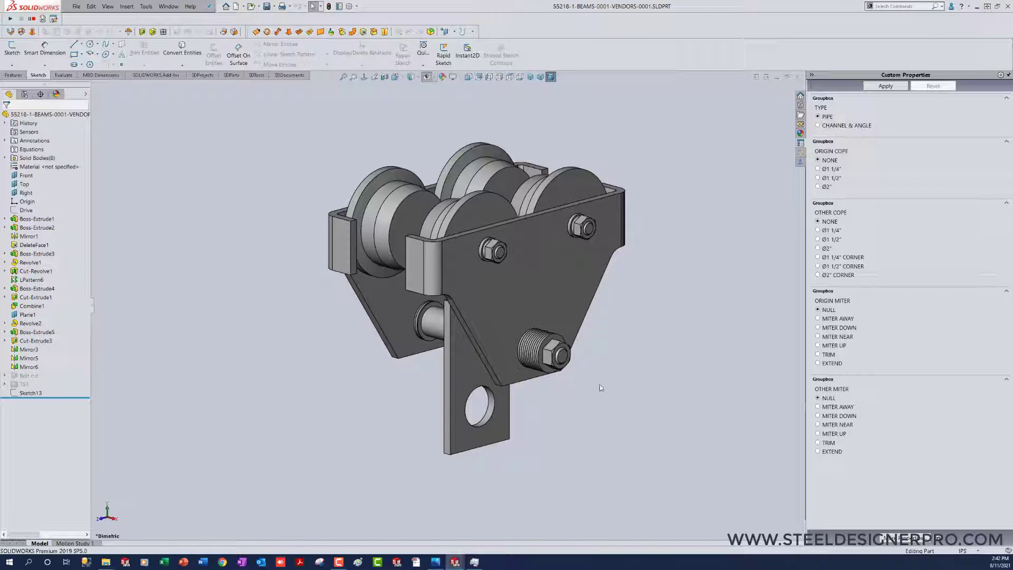
key("ctrl+Tab")
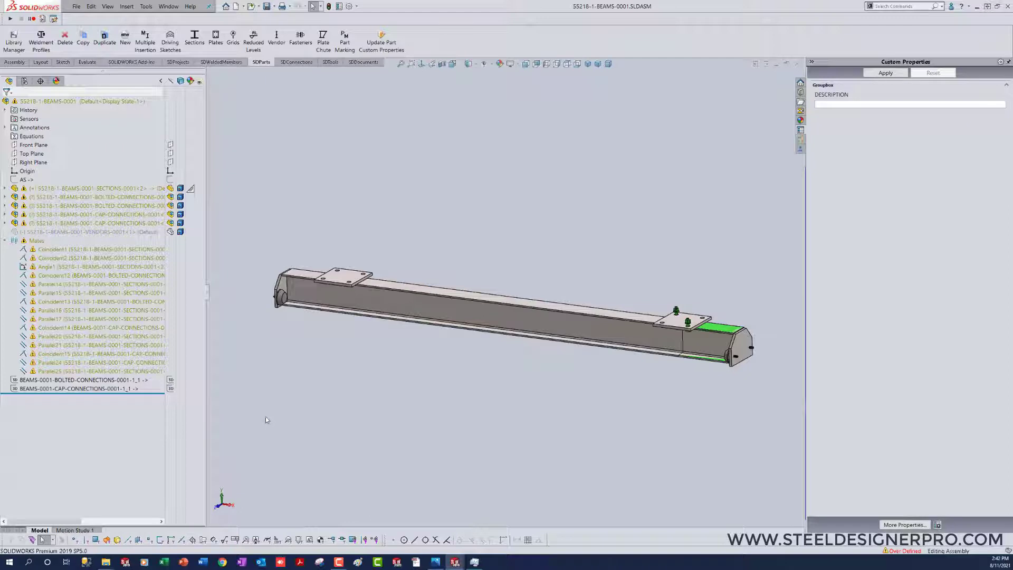
Delete the BEAMS-0001-CAP-CONNECTIONS-0001-1_1 sketch and move the first cap connection off the beam end
left_click(97, 389)
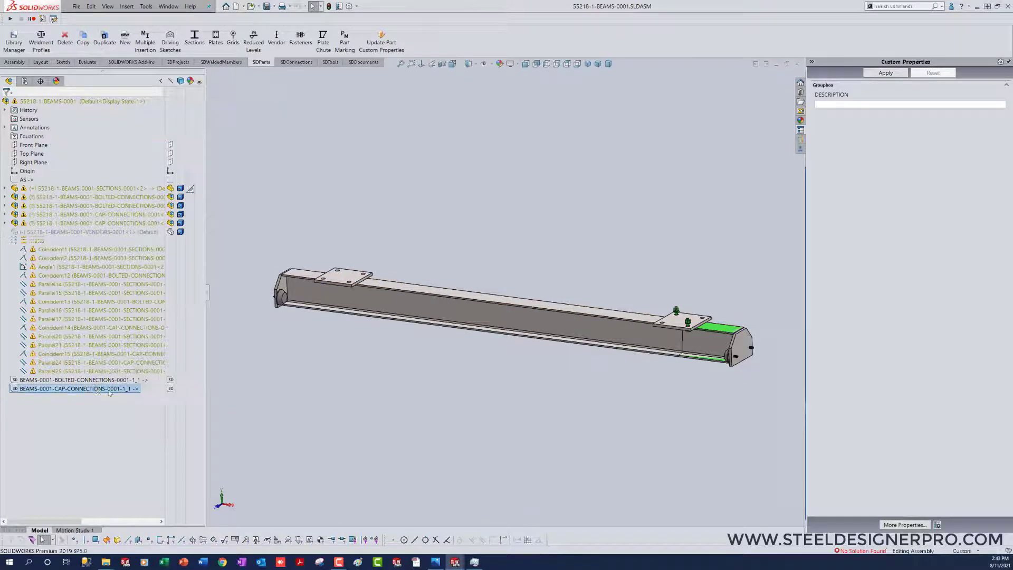
key("Delete")
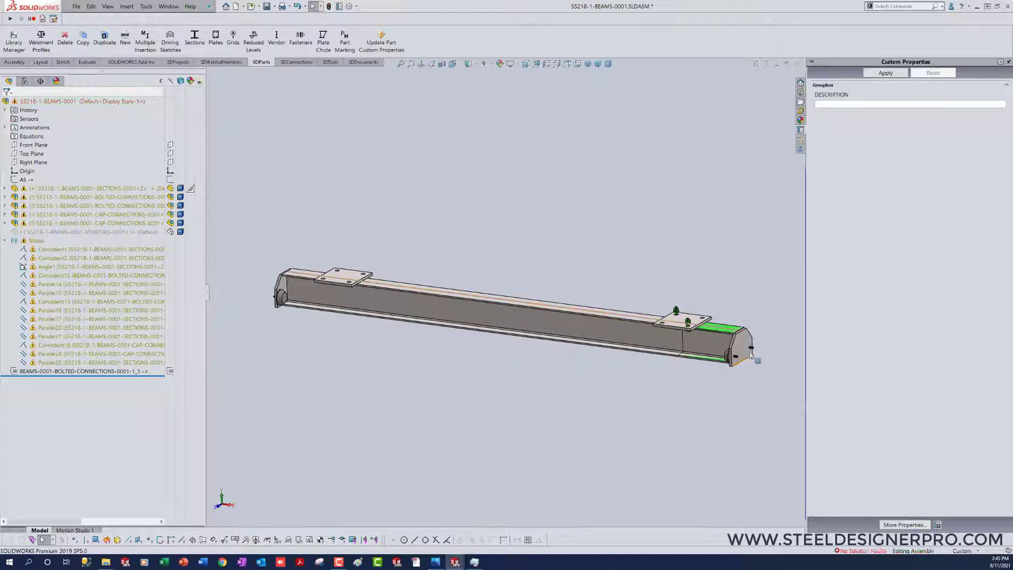
left_click_drag(741, 341, 664, 393)
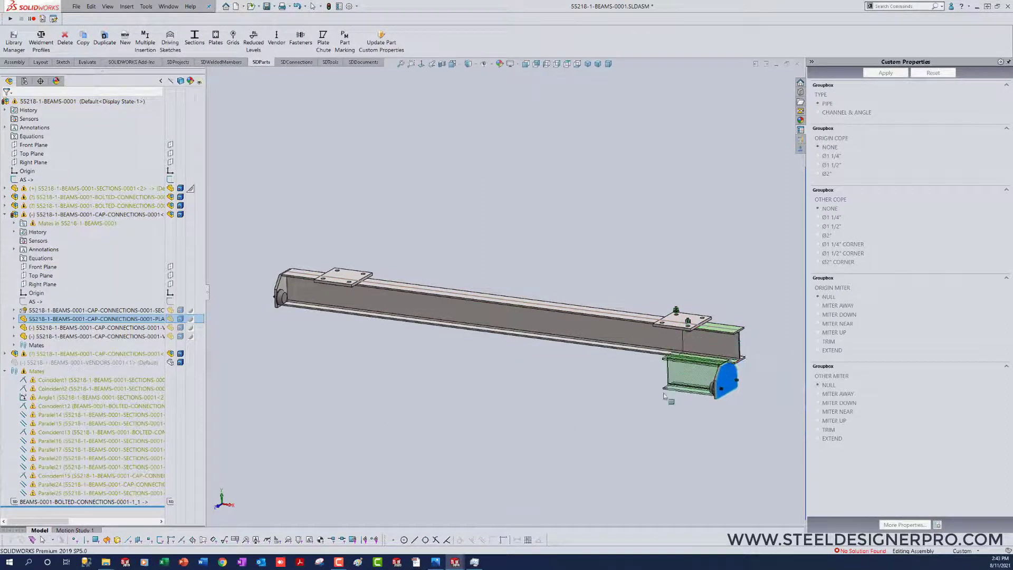
left_click(568, 425)
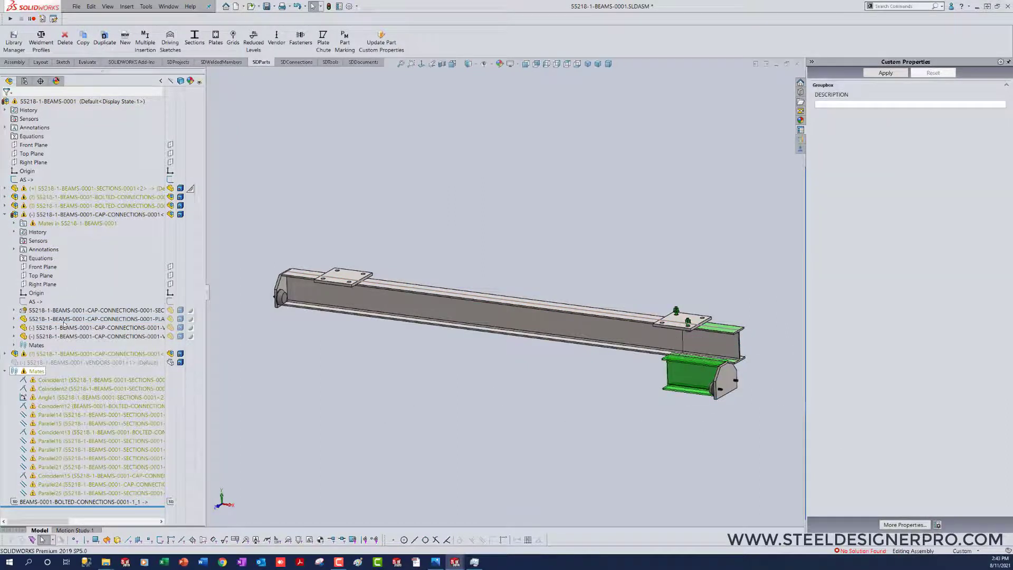
Try to mate the first cap connection's origin to the AS sketch endpoint at the beam end, inspect its mates and rebuild
left_click(35, 296)
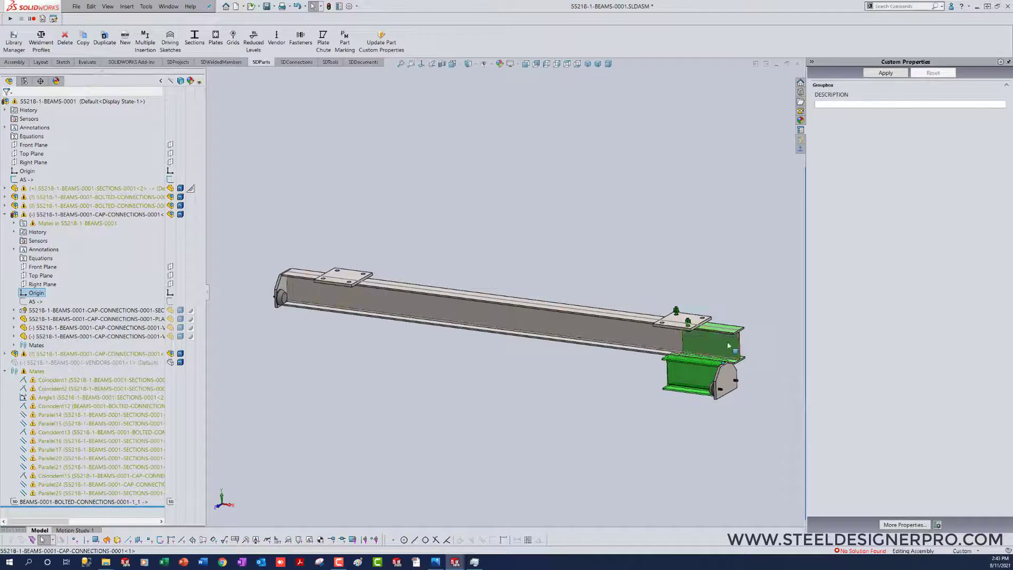
scroll(729, 346, "down", 5)
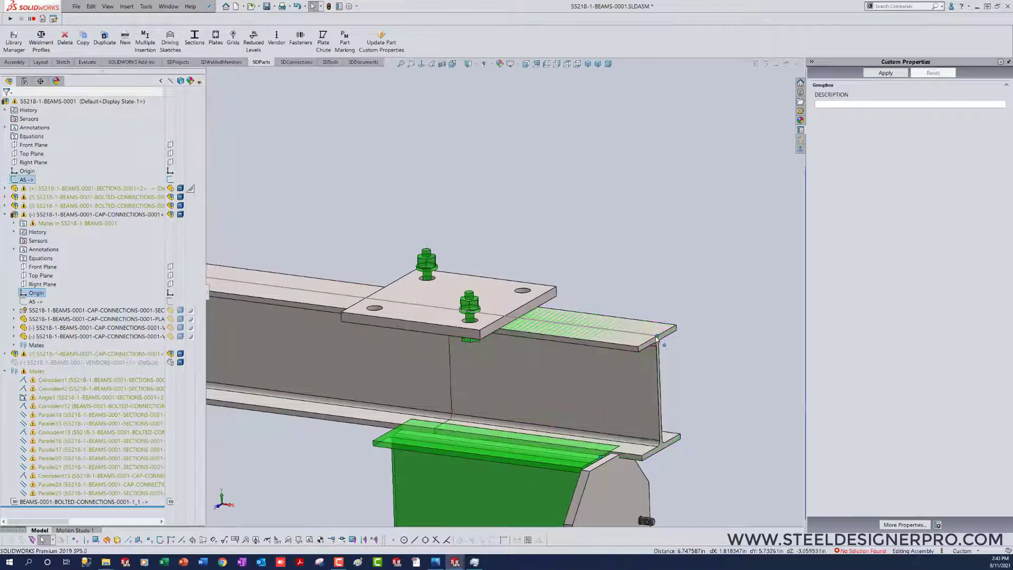
left_click(658, 337)
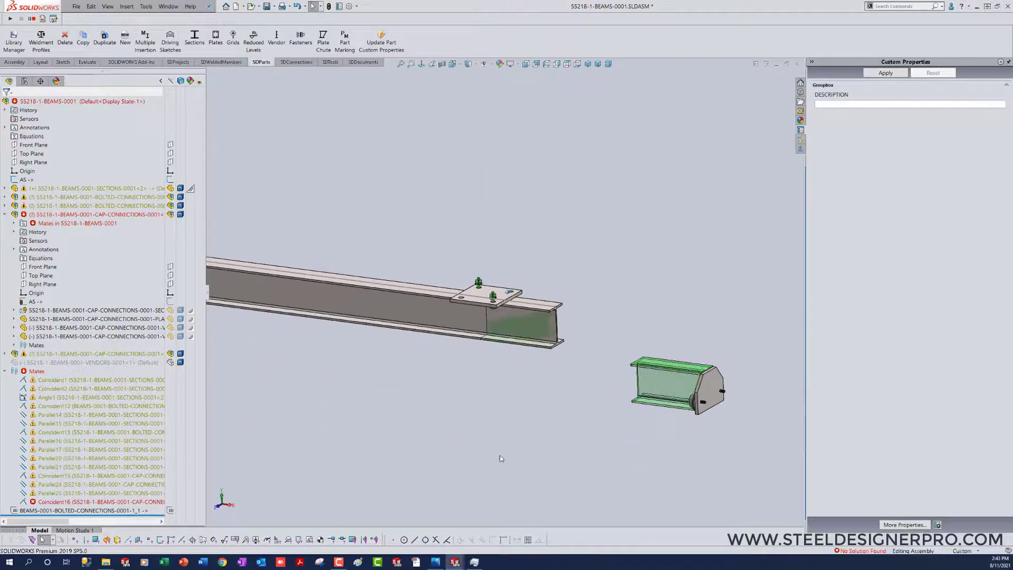
mouse_move(499, 455)
middle_mouse_down()
mouse_move(515, 475)
mouse_move(513, 467)
middle_mouse_up()
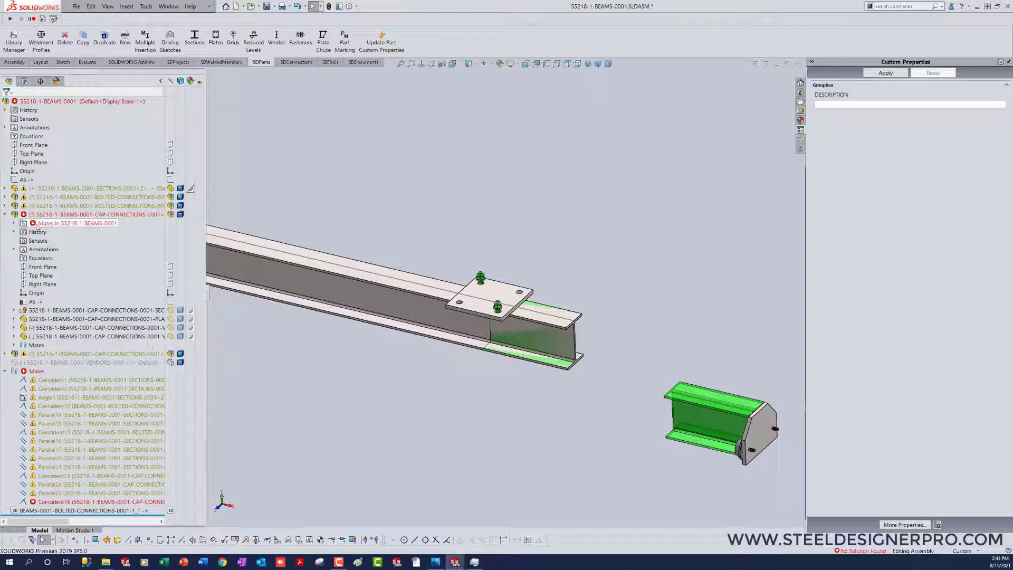
left_click(13, 223)
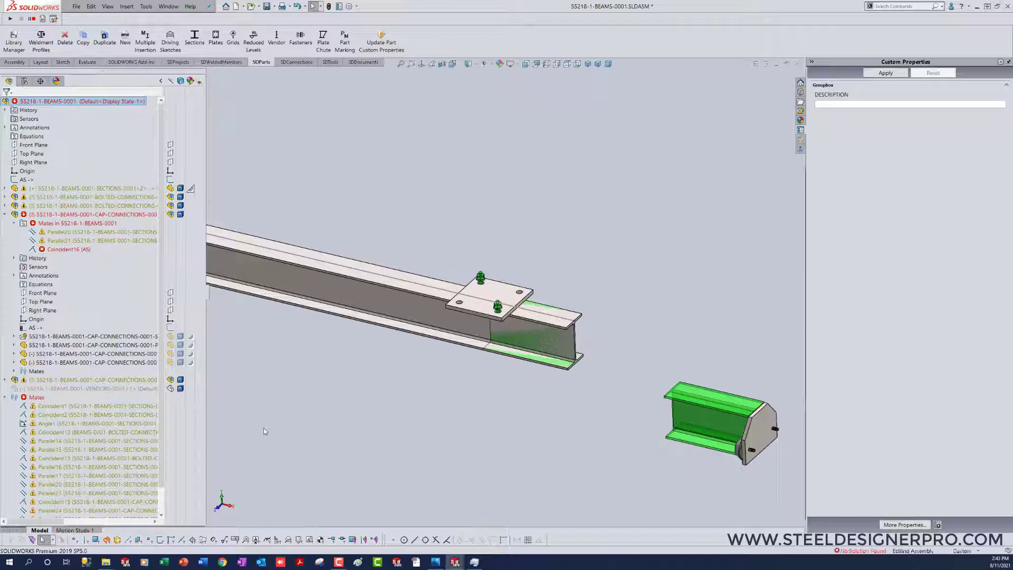
key("ctrl+q")
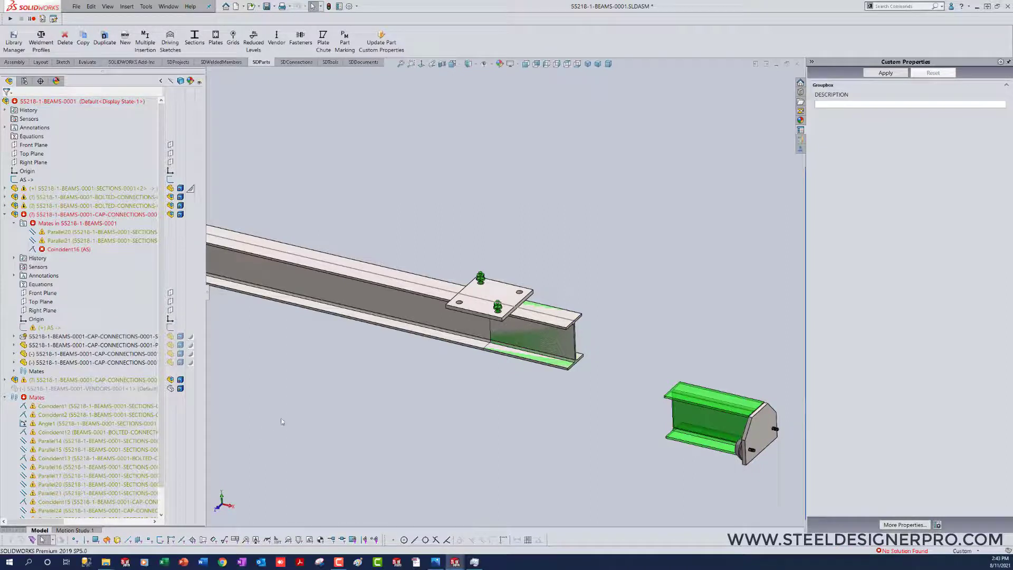
scroll(367, 427, "up", 5)
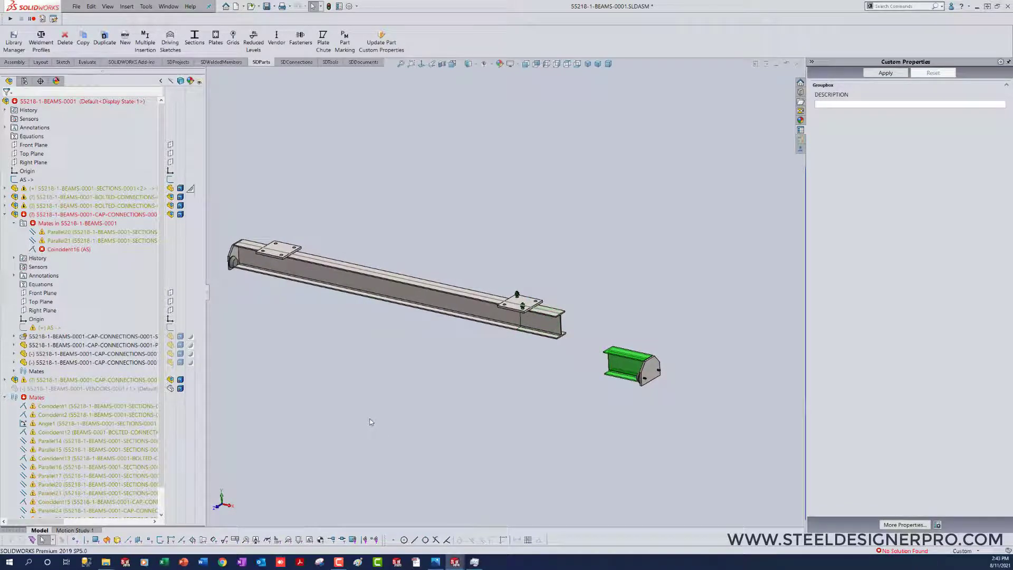
Close the beam assembly, discarding all changes to it and the cap connection
key("ctrl+w")
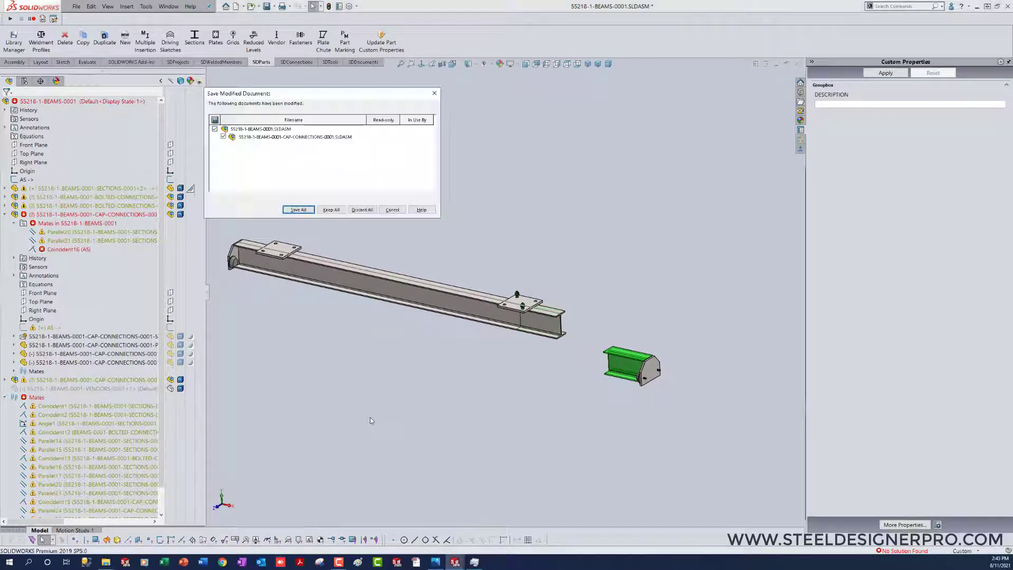
left_click(356, 210)
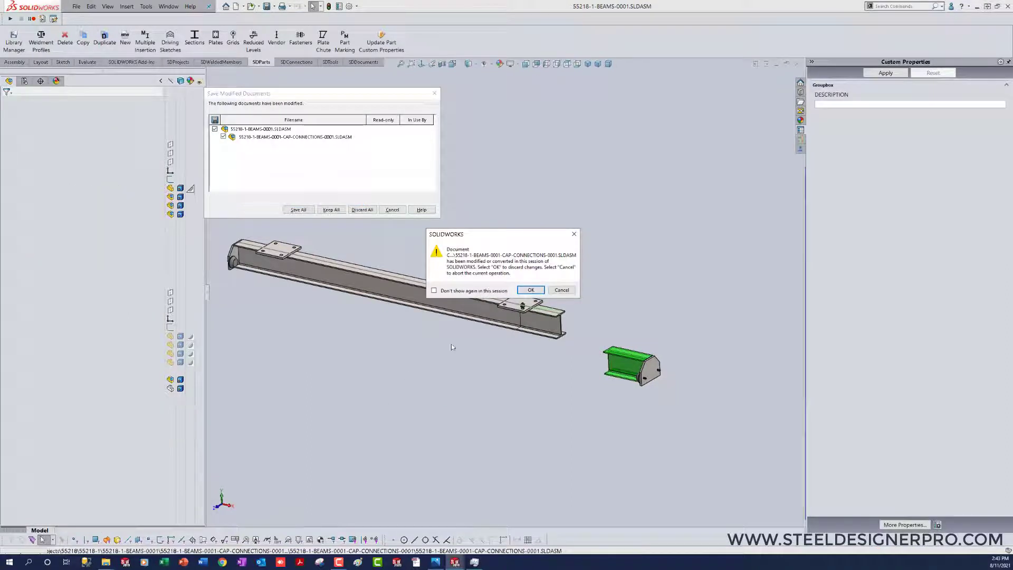
left_click(530, 290)
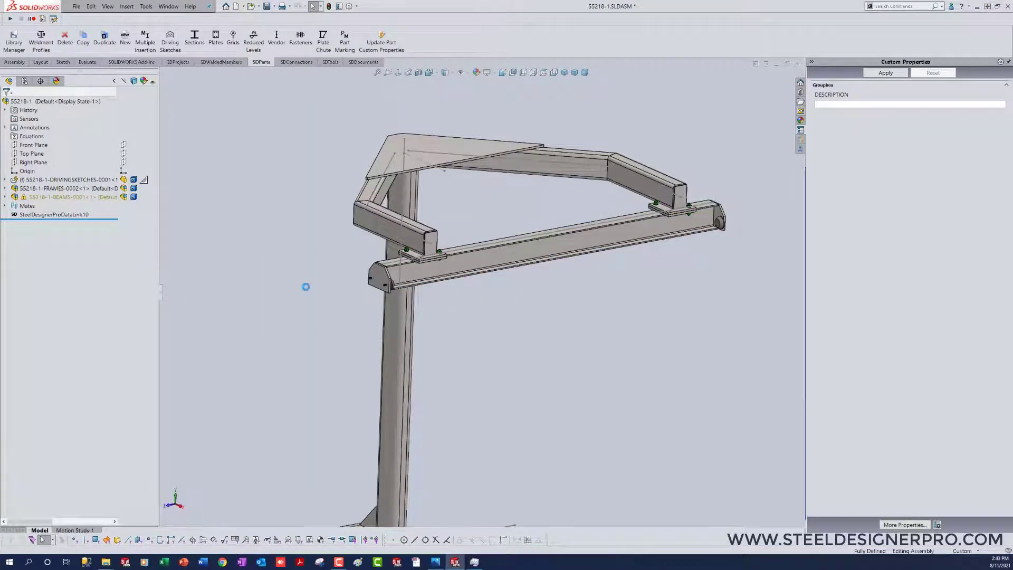
Unsuppress the VENDORS-0001 trolley part within the BEAMS-0001 subassembly of 55218-1, and open the subassembly in its own window
left_click(5, 197)
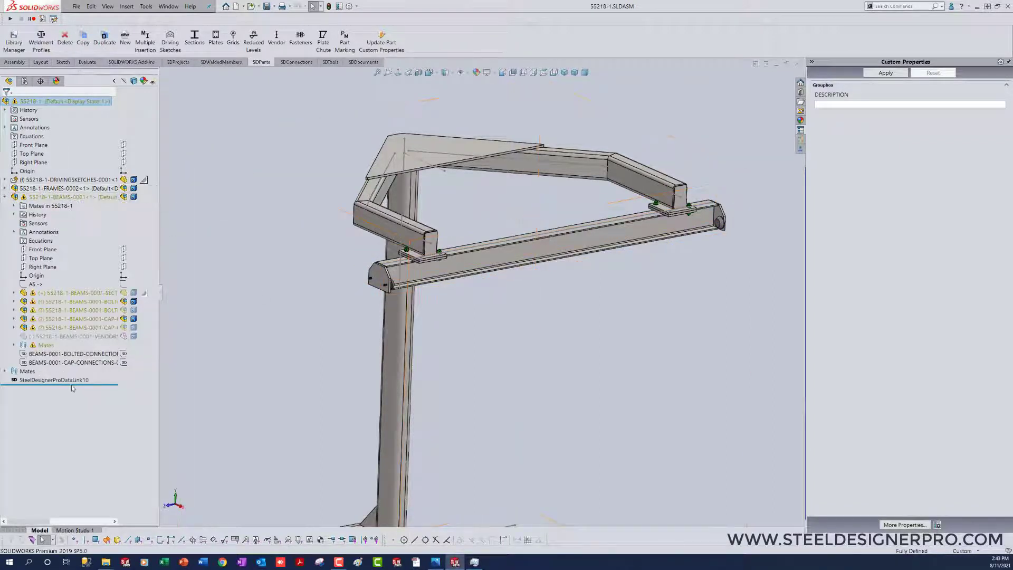
right_click(64, 339)
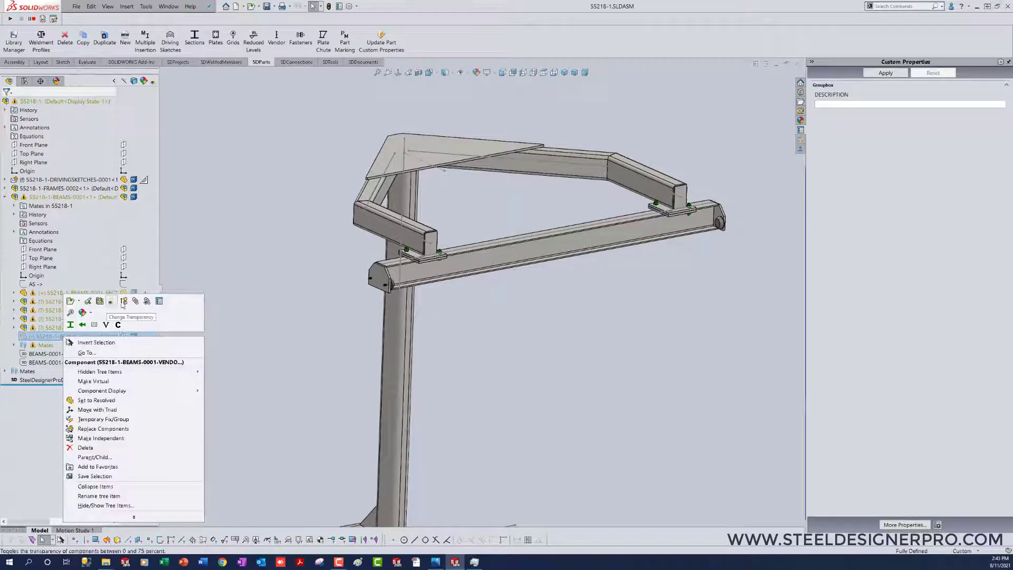
left_click(188, 323)
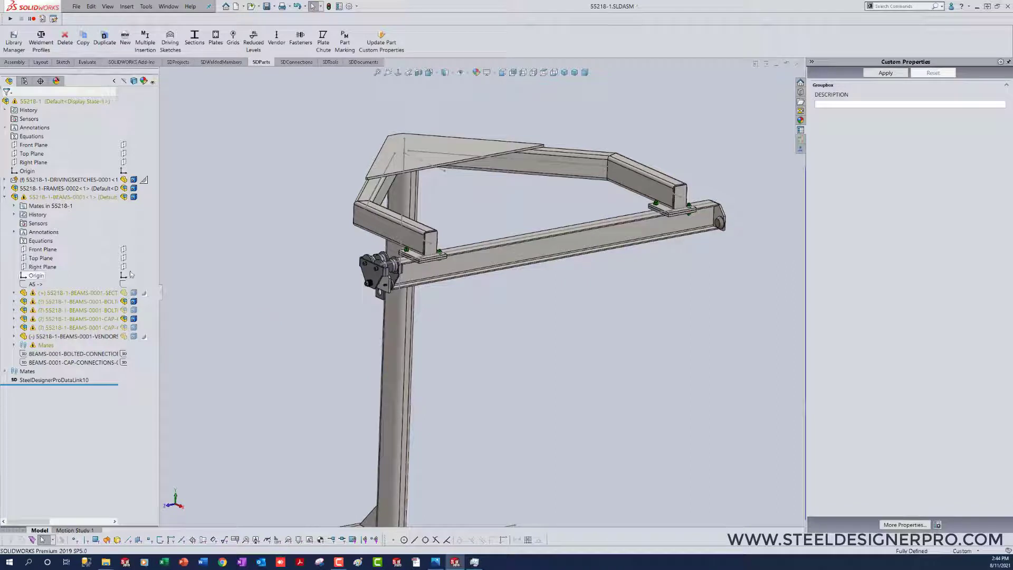
right_click(85, 197)
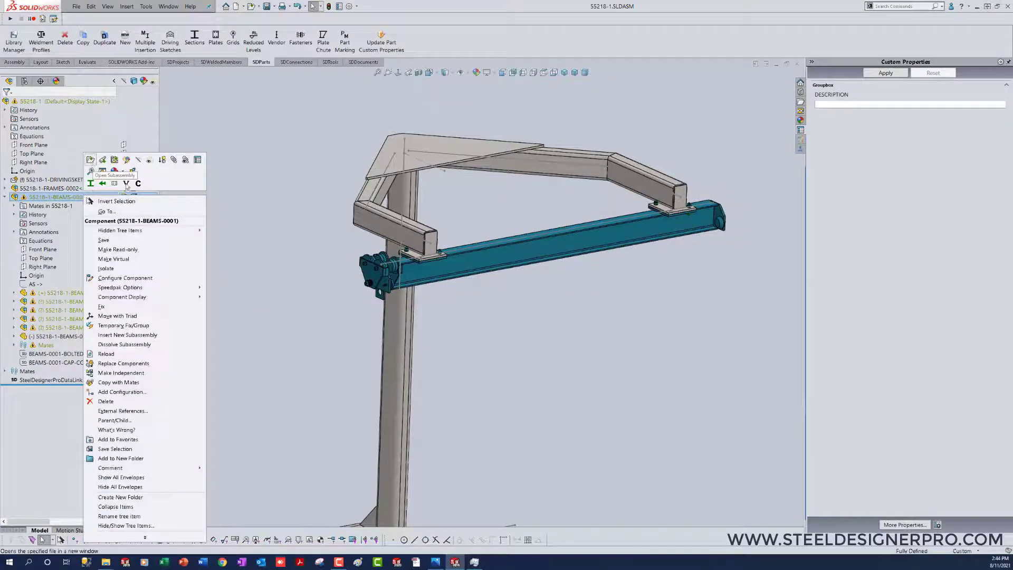
left_click(90, 159)
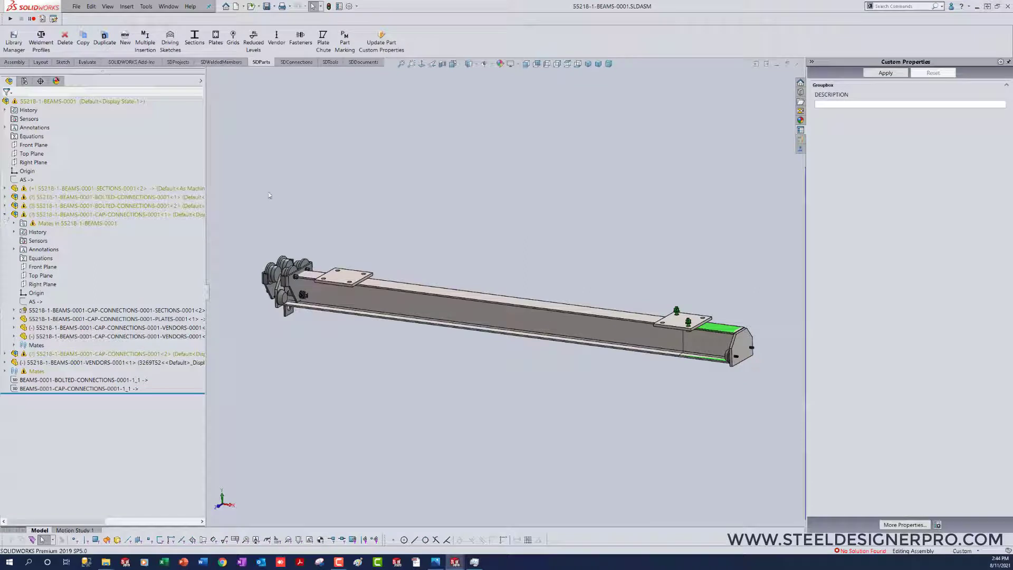
Suppress the second cap connection, 55218-1-BEAMS-0001-CAP-CONNECTIONS-0001<2>, and collapse the first cap connection's tree entry
mouse_move(159, 215)
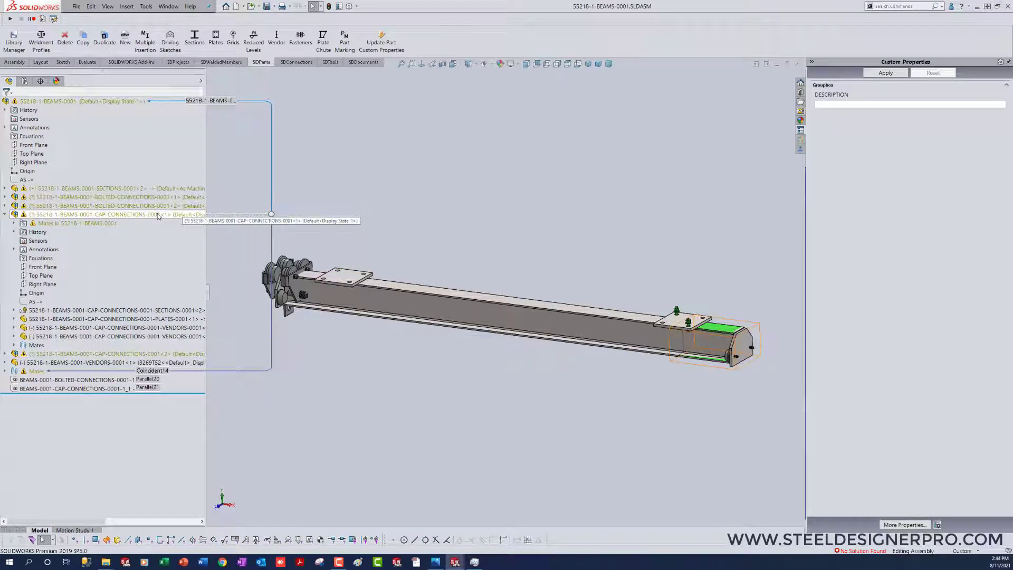
right_click(152, 353)
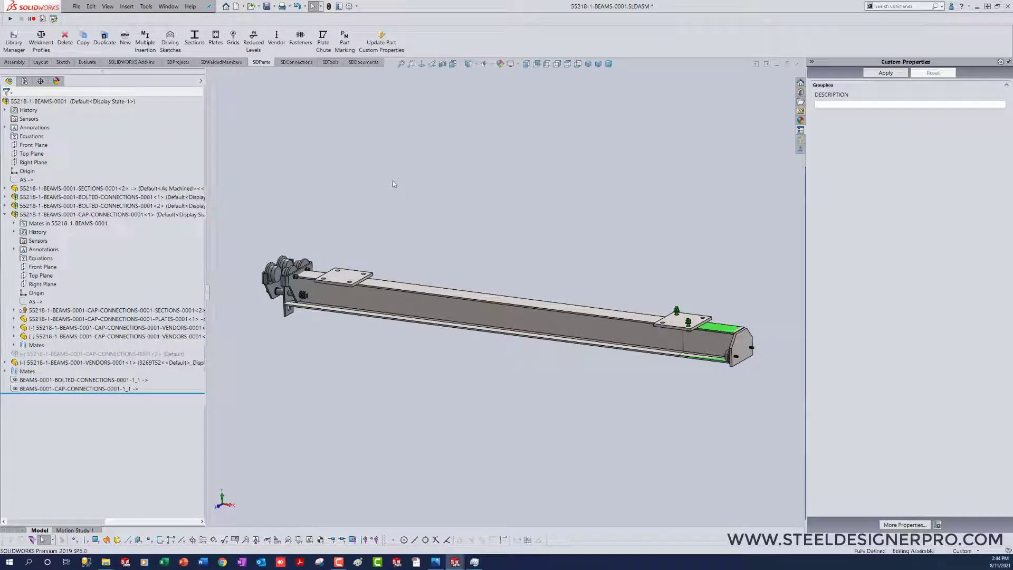
left_click(5, 215)
Move the hoist trolley below the beam end and rotate it with the triad so its wheels line up along the beam
scroll(298, 319, "down", 5)
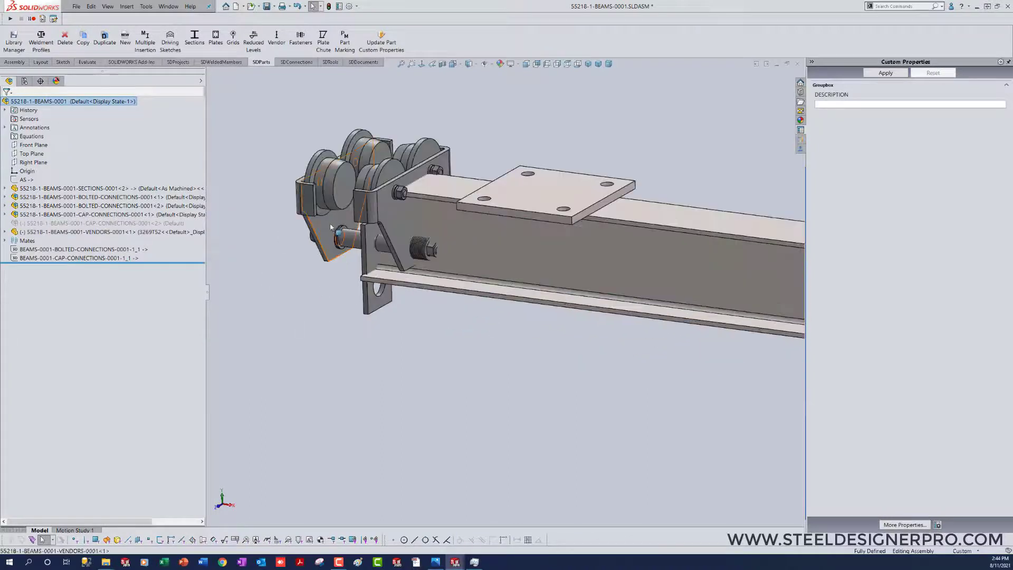
left_click_drag(332, 222, 341, 377)
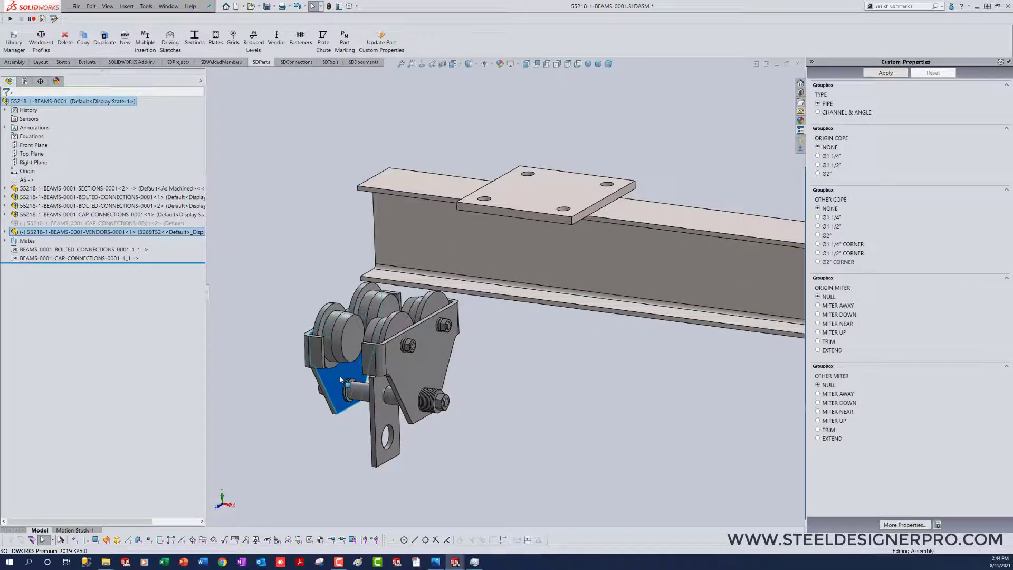
right_click(340, 378)
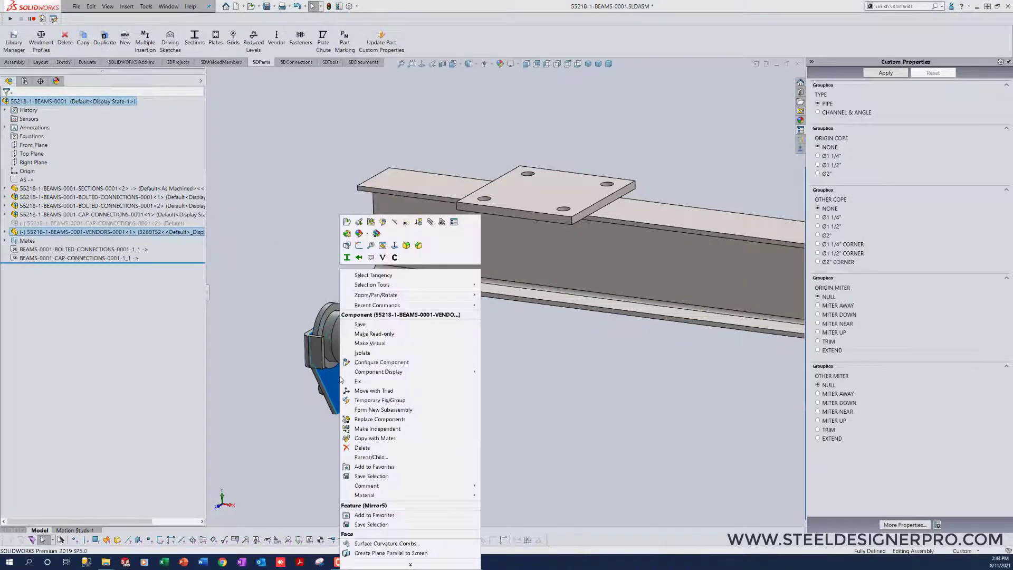
left_click(372, 391)
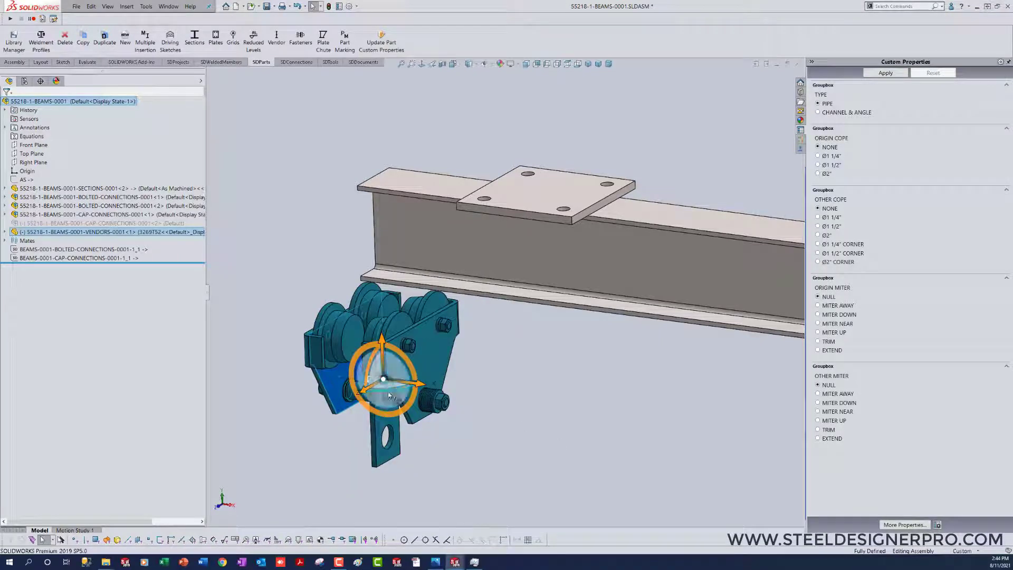
left_click_drag(476, 372, 515, 429)
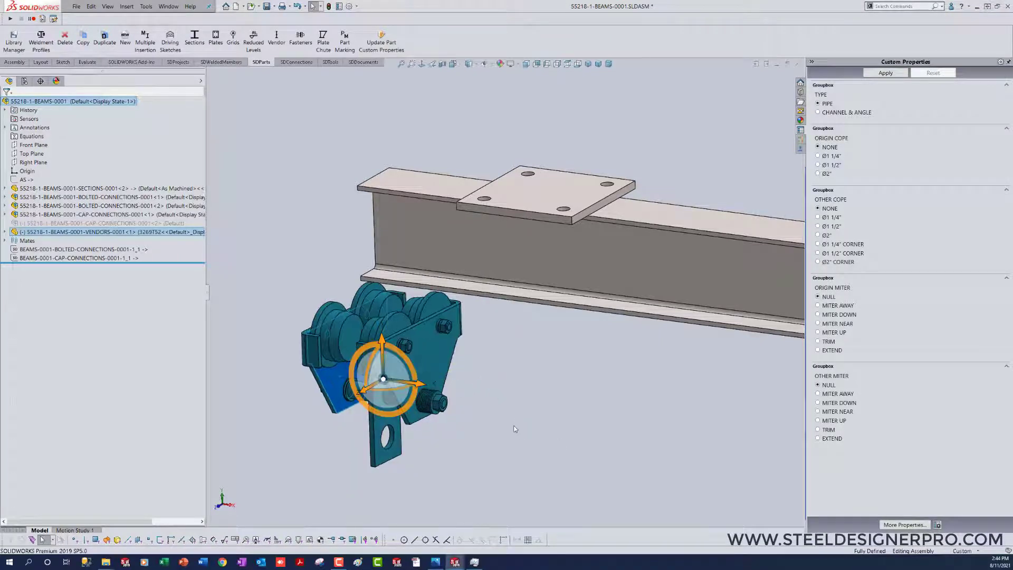
left_click_drag(434, 396, 449, 371)
left_click(556, 414)
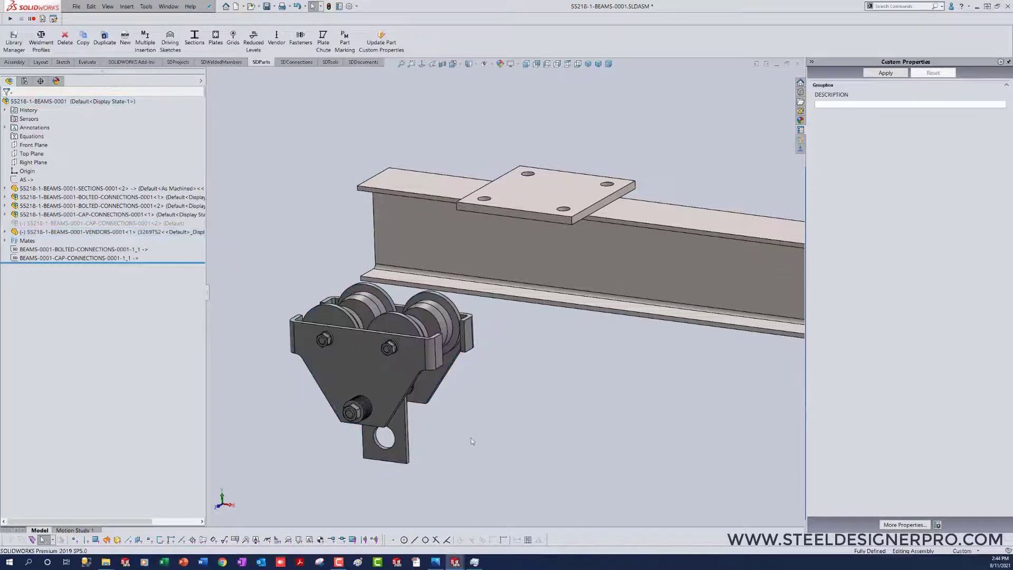
Mate the trolley's Right plane coincident with the assembly's Front Plane, and its Top plane parallel to the assembly's Top Plane
left_click(5, 233)
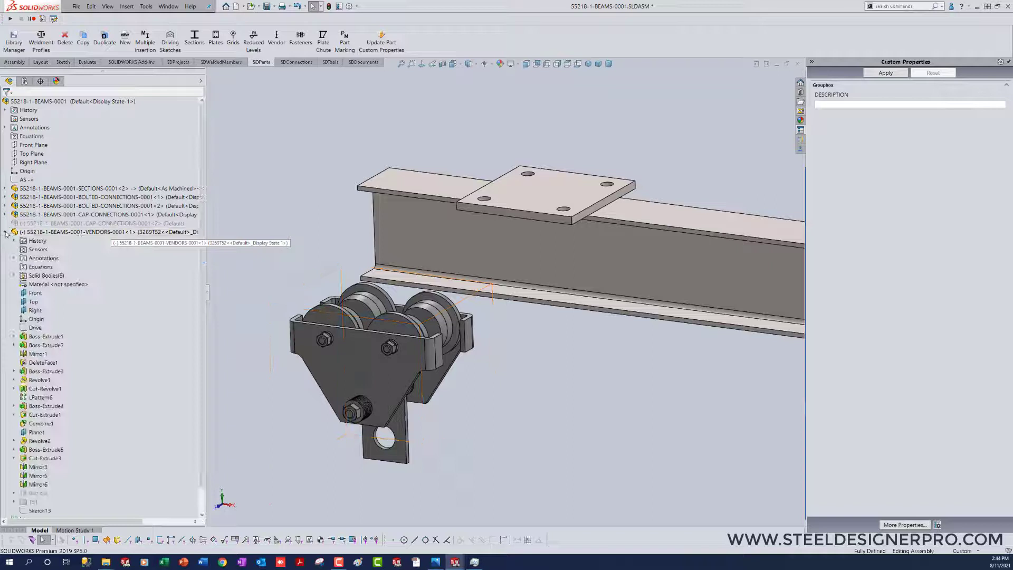
left_click(34, 310)
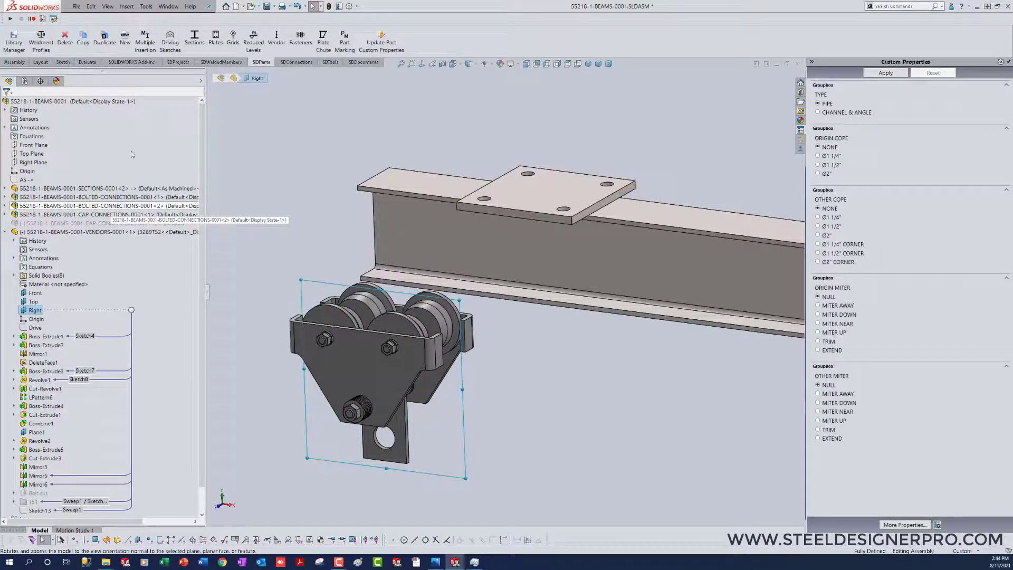
left_click(38, 147, "ctrl")
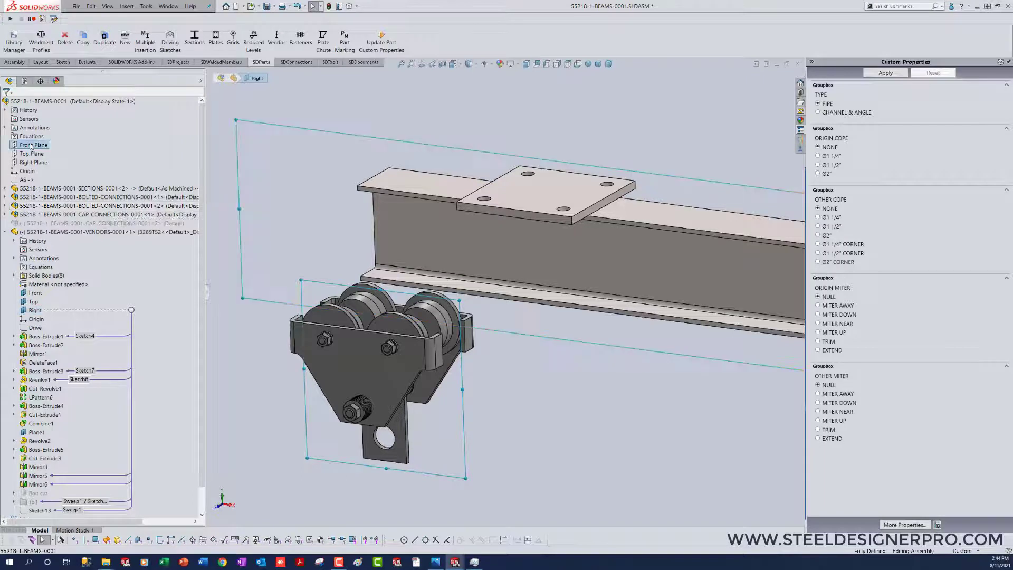
left_click(38, 148)
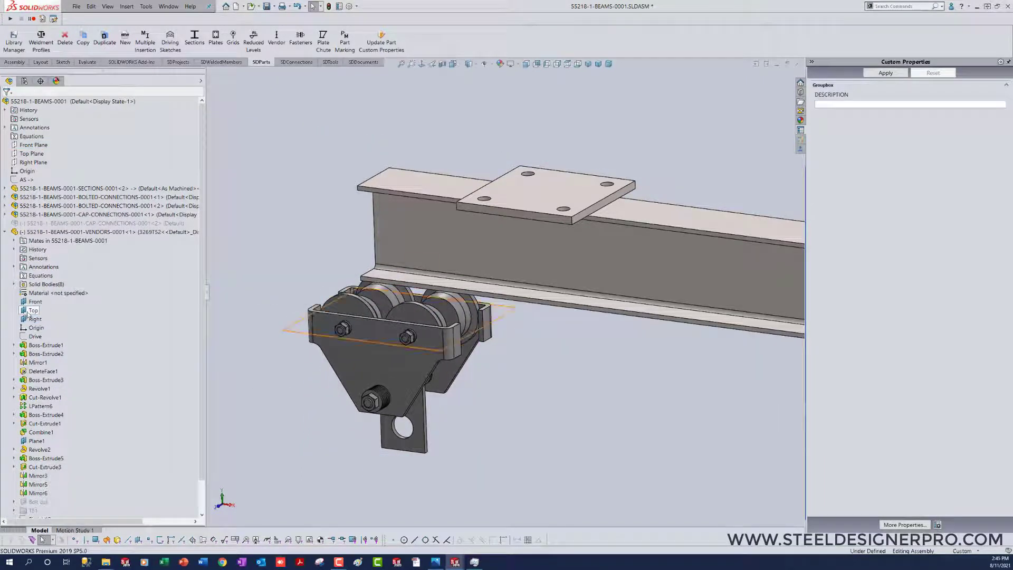
left_click(33, 310)
left_click(32, 154, "ctrl")
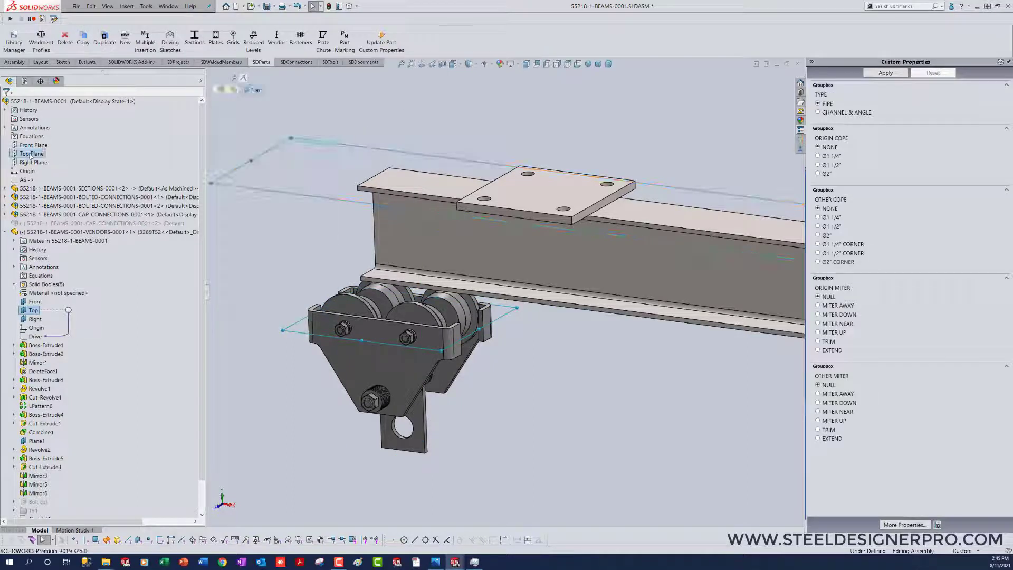
left_click(42, 157)
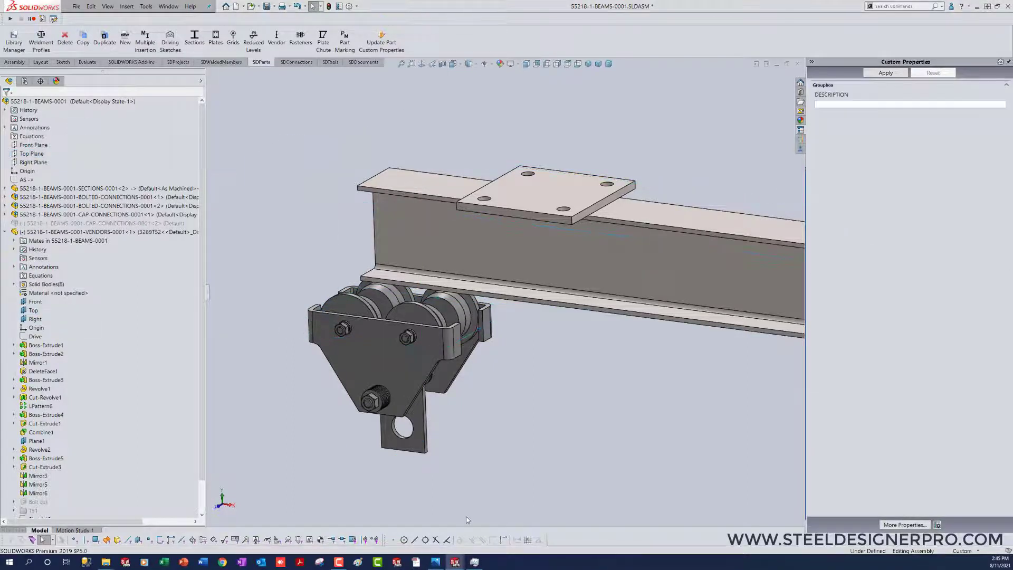
Move the trolley up around the beam end and mate a wheel edge coincident with the upper face of the beam's bottom flange
left_click_drag(398, 370, 483, 236)
left_click(421, 406)
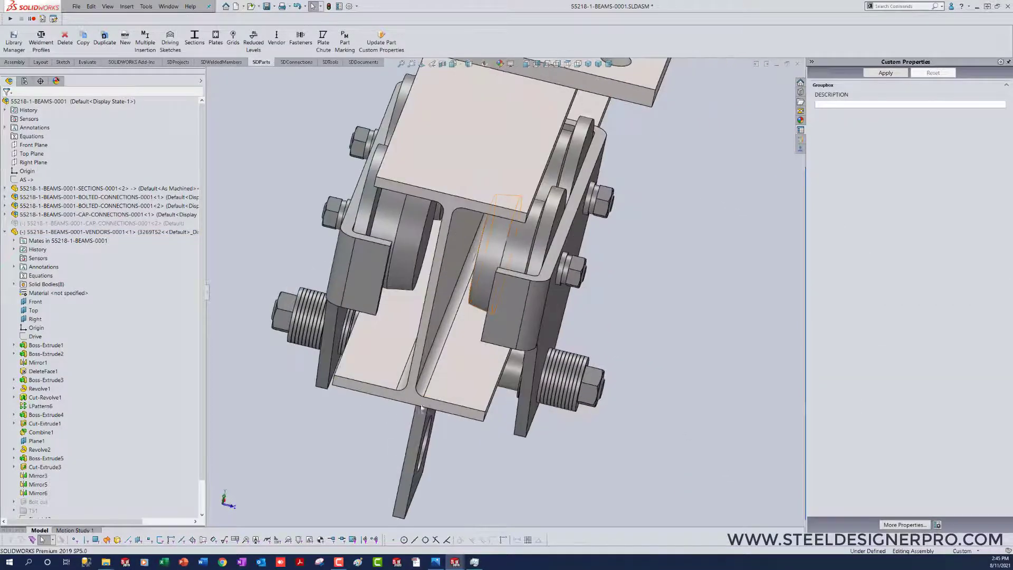
left_click(505, 254)
left_click(476, 357, "ctrl")
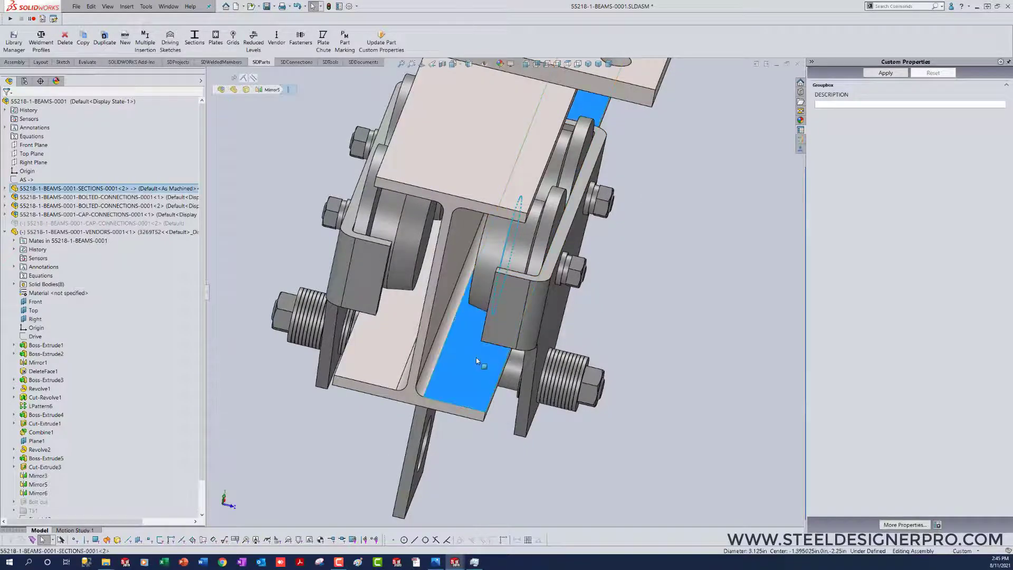
left_click(498, 351)
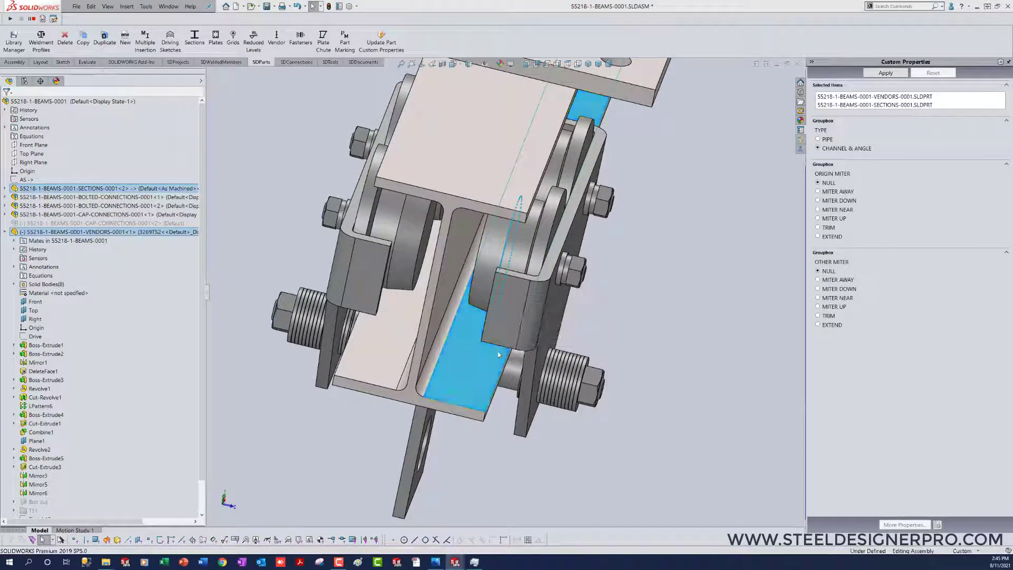
Change the wheel-to-flange mate, Coincident17, into a Tangent mate and collapse the trolley's tree entry
scroll(504, 455, "up", 3)
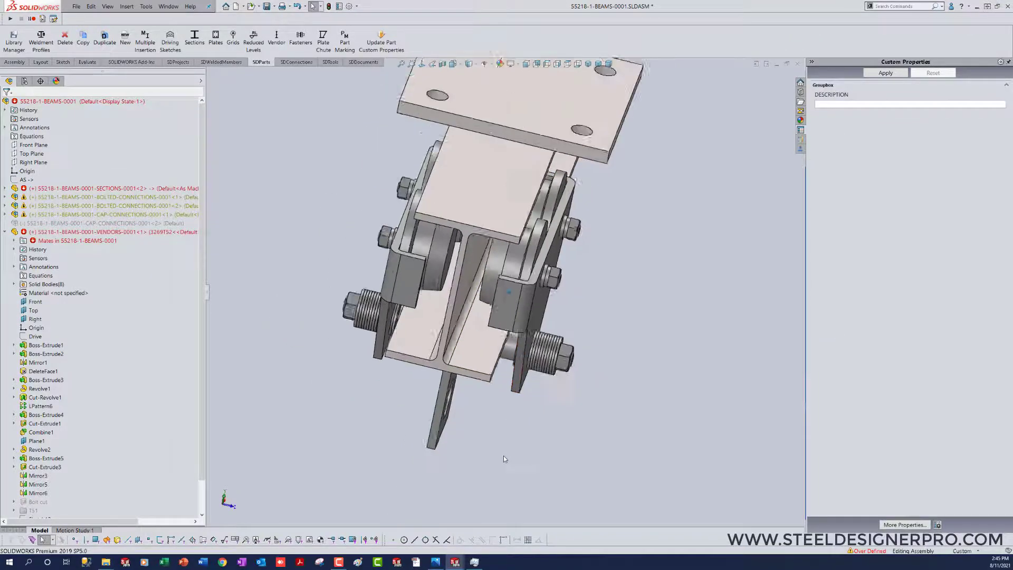
middle_click_drag(503, 455, 449, 404)
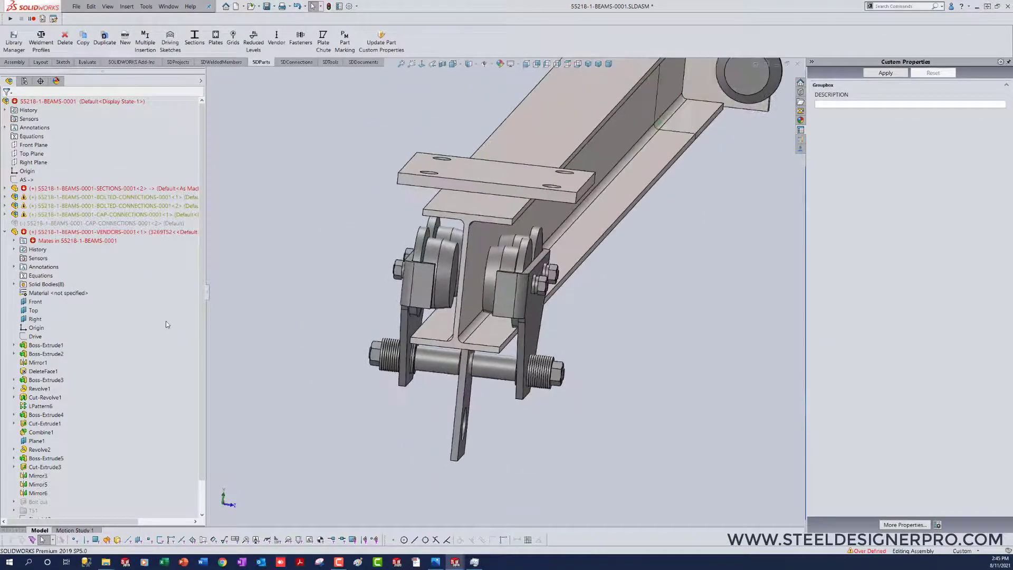
left_click(13, 240)
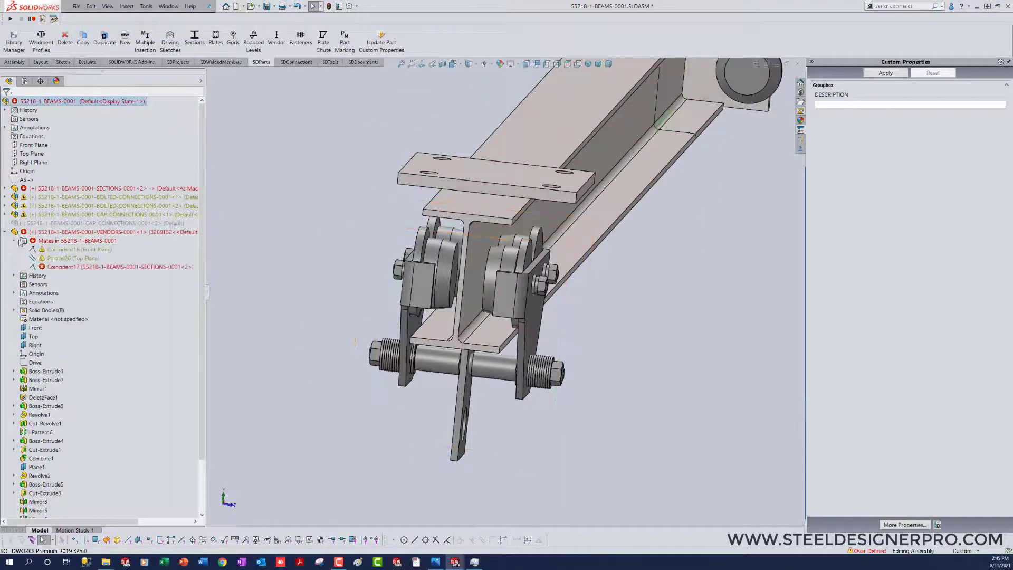
right_click(61, 268)
left_click(236, 266)
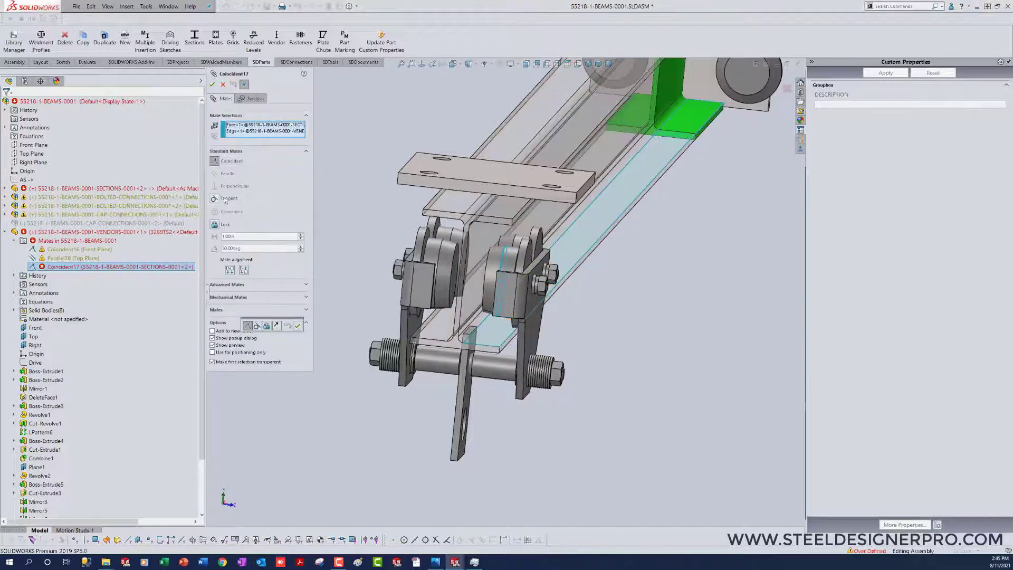
left_click(215, 199)
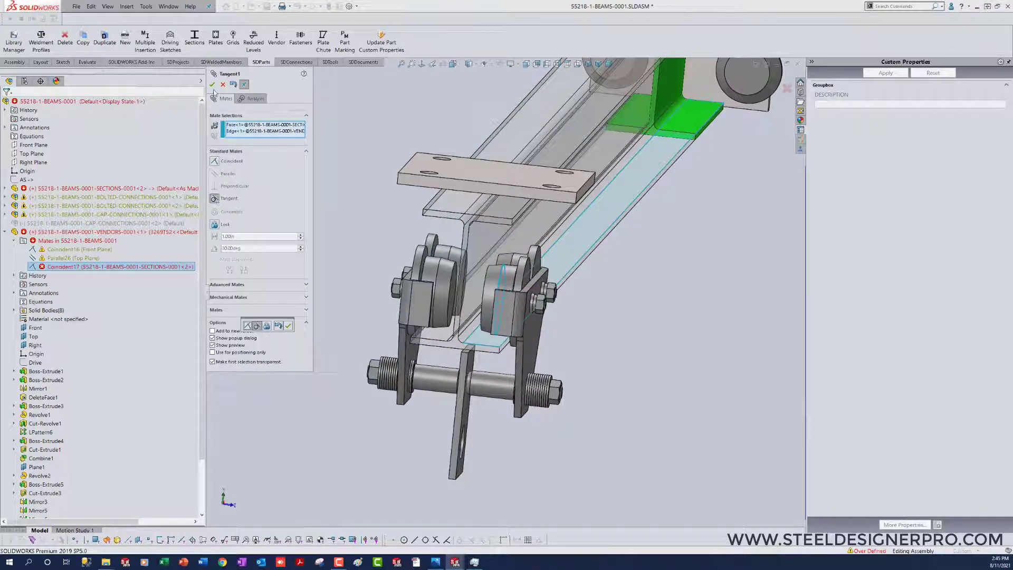
left_click(212, 85)
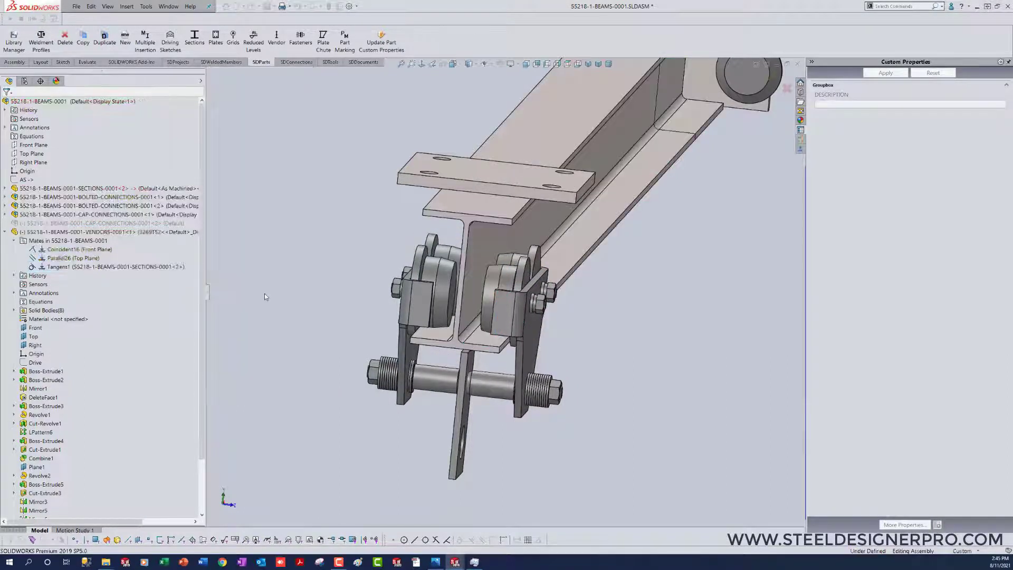
left_click(5, 232)
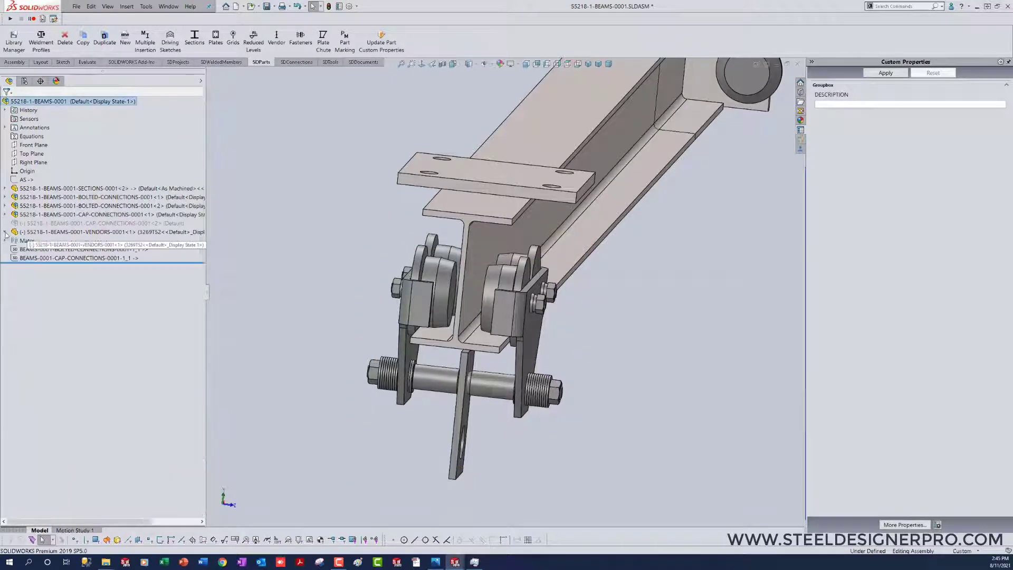
Slide the trolley along the bottom flange to around the middle of the beam and save the subassembly
scroll(350, 389, "up", 5)
middle_click_drag(350, 390, 366, 388)
left_click_drag(366, 388, 572, 288)
left_click_drag(674, 221, 687, 215)
left_click(646, 445)
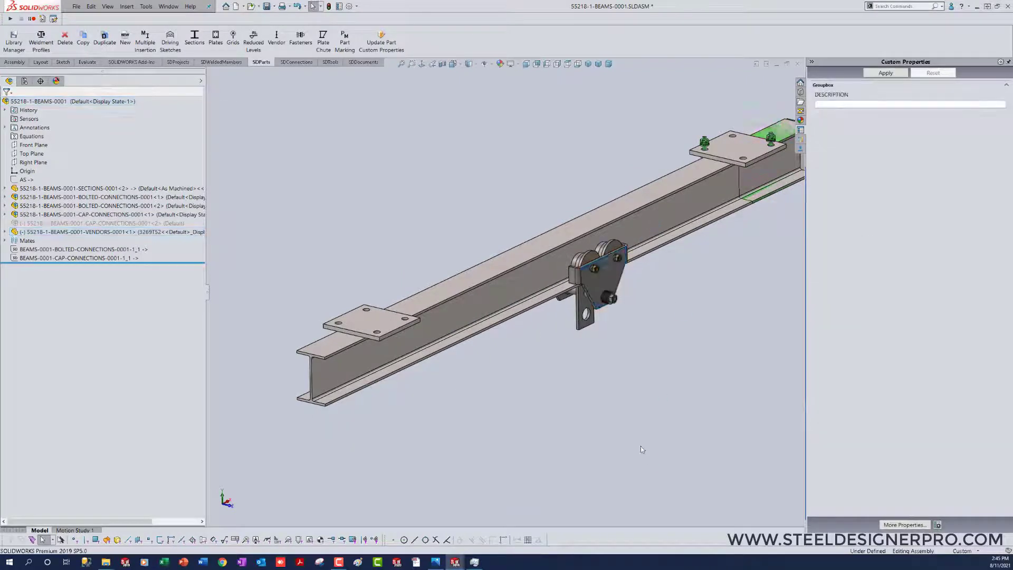
middle_click_drag(640, 446, 560, 430)
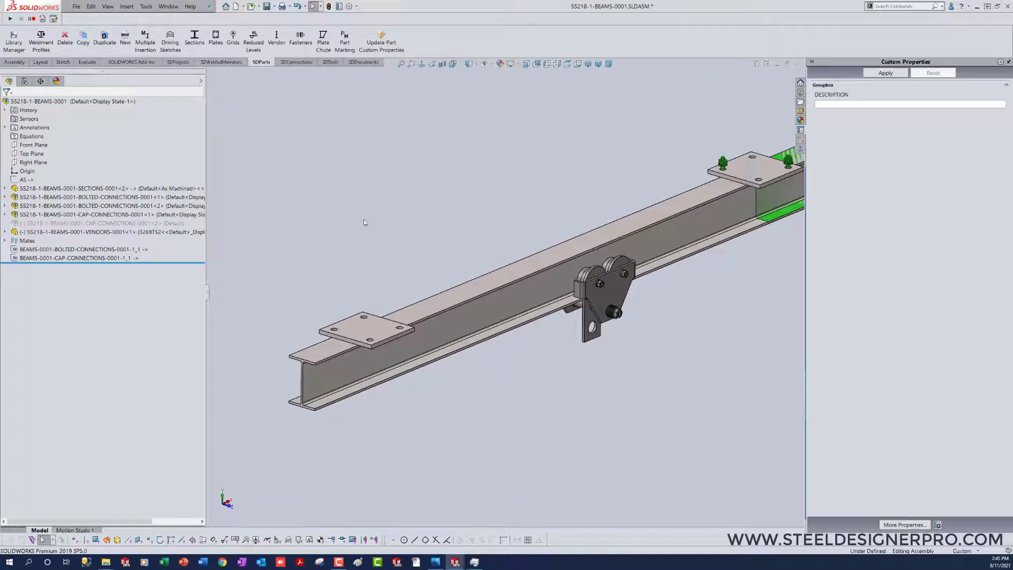
right_click_drag(381, 220, 291, 220)
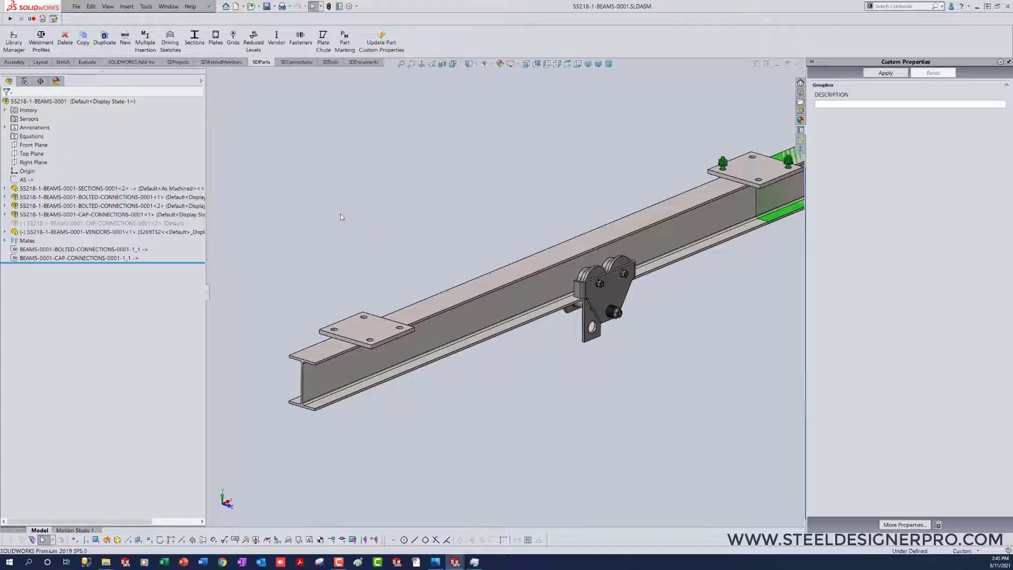
Unsuppress the second cap connection, 55218-1-BEAMS-0001-CAP-CONNECTIONS-0001<2>, and delete its three mates to the beam assembly
left_click(94, 225)
right_click(93, 225)
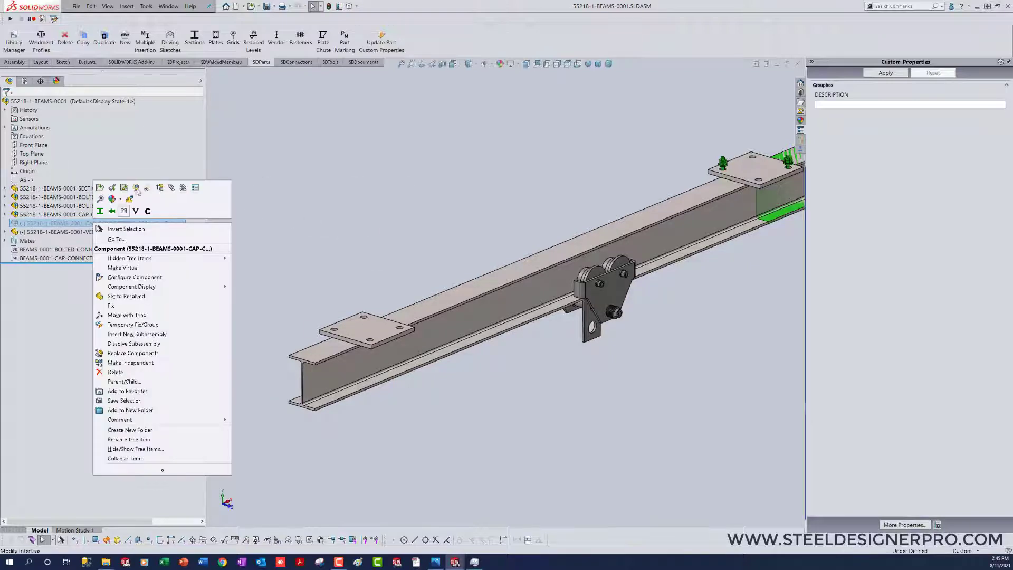
left_click(137, 189)
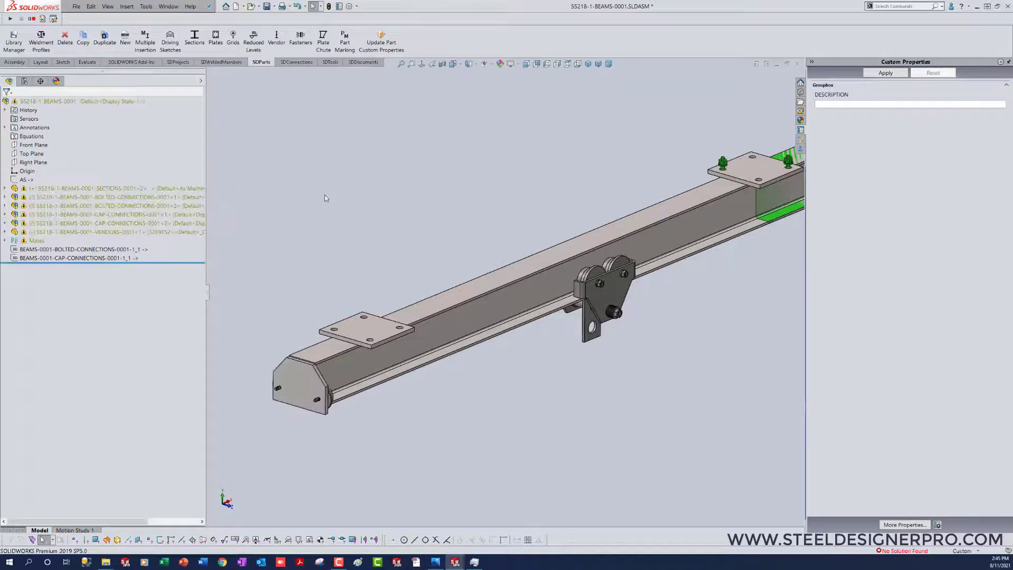
left_click(5, 224)
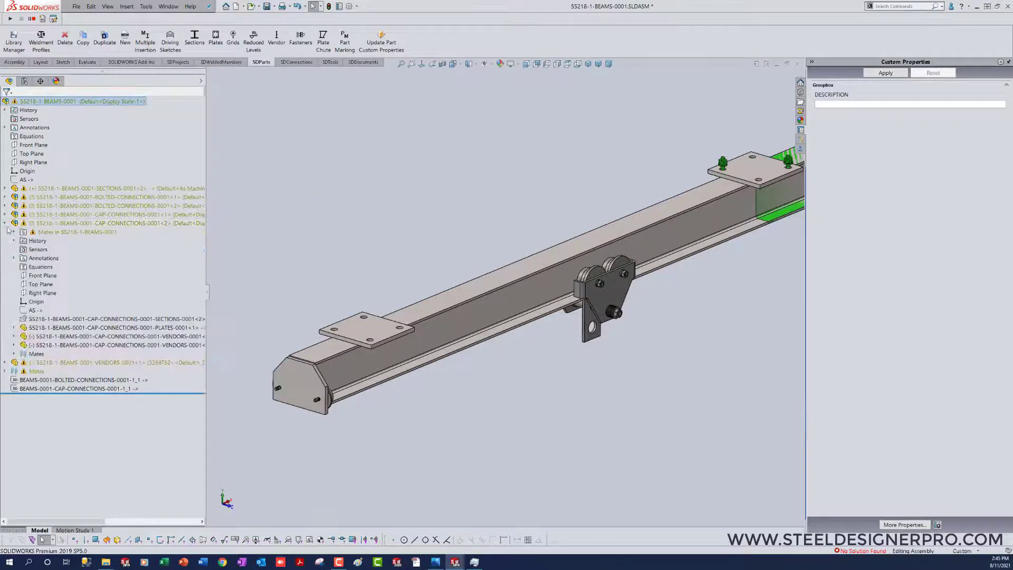
left_click(14, 232)
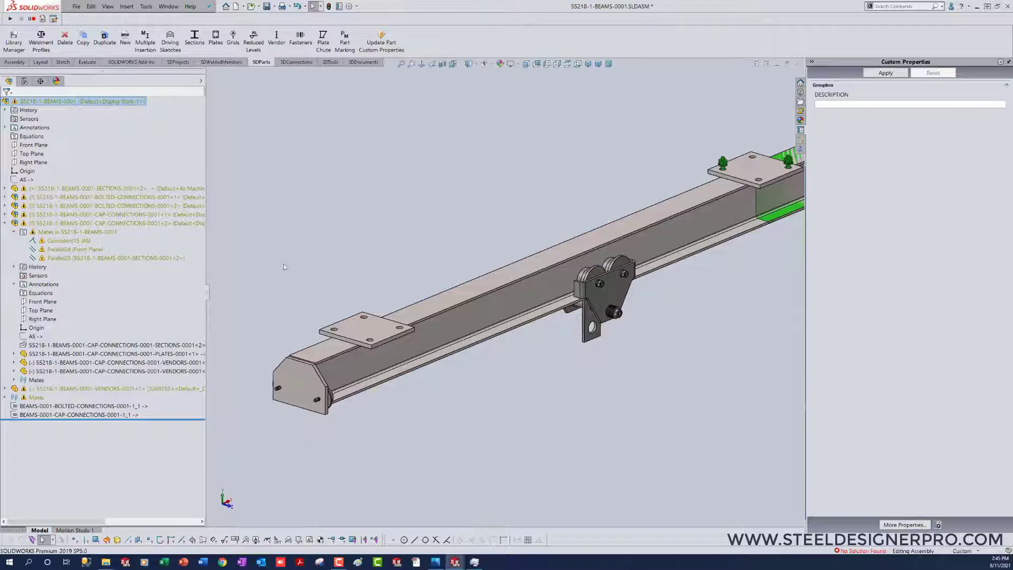
scroll(283, 258, "up", 1)
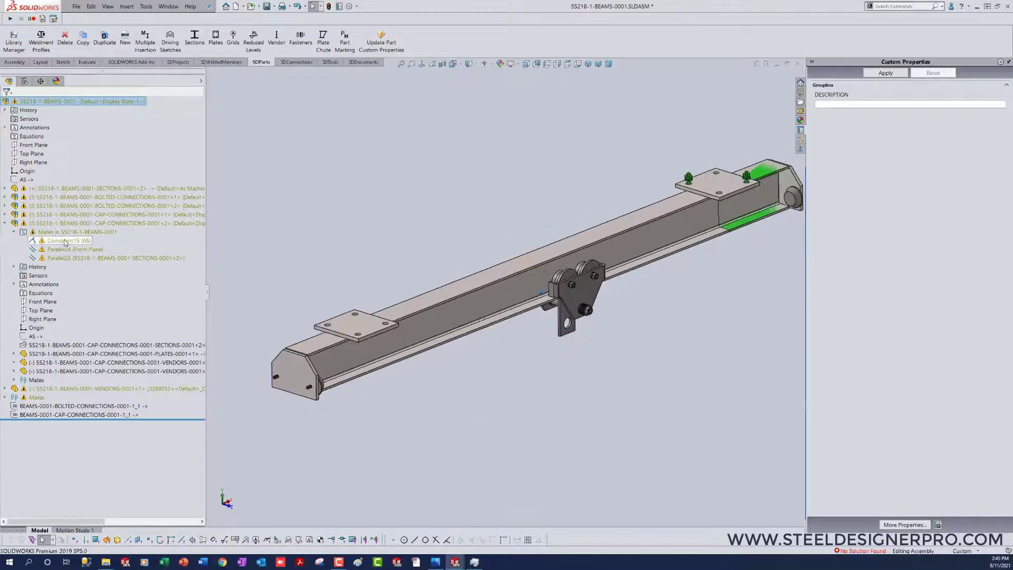
left_click(62, 258)
left_click(63, 258, "shift")
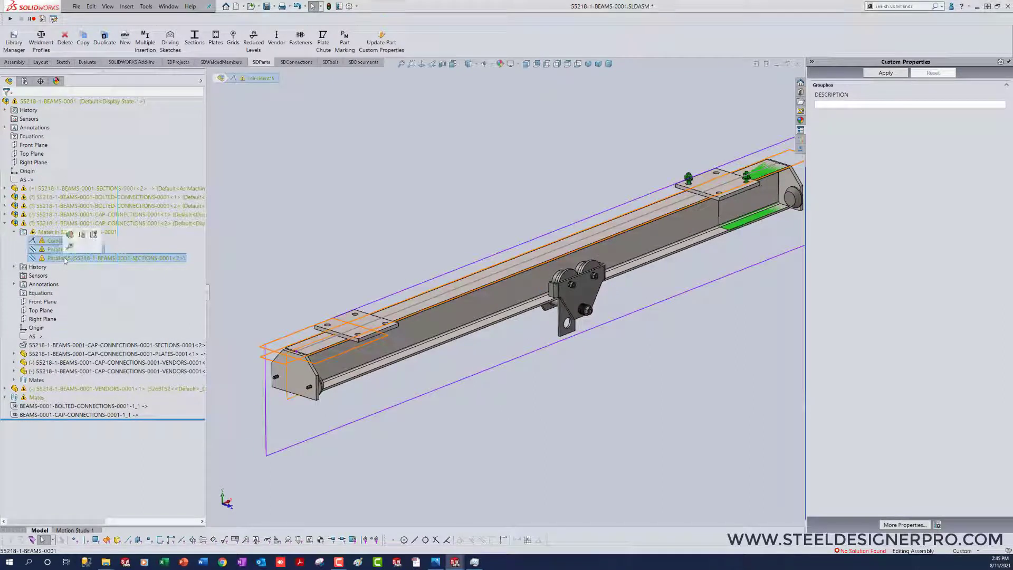
key("Delete")
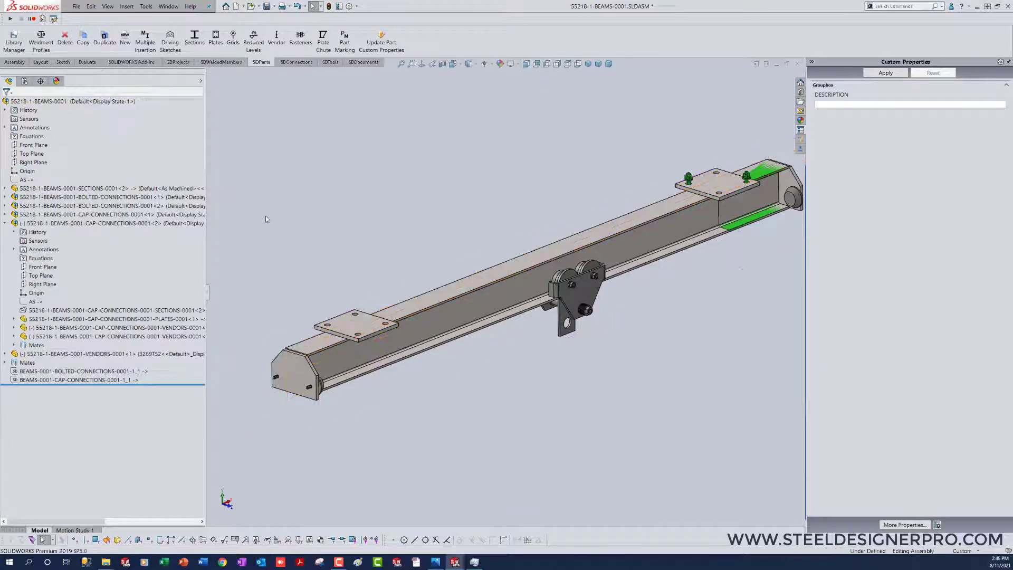
Mate the second cap connection's Origin coincident with the assembly's Origin and save the subassembly
left_click(201, 80)
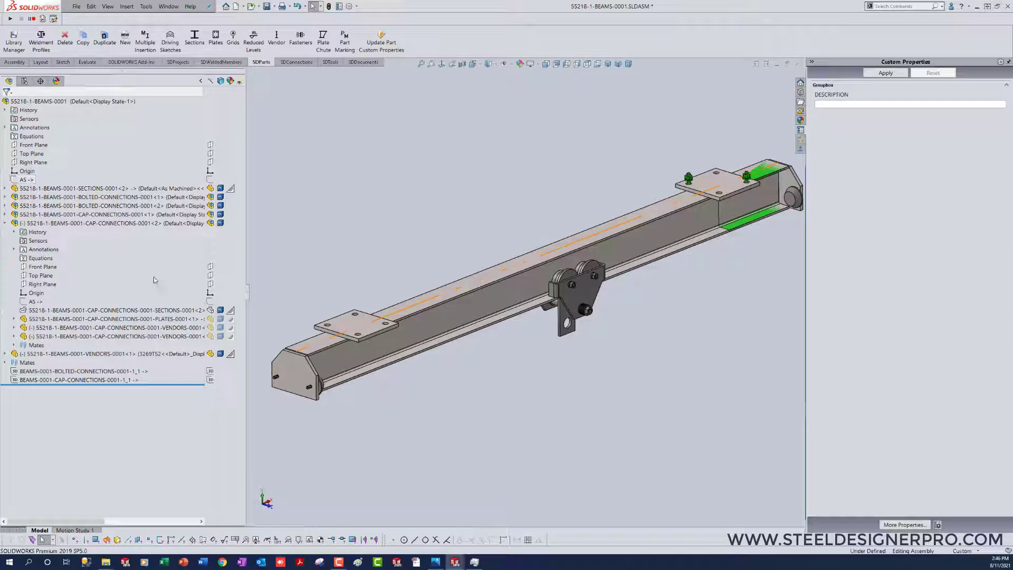
left_click(39, 294)
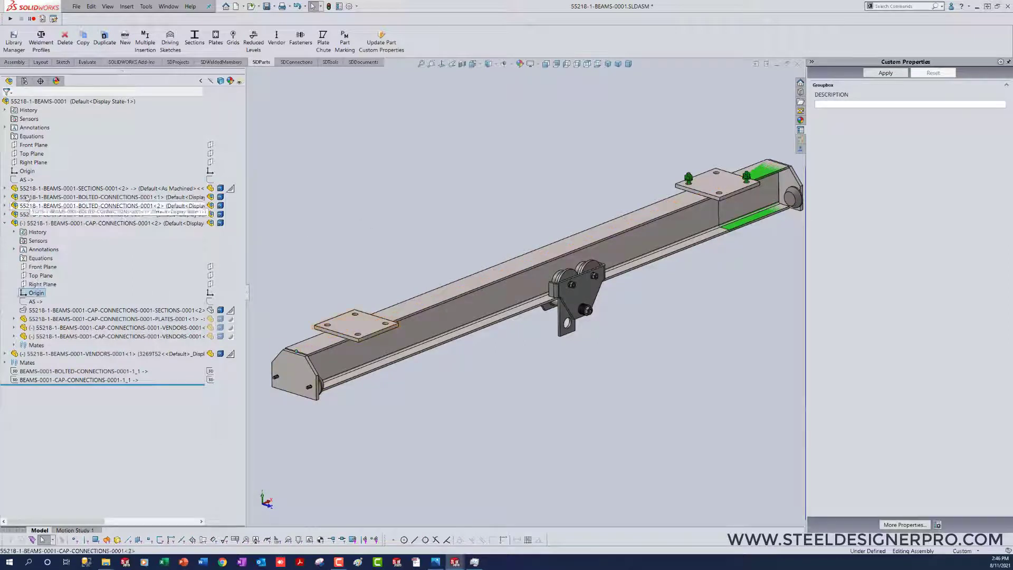
left_click(22, 172, "ctrl")
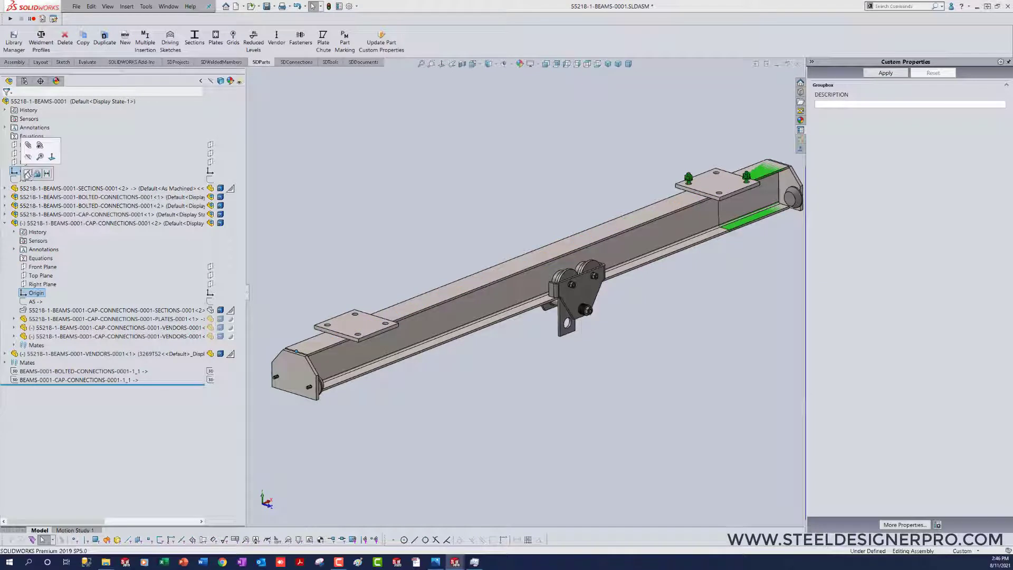
left_click(28, 174)
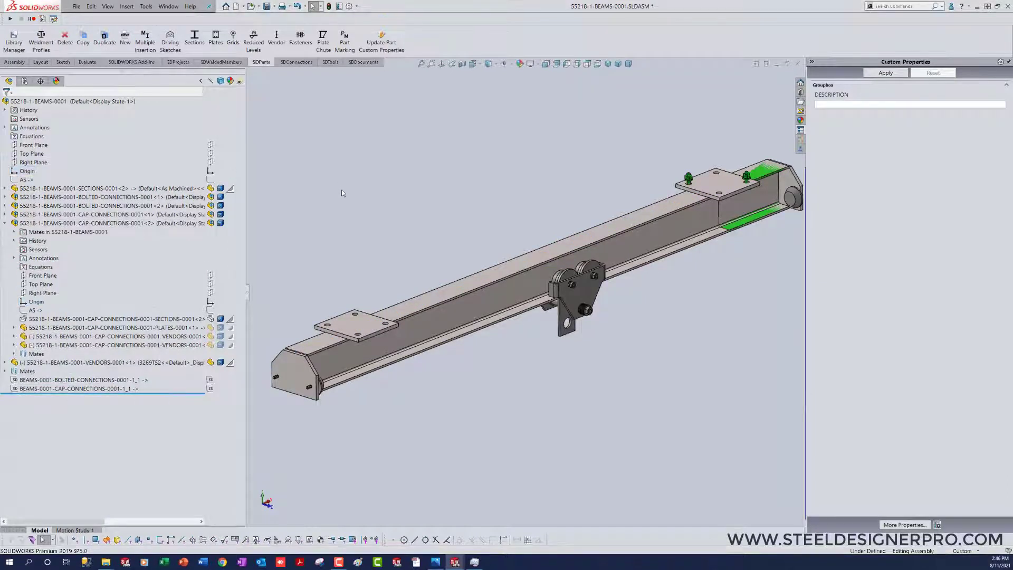
left_click(6, 224)
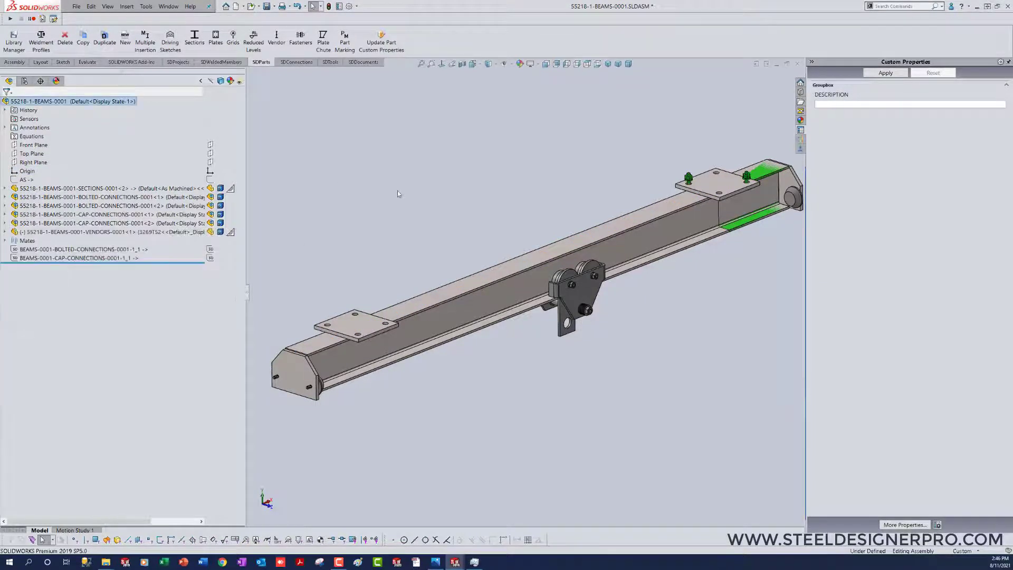
key("ctrl+s")
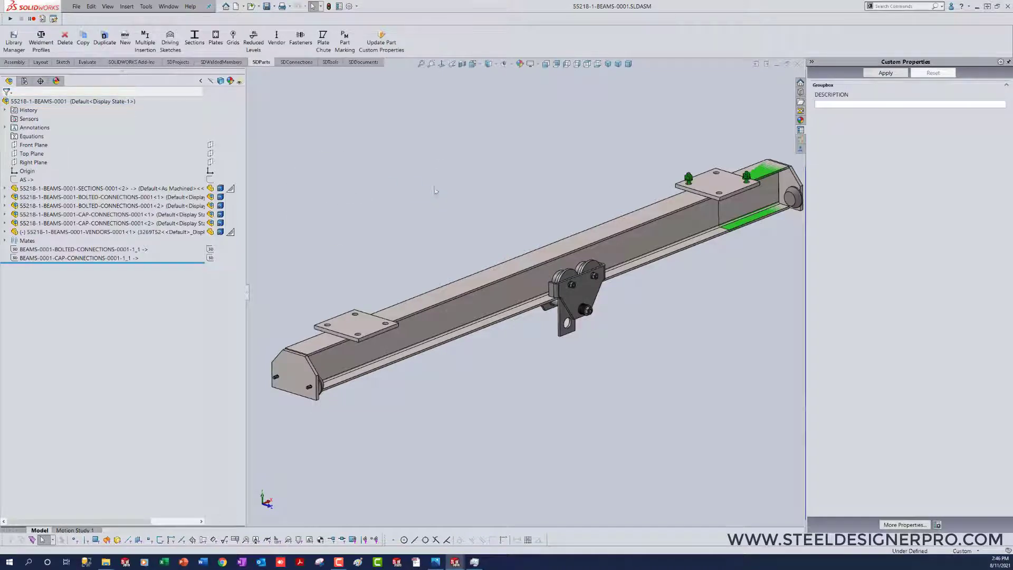
Switch to the main assembly 55218-1 to check the updated beam, and reopen the BEAMS-0001 subassembly in its own window
key("ctrl+Tab")
left_click(506, 429)
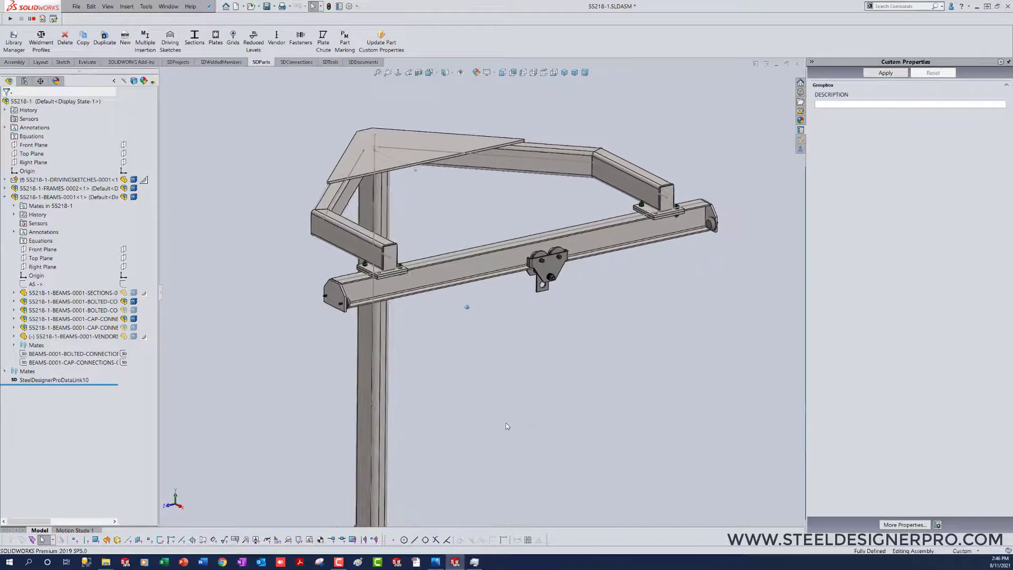
left_click(60, 198)
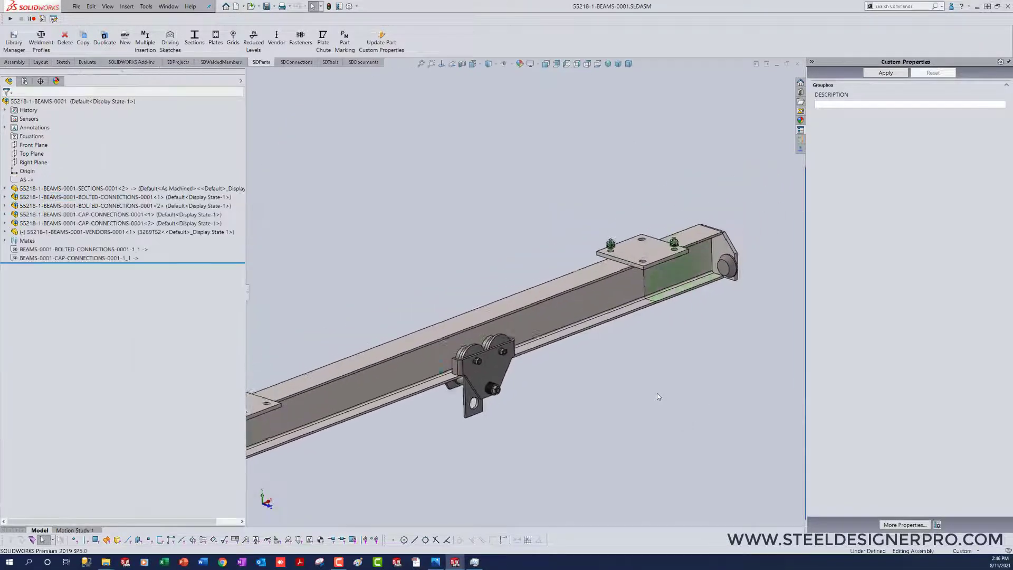
Slide the trolley along the beam to the far end, up to the cap plate's bumper, and view it from below
left_click(422, 454)
left_click_drag(422, 454, 617, 380)
left_click_drag(816, 299, 741, 470)
left_click(741, 471)
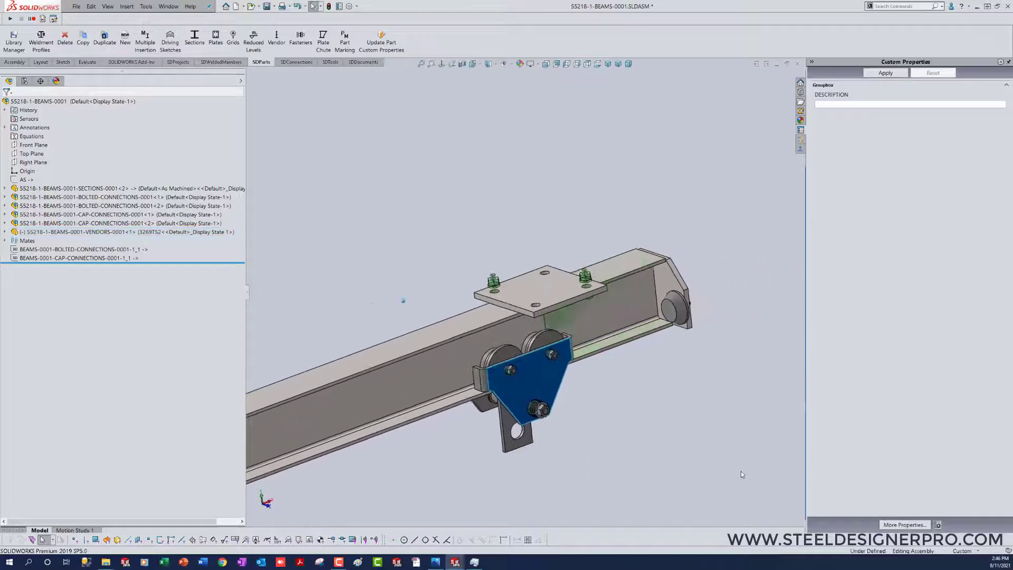
left_click_drag(496, 413, 686, 320)
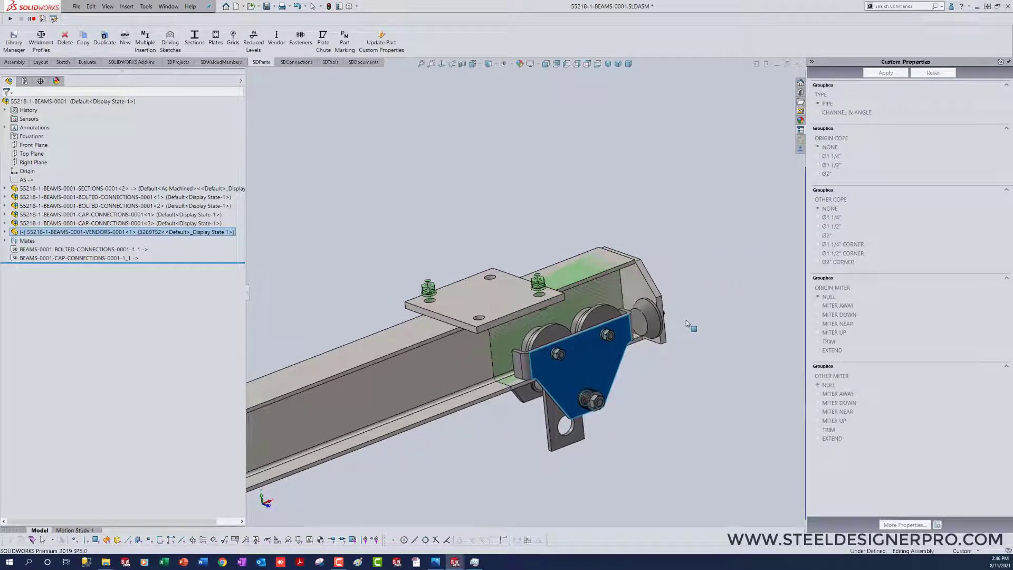
left_click(648, 429)
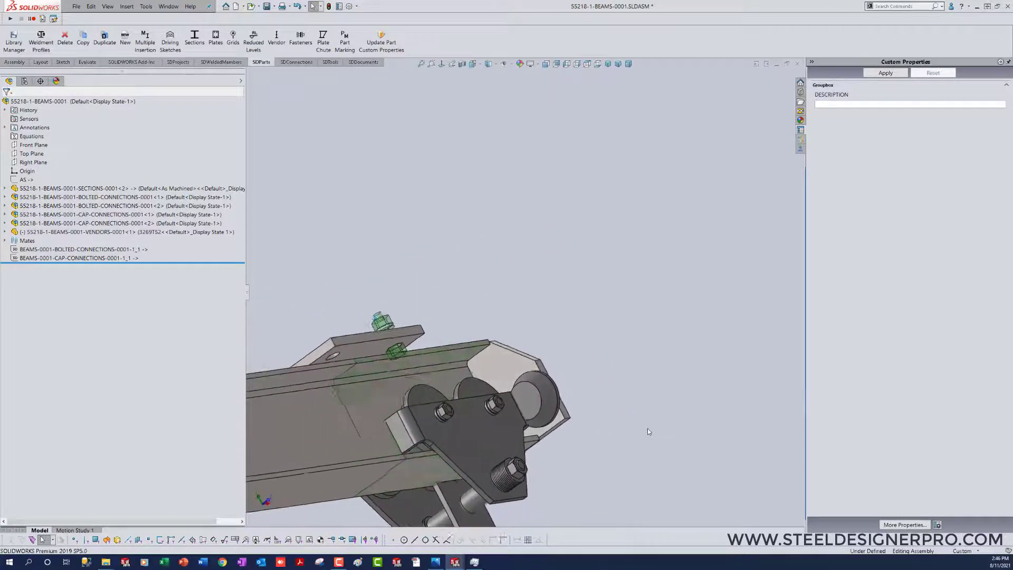
Set dimension D1@Sketch1 of the first cap connection's end plate to 2 in
left_click(516, 367)
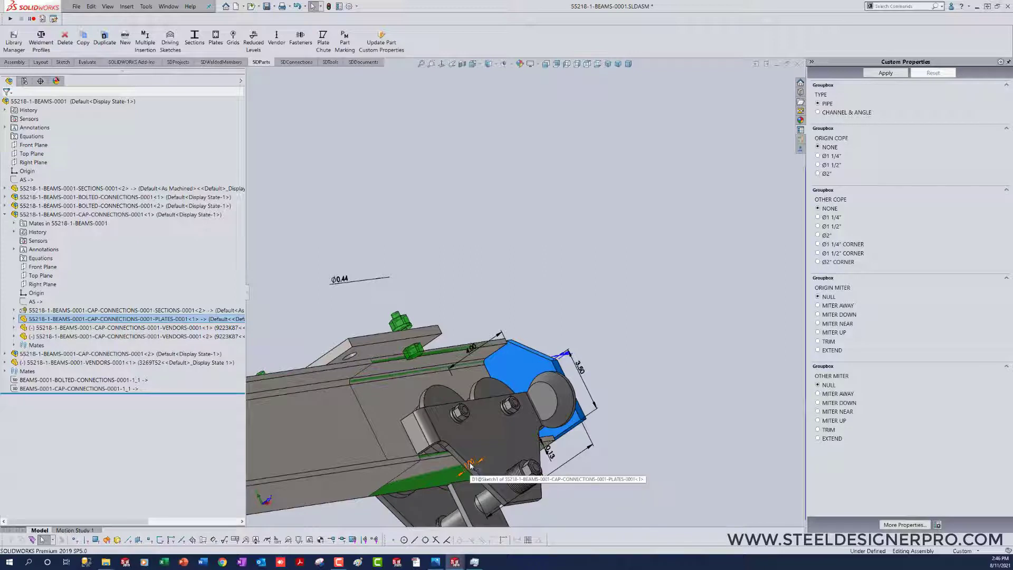
double_click(471, 466)
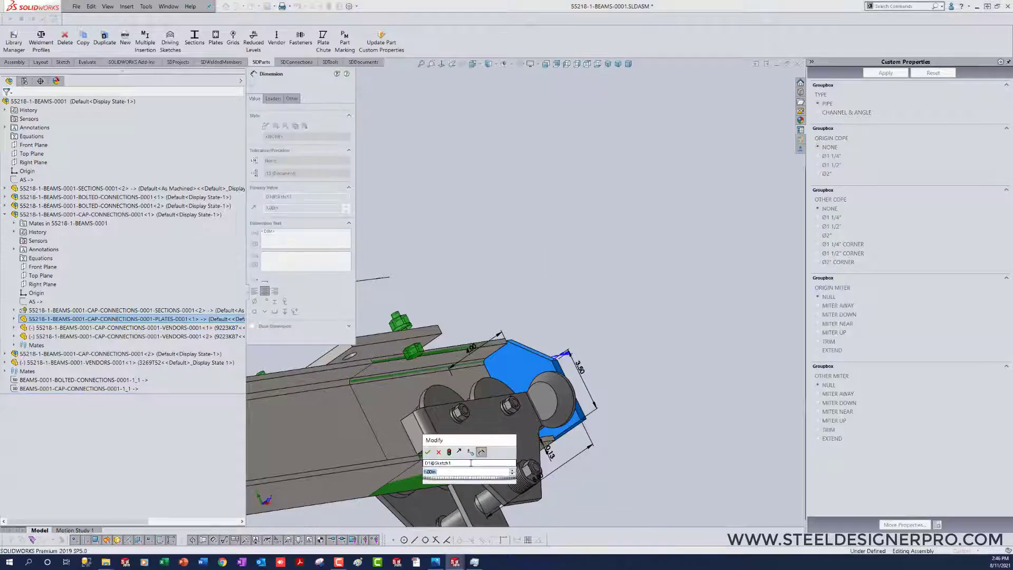
type("2")
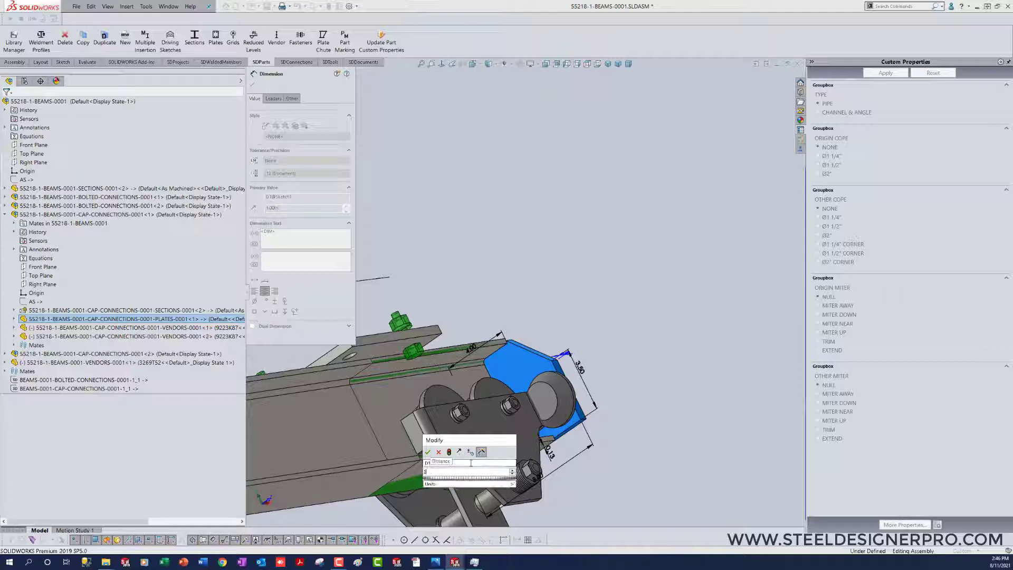
key("Return")
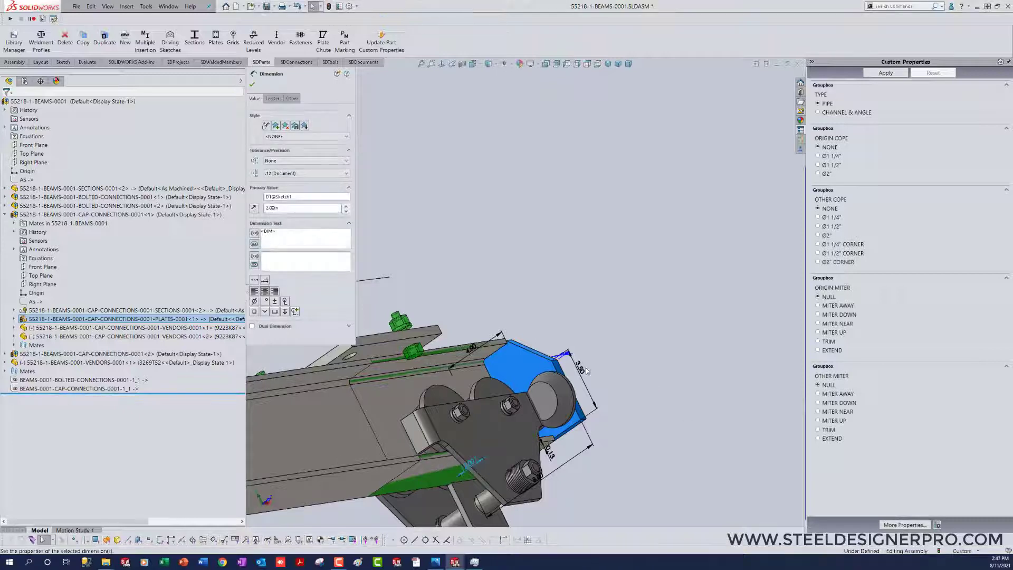
Set the vertical edge dimension of the first cap connection's end plate to 4.5 in
double_click(581, 368)
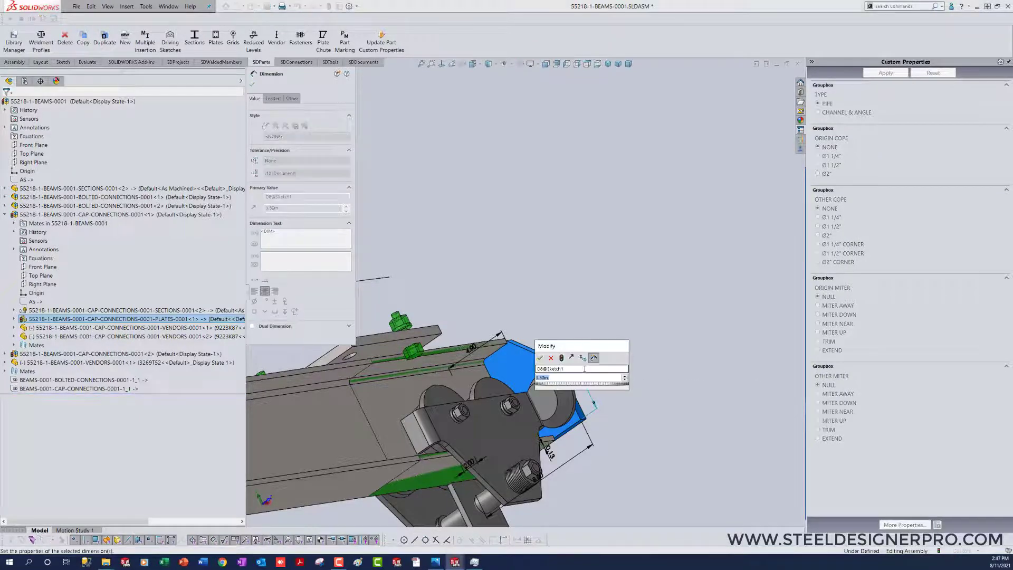
type("3.5")
key("Return")
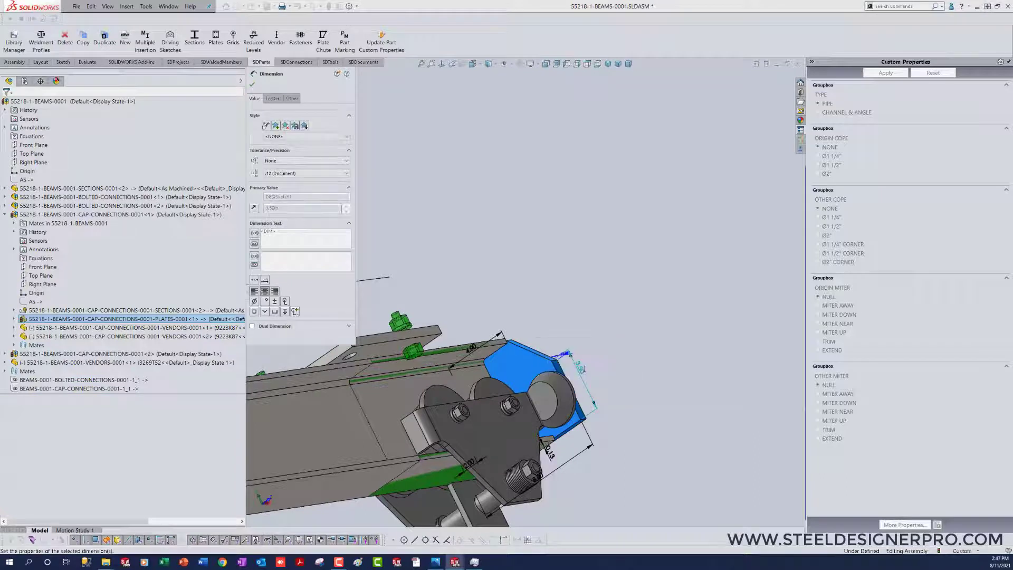
left_click(645, 474)
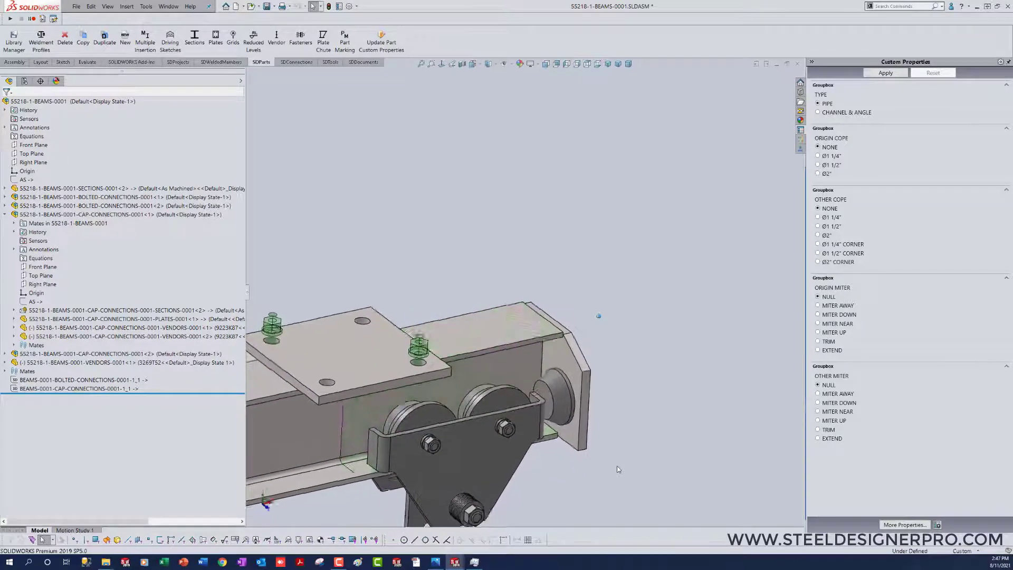
Check the end plate against the trolley bumper, open its vertical edge dimension for editing, and rebuild the beam subassembly
scroll(560, 449, "up", 5)
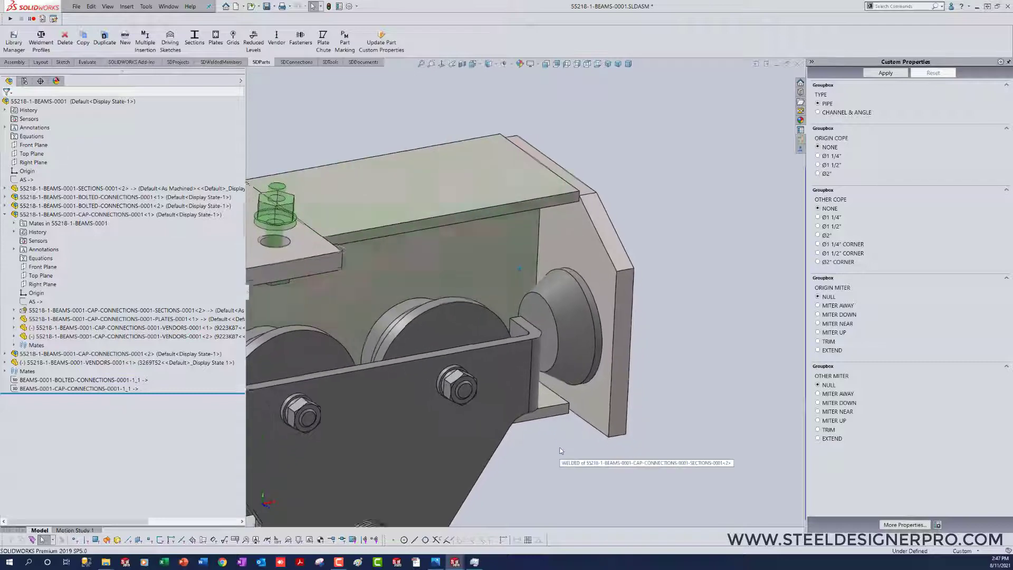
left_click(579, 395)
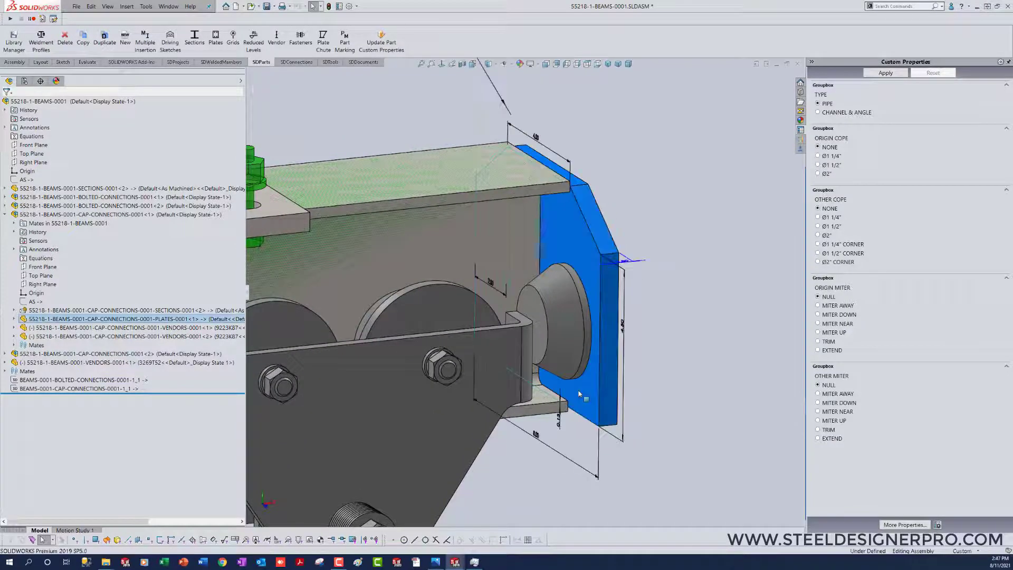
left_click(634, 324)
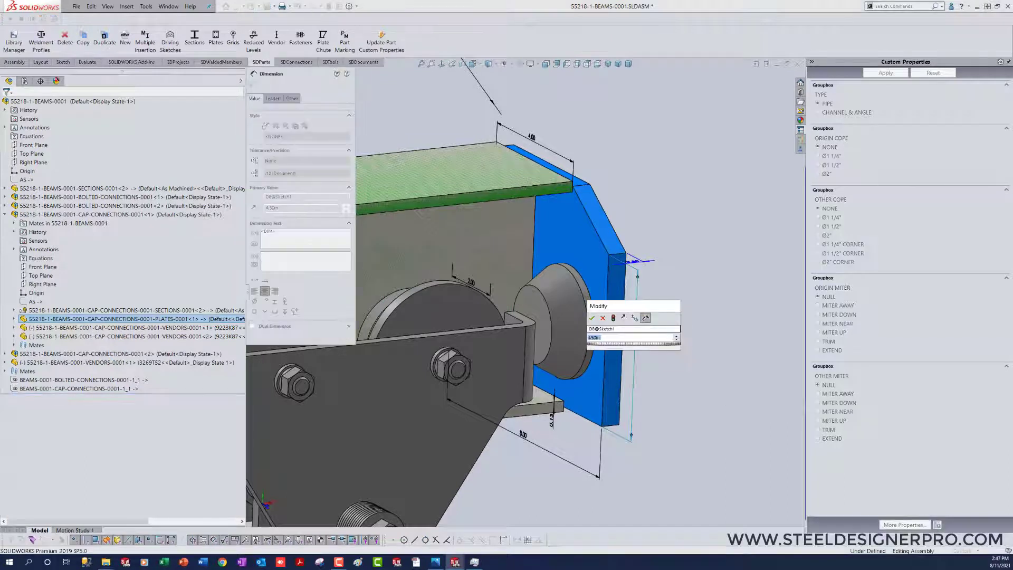
left_click(678, 458)
key("ctrl+b")
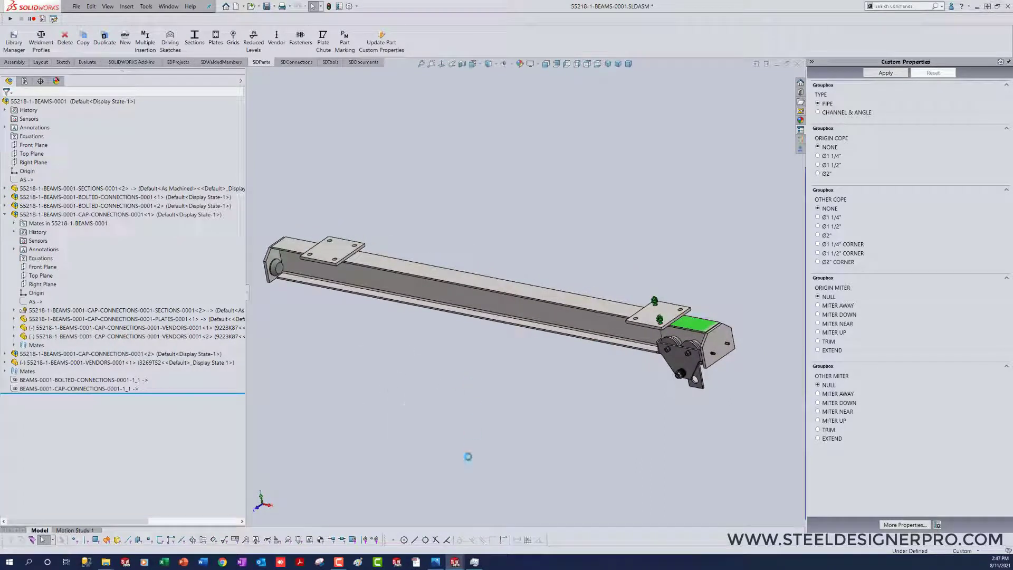
Close the BEAMS-0001 subassembly, then save the main assembly 55218-1 and view the complete column, frame and hoist beam
key("ctrl+w")
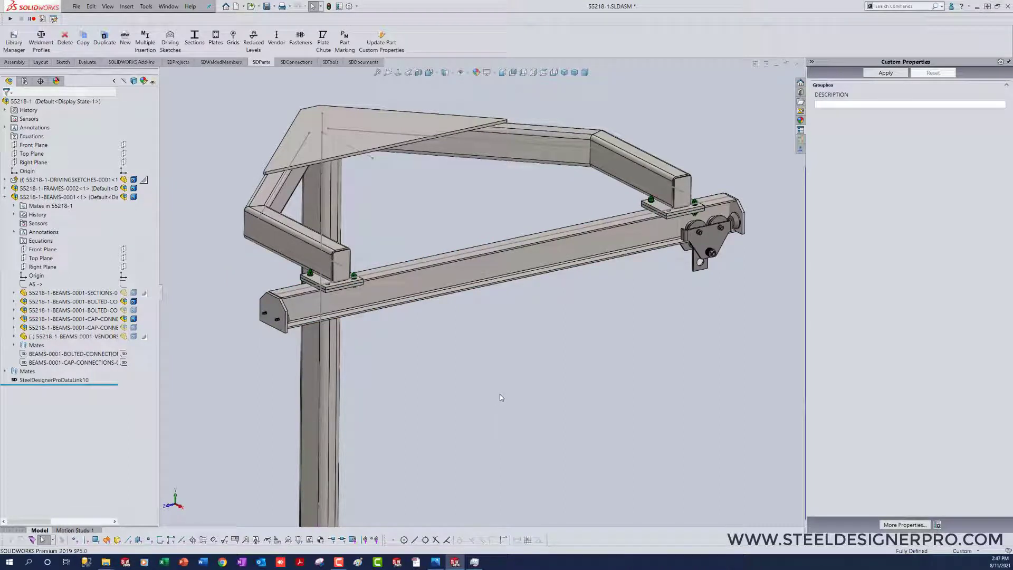
right_click_drag(530, 381, 452, 386)
scroll(527, 388, "up", 5)
scroll(444, 390, "down", 2)
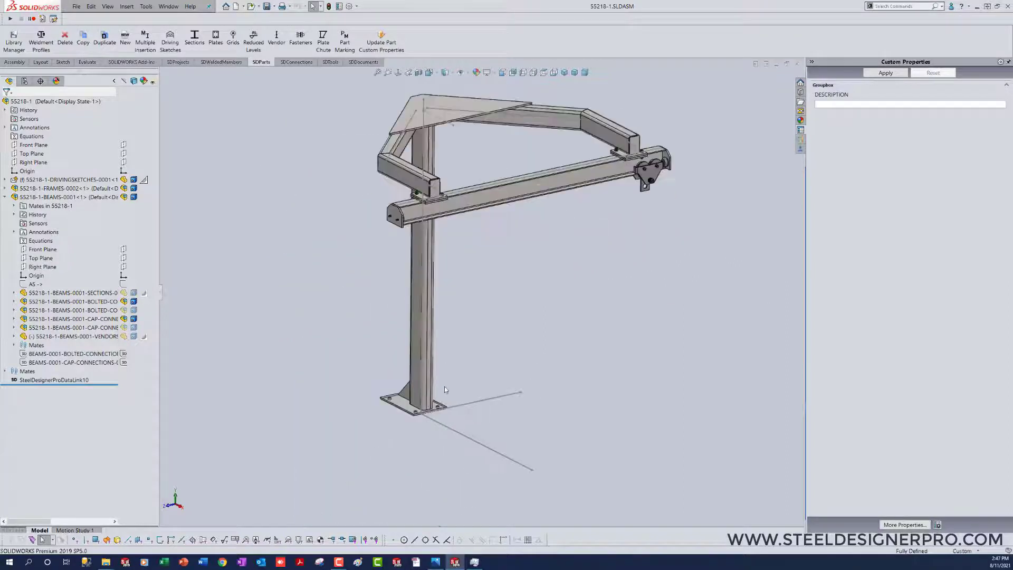